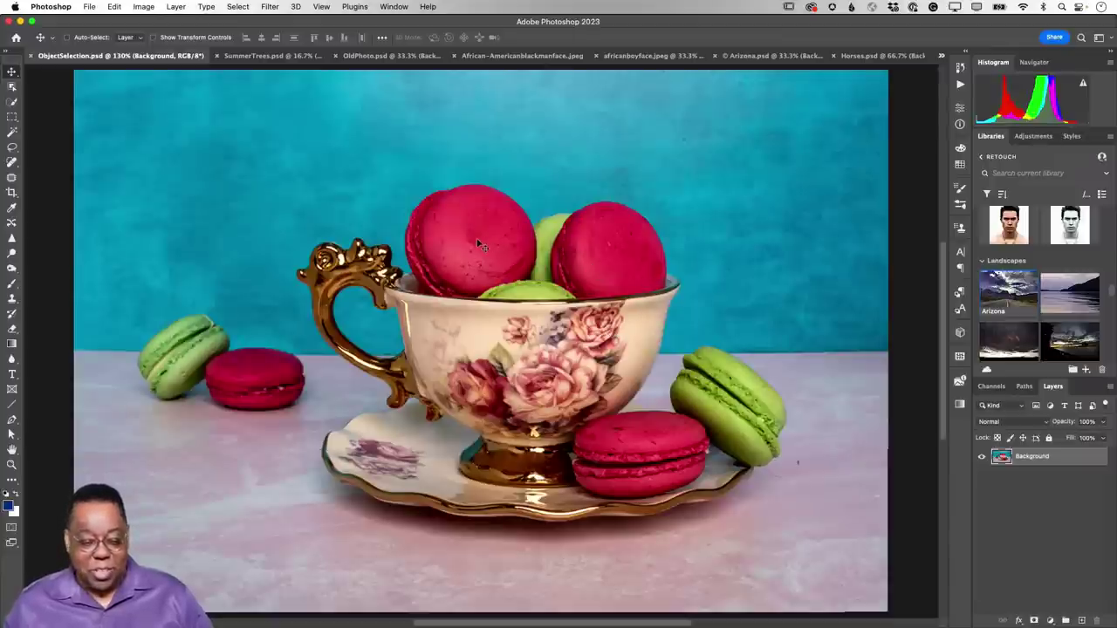
left_click(12, 147)
mouse_move(475, 176)
left_mouse_down()
mouse_move(418, 185)
mouse_move(383, 208)
mouse_move(397, 262)
mouse_move(459, 303)
mouse_move(541, 249)
mouse_move(544, 226)
mouse_move(517, 185)
mouse_move(478, 176)
left_mouse_up()
left_click(169, 274)
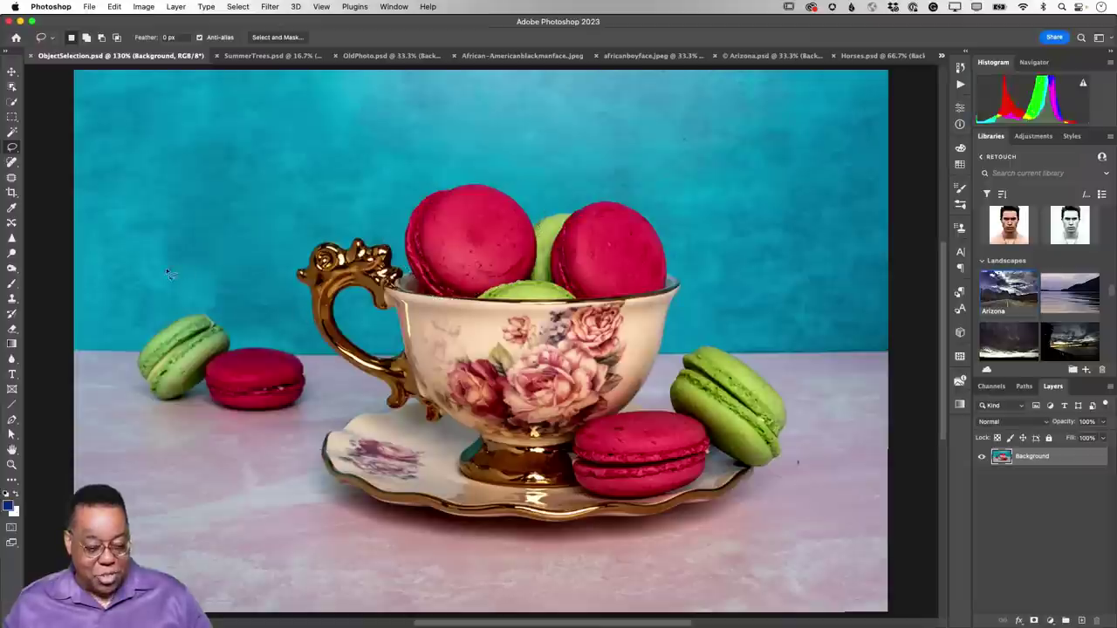
Select the front of the left red macaron in the cup with the Magic Wand, add its side, and clear the selection.
left_click(13, 131)
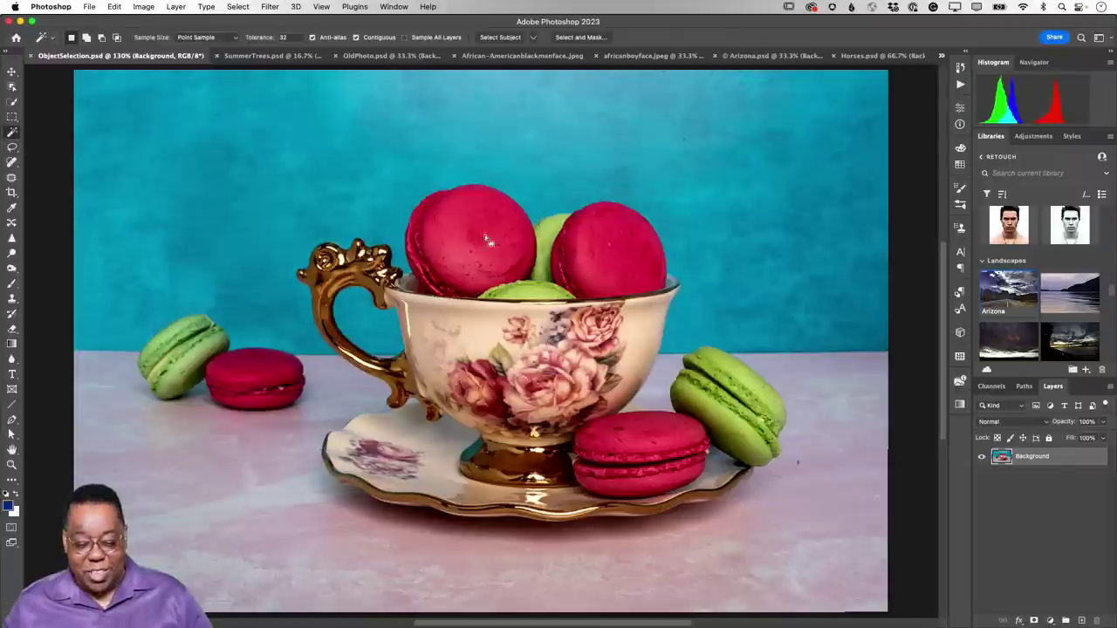
left_click(487, 240)
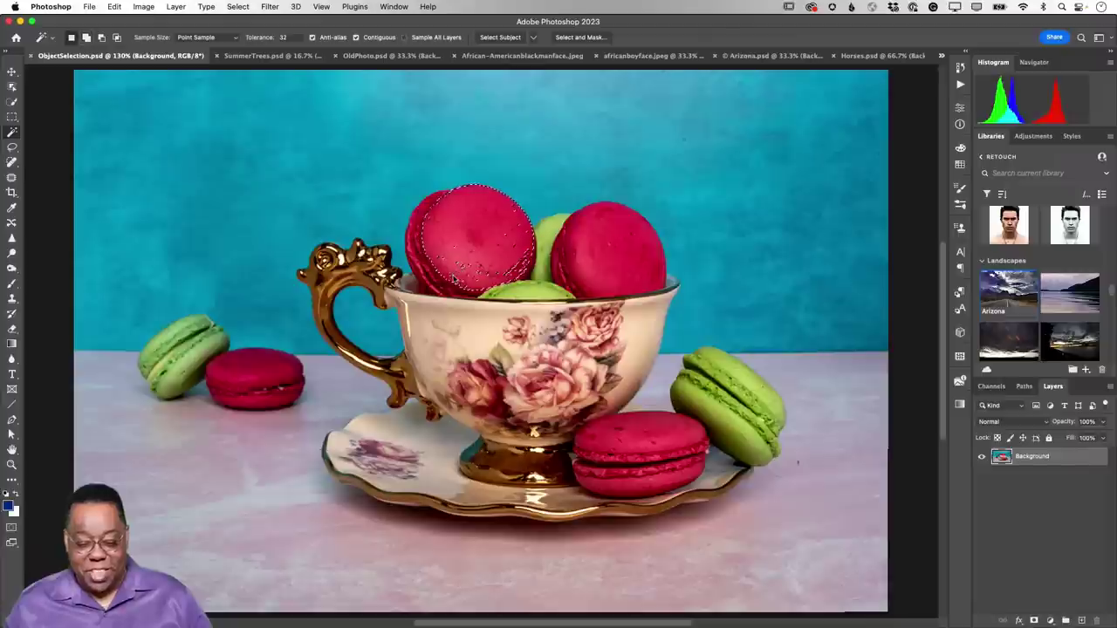
left_click(416, 255, "shift")
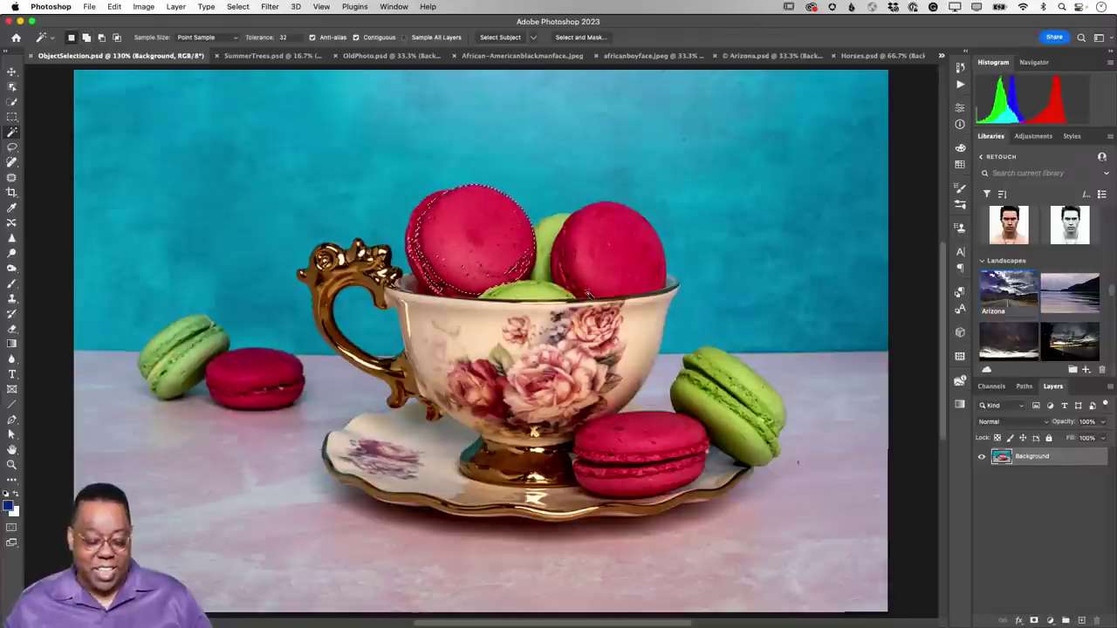
key("super+d")
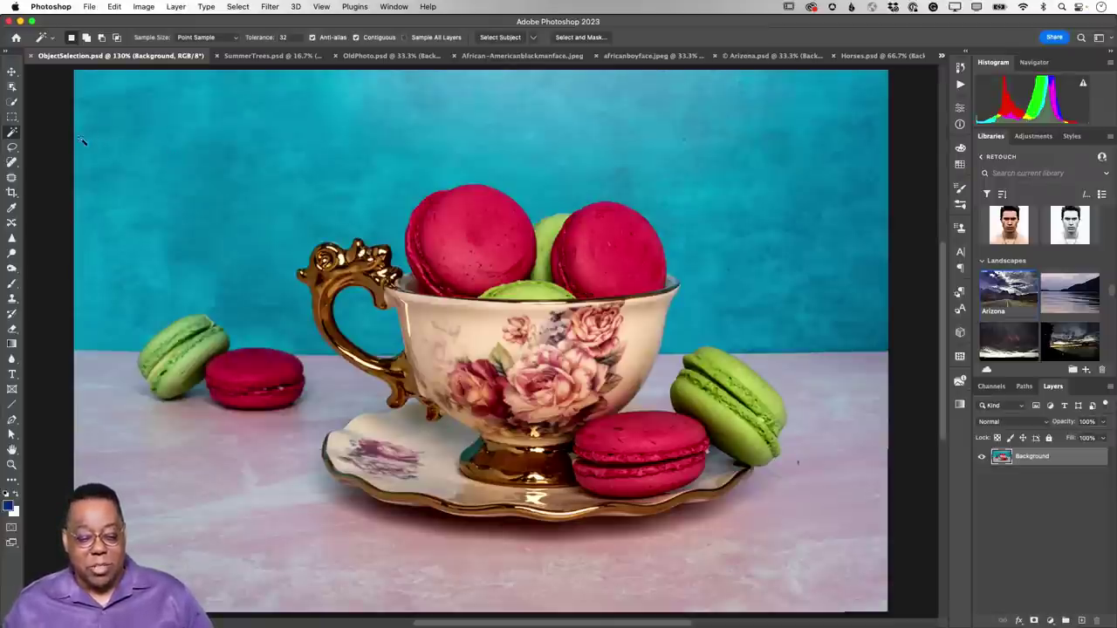
Brush over the left red macaron in the cup with the Quick Selection tool to select it whole, and deselect it.
left_click(11, 103)
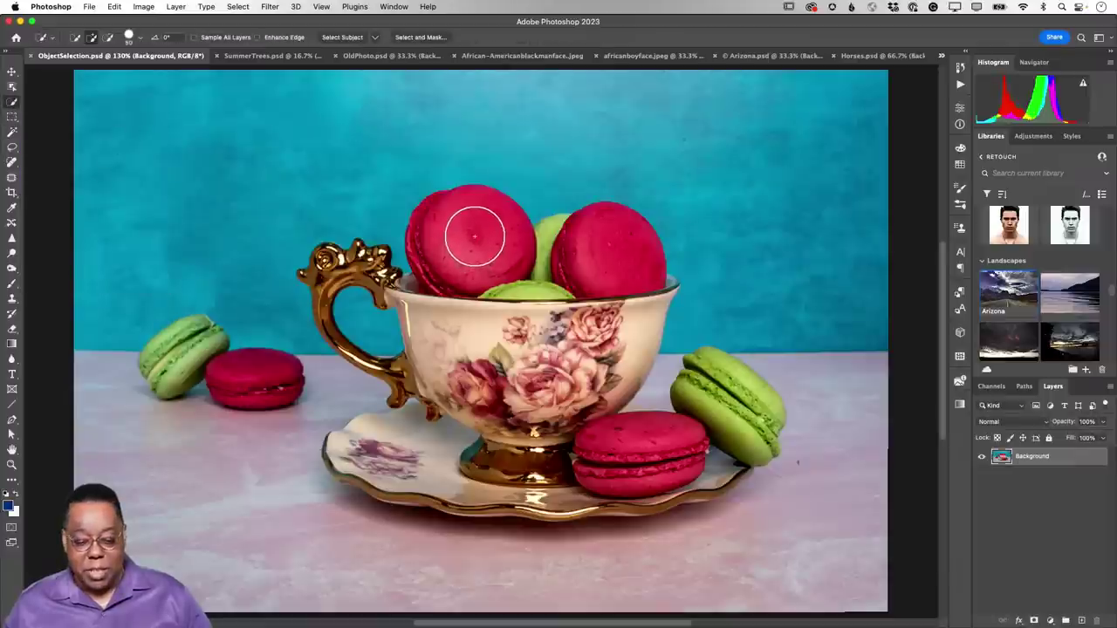
left_click_drag(466, 231, 410, 243)
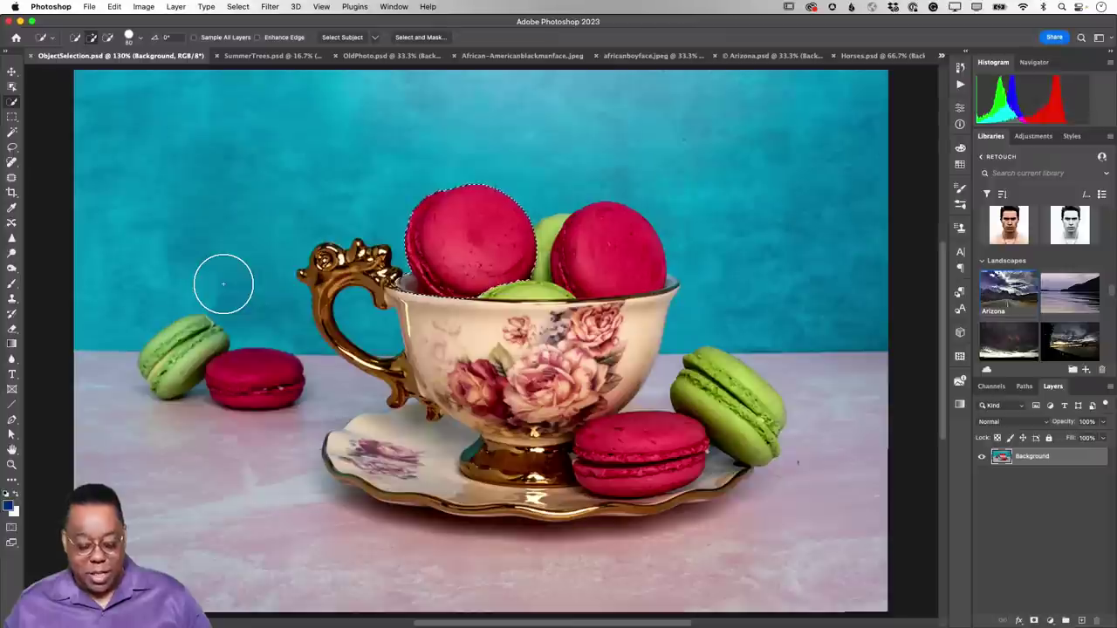
key("super+d")
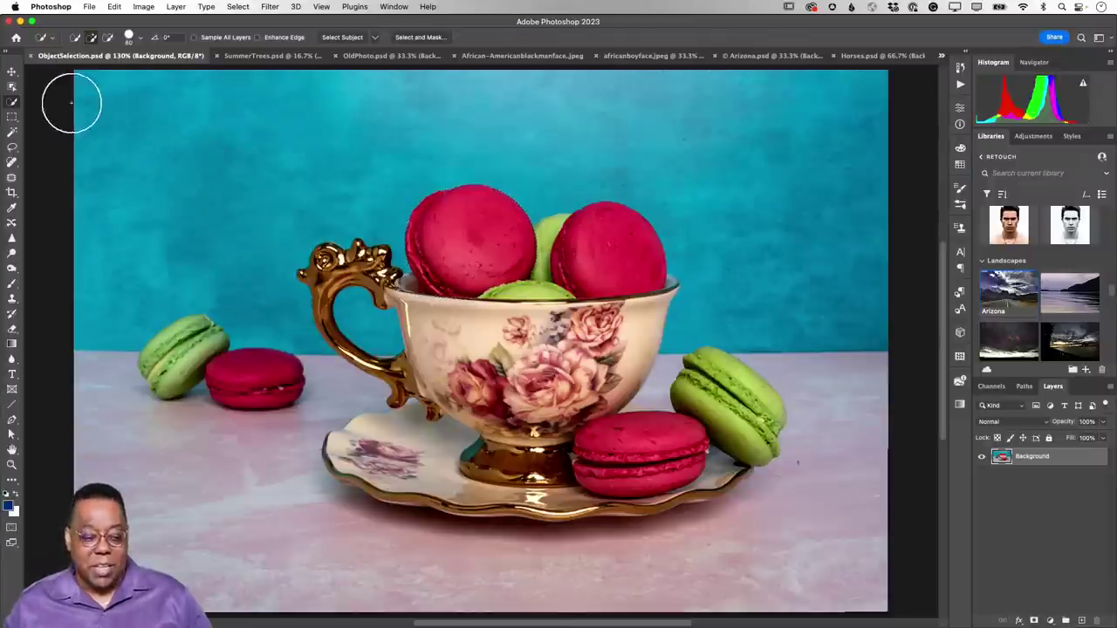
Try the Object Selection tool on all four red macarons together, then on the green macaron lying on the table, without keeping the selections.
left_click(11, 87)
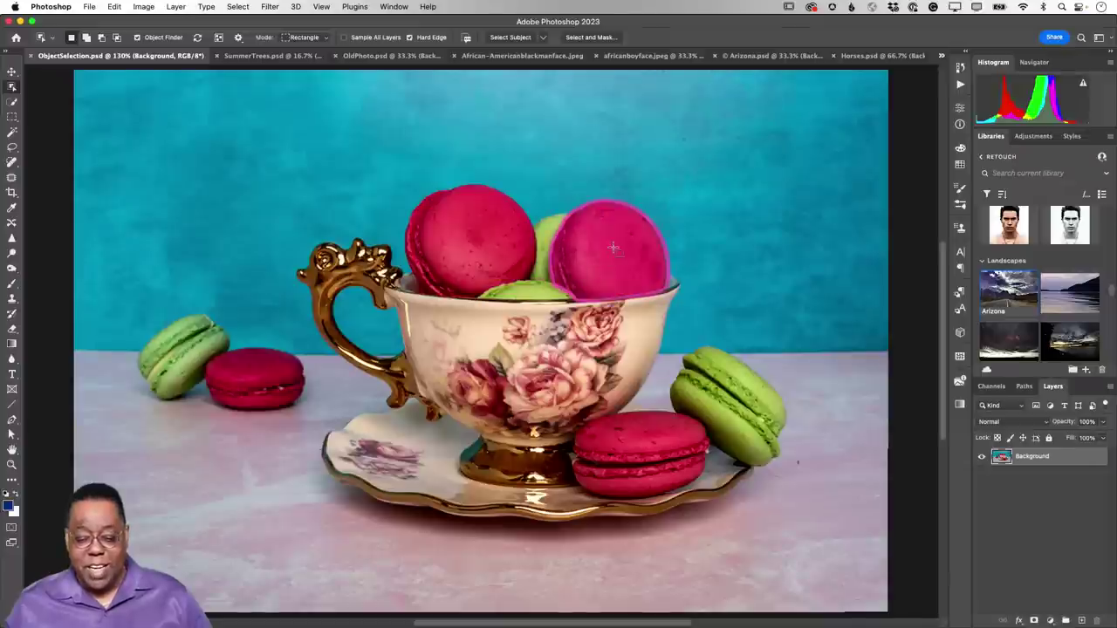
left_click(613, 248)
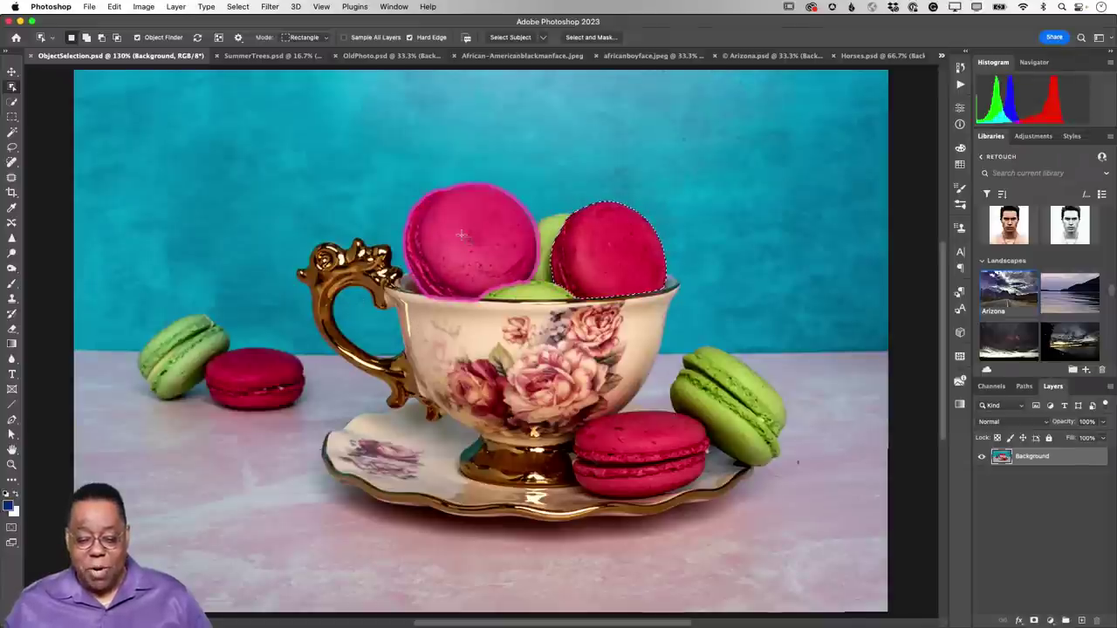
key("shift")
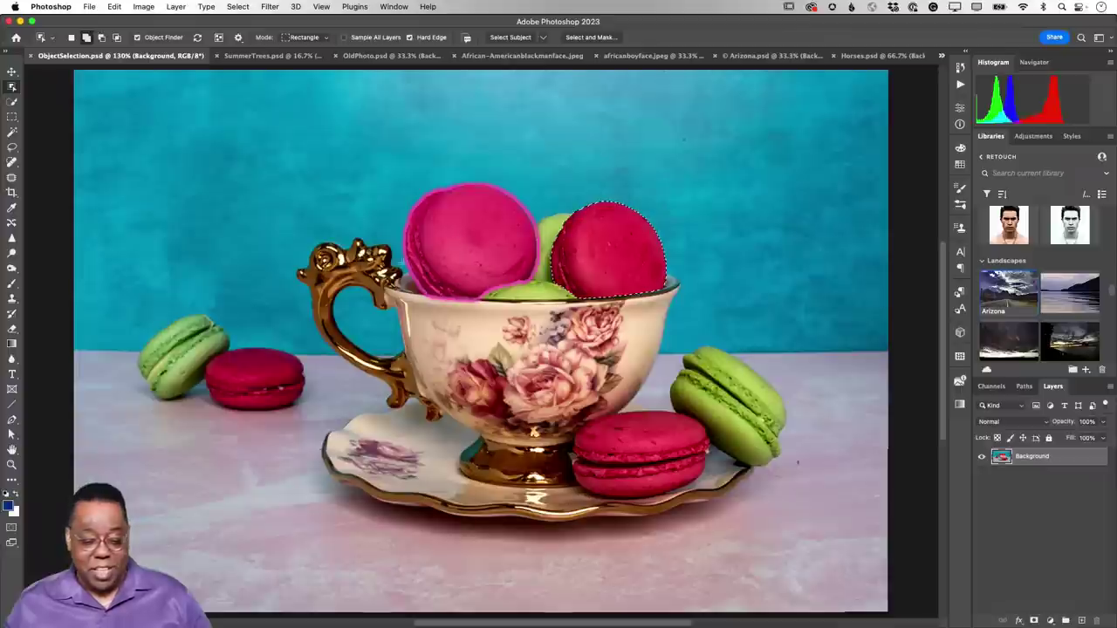
left_click(469, 241, "shift")
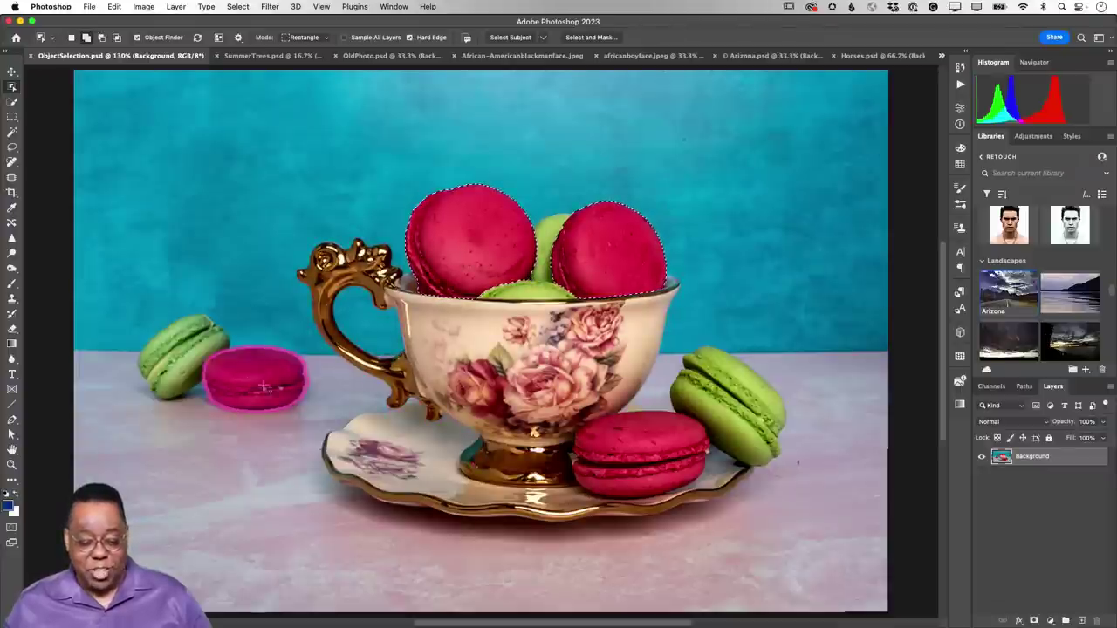
left_click(263, 385, "shift")
left_click(621, 448, "shift")
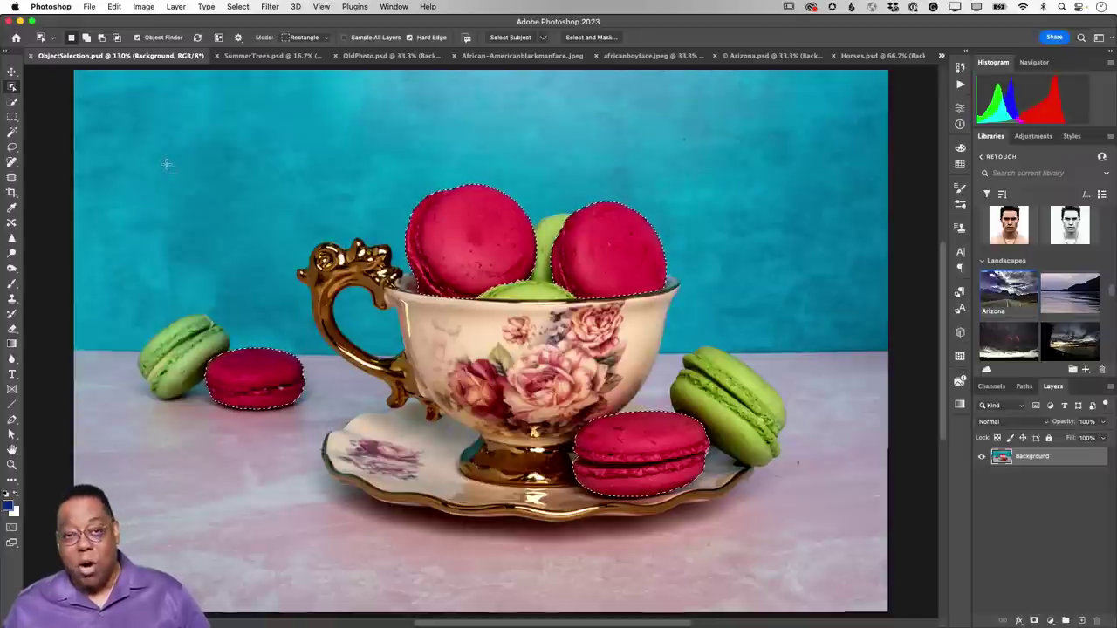
key("ctrl+d")
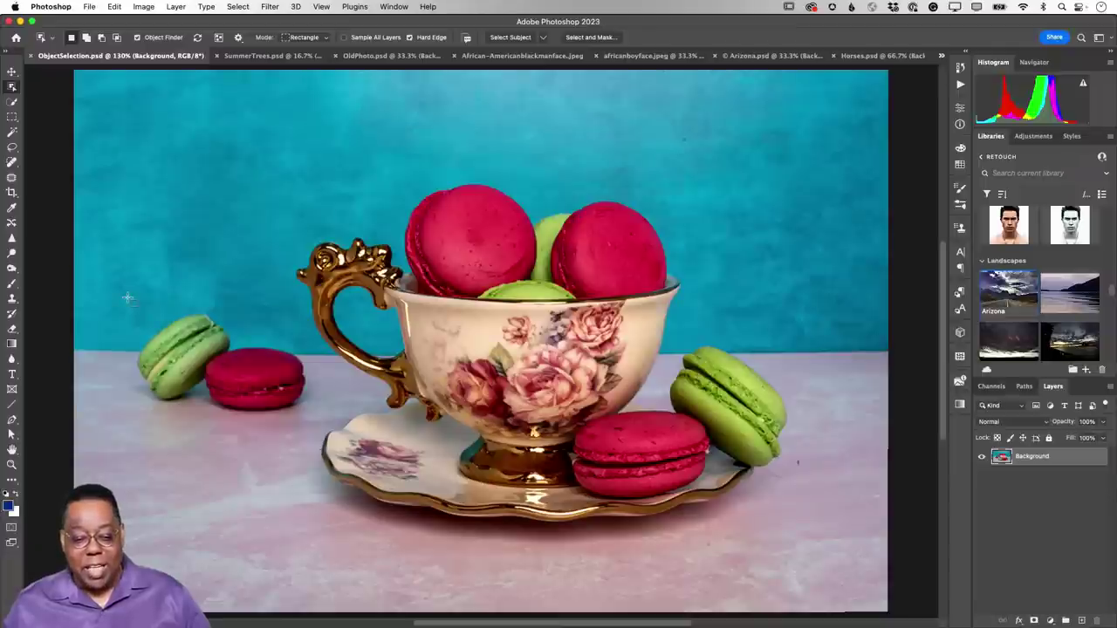
left_click_drag(127, 298, 230, 417)
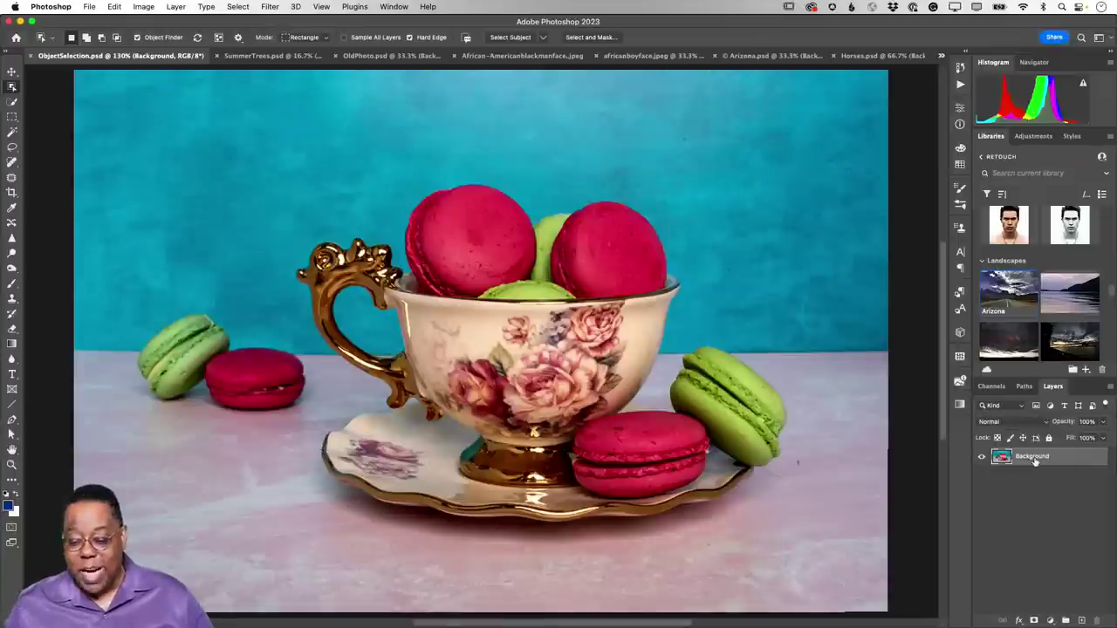
Mask all objects of the Background layer, and check the Background Object 8 and 9 masks by loading each as a selection.
right_click(1037, 460)
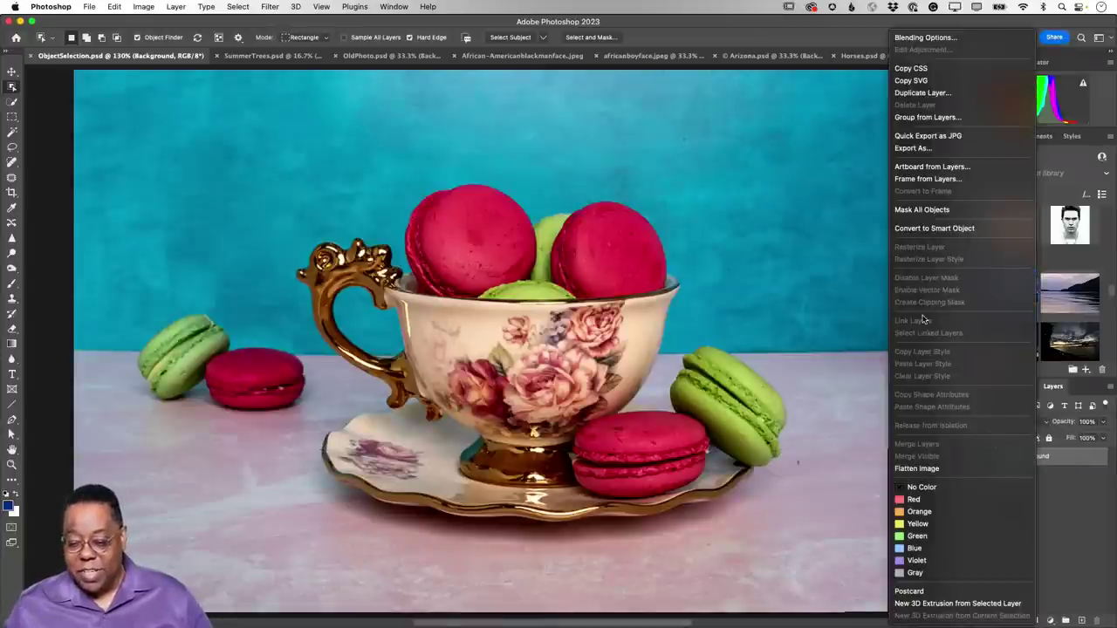
left_click(956, 213)
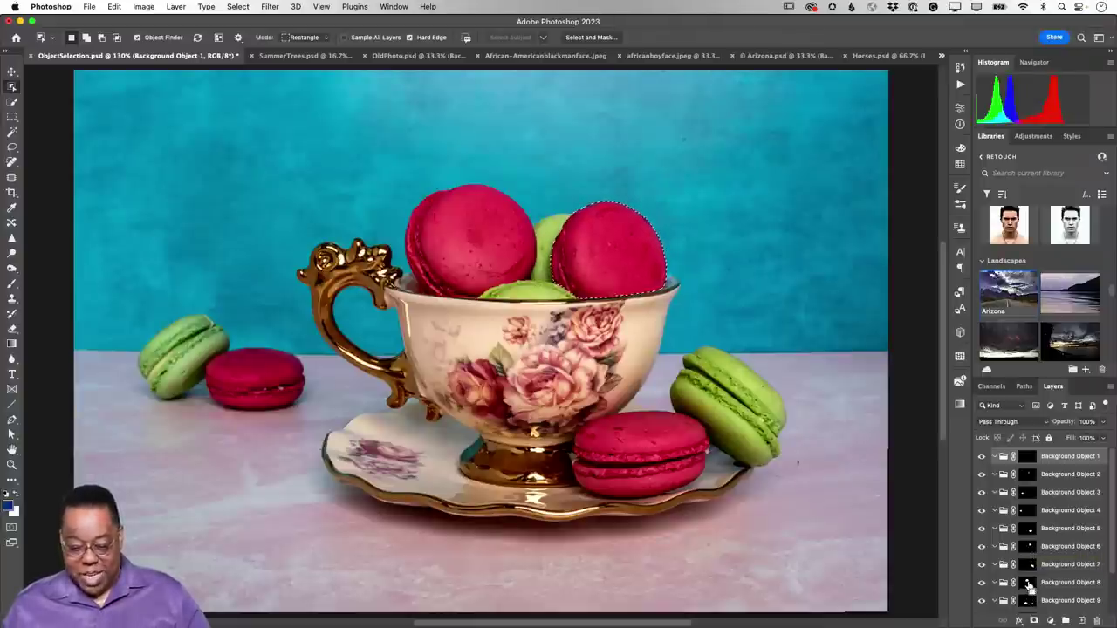
left_click(1029, 583, "super")
left_click(1028, 601, "super")
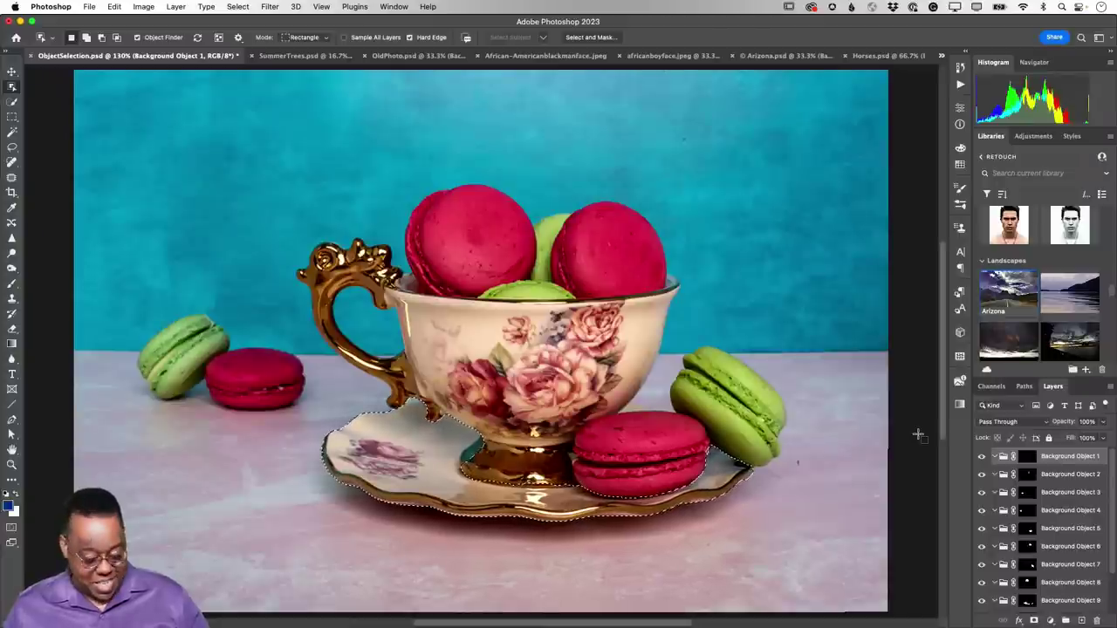
key("super+d")
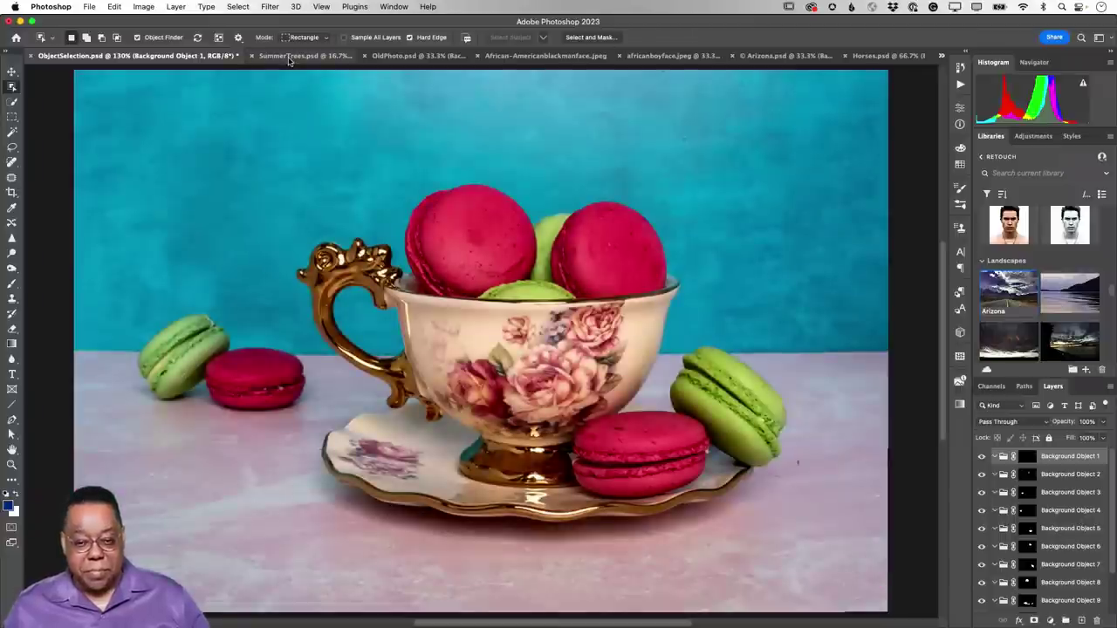
Switch to the SummerTrees.psd document and open Neural Filters for it.
left_click(290, 57)
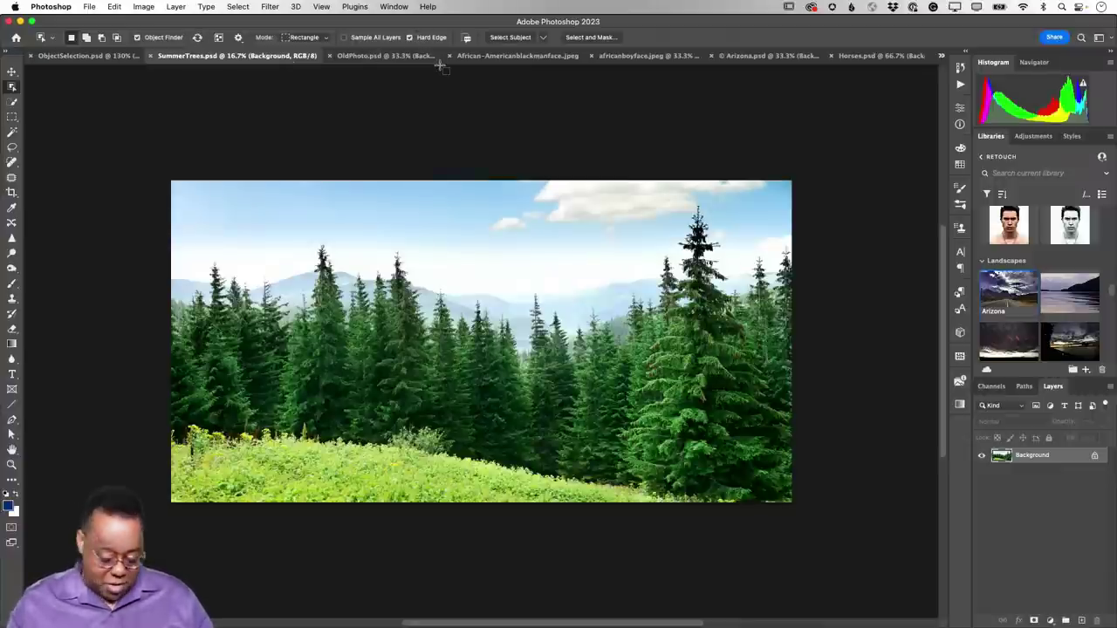
key("super+plus")
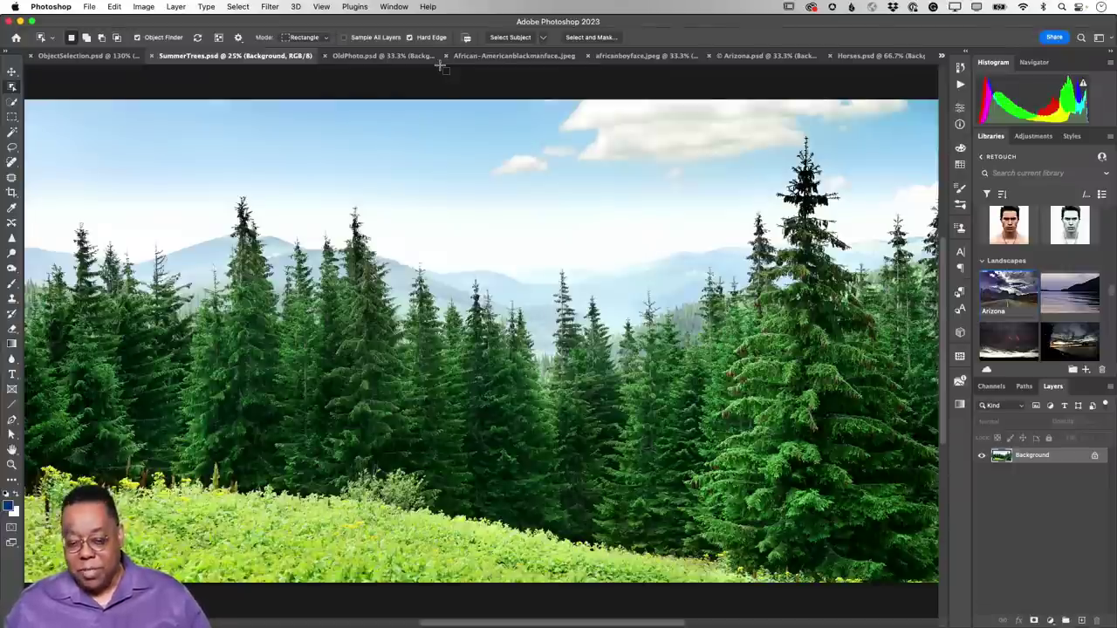
left_click(12, 70)
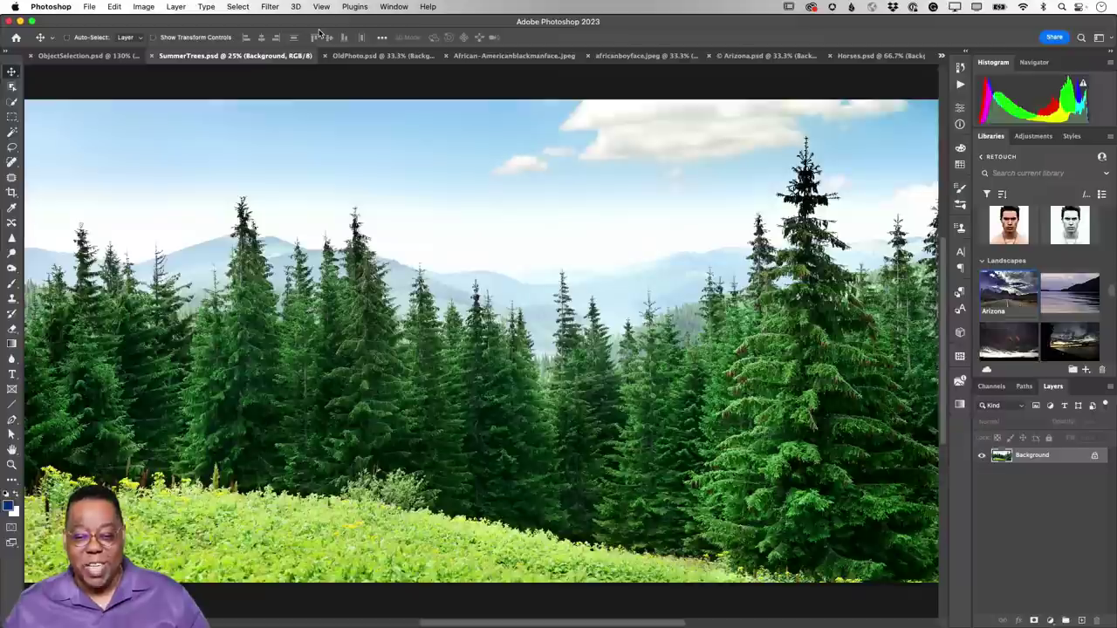
left_click(266, 7)
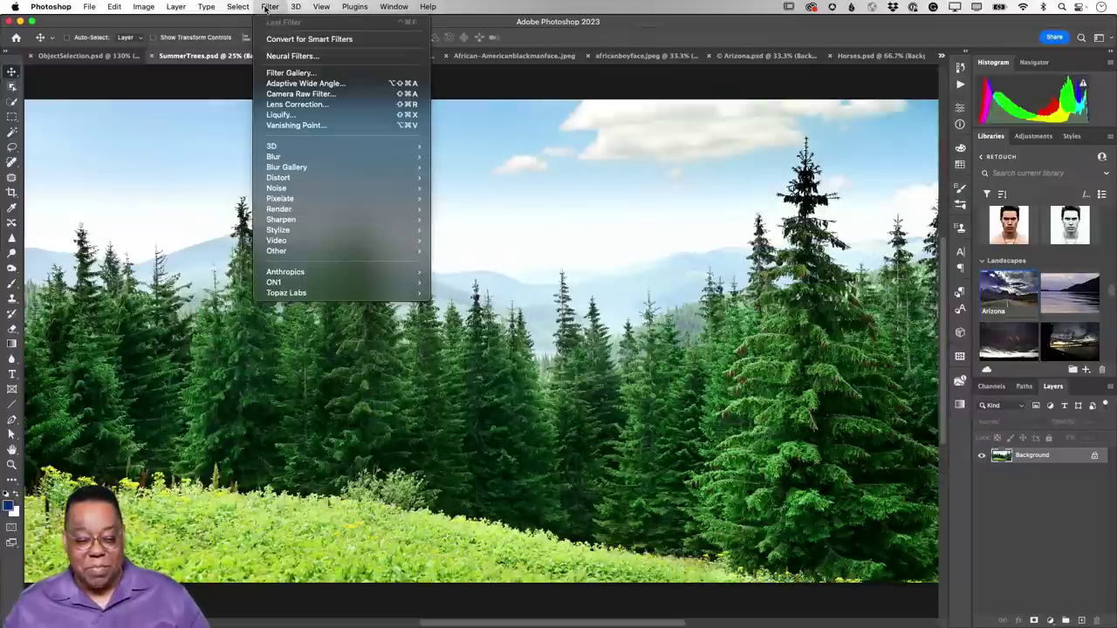
left_click(292, 56)
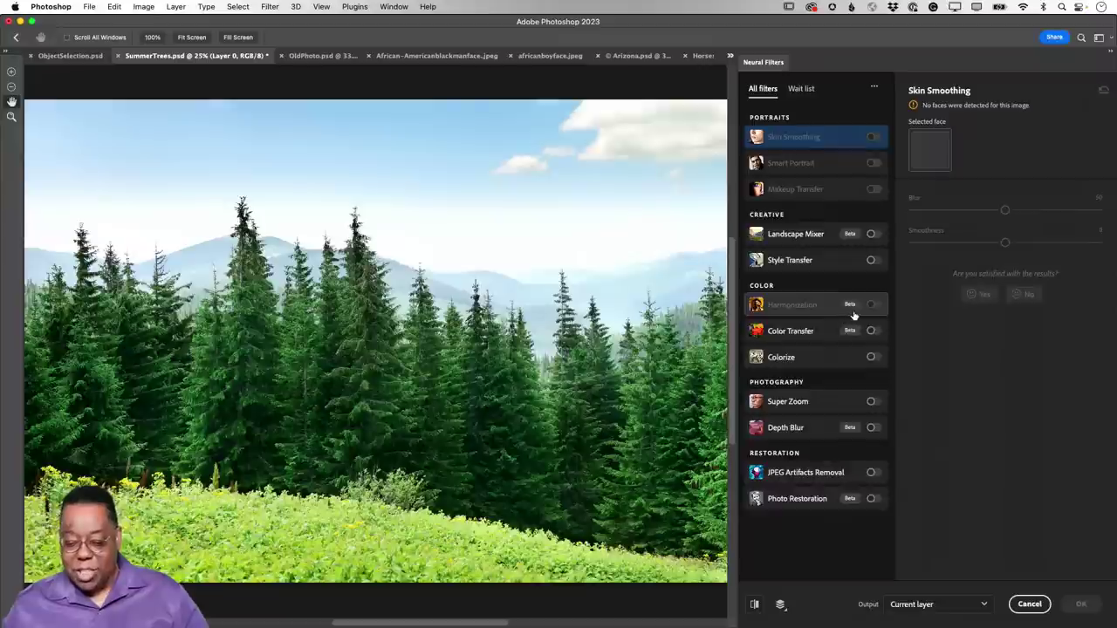
Turn on the Landscape Mixer neural filter, look at its custom image options, and return to its presets.
mouse_move(853, 315)
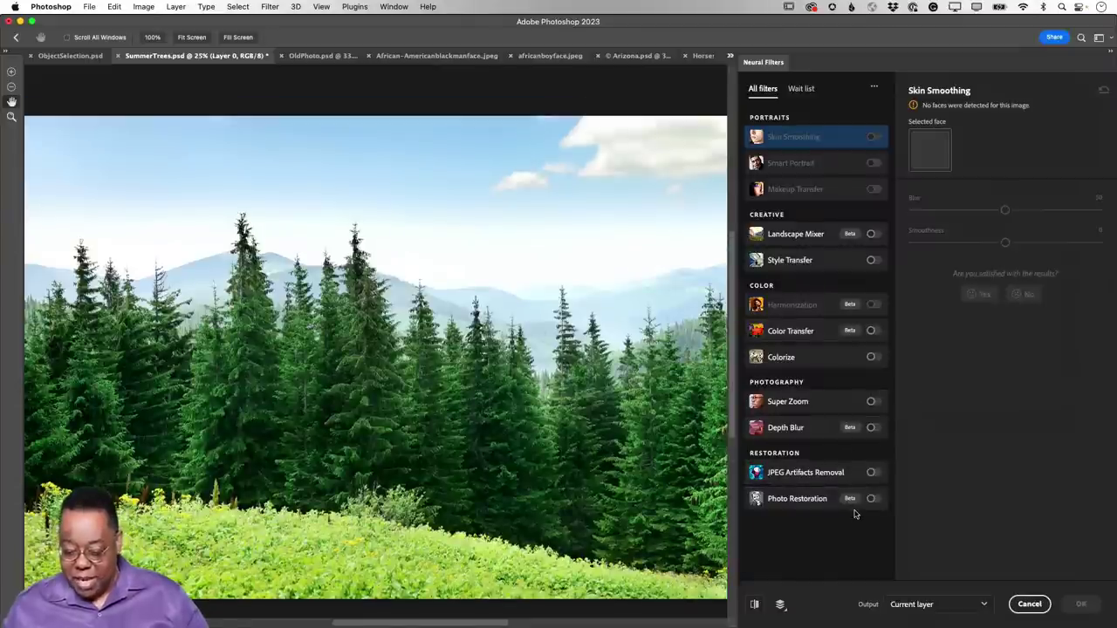
mouse_move(852, 502)
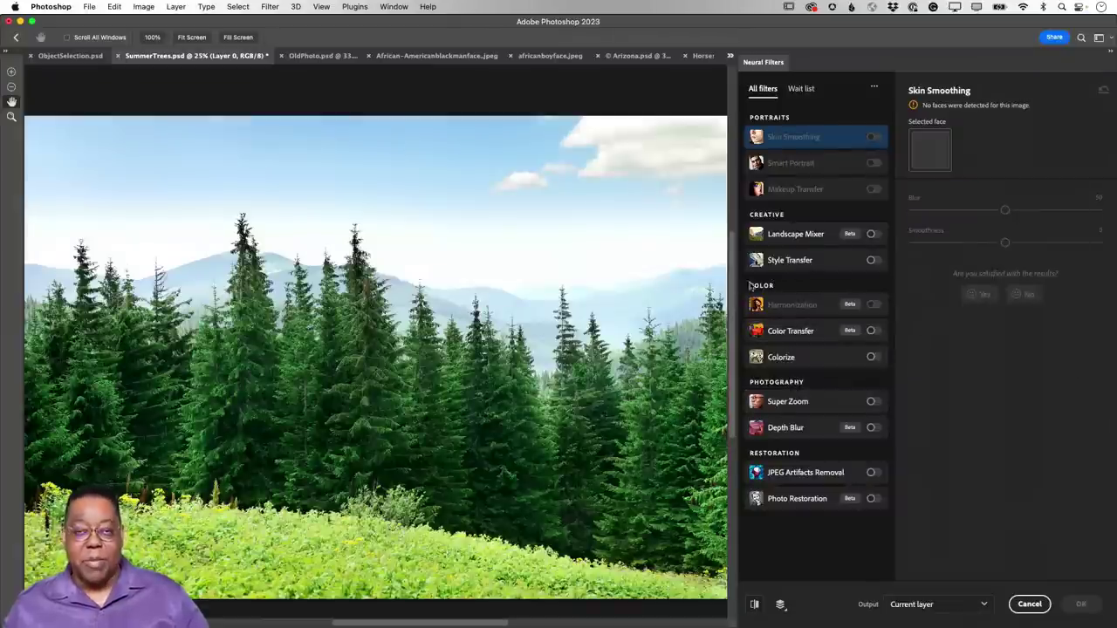
scroll(693, 286, "down", 2)
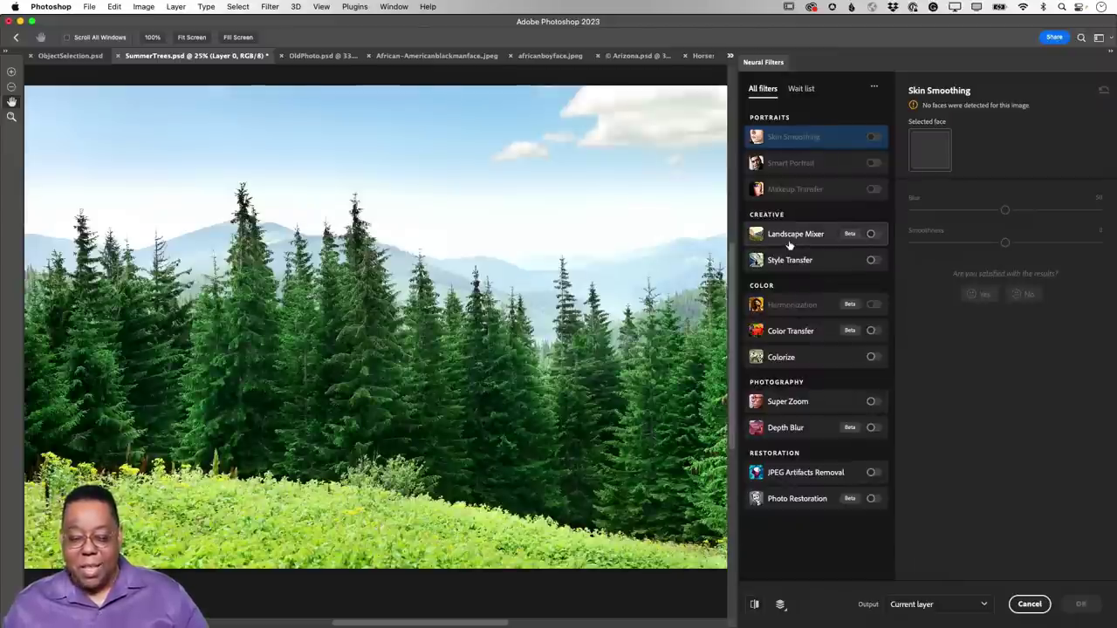
mouse_move(790, 246)
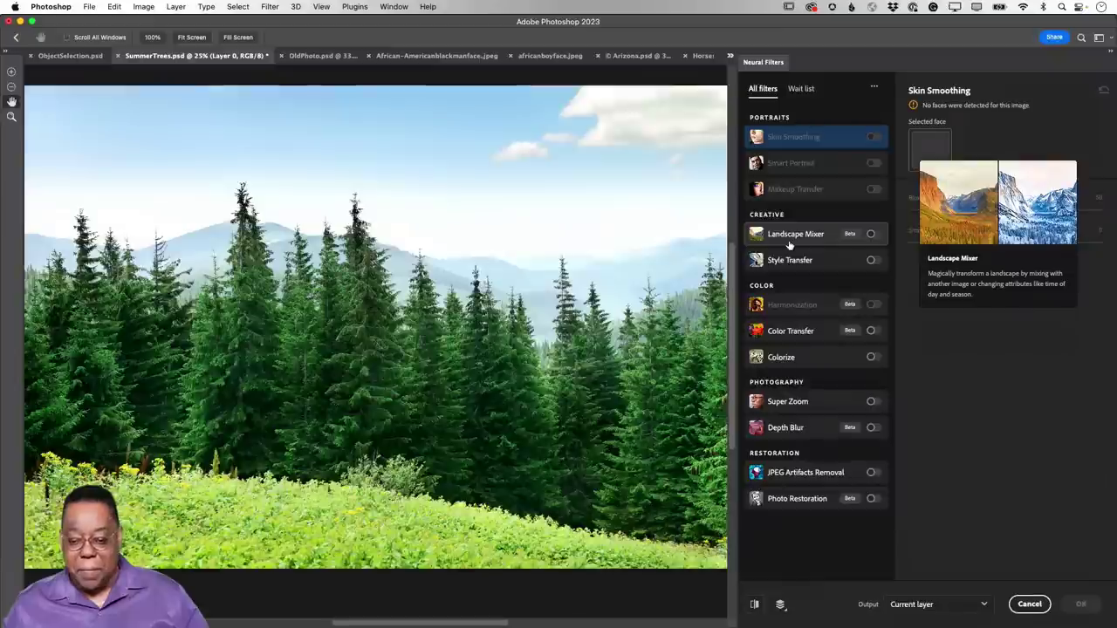
left_click(871, 236)
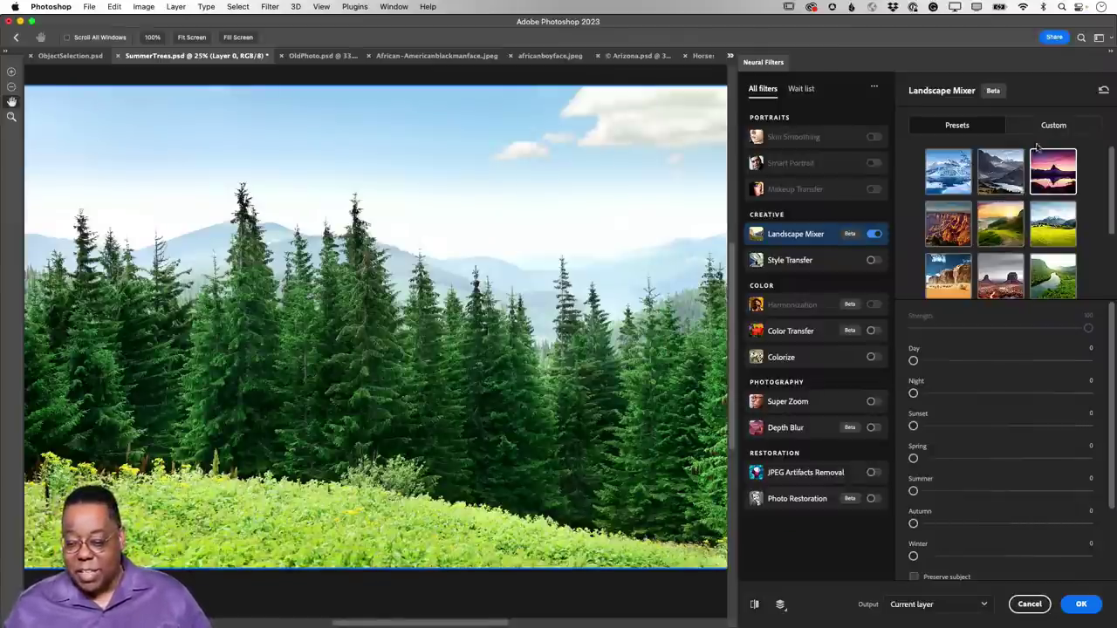
left_click(1044, 127)
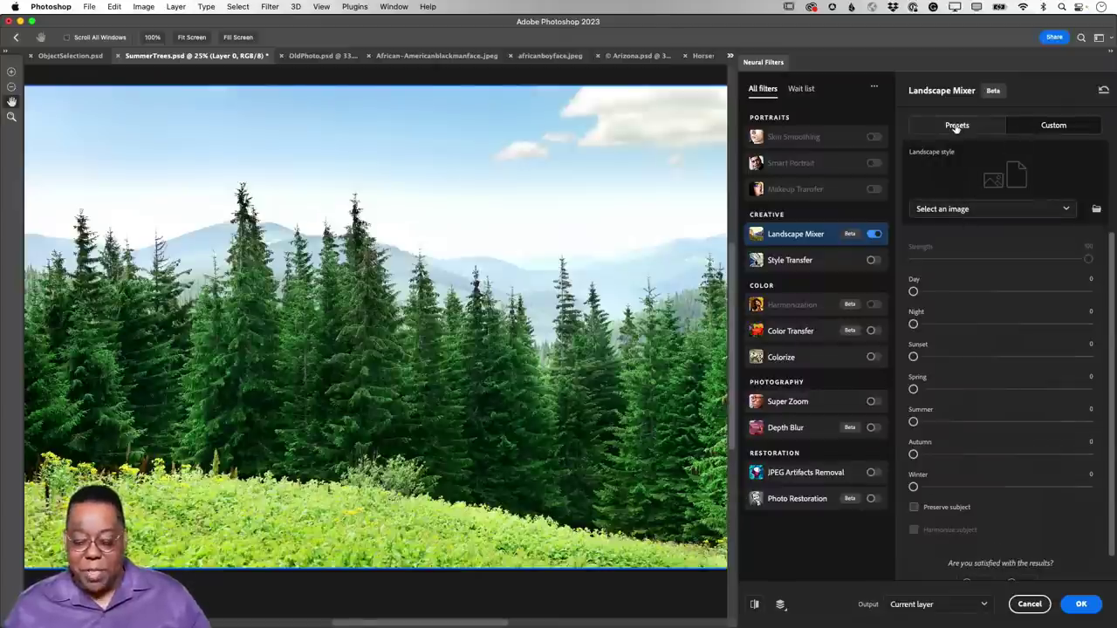
left_click(957, 127)
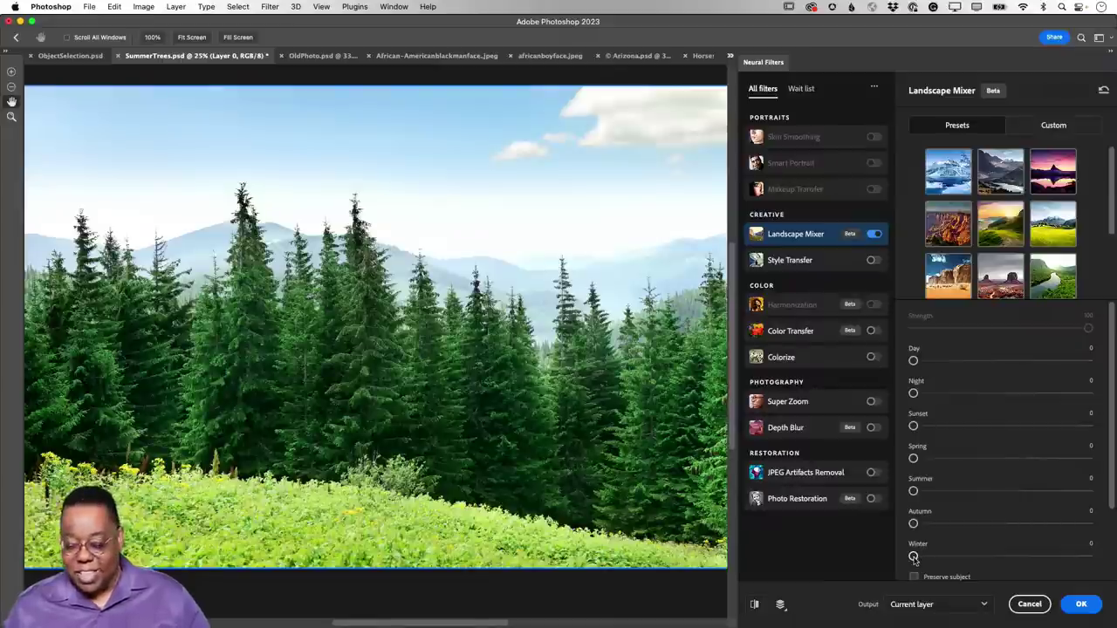
Adjust the Landscape Mixer's Winter strength, trying 100 and 33 before setting it to 58.
left_click_drag(914, 557, 1088, 556)
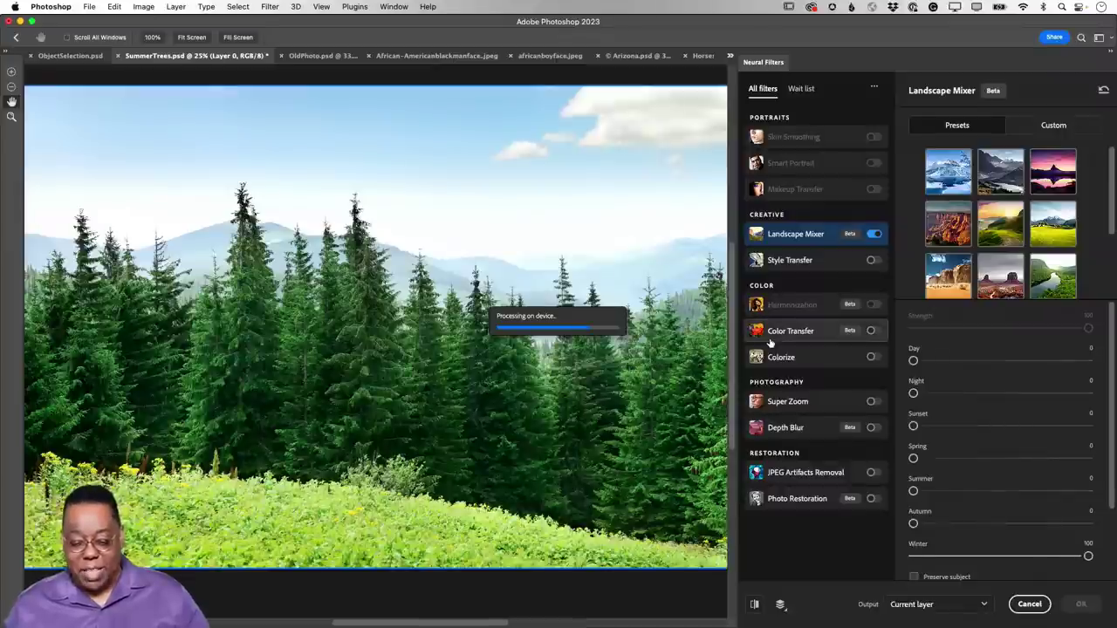
mouse_move(770, 343)
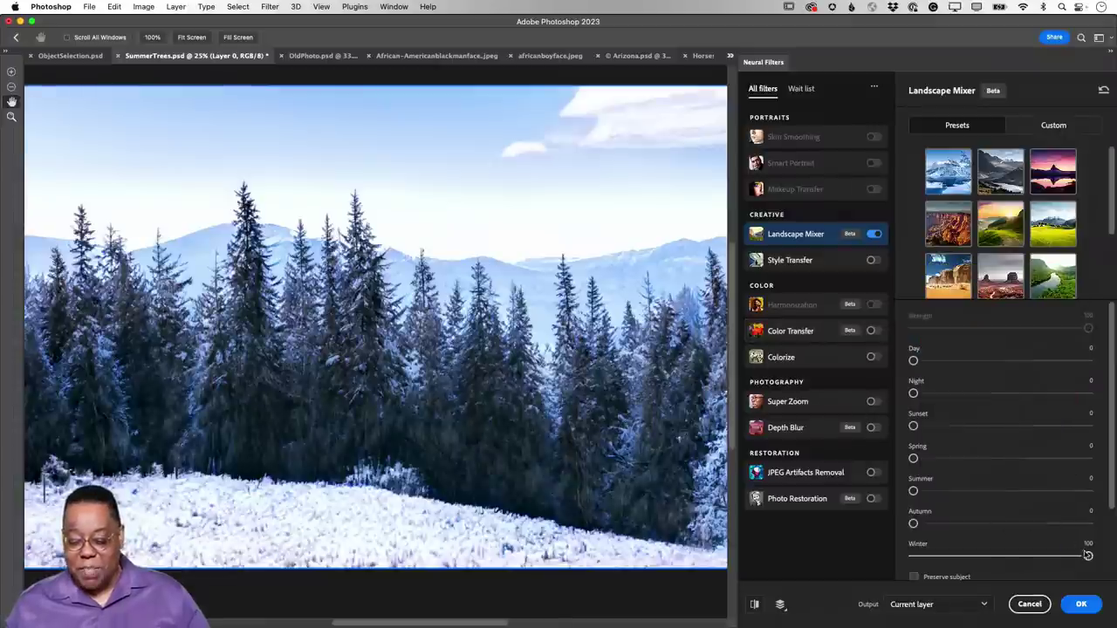
left_click_drag(1089, 556, 1004, 557)
left_click_drag(979, 559, 970, 557)
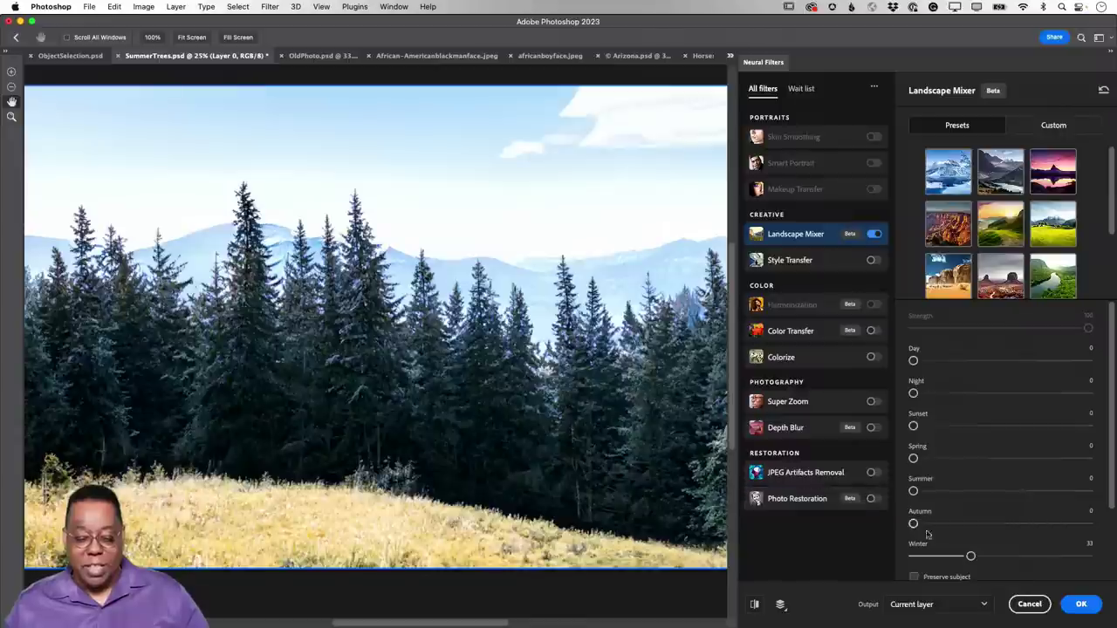
left_click_drag(971, 556, 1015, 556)
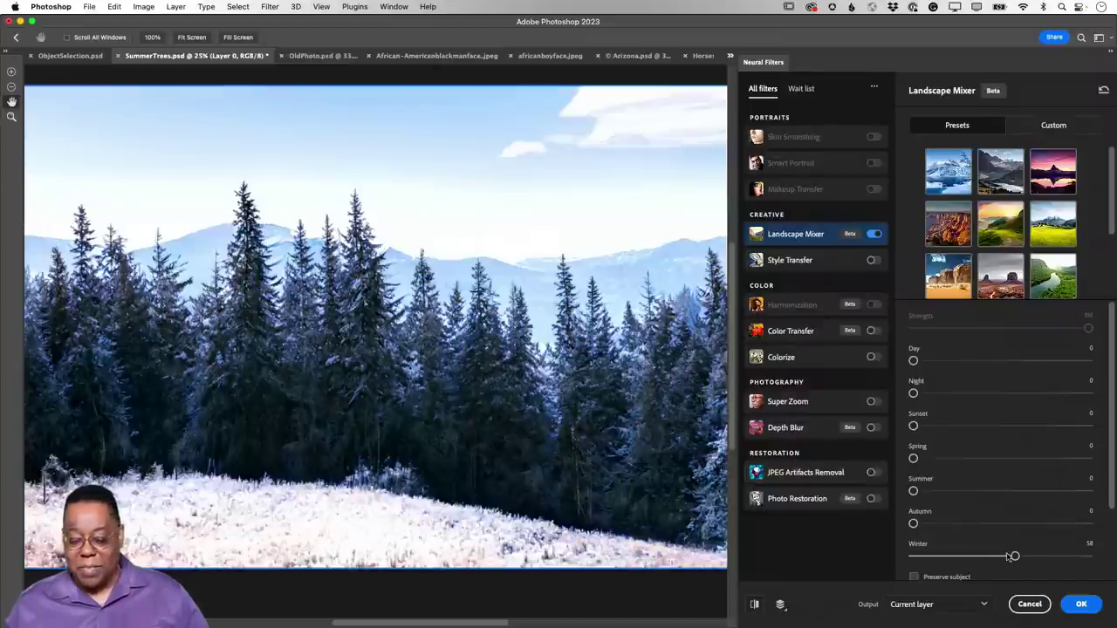
Try Landscape Mixer's Autumn and Sunset strengths at 100 in turn without Winter, try a preset, and cancel the filter.
left_click_drag(1014, 556, 868, 562)
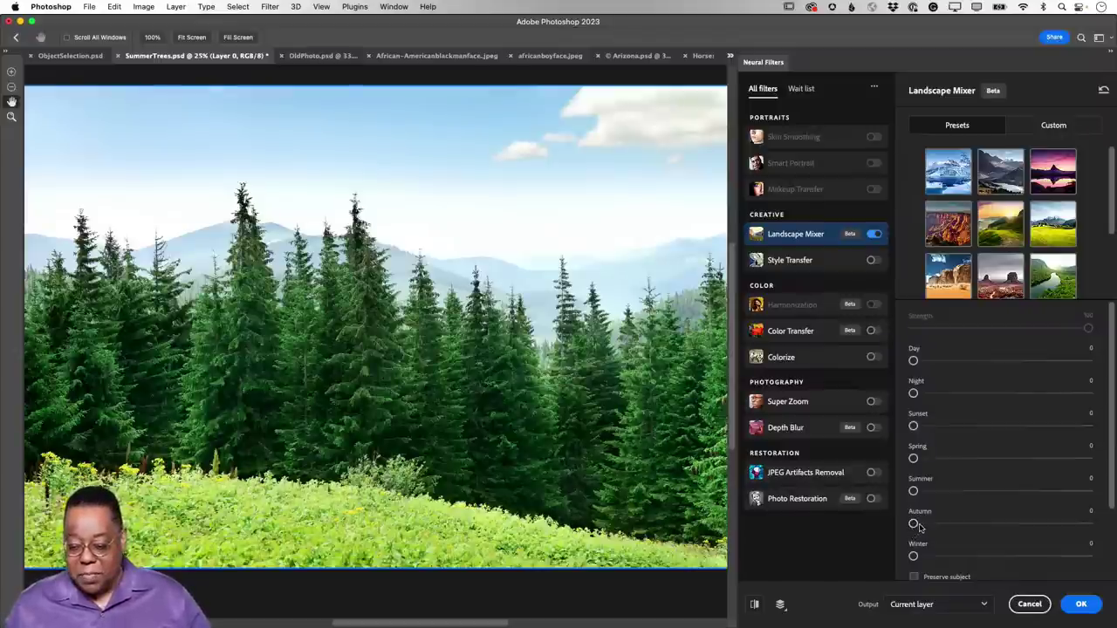
left_click_drag(913, 524, 1108, 515)
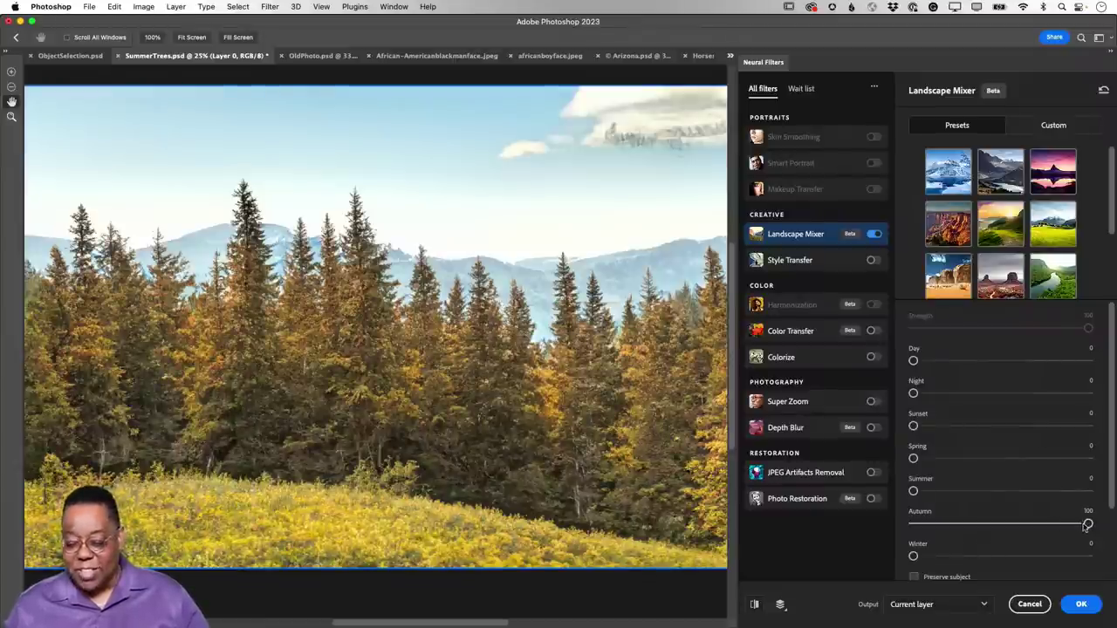
left_click_drag(1088, 524, 908, 527)
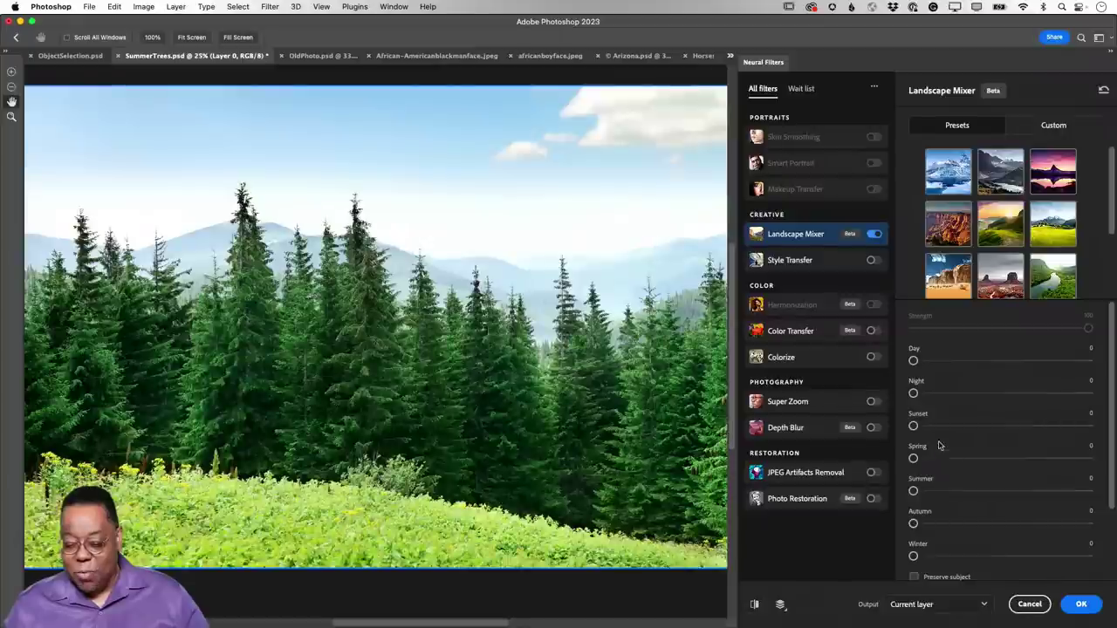
left_click_drag(913, 426, 1089, 426)
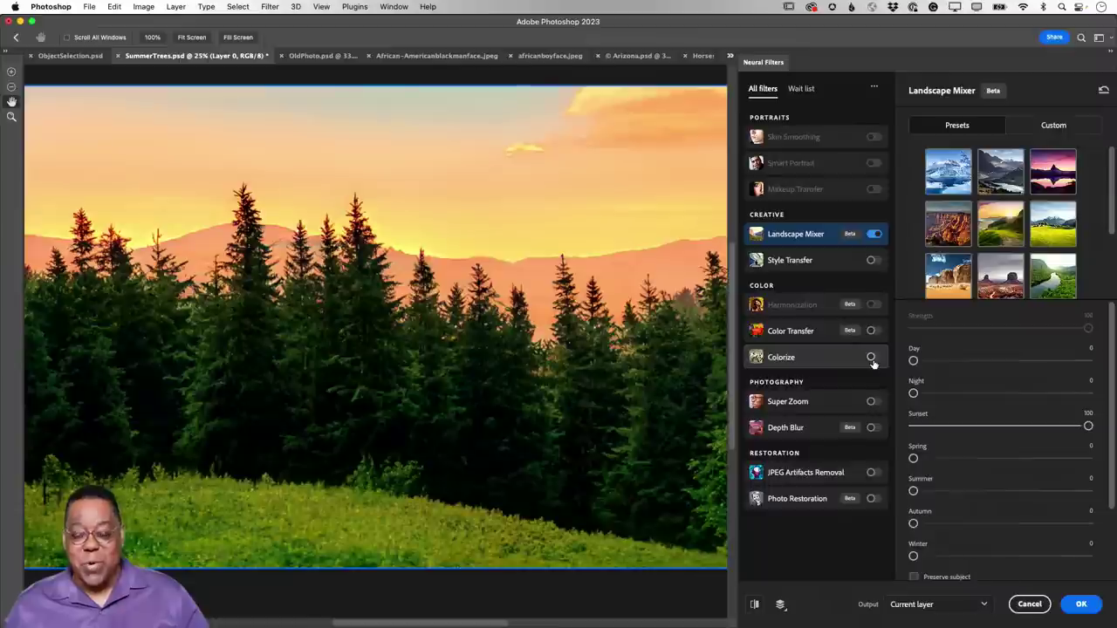
left_click_drag(1089, 425, 913, 428)
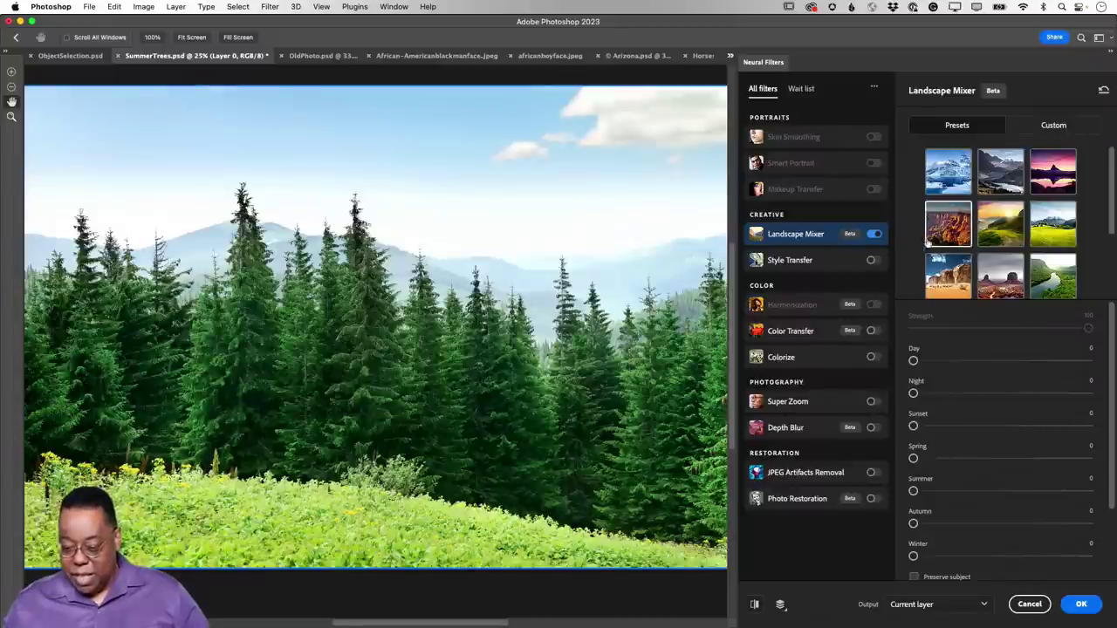
left_click(949, 178)
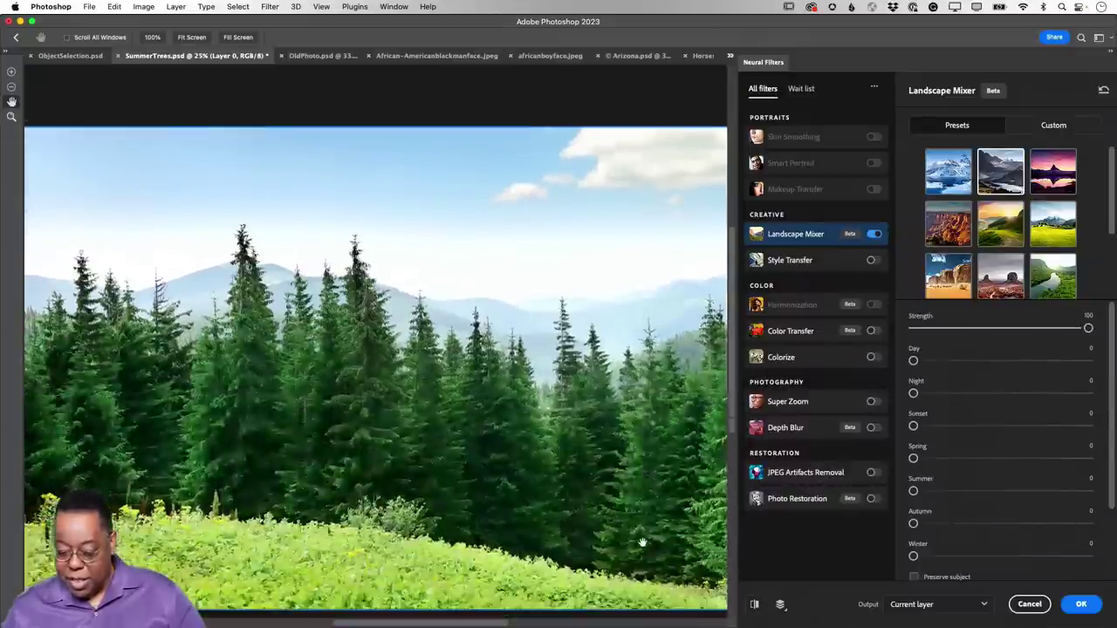
left_click(1030, 604)
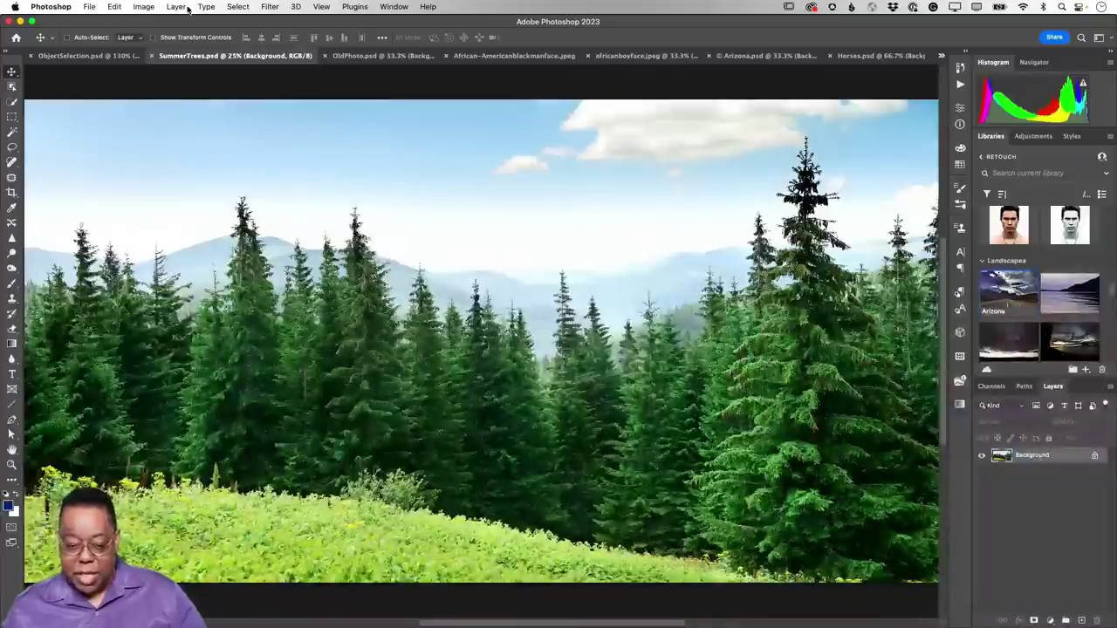
Reopen Neural Filters for the summer trees photo, turn on Landscape Mixer with the snowy mountain preset, and set Winter to 100.
left_click(270, 6)
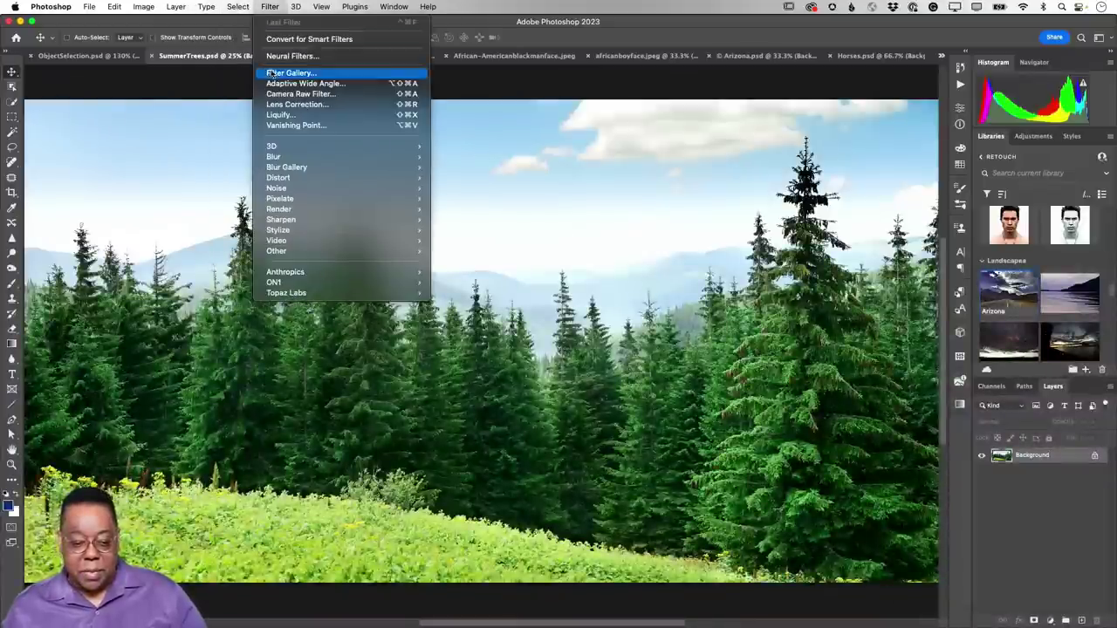
left_click(393, 56)
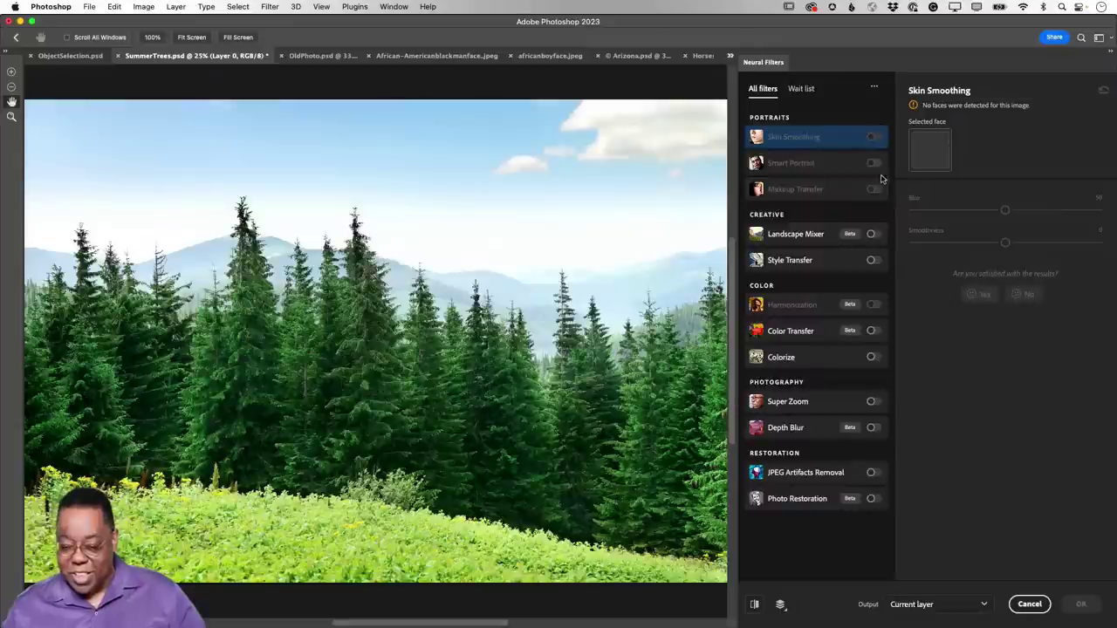
left_click(870, 234)
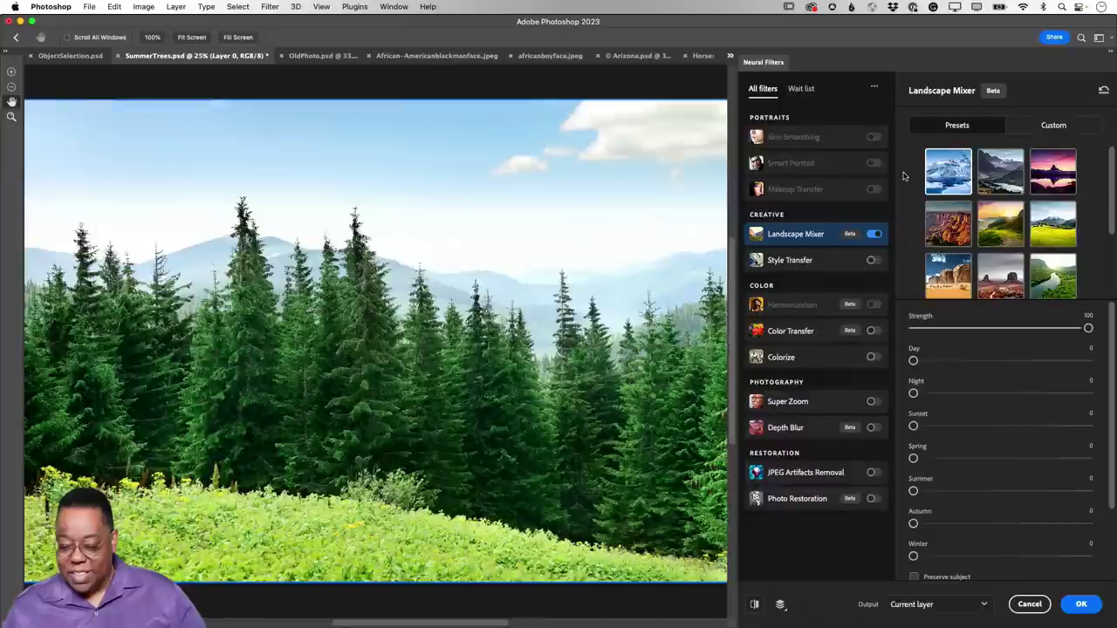
scroll(1009, 353, "down", 3)
scroll(1008, 362, "down", 1)
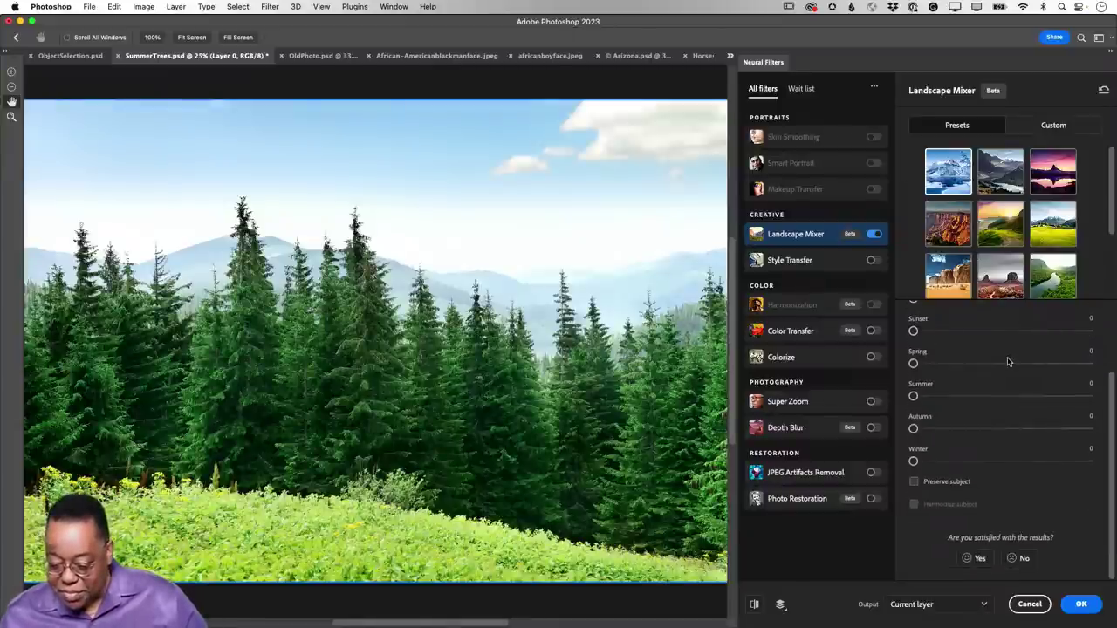
scroll(1008, 361, "up", 4)
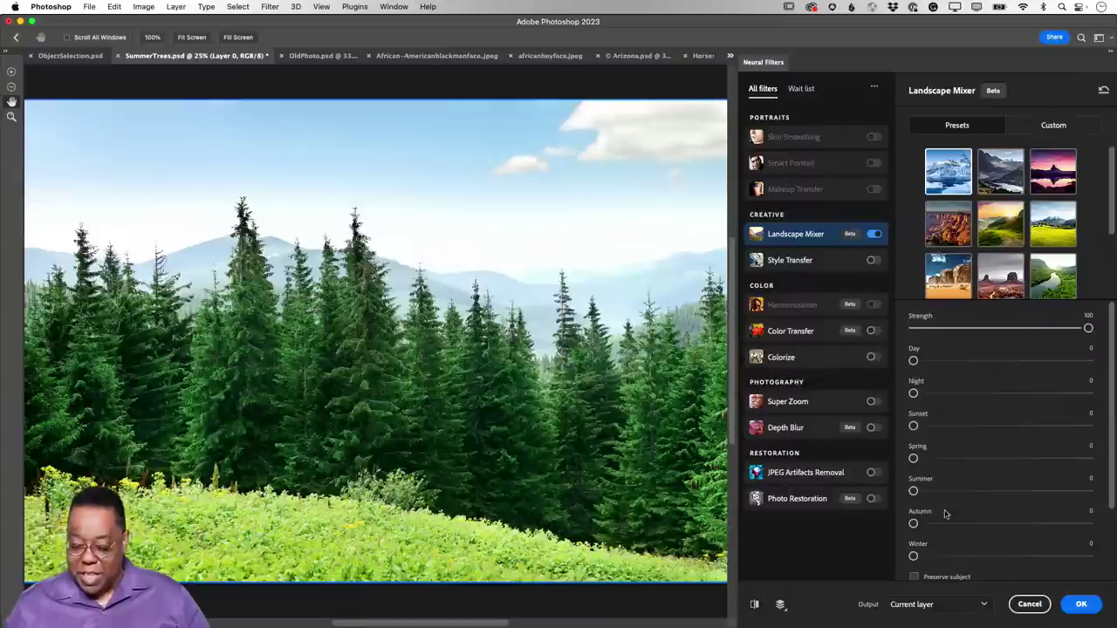
left_click_drag(914, 556, 1101, 555)
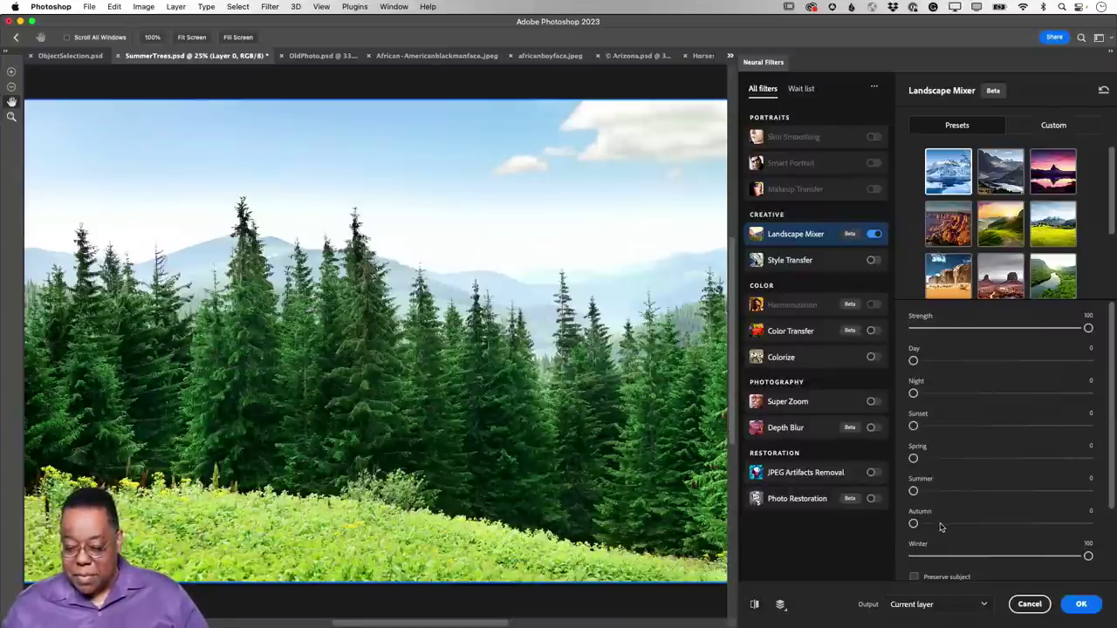
Set the Neural Filters output to New layer masked and apply the winter effect.
left_click(916, 604)
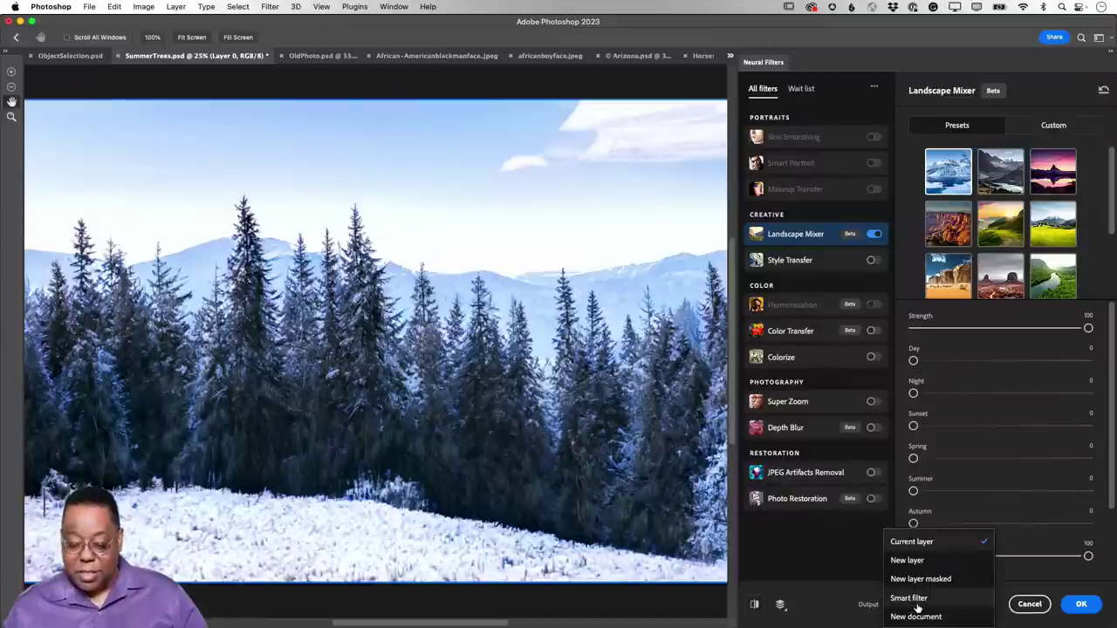
left_click(908, 560)
left_click(917, 604)
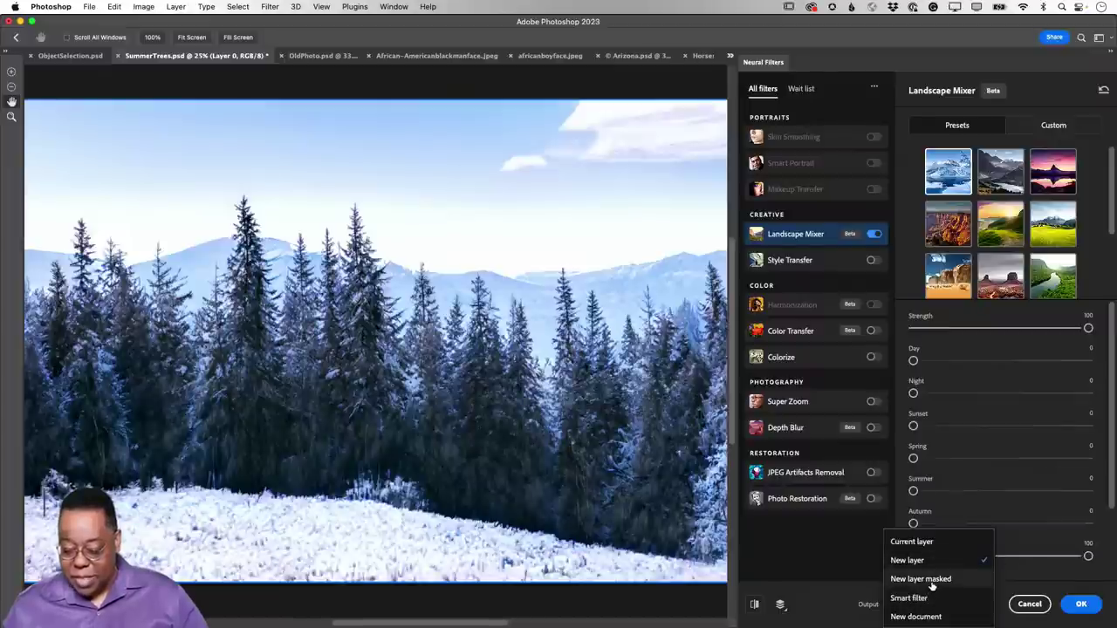
left_click(932, 586)
left_click(1081, 604)
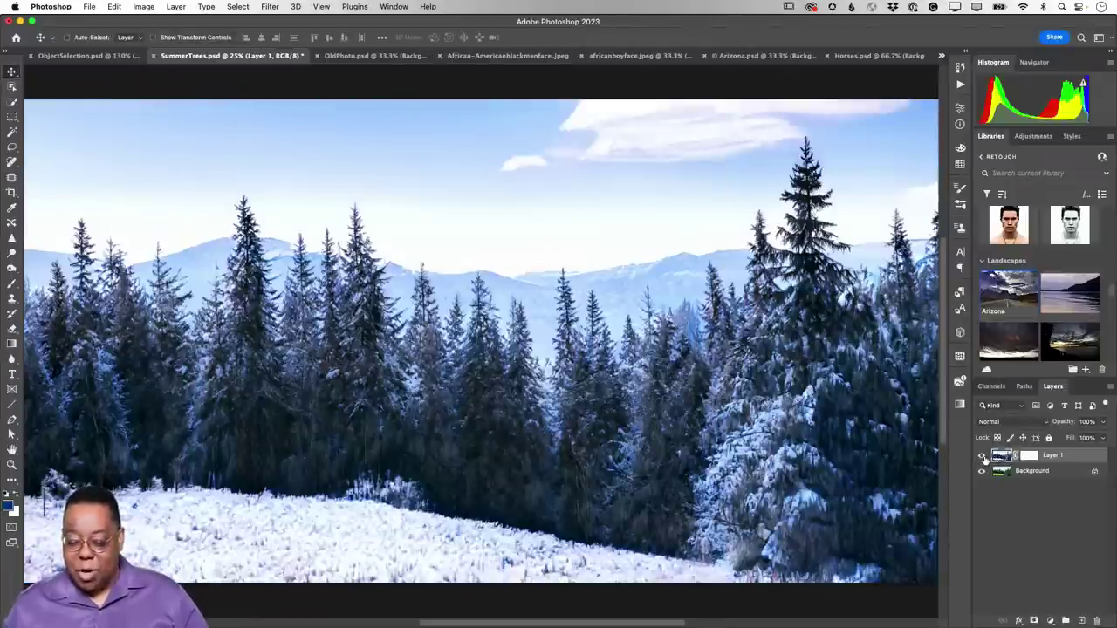
Compare the winter effect with the original summer photo by toggling the visibility of Layer 1.
left_click(982, 456)
left_click(982, 455)
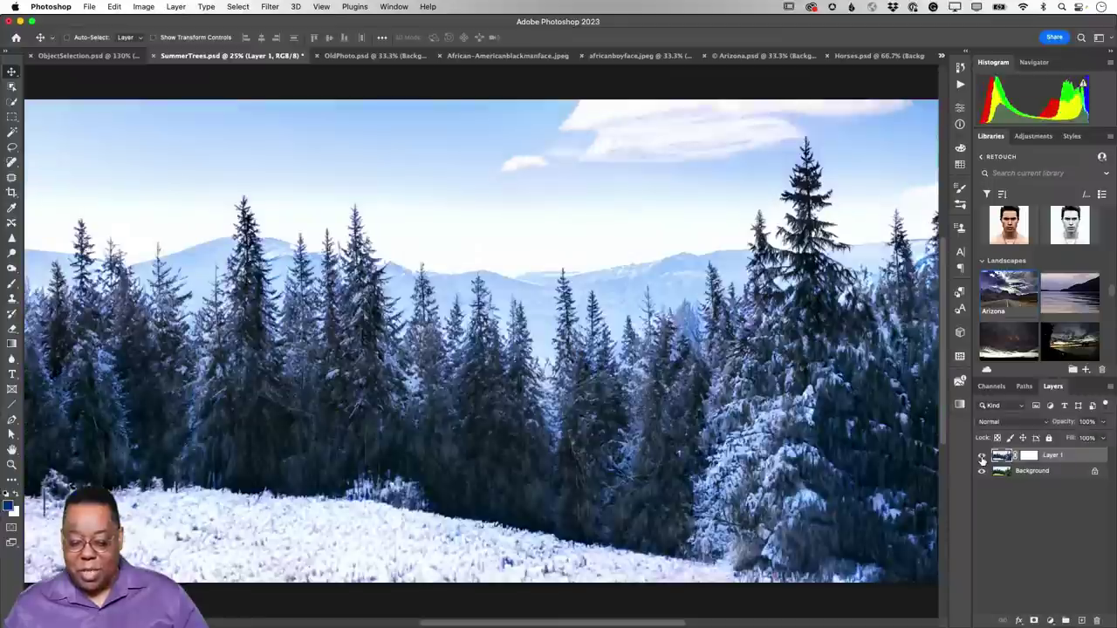
left_click(981, 456)
left_click(982, 455)
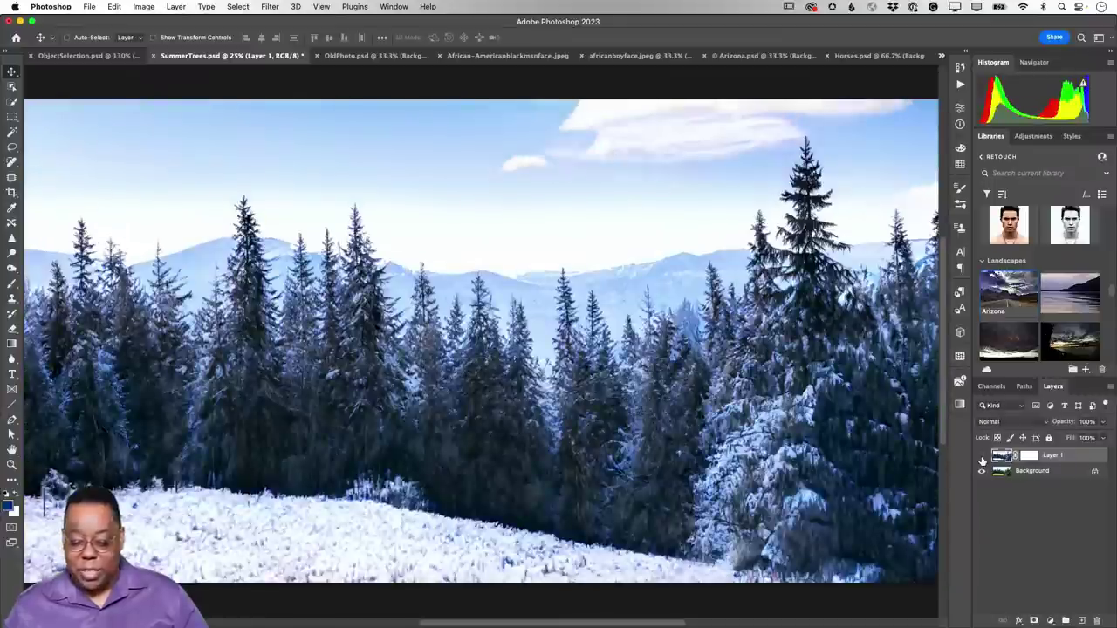
left_click(982, 456)
left_click(982, 455)
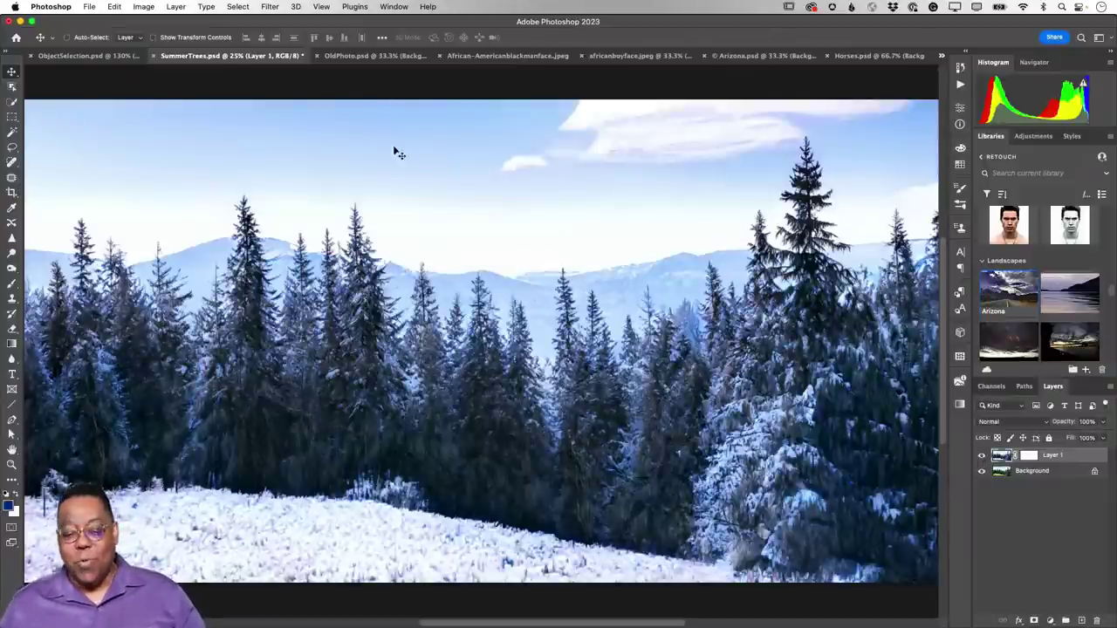
Switch to the OldPhoto.psd document and crop it to the scratched portrait on the album's right-hand page.
left_click(345, 56)
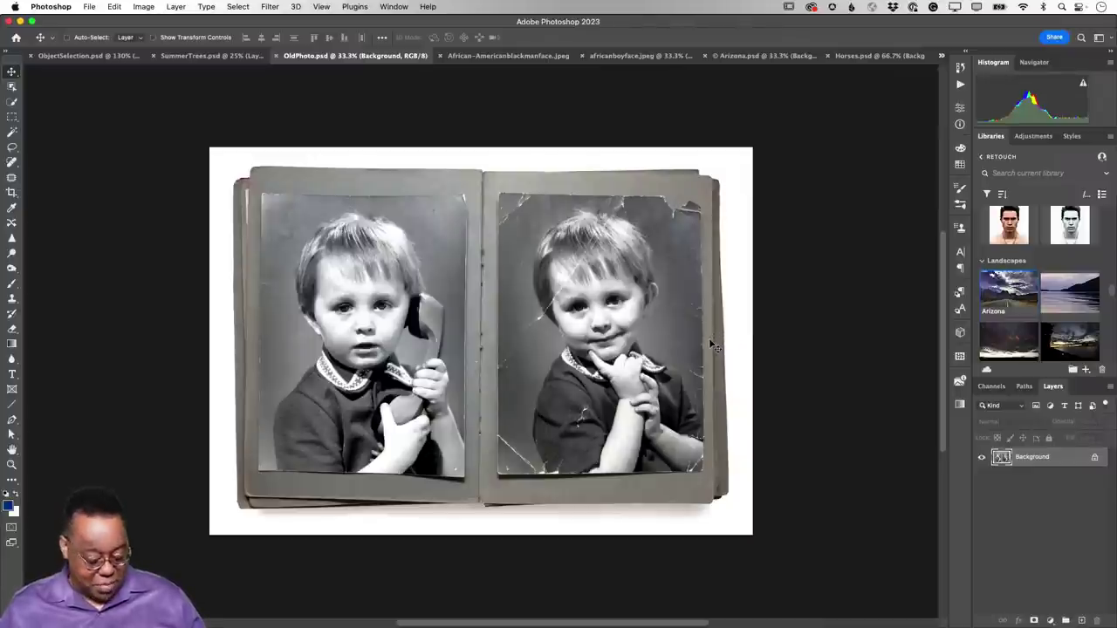
key("x")
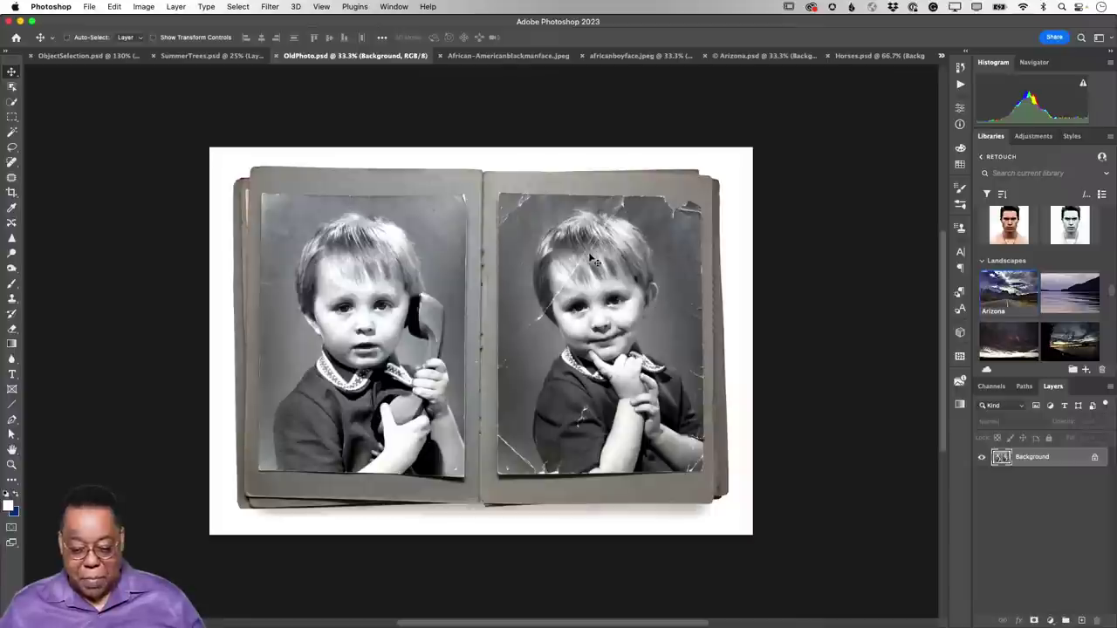
key("c")
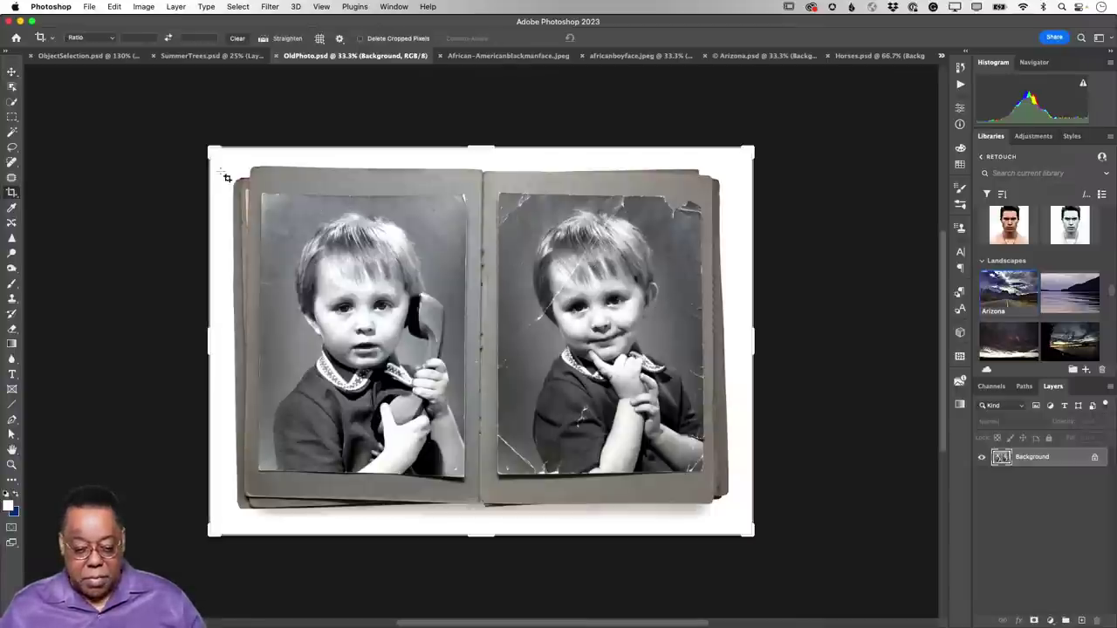
left_click_drag(213, 151, 356, 175)
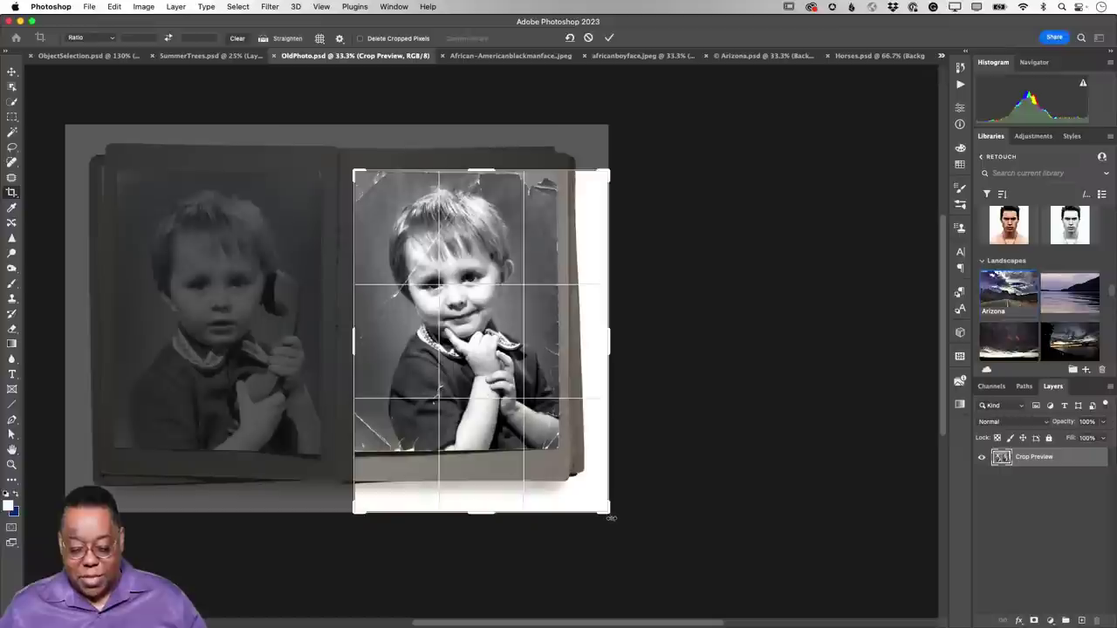
left_click_drag(608, 515, 581, 481)
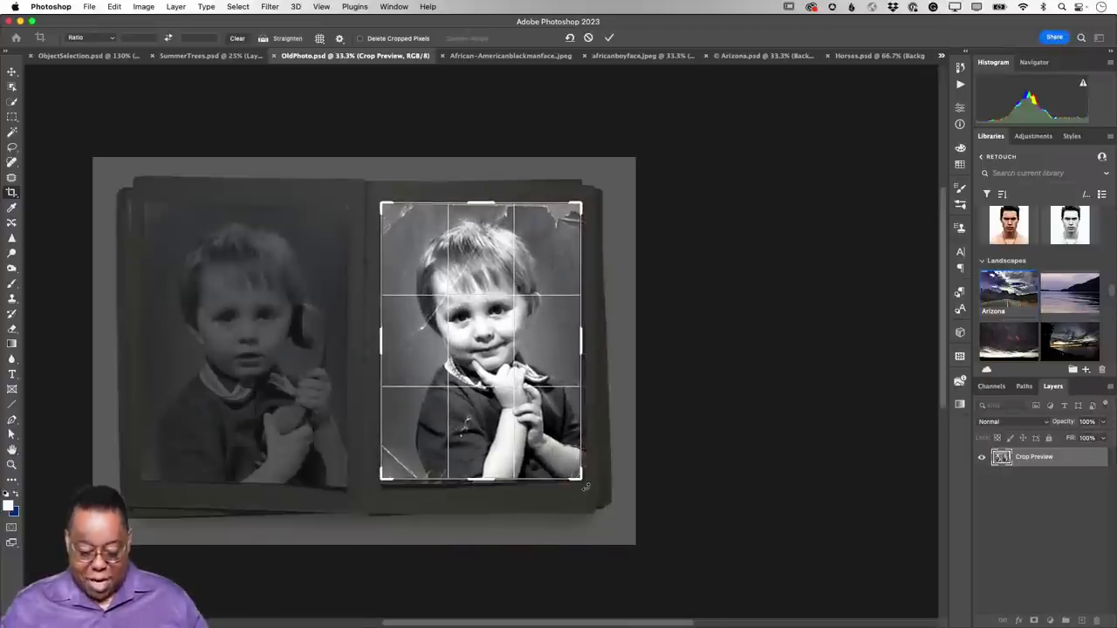
key("Return")
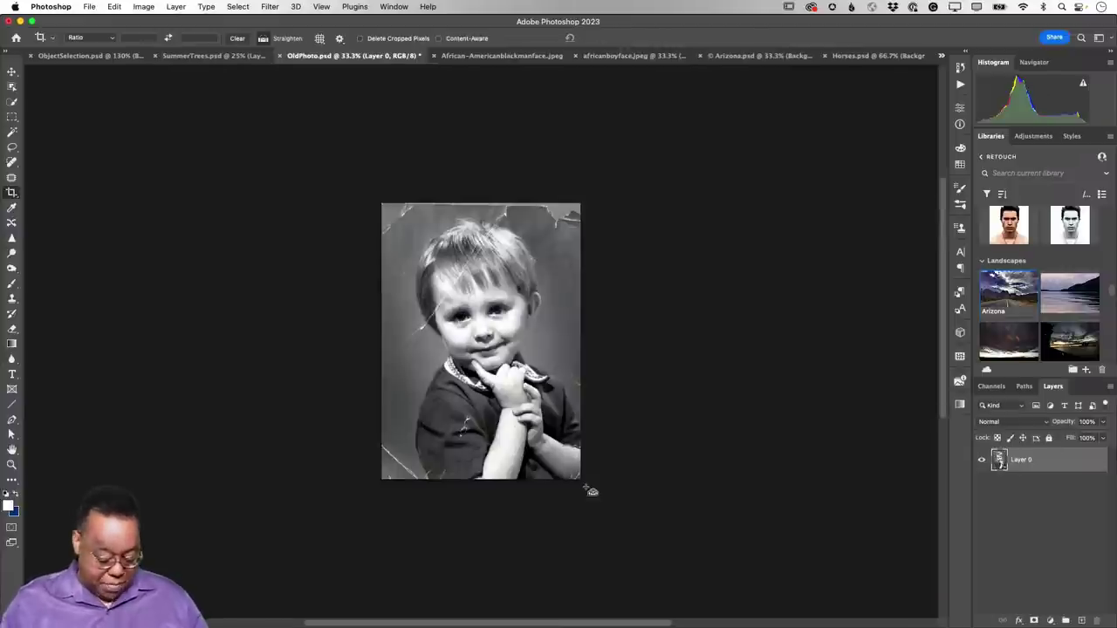
Crop the thin remaining album strip off the top edge of the scratched portrait.
key("super+0")
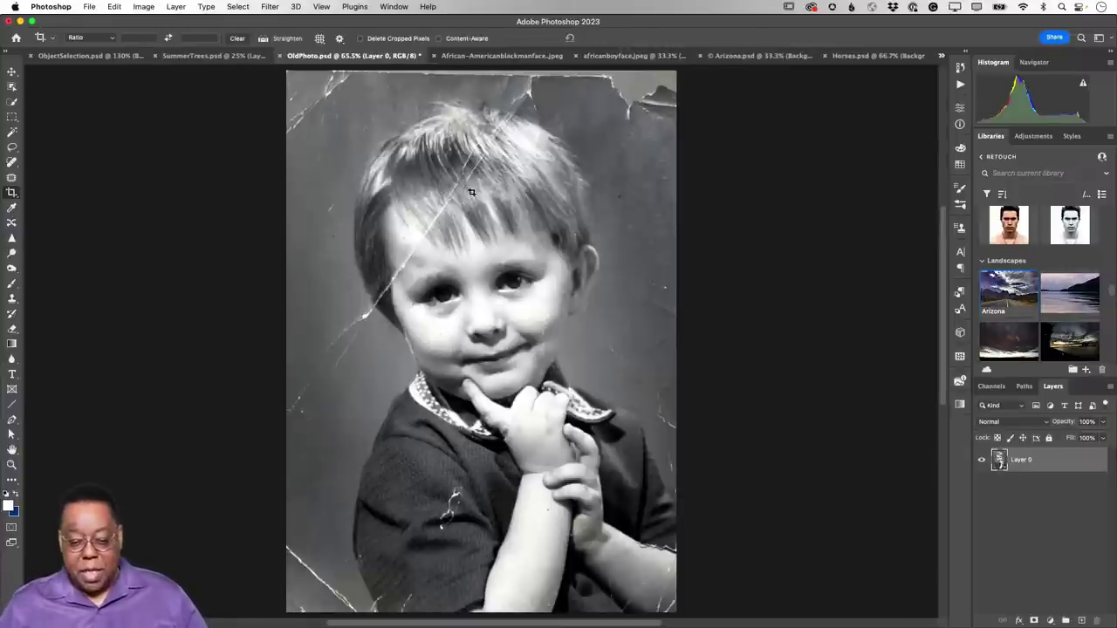
left_click(480, 106)
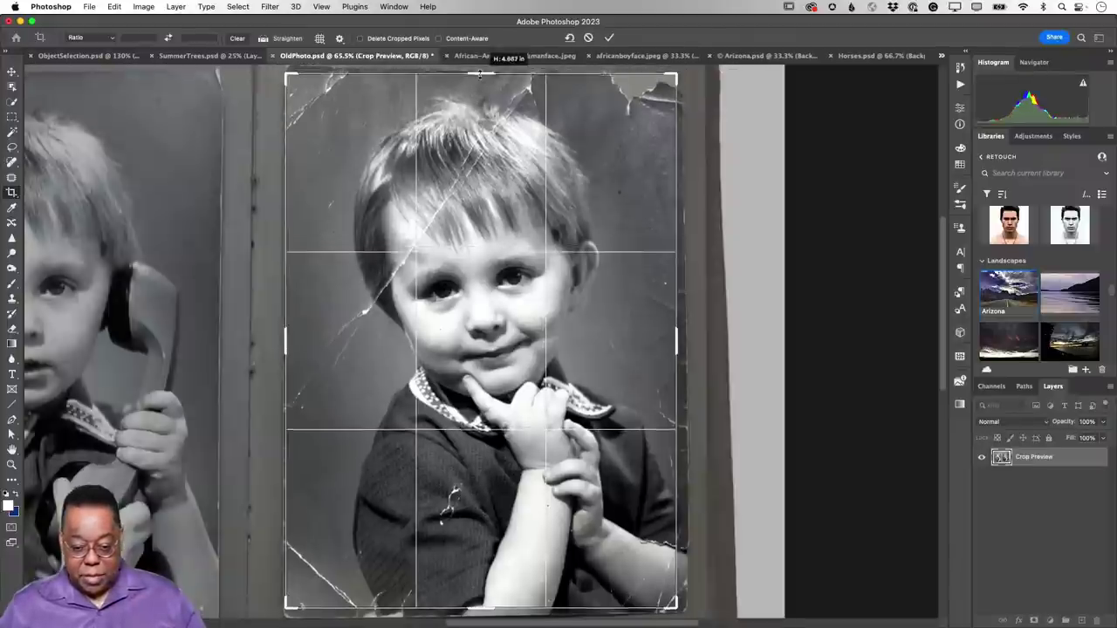
left_click_drag(480, 74, 481, 76)
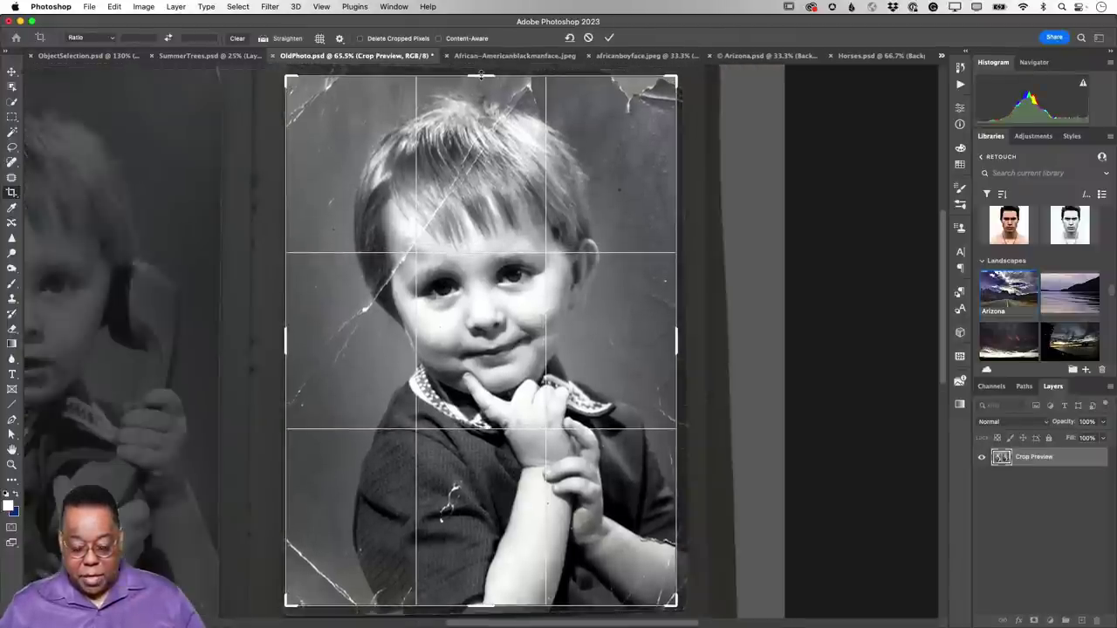
key("Return")
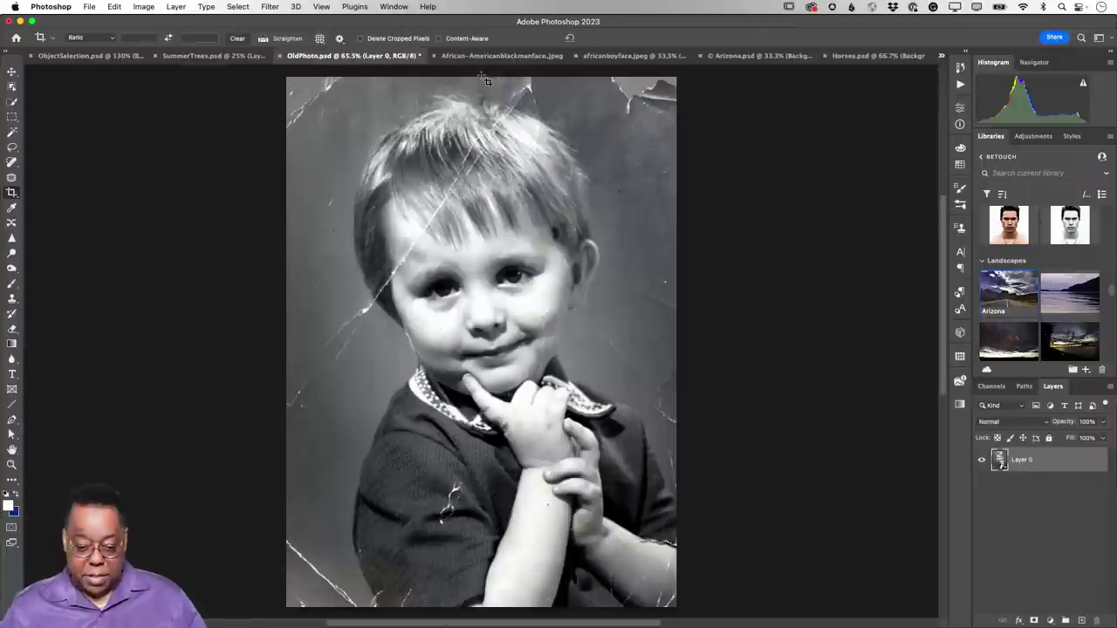
Open Neural Filters for the cropped portrait, turn on Photo Restoration, and set Scratch reduction to 100.
left_click(268, 7)
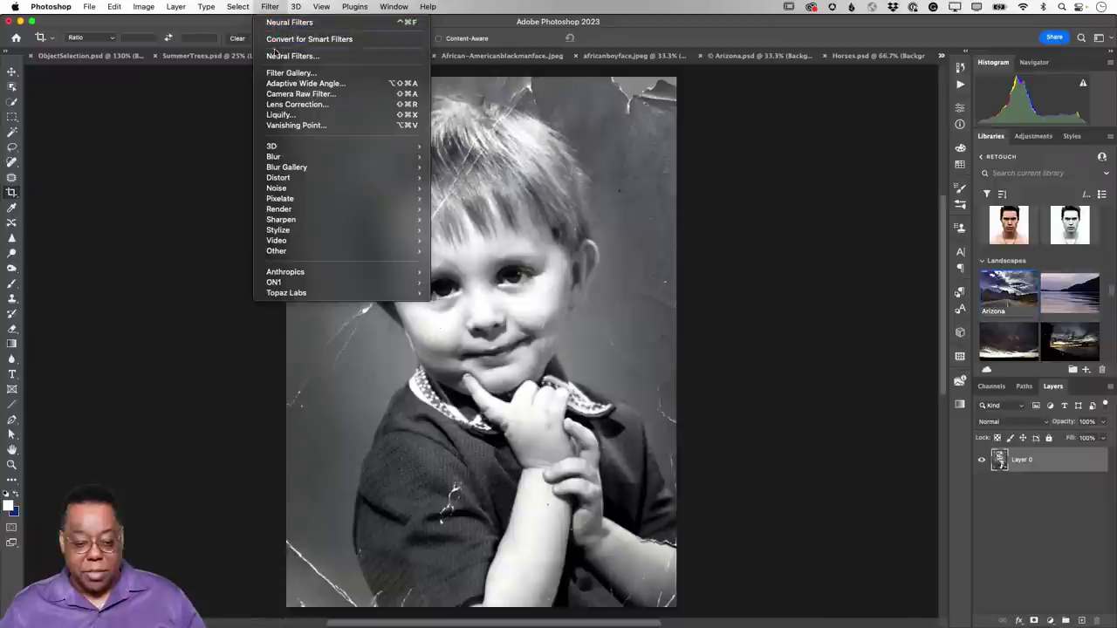
left_click(280, 56)
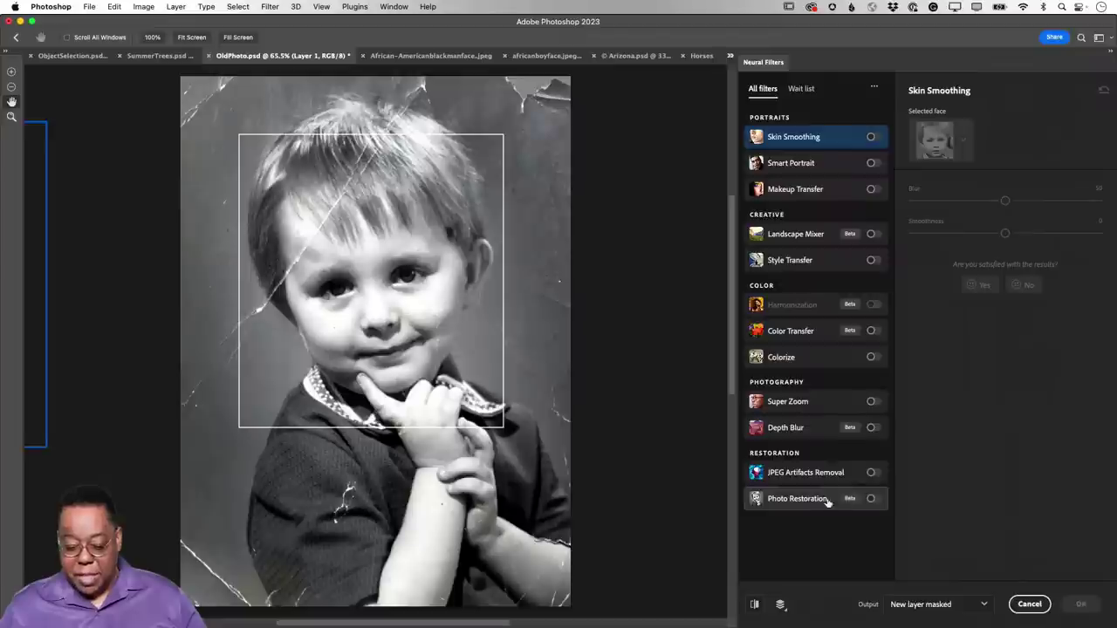
left_click(871, 499)
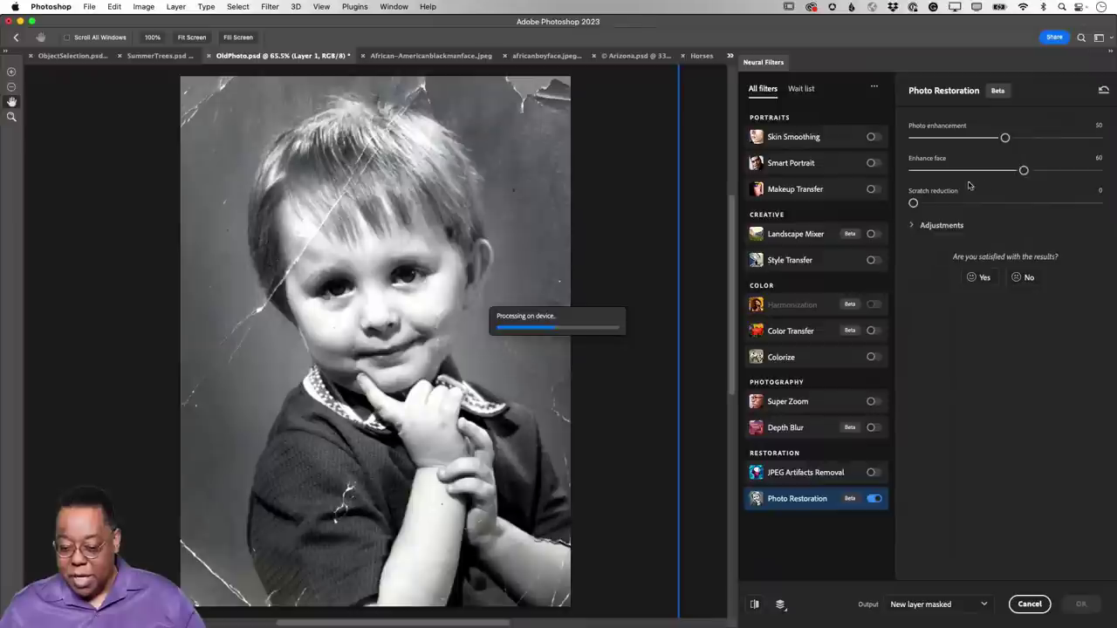
left_click_drag(914, 202, 1098, 203)
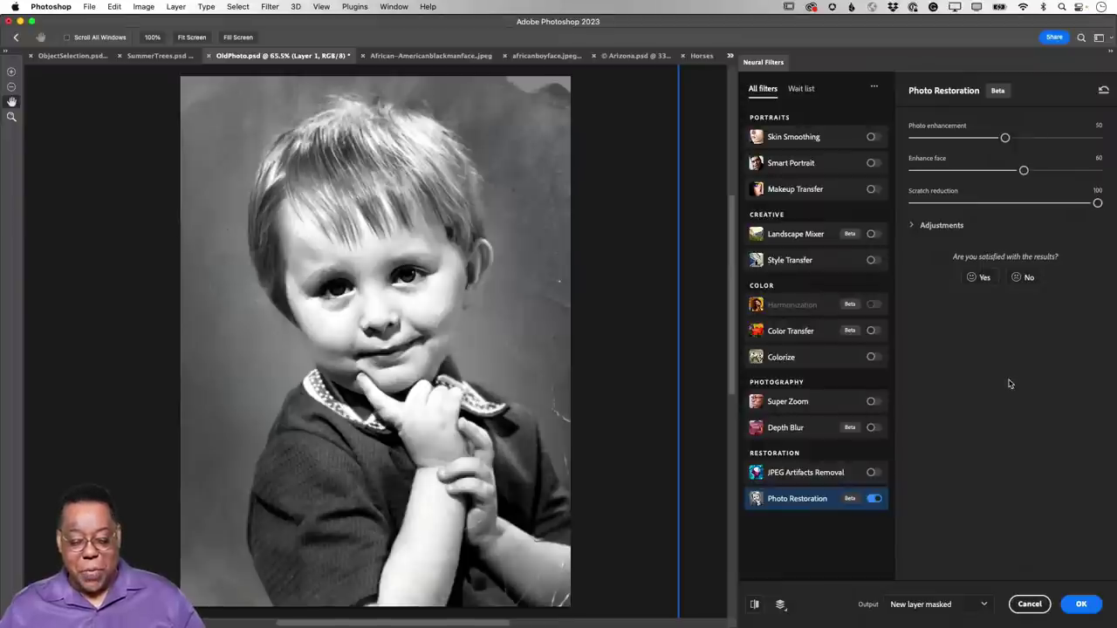
Compare the restored portrait with the original by toggling the preview of the Photo Restoration changes.
left_click(755, 605)
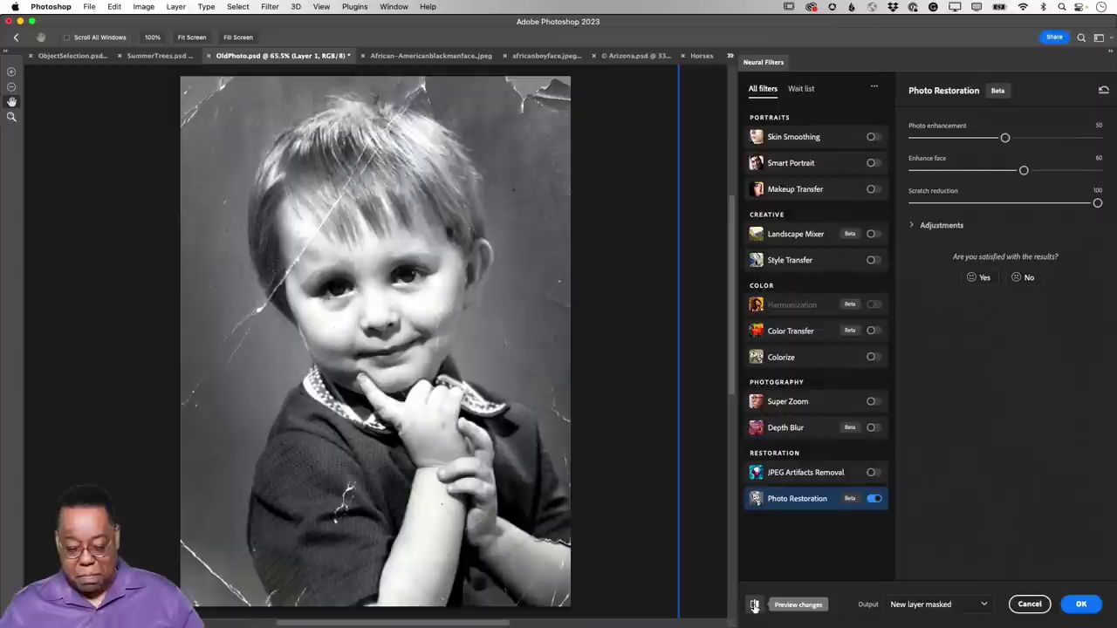
left_click(755, 604)
left_click(755, 604)
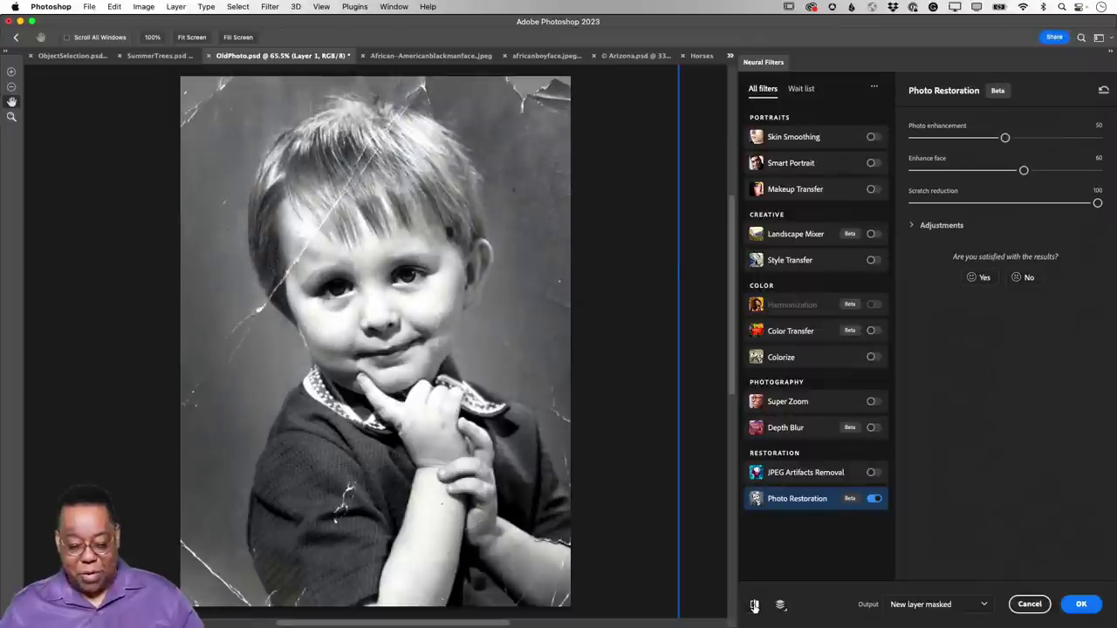
Apply the Photo Restoration result as a new layer and compare it with the scratched original by hiding and showing that layer.
left_click(755, 605)
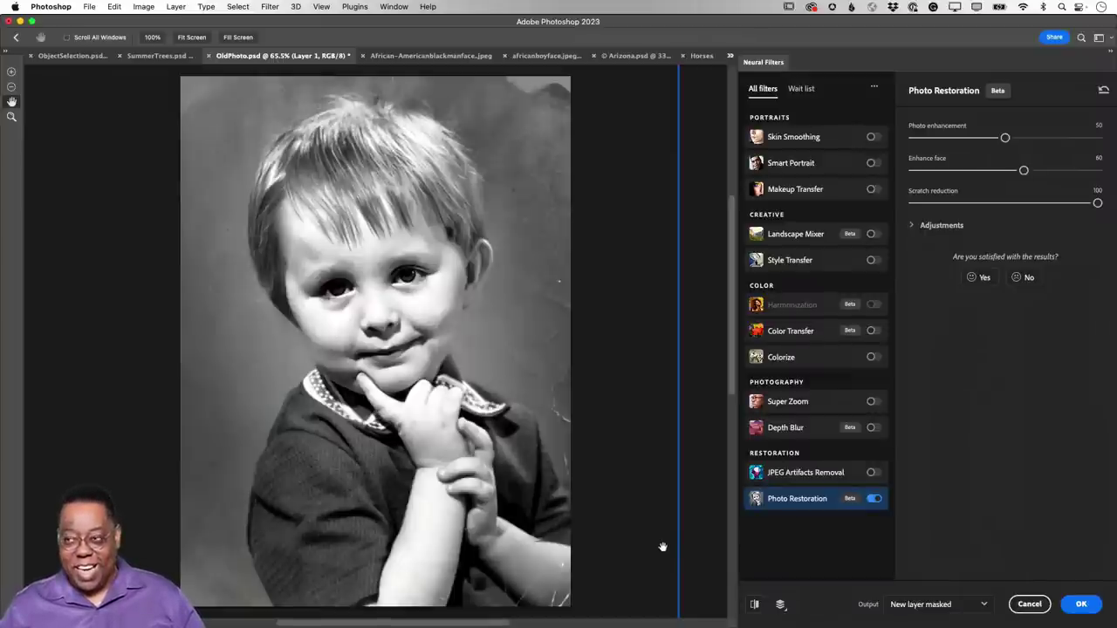
left_click(927, 604)
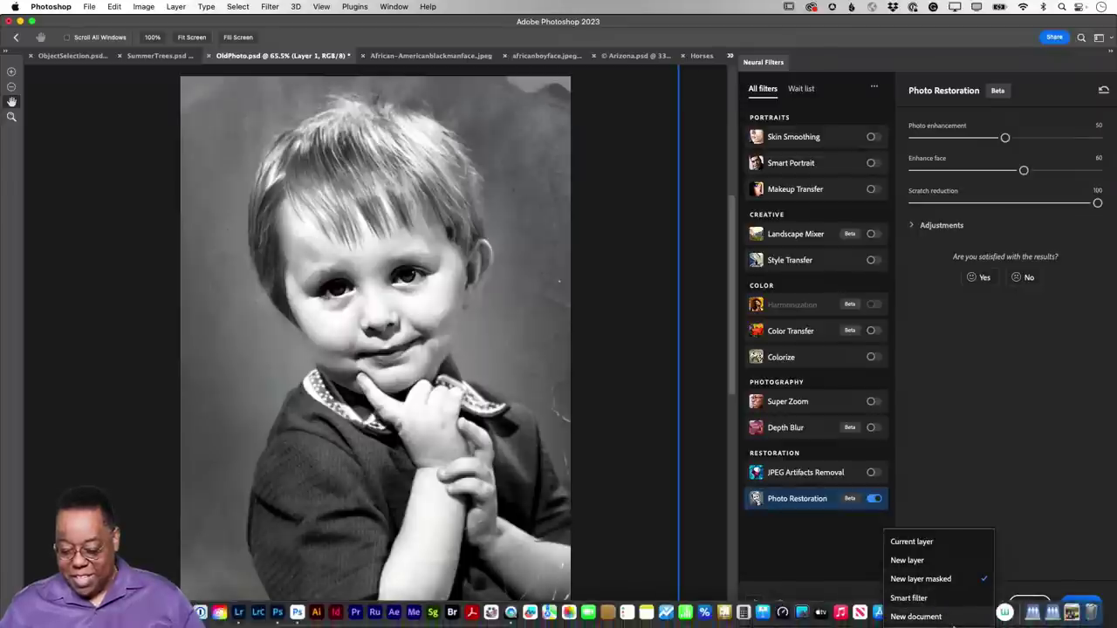
left_click(932, 563)
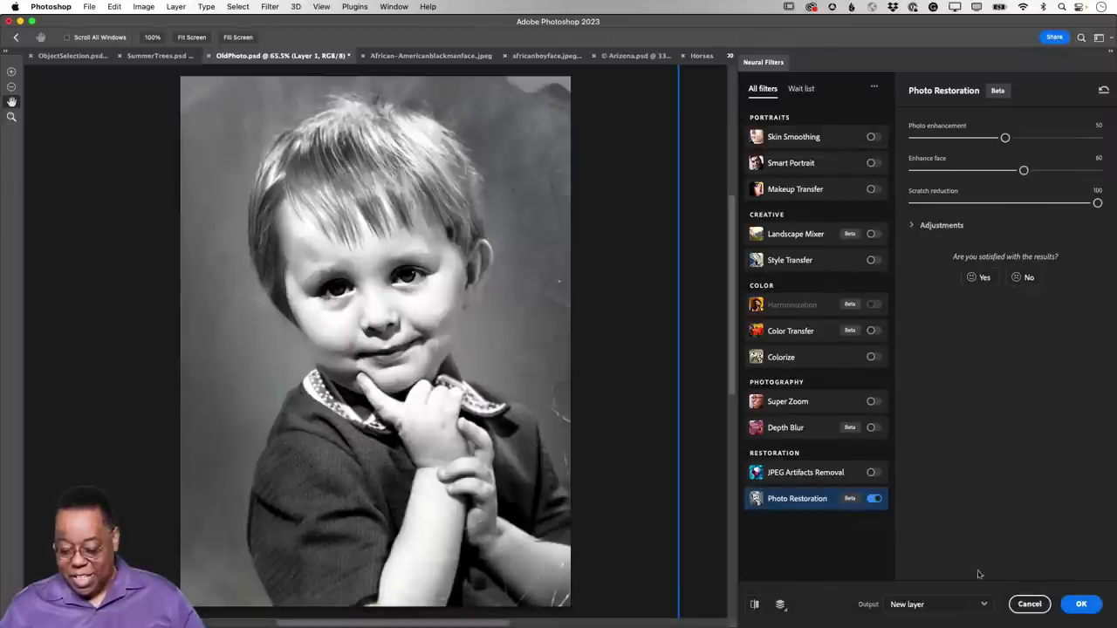
left_click(1070, 605)
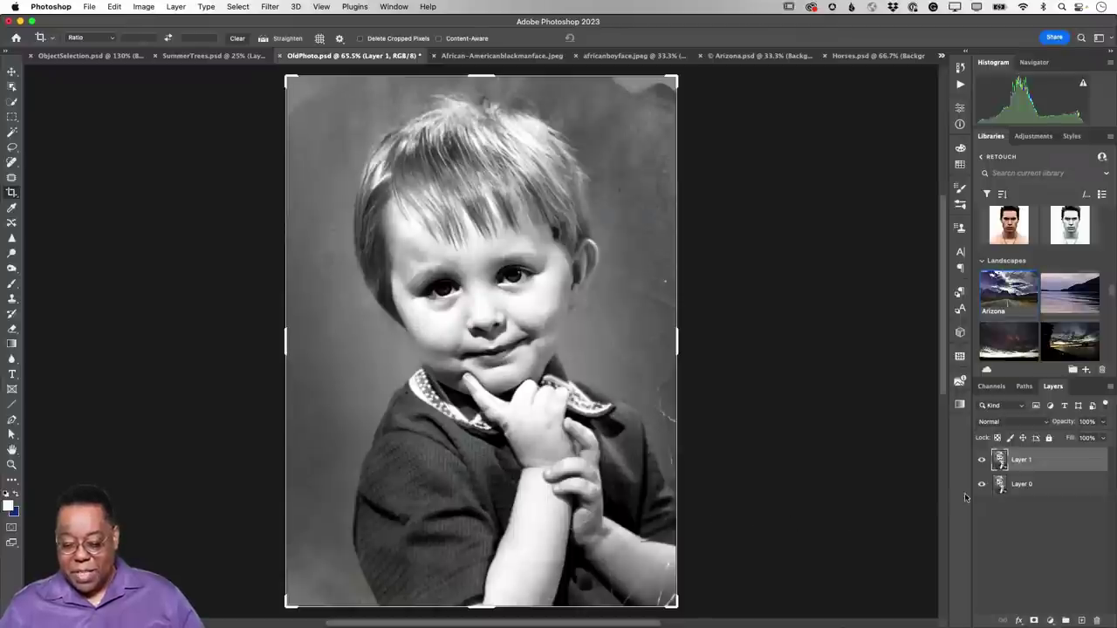
left_click(982, 463)
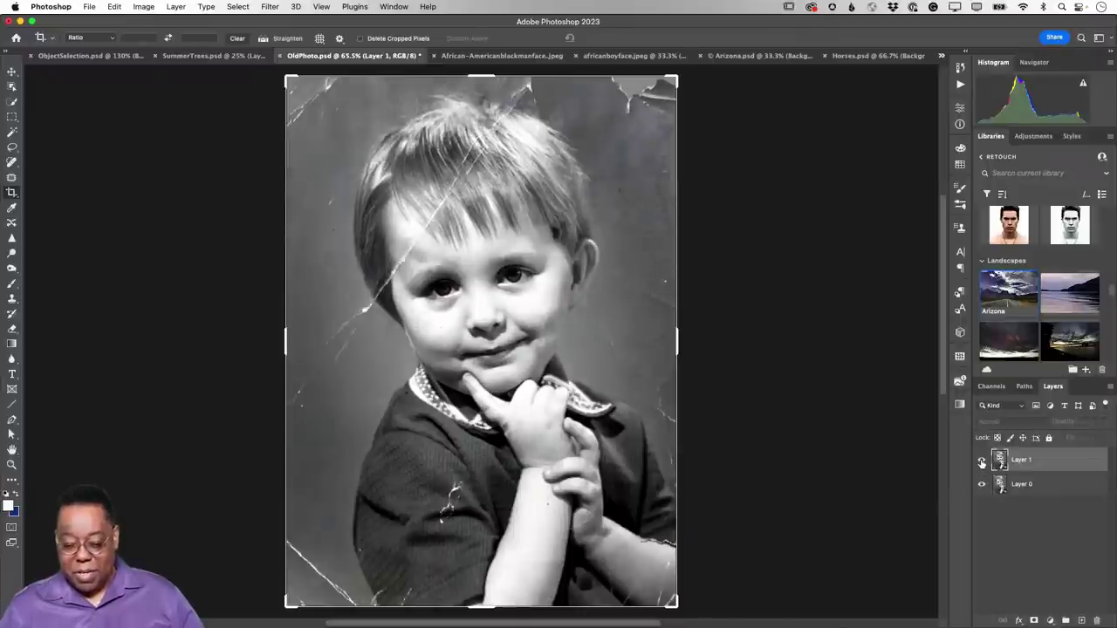
left_click(982, 463)
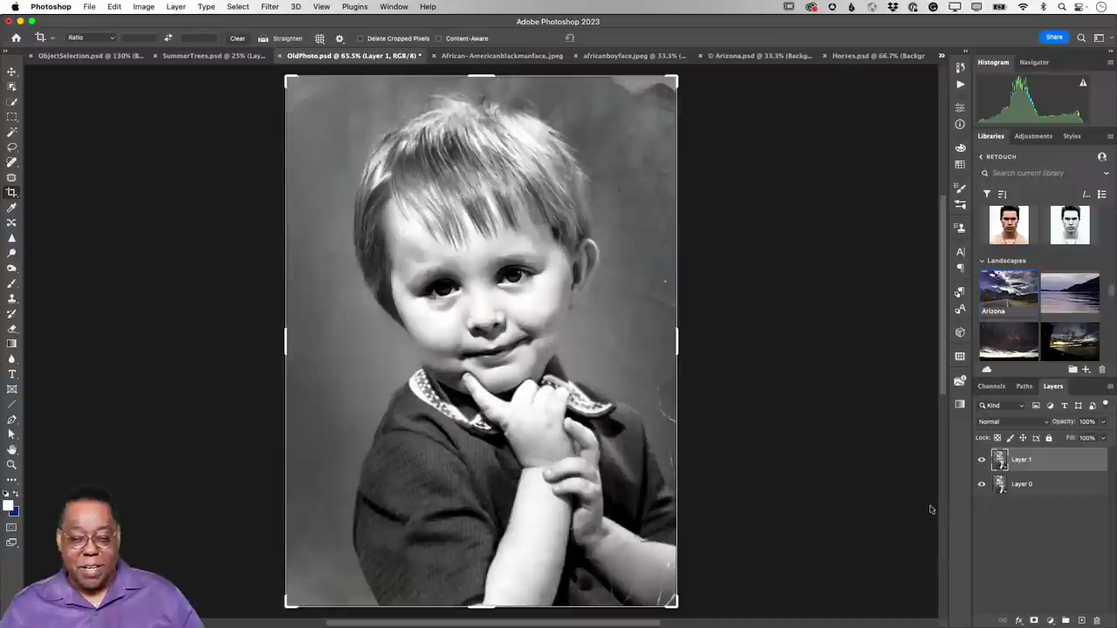
Reopen Neural Filters on the restored portrait, turn on Photo Restoration again, and set Scratch reduction to 100.
key("v")
left_click(276, 7)
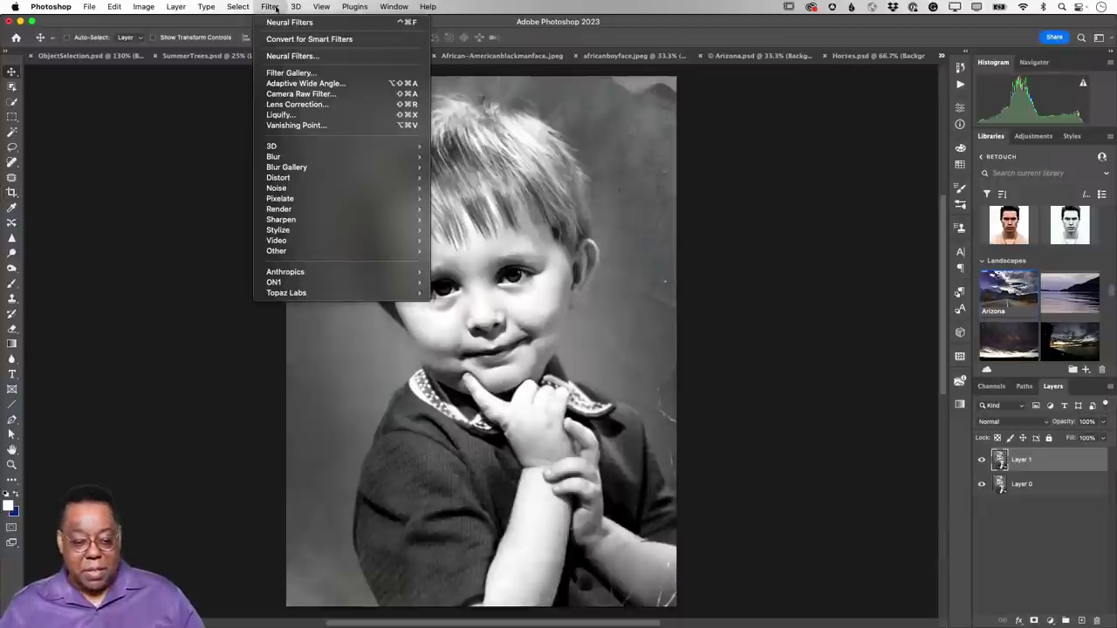
left_click(289, 22)
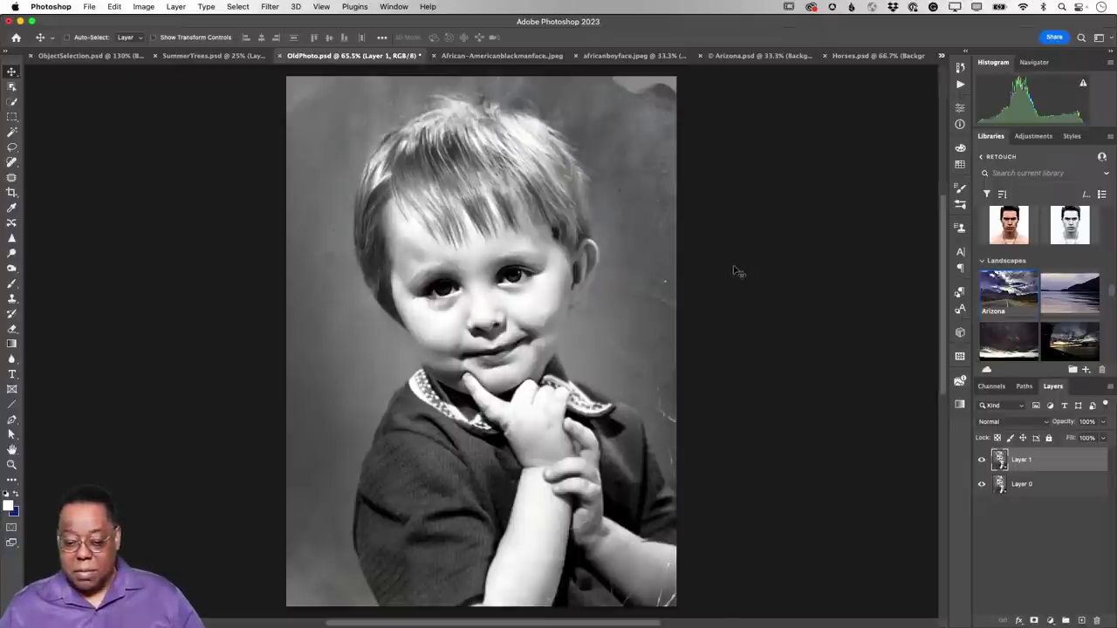
left_click(266, 8)
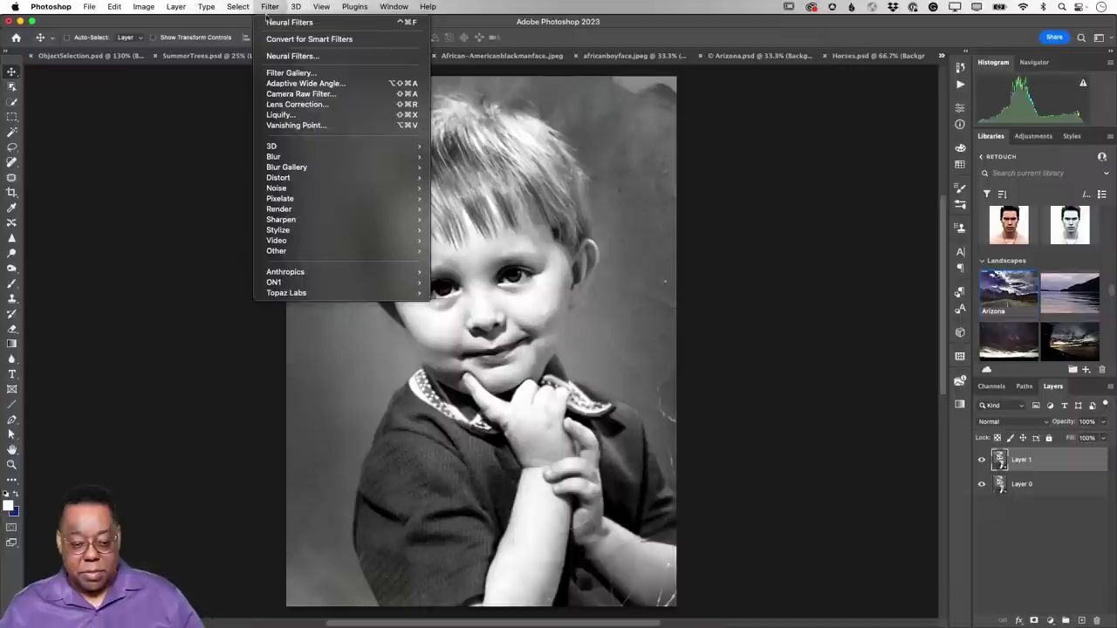
left_click(293, 56)
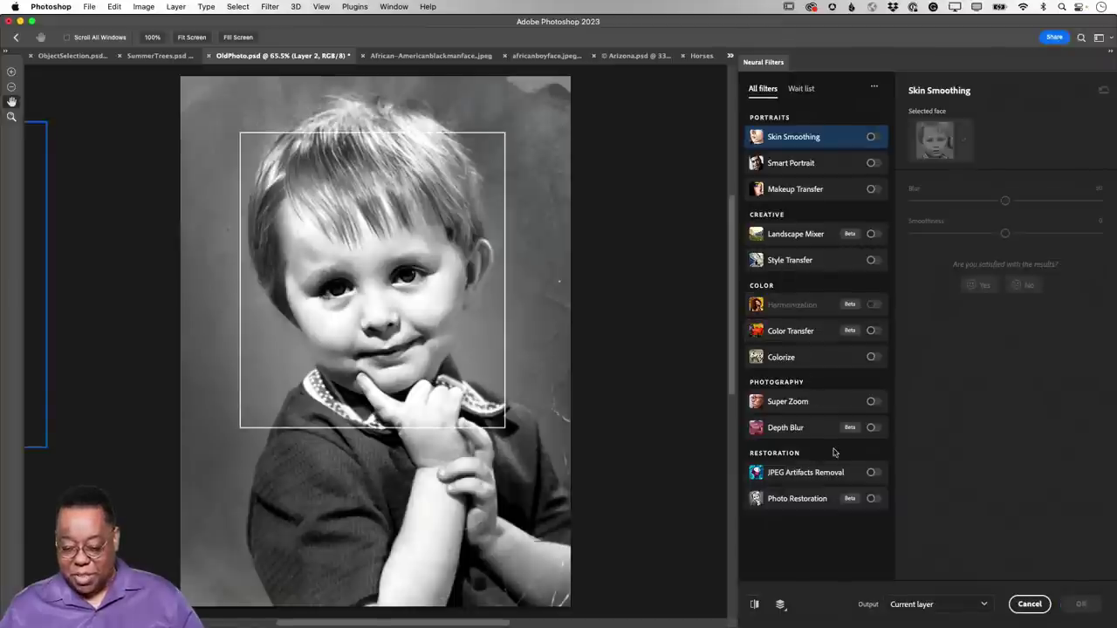
left_click(871, 499)
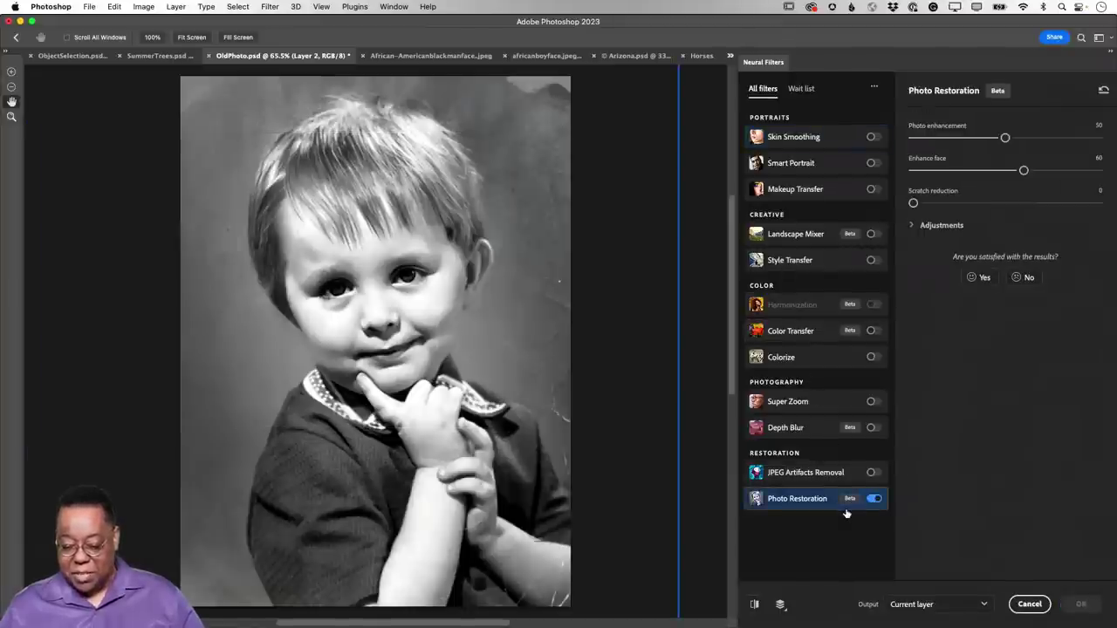
left_click_drag(920, 203, 1101, 203)
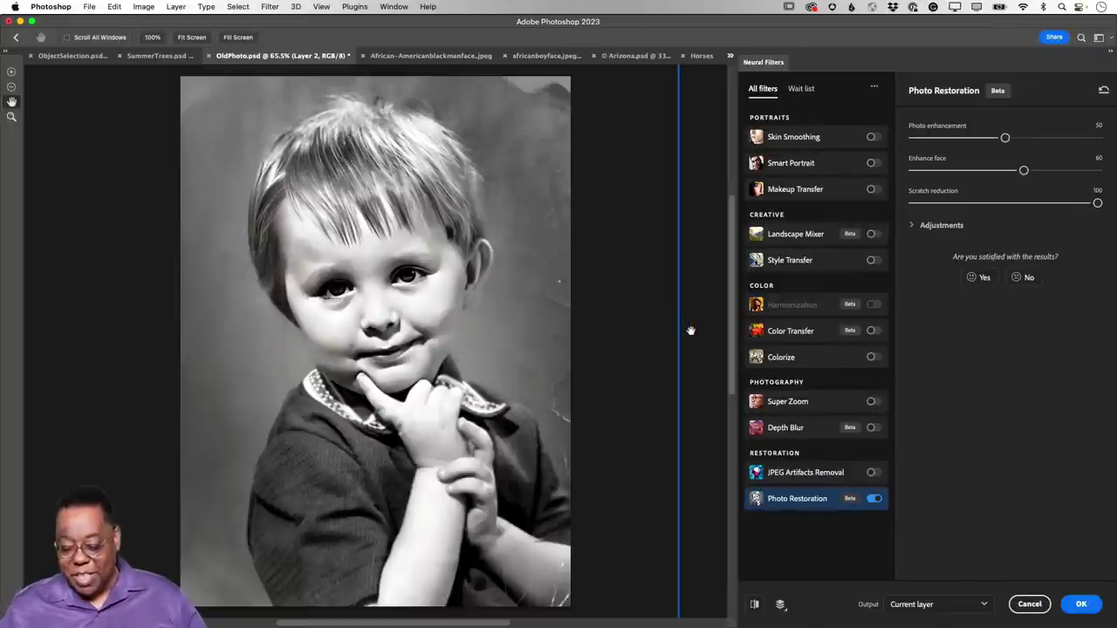
Compare the second restoration pass with its source using the preview, and set Photo enhancement to 100.
left_click(754, 604)
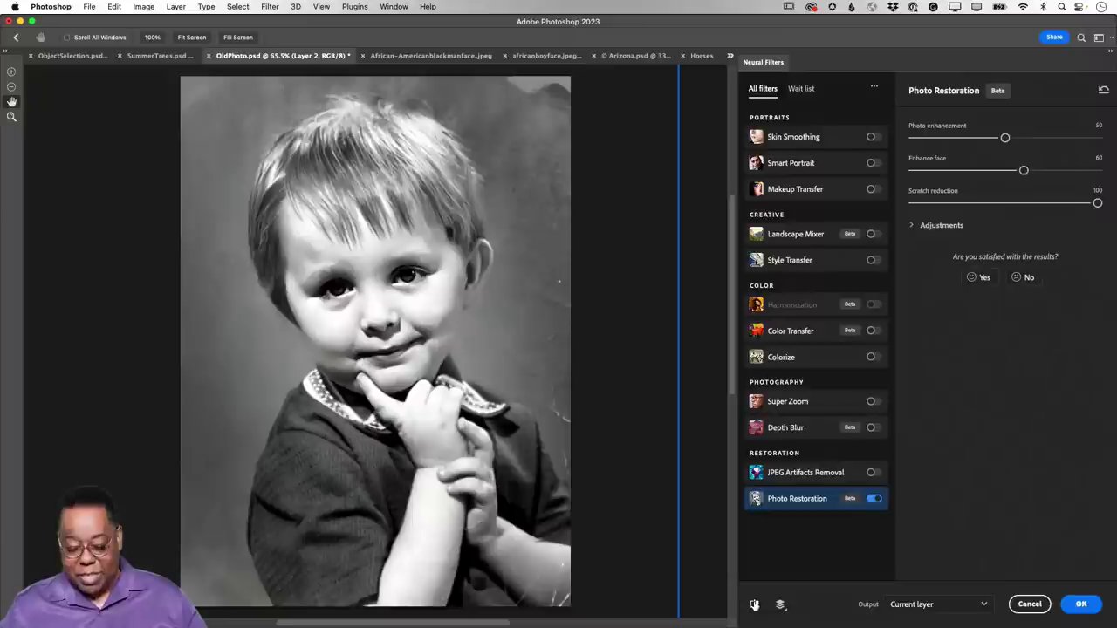
left_click(754, 604)
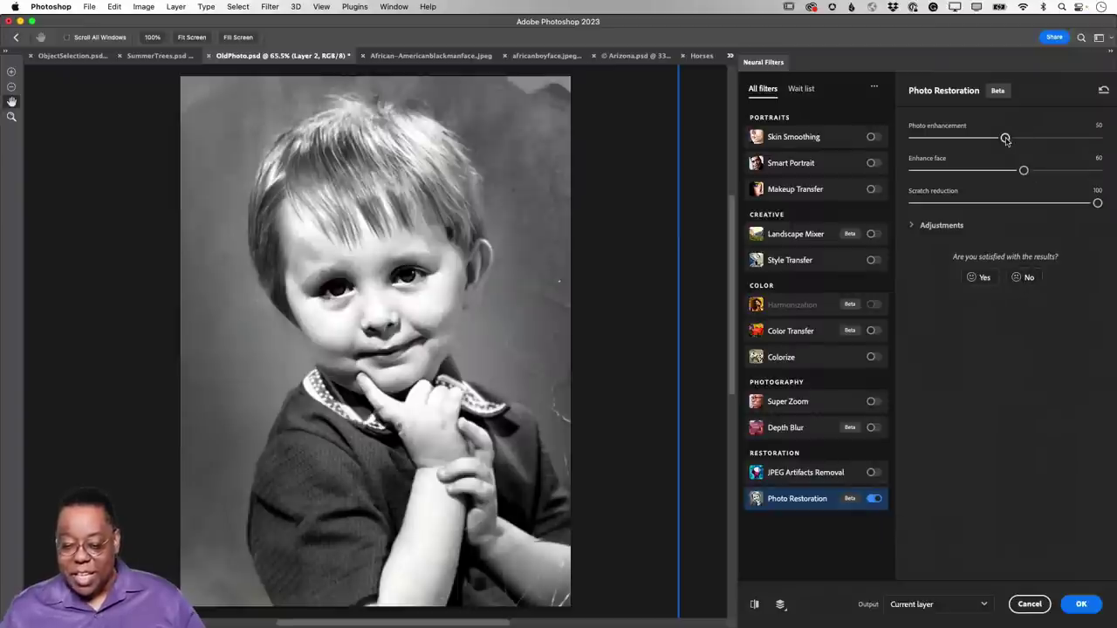
left_click_drag(1004, 138, 1098, 138)
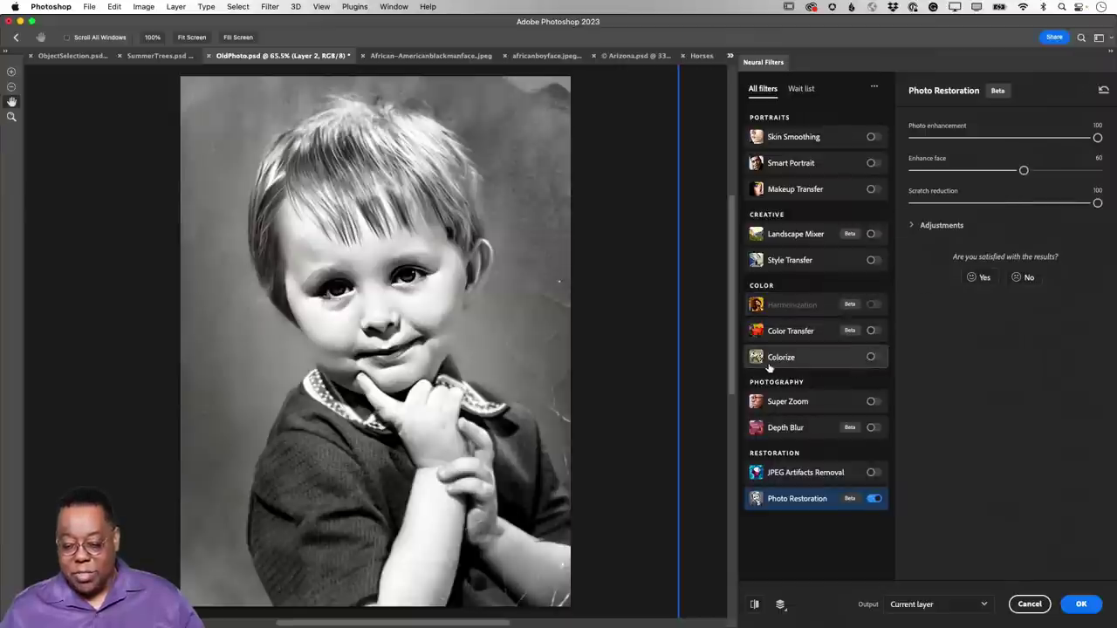
Turn on Colorize and add a dark blue (#0b208b) focal point on the left-hand boy in the focal point thumbnail.
mouse_move(838, 367)
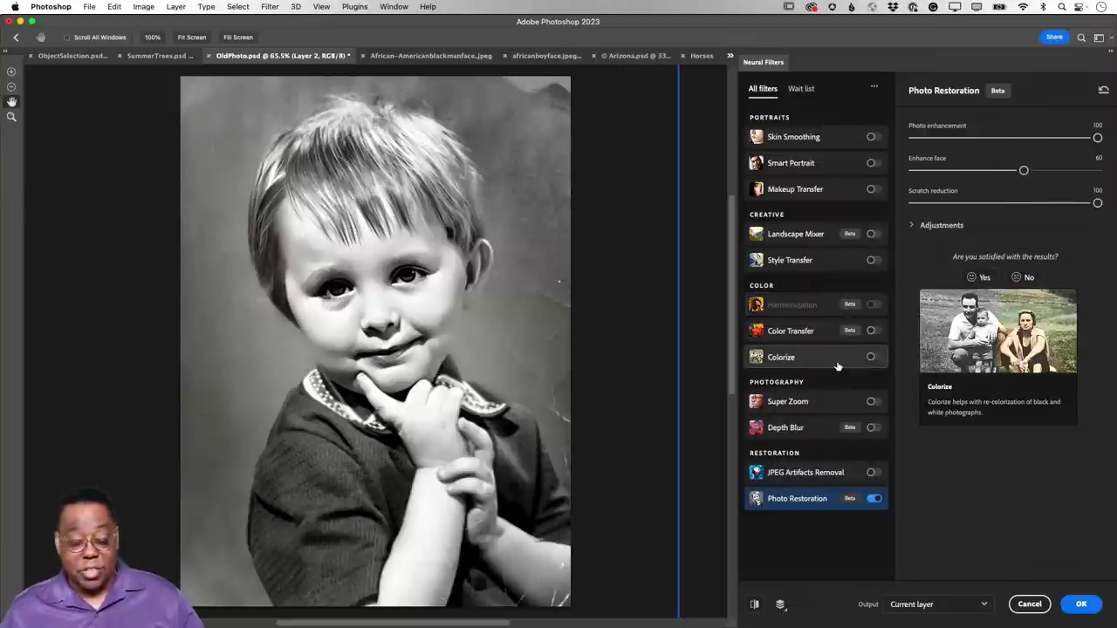
left_click(871, 357)
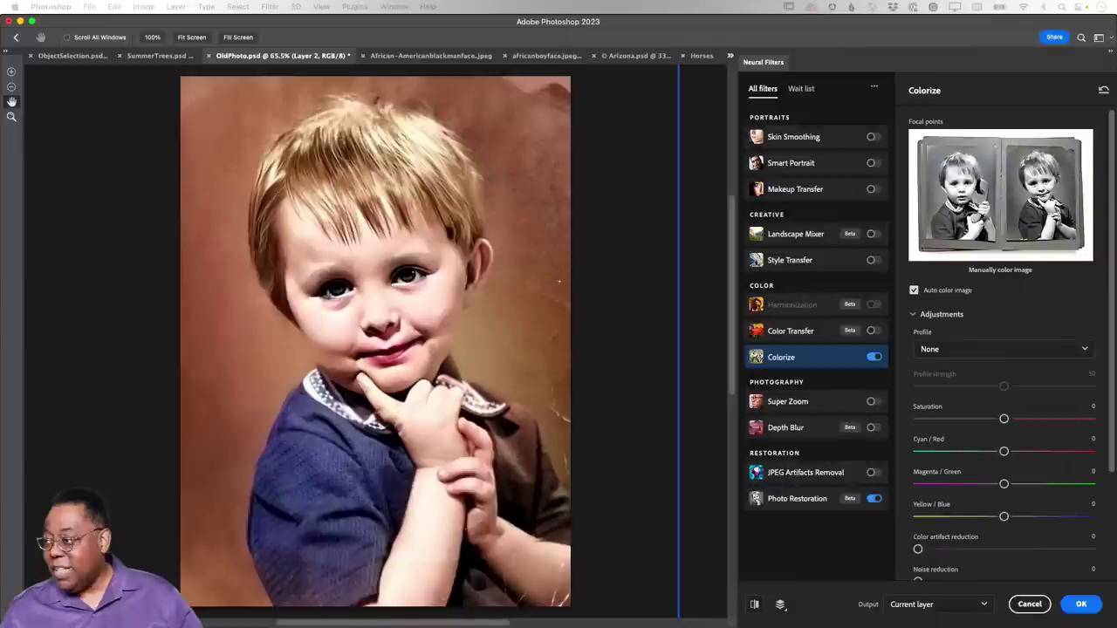
left_click(960, 196)
left_click_drag(1098, 379, 832, 188)
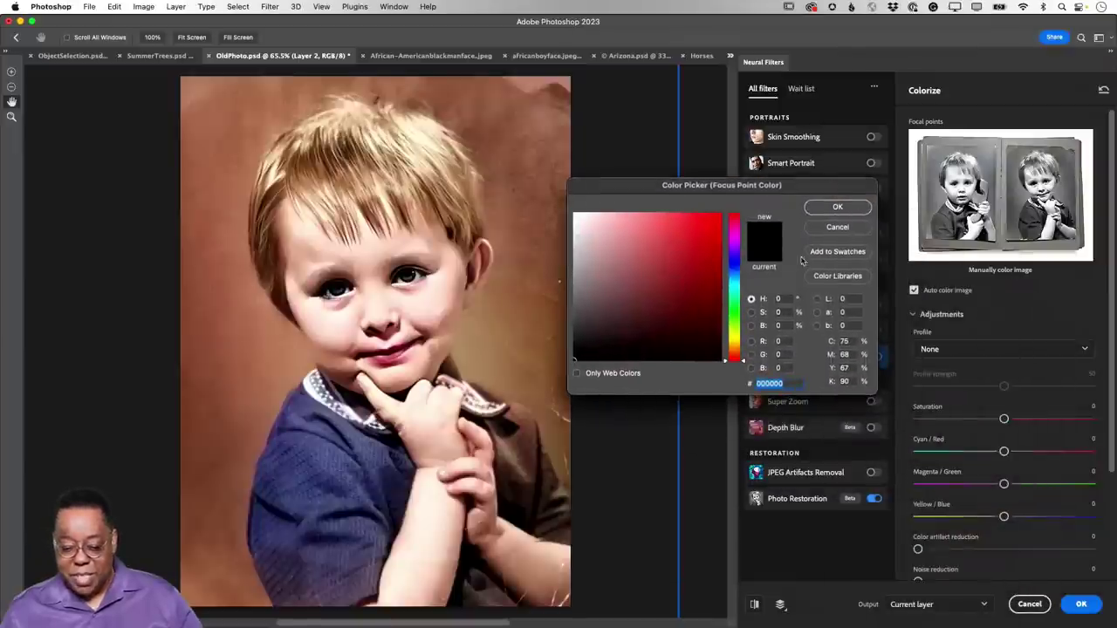
left_click(734, 266)
left_click_drag(720, 268, 708, 279)
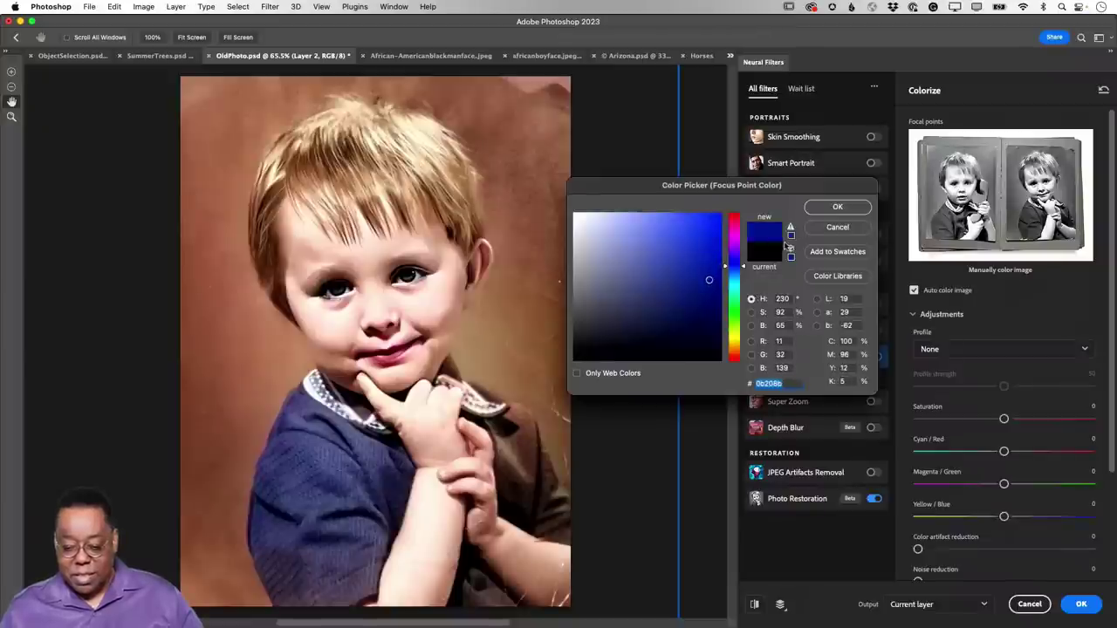
left_click(835, 209)
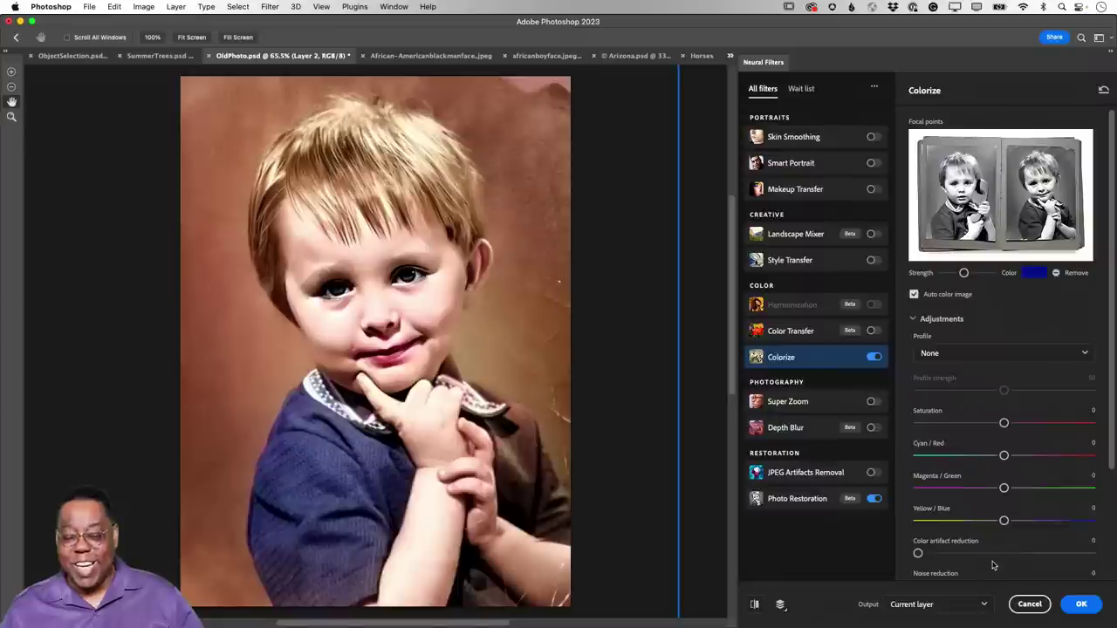
Apply the colorized and restored result as a new layer, and compare it with the black-and-white version by hiding and showing it.
left_click(928, 606)
left_click(908, 560)
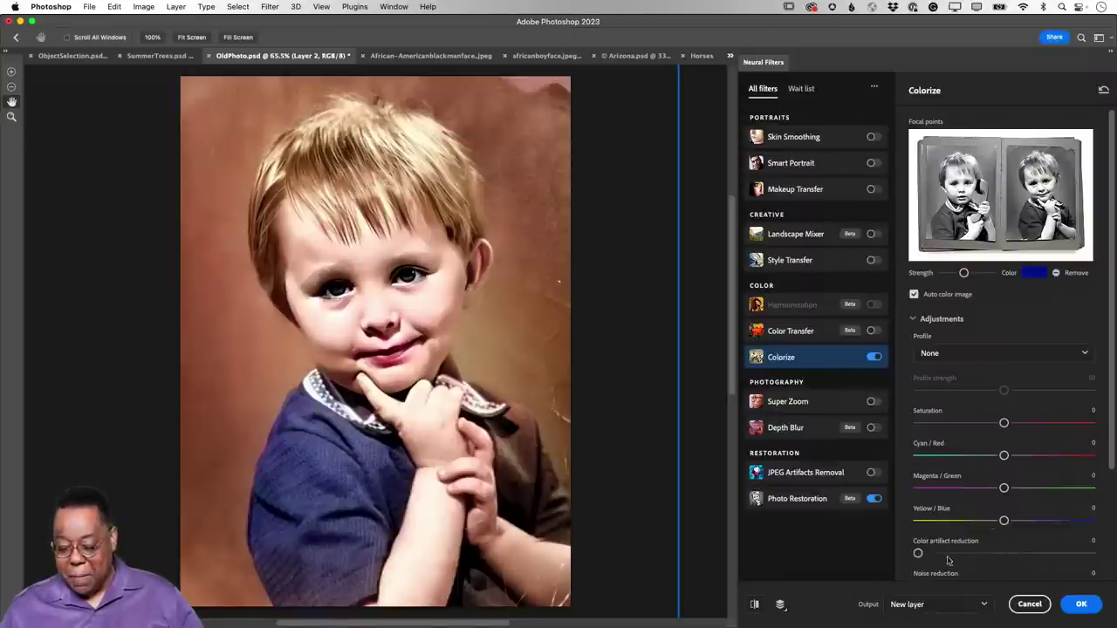
left_click(1081, 604)
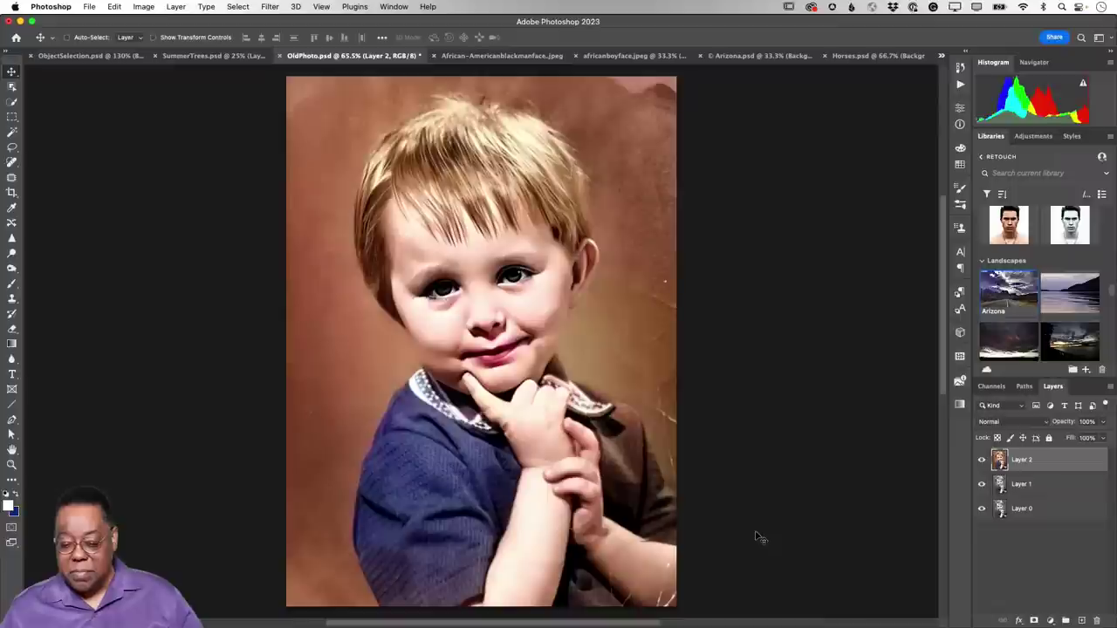
left_click(981, 462)
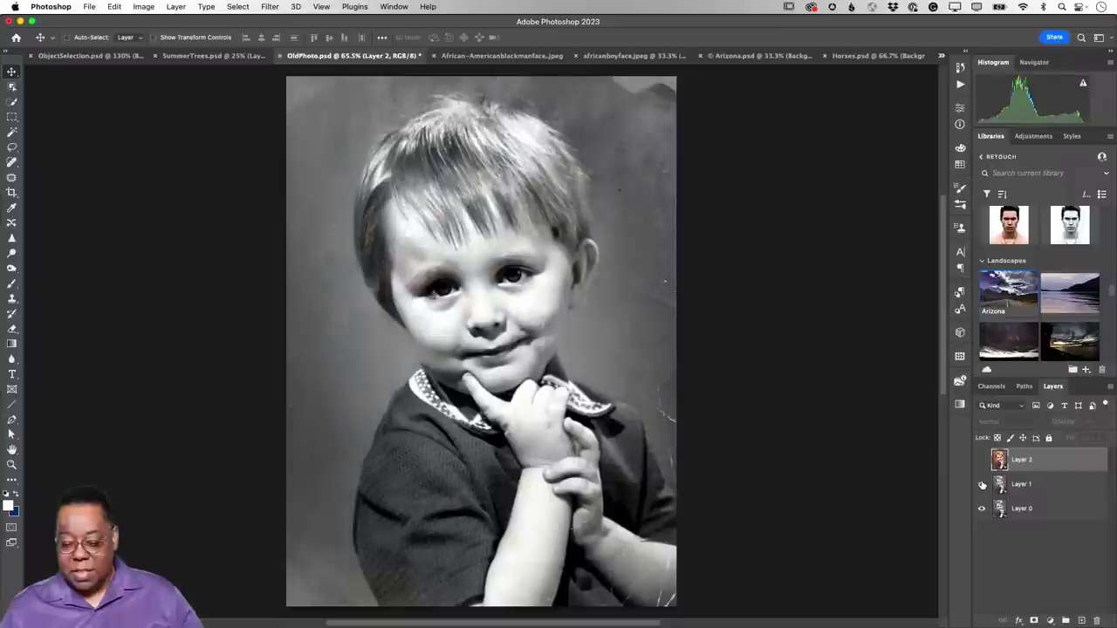
left_click(981, 460)
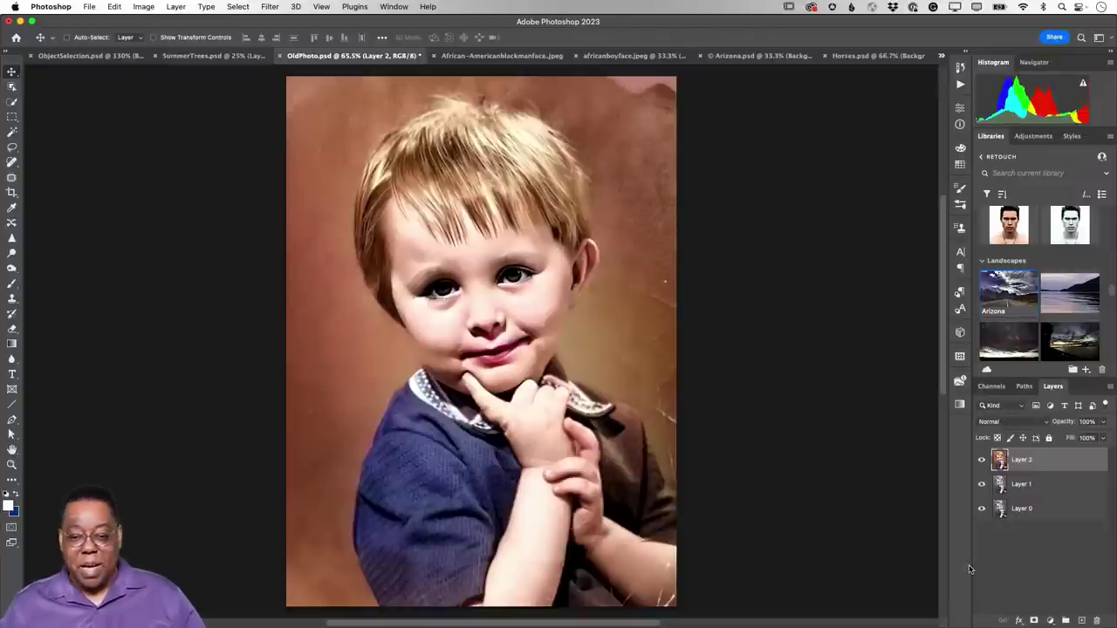
Switch to African-Americanblackmanface.jpeg, fit it on screen, and convert its Background layer for Smart Filters.
scroll(625, 157, "down", 2)
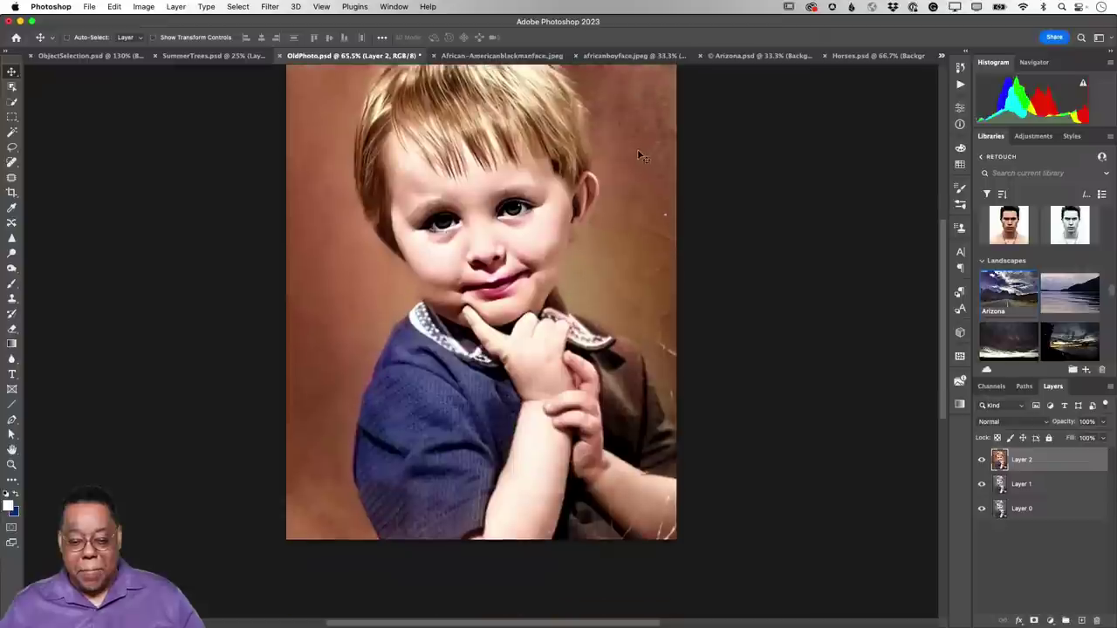
scroll(635, 160, "up", 4)
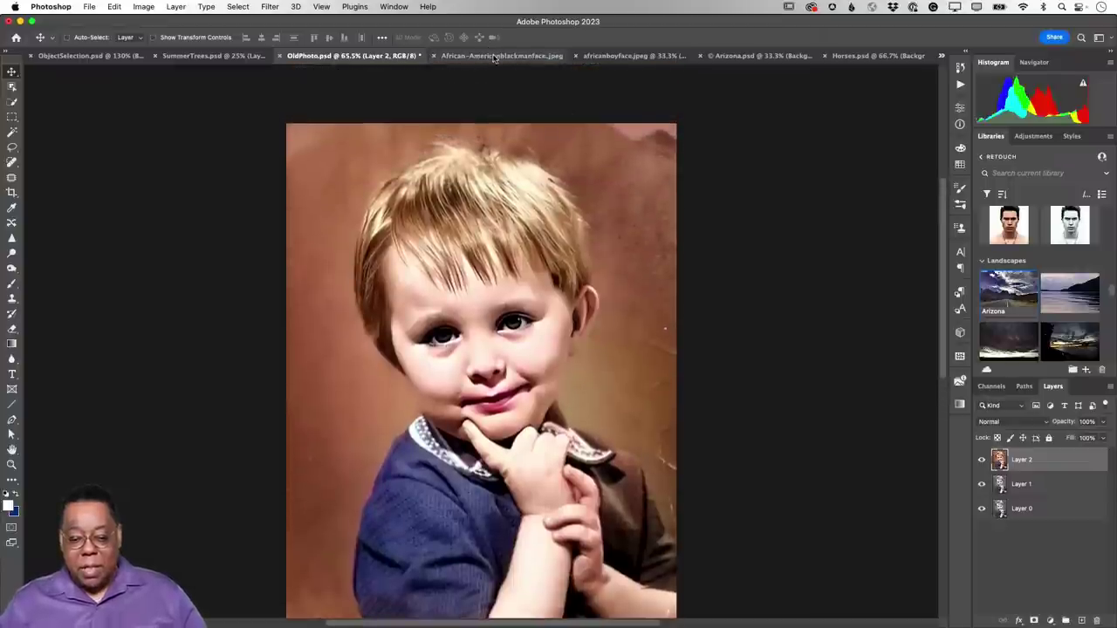
left_click(494, 55)
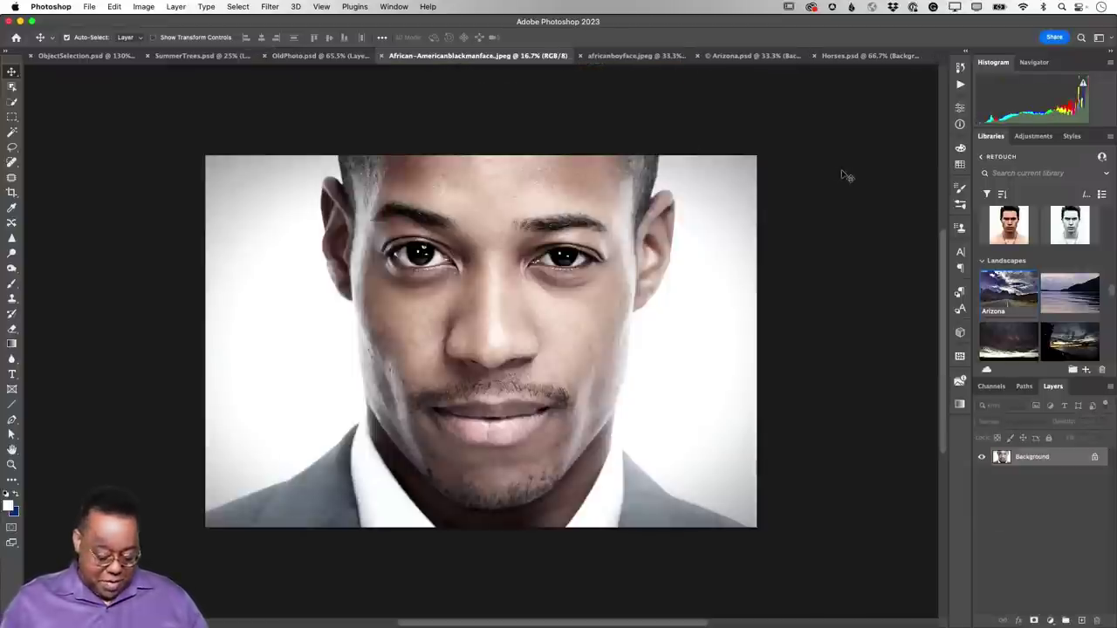
key("super+0")
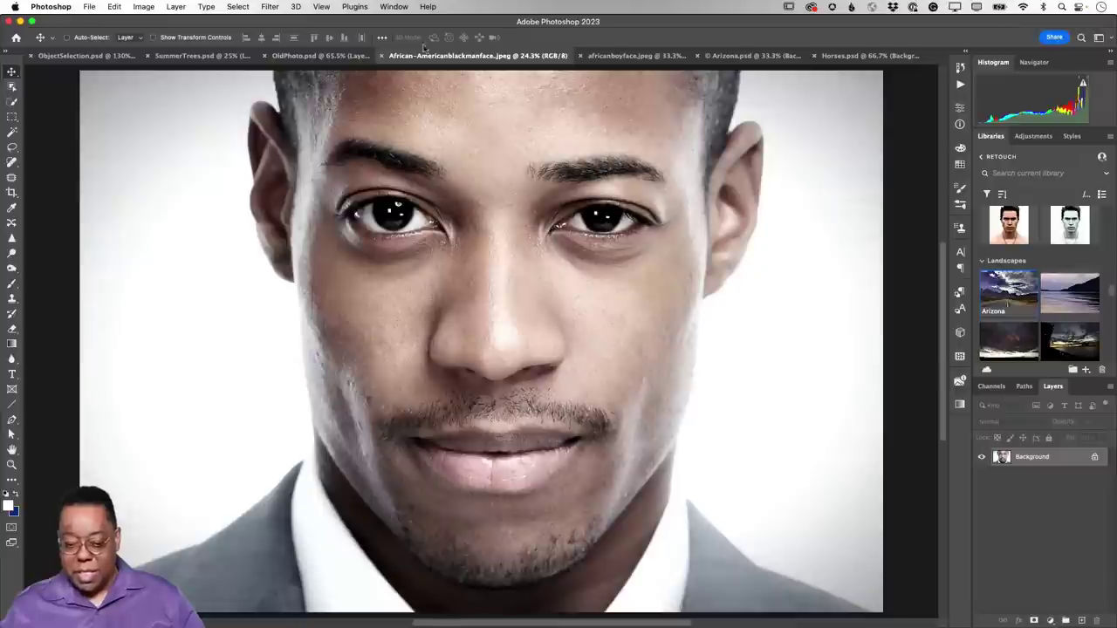
left_click(276, 7)
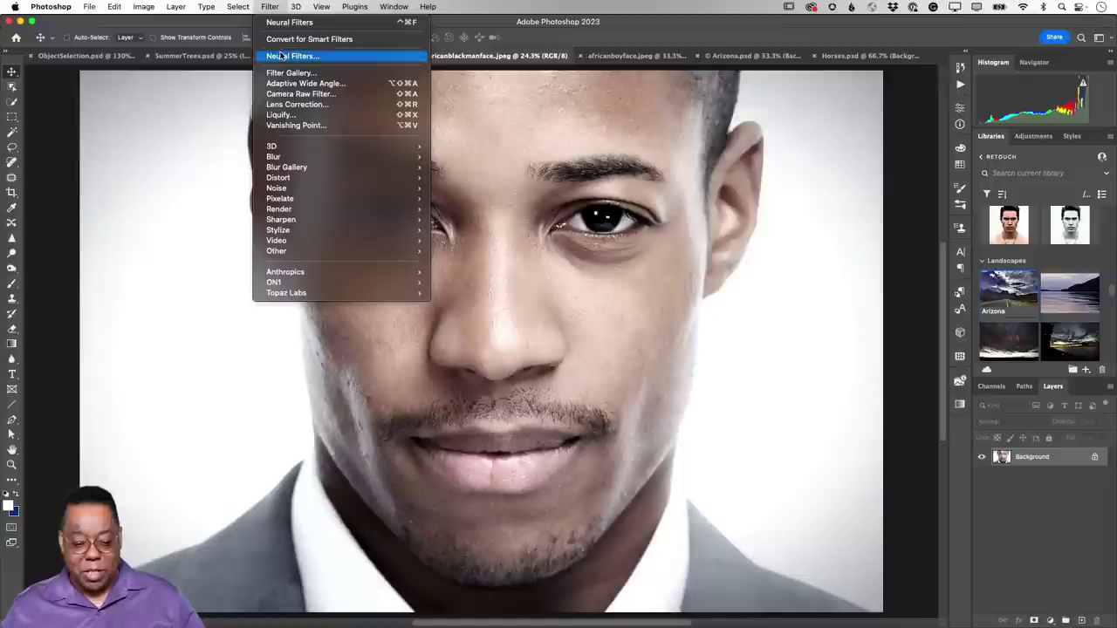
left_click(572, 105)
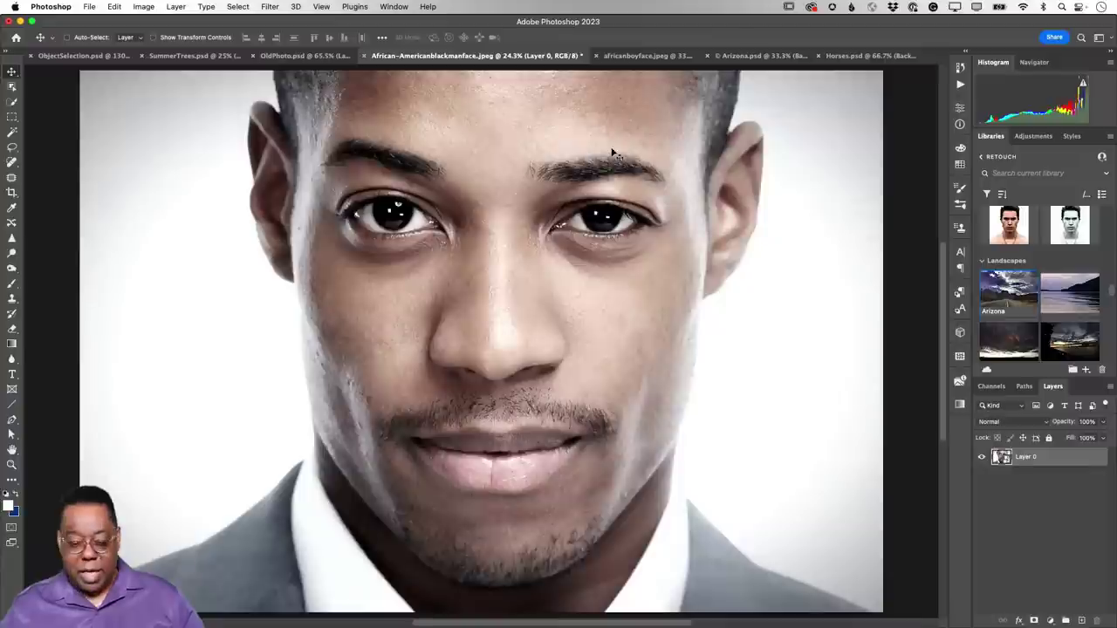
Open Liquify on the man's portrait and use the Face tool to reduce the left-hand eye's height and width to -100.
left_click(270, 7)
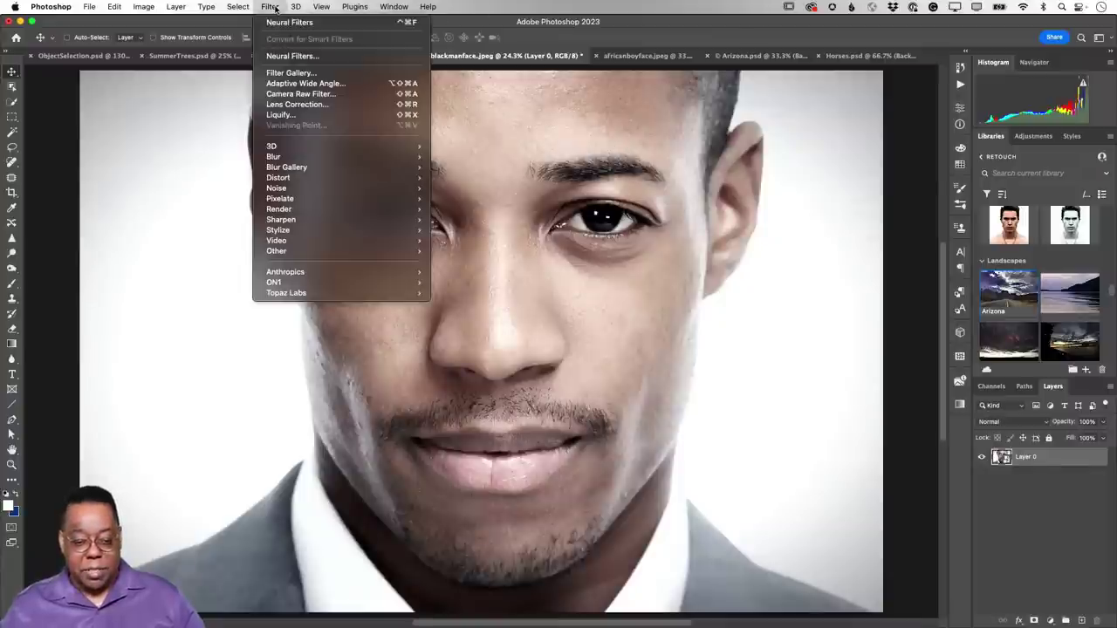
left_click(281, 114)
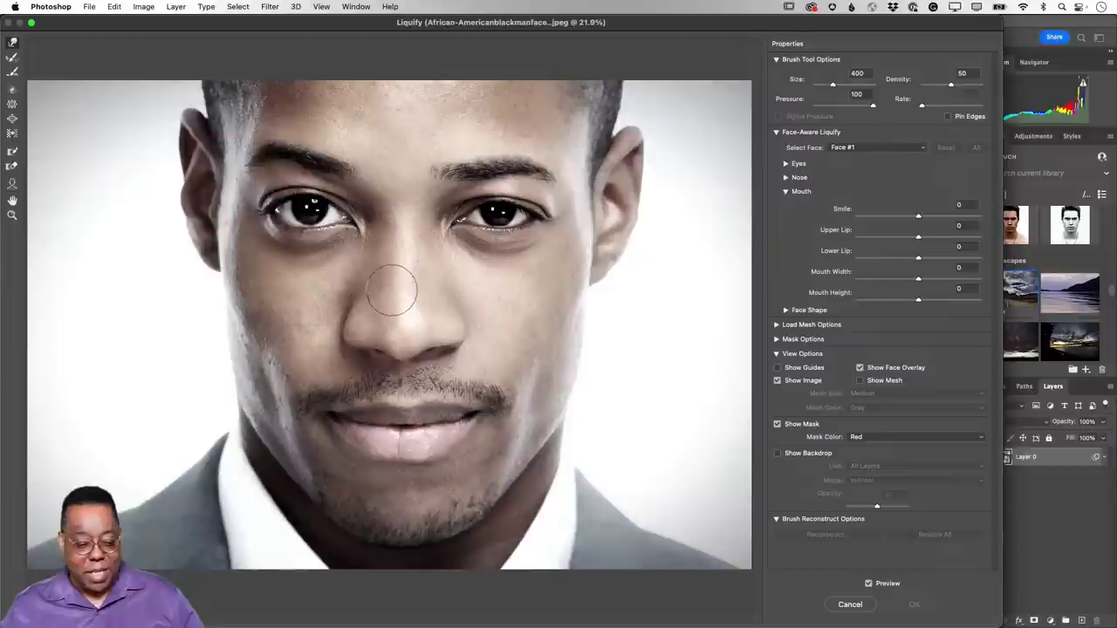
left_click(12, 183)
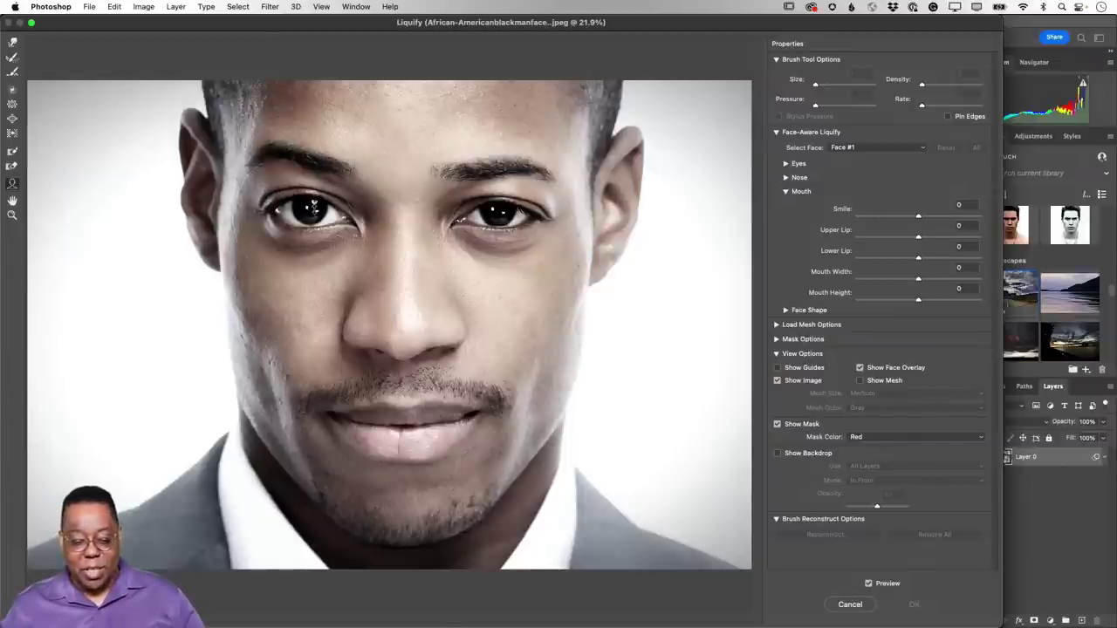
left_click(309, 228)
left_click_drag(305, 251, 307, 227)
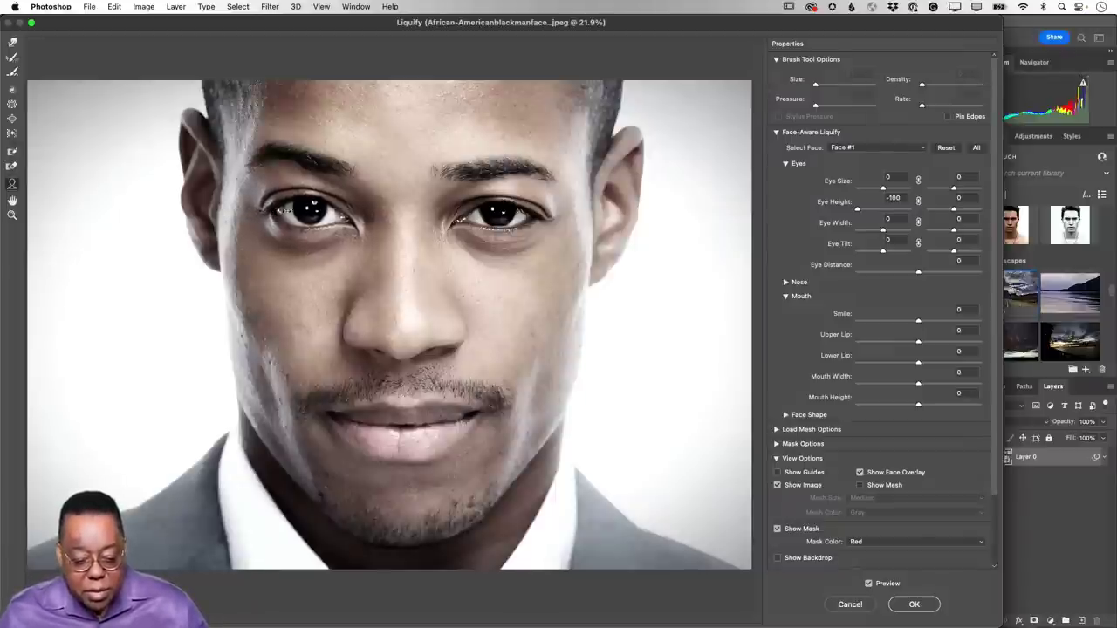
left_click_drag(293, 211, 298, 228)
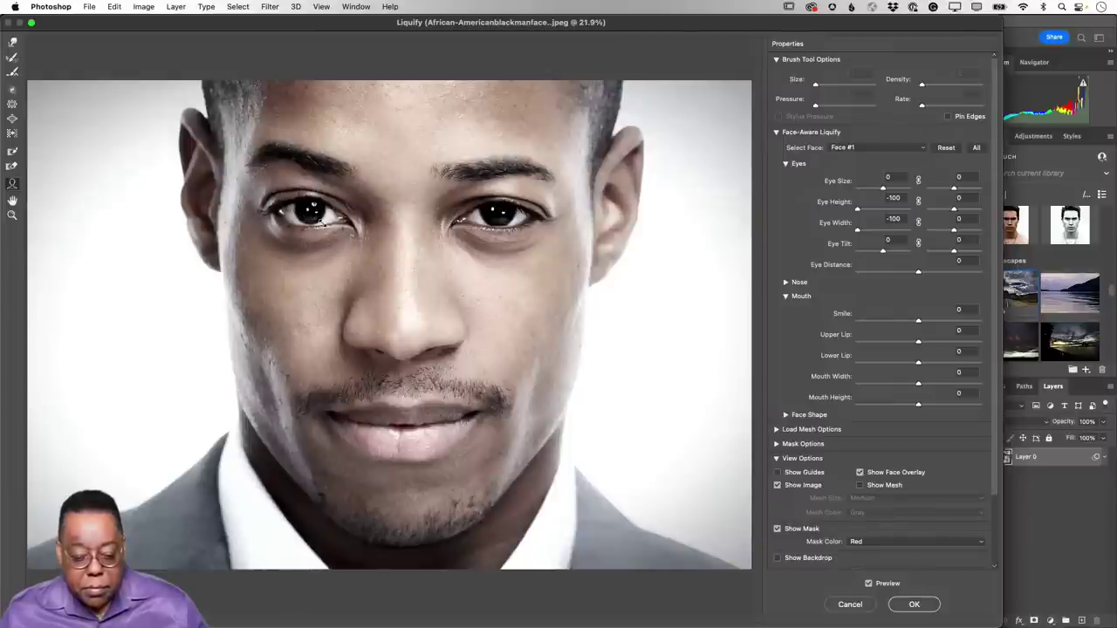
Reduce the left-hand eye's size to -100 and raise the smile to 100 with the Face tool.
left_click_drag(323, 223, 309, 216)
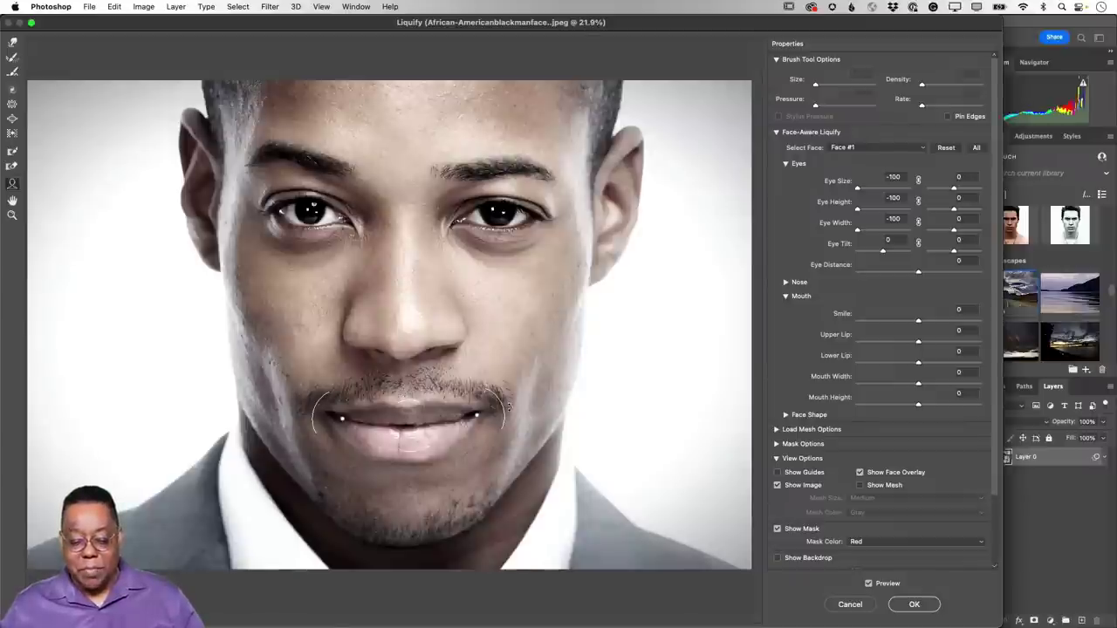
left_click_drag(502, 406, 508, 377)
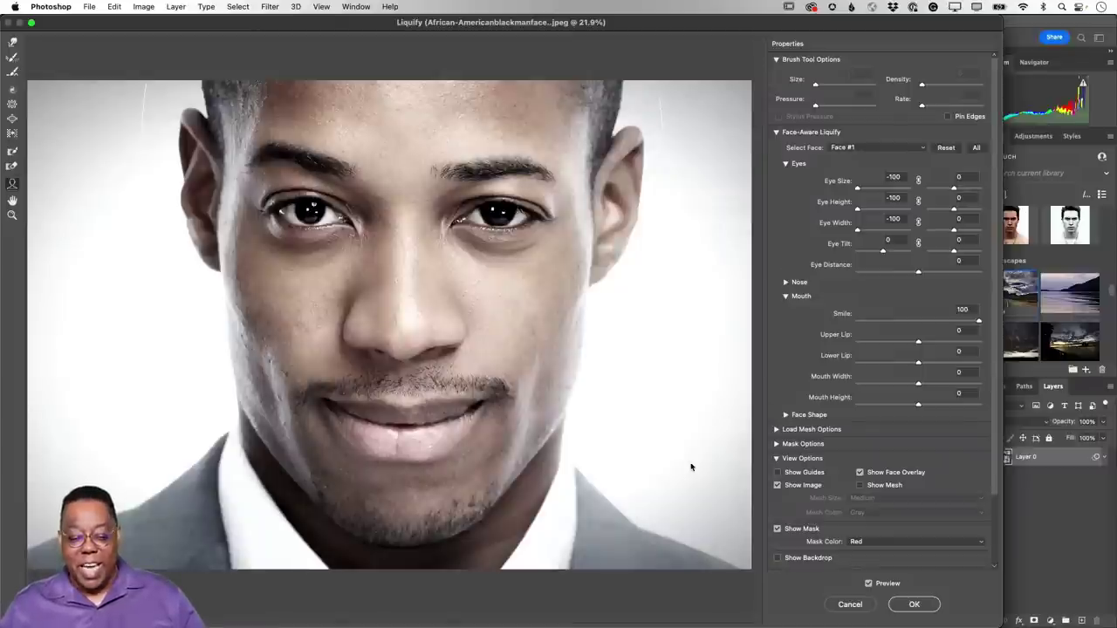
Try a tilt of 100 on the left-hand eye and a narrower eye distance, and return both settings to 0.
left_click(858, 232)
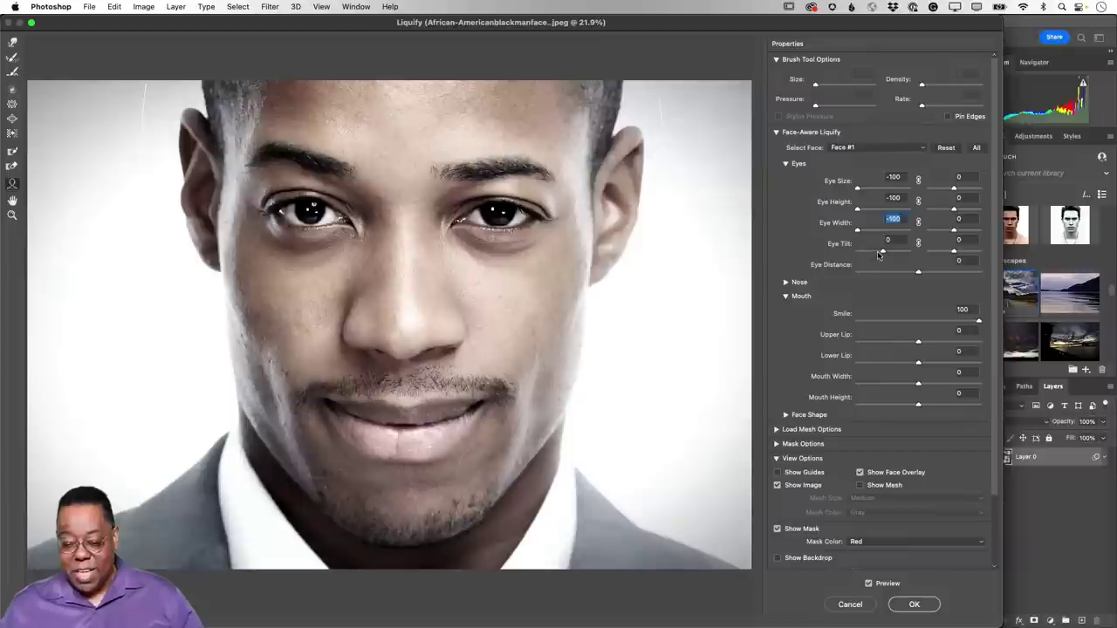
left_click_drag(883, 252, 907, 261)
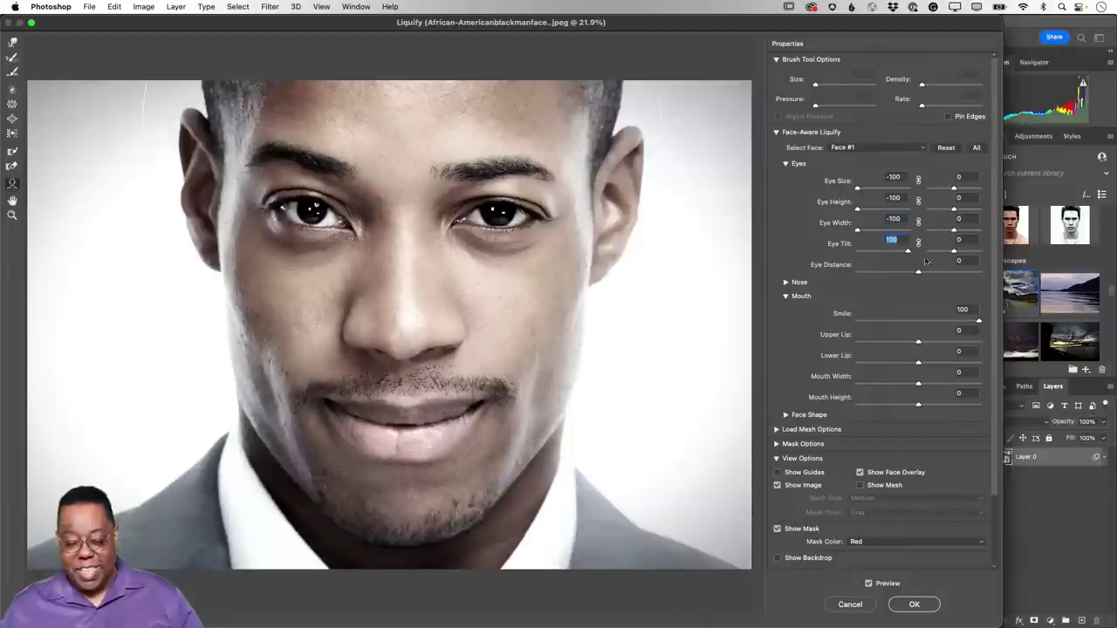
key("alt")
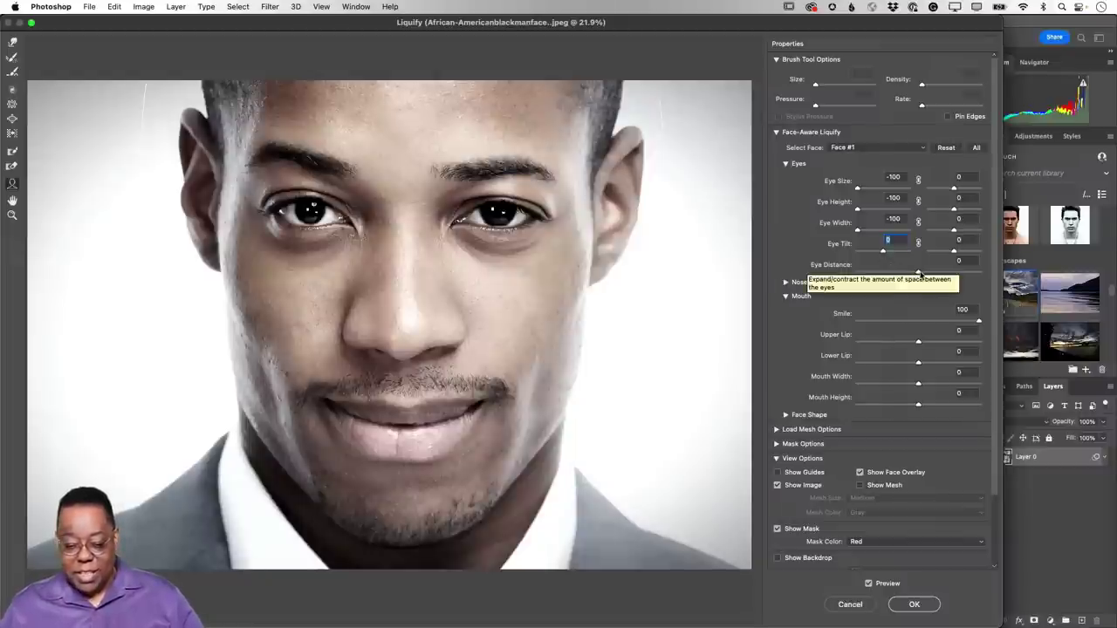
left_click_drag(919, 273, 896, 276)
type("0")
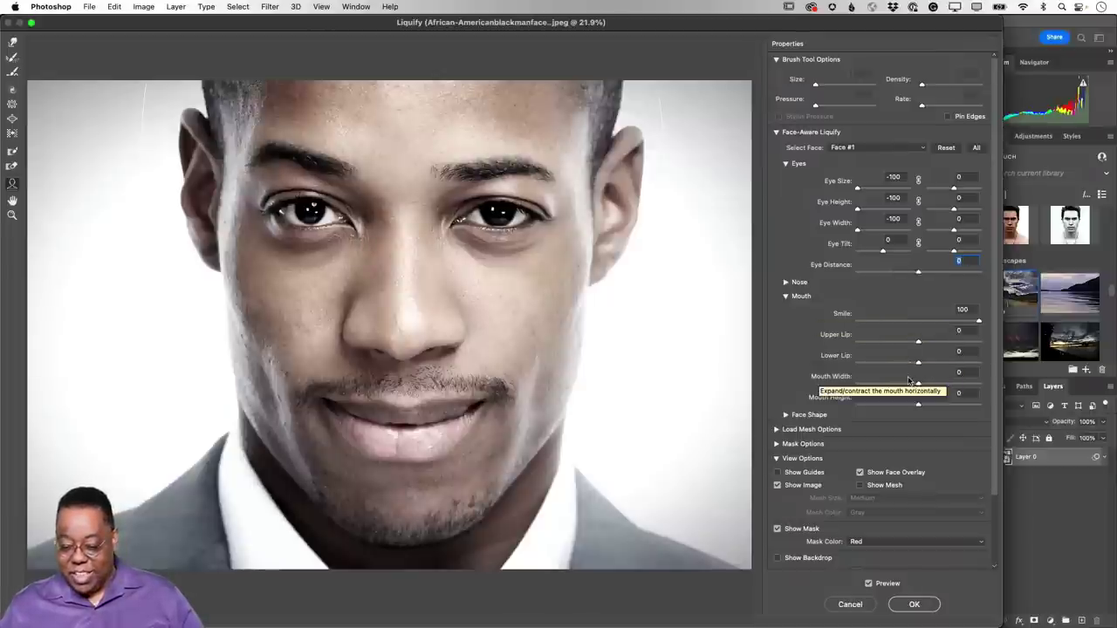
Set Upper Lip to -12 and Lower Lip to -8, and turn on Pin Edges while trying out the forehead height.
left_click_drag(917, 344, 913, 374)
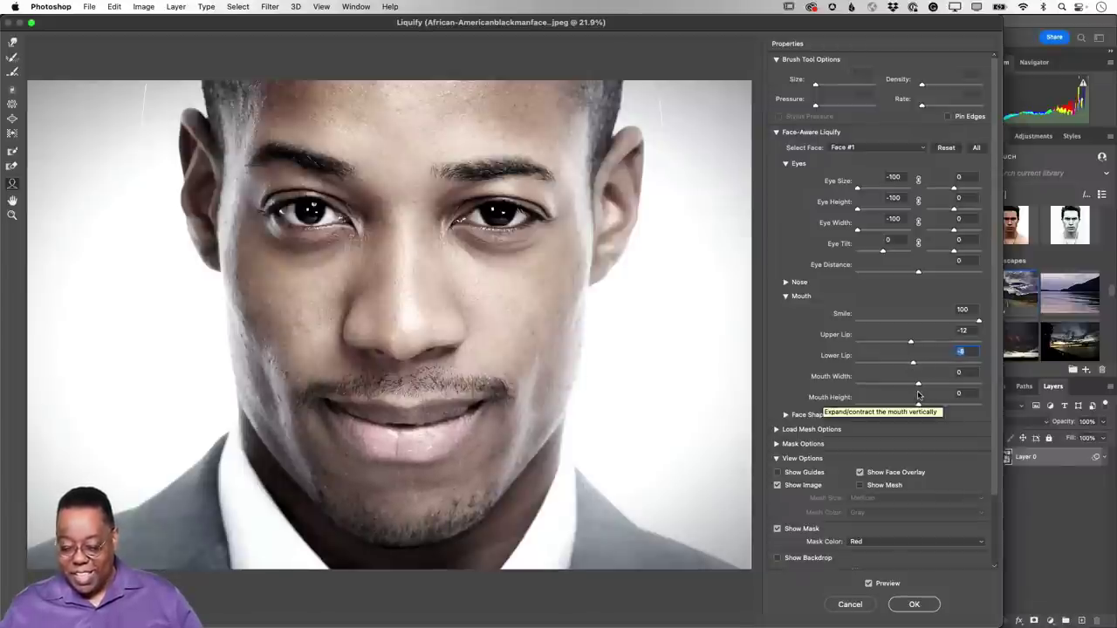
left_click(790, 415)
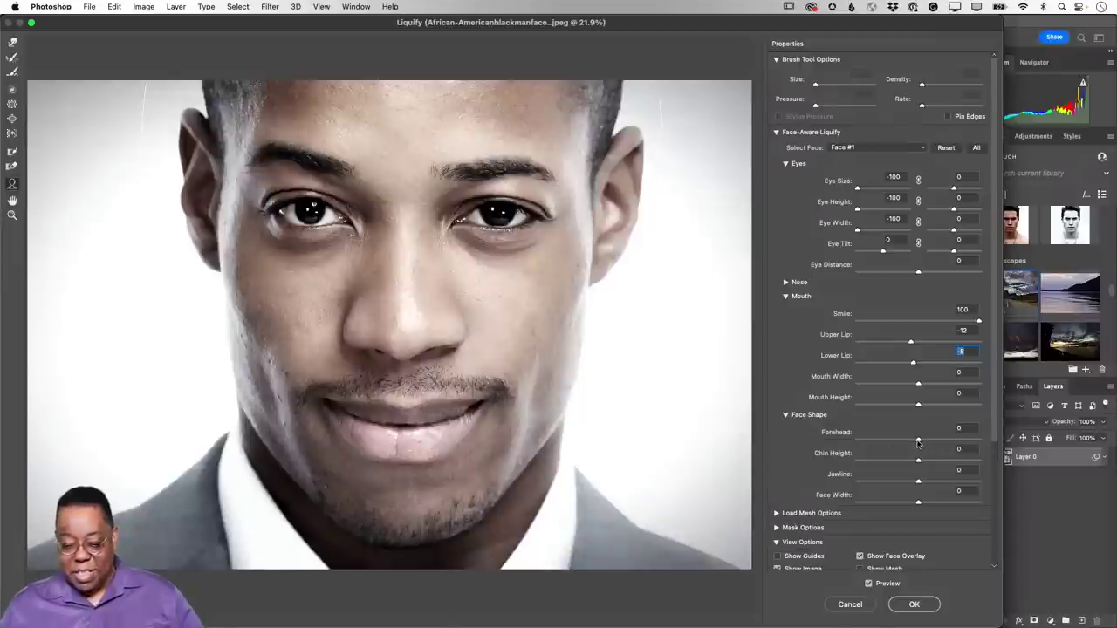
mouse_move(919, 439)
left_mouse_down()
mouse_move(953, 435)
mouse_move(920, 432)
left_mouse_up()
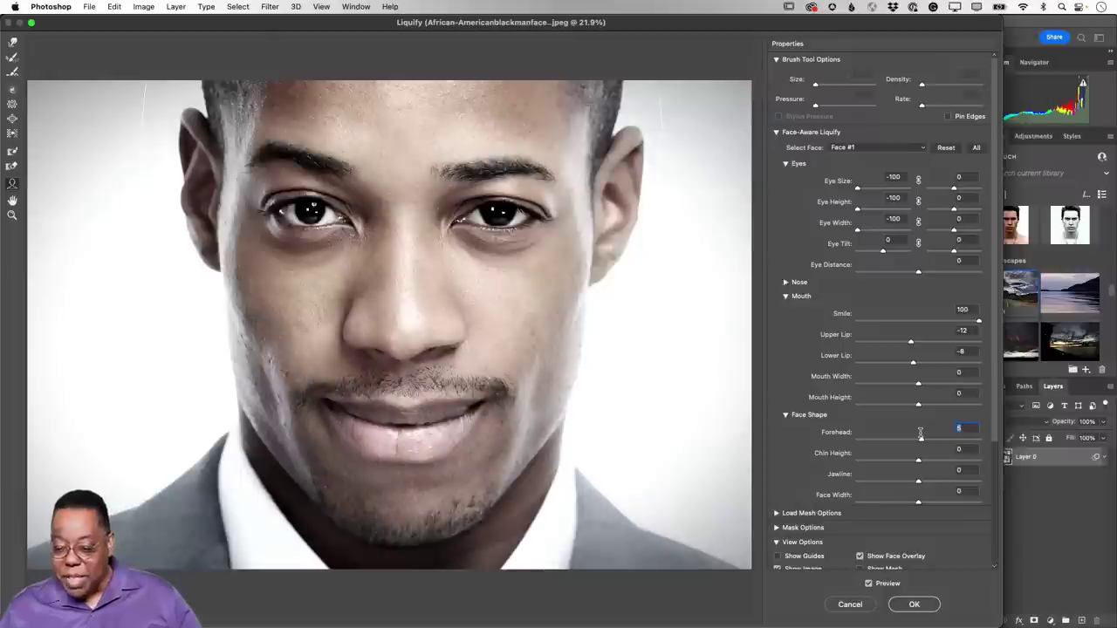
left_click(948, 117)
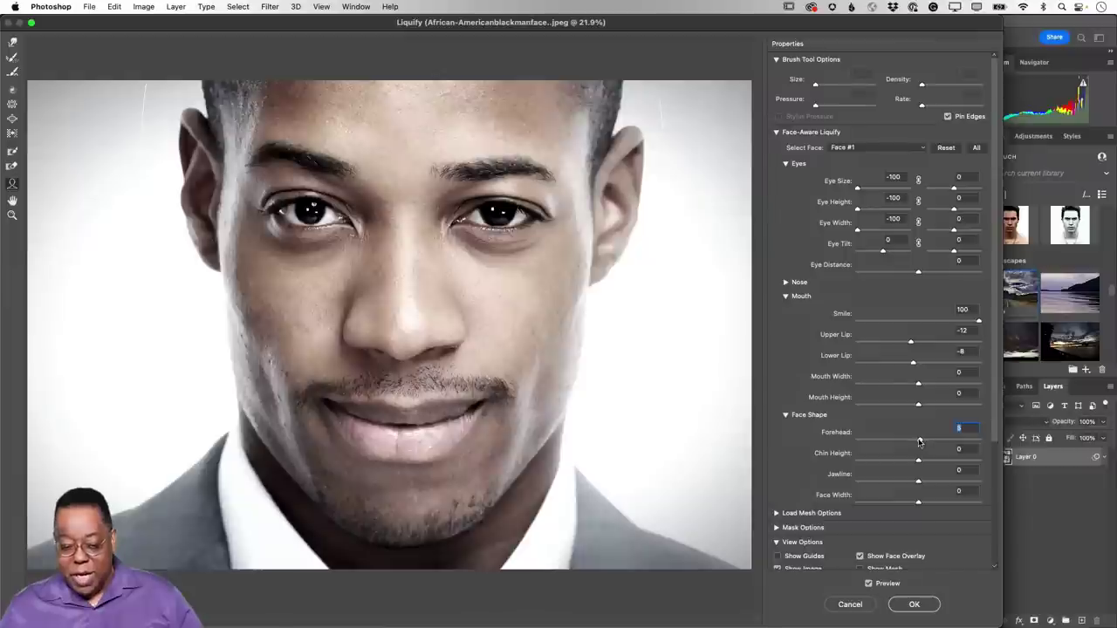
mouse_move(921, 439)
left_mouse_down()
mouse_move(863, 451)
mouse_move(919, 443)
left_mouse_up()
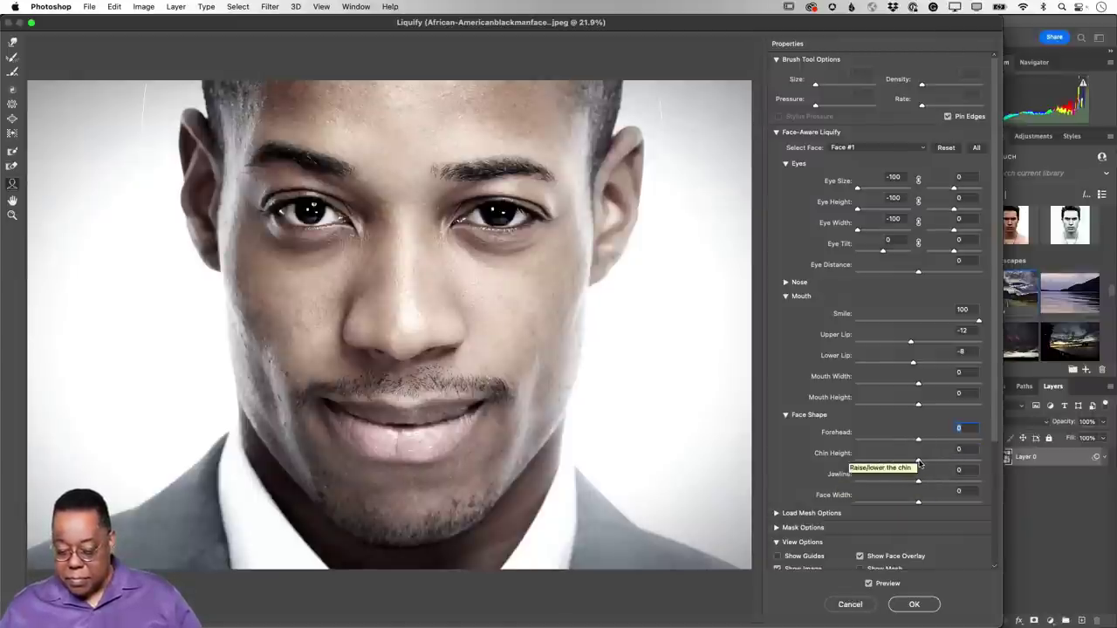
Set the face shape's Chin Height to -23, Jawline to -38 and Face Width to -17, and apply the Liquify filter.
mouse_move(918, 462)
left_mouse_down()
mouse_move(863, 463)
mouse_move(904, 471)
left_mouse_up()
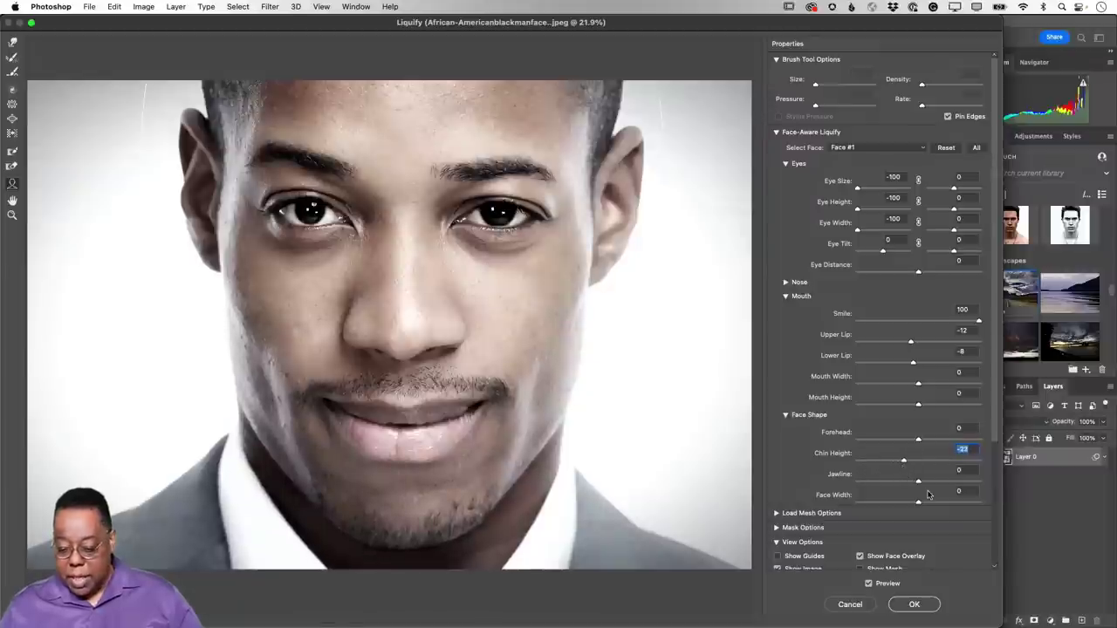
left_click_drag(918, 481, 896, 489)
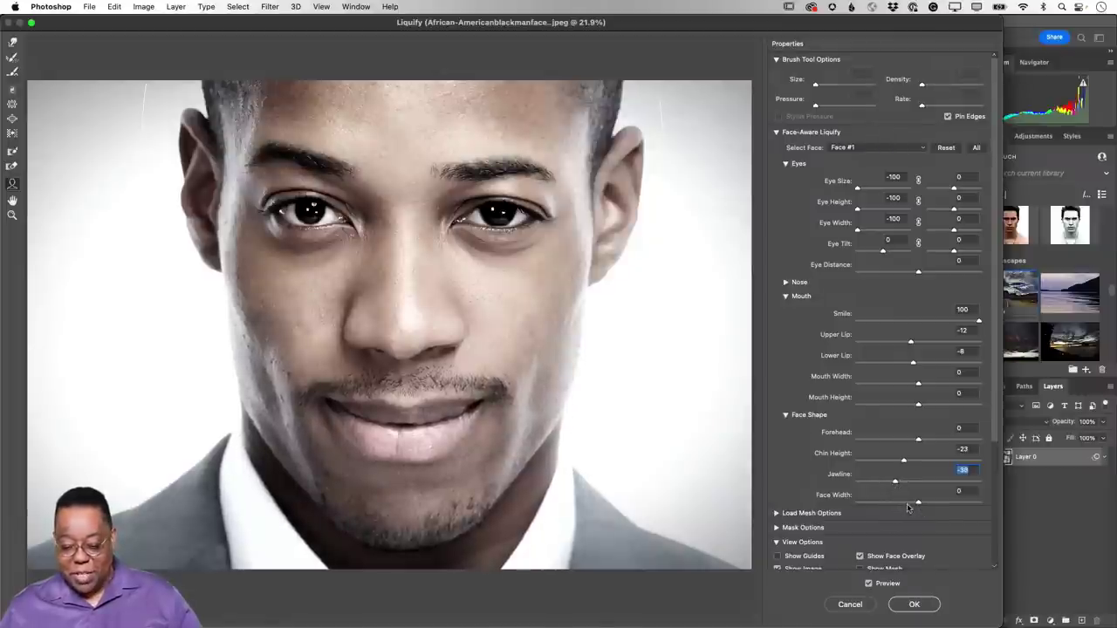
mouse_move(915, 504)
left_mouse_down()
mouse_move(882, 507)
mouse_move(941, 504)
mouse_move(908, 504)
left_mouse_up()
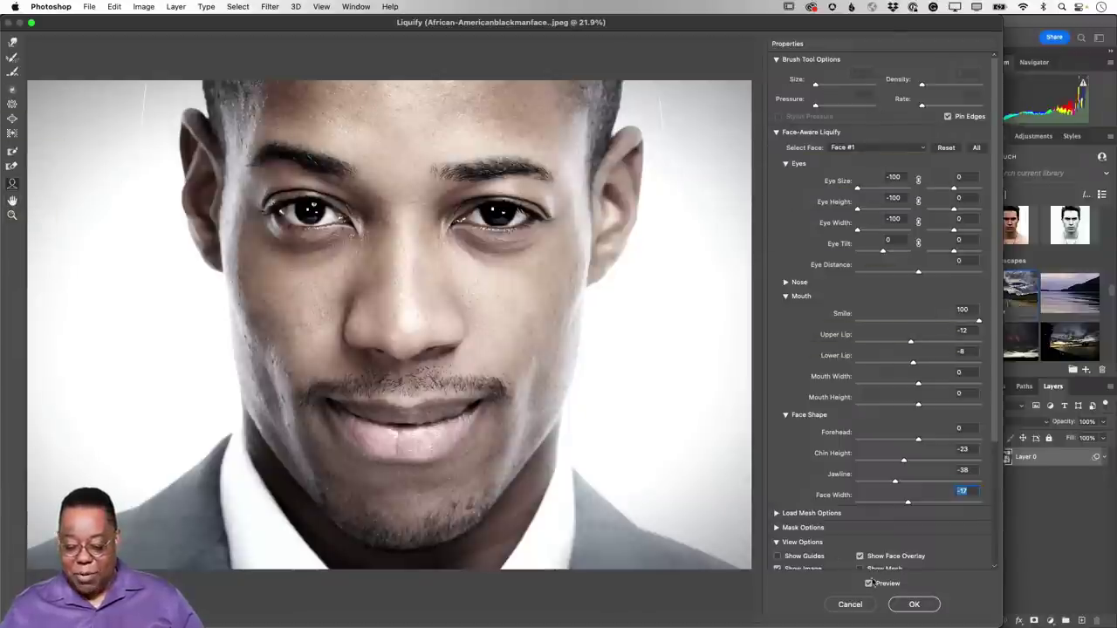
left_click(914, 604)
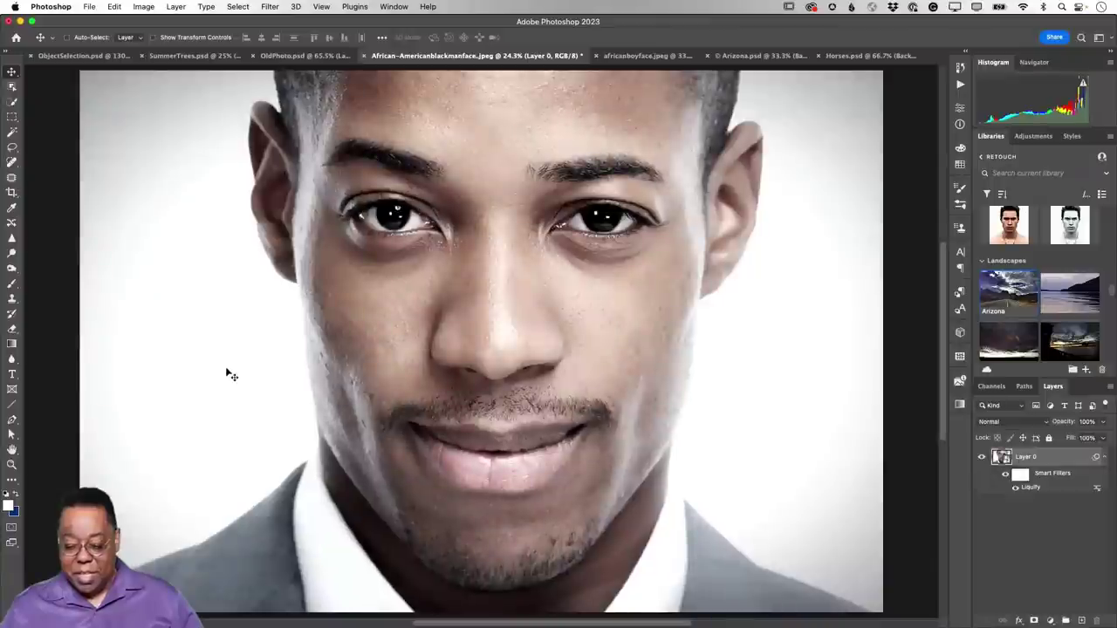
Compare the man's portrait before and after Liquify by hiding and showing its smart filters.
left_click(1004, 475)
left_click(1004, 475)
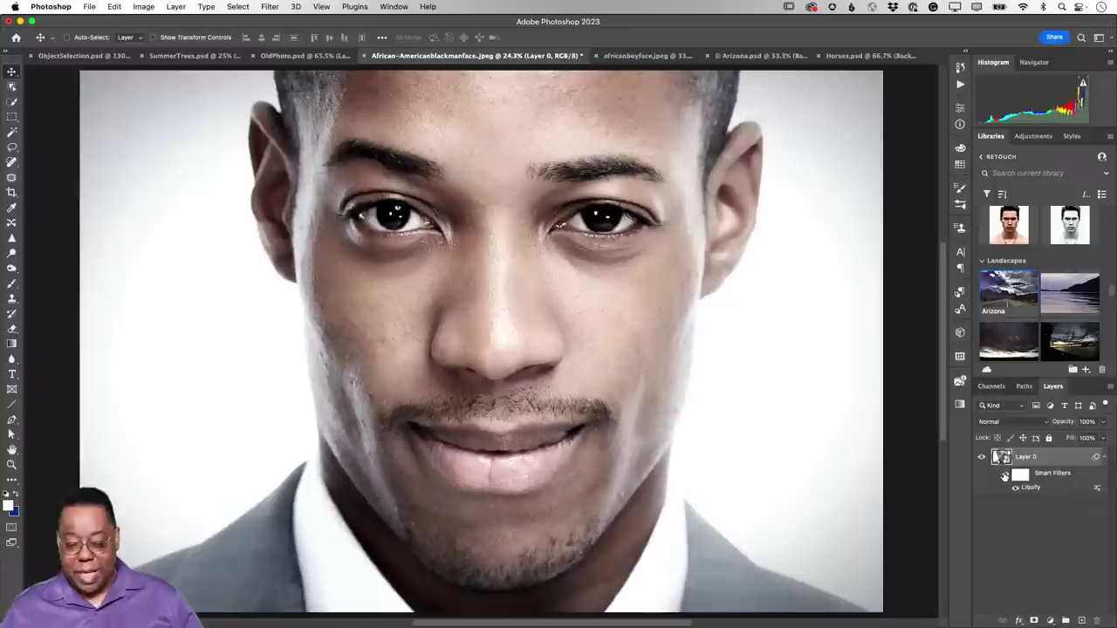
left_click(1003, 475)
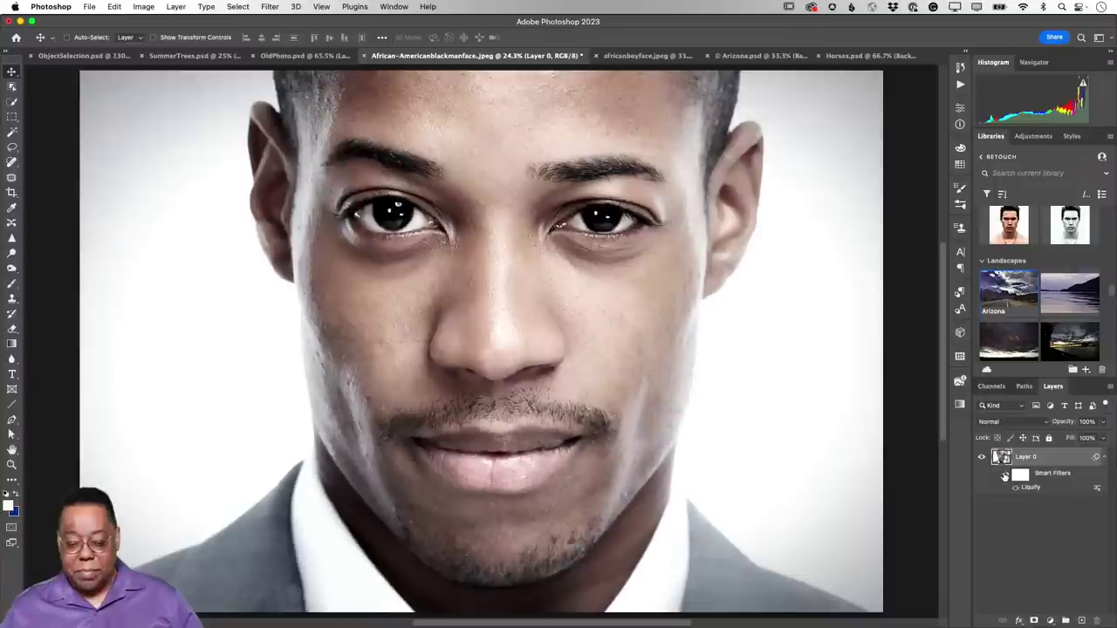
left_click(1003, 475)
left_click(1004, 475)
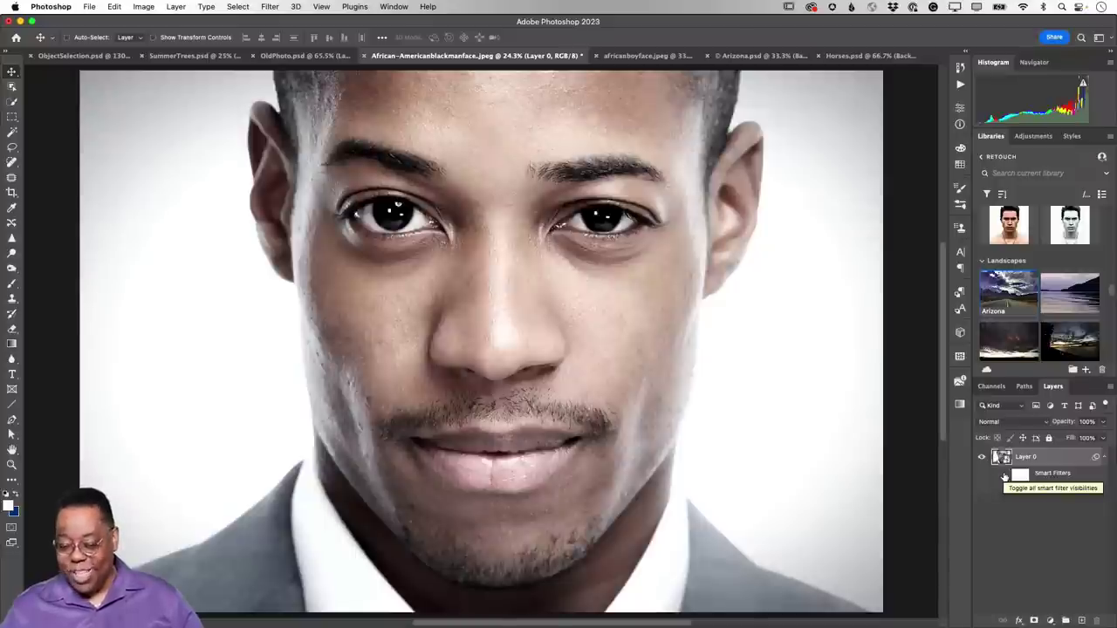
left_click(1004, 476)
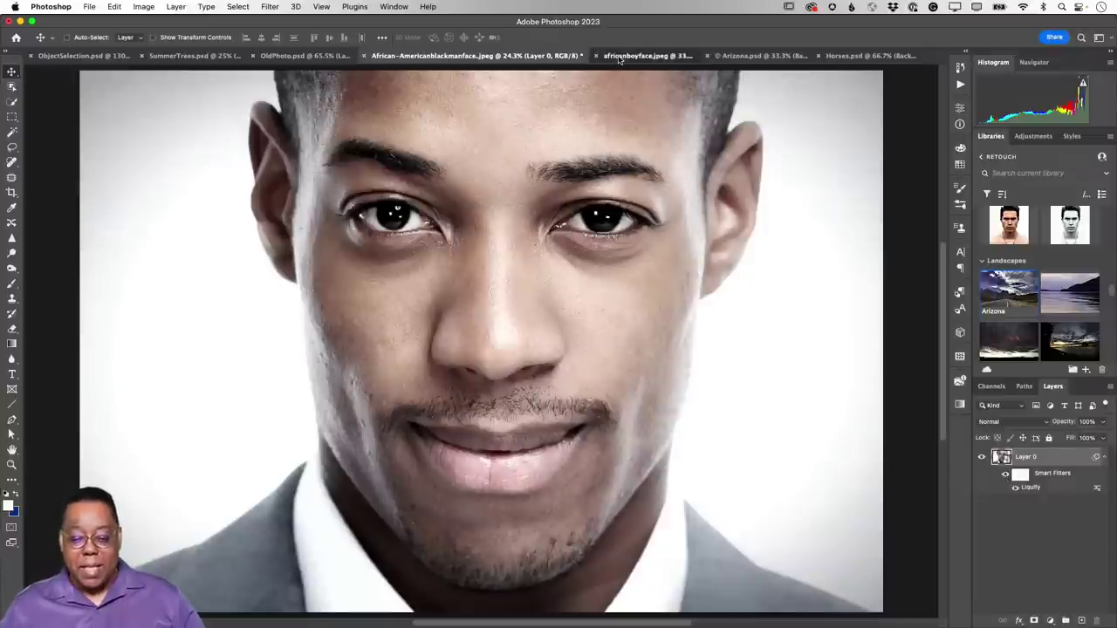
Switch to africanboyface.jpeg, open Neural Filters and turn on Smart Portrait.
left_click(646, 55)
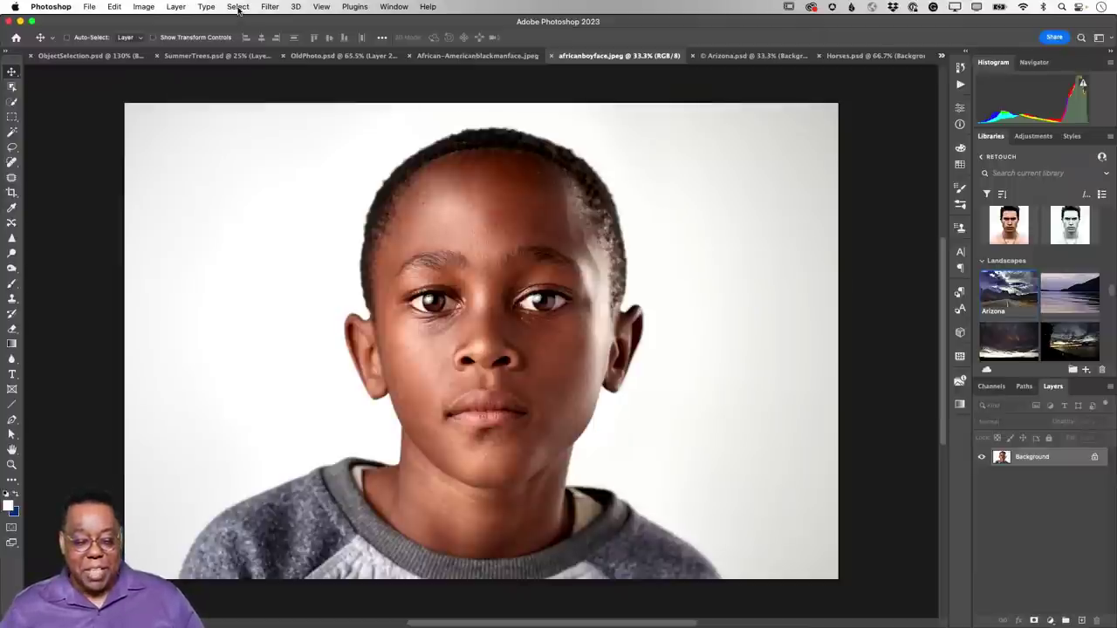
left_click(268, 6)
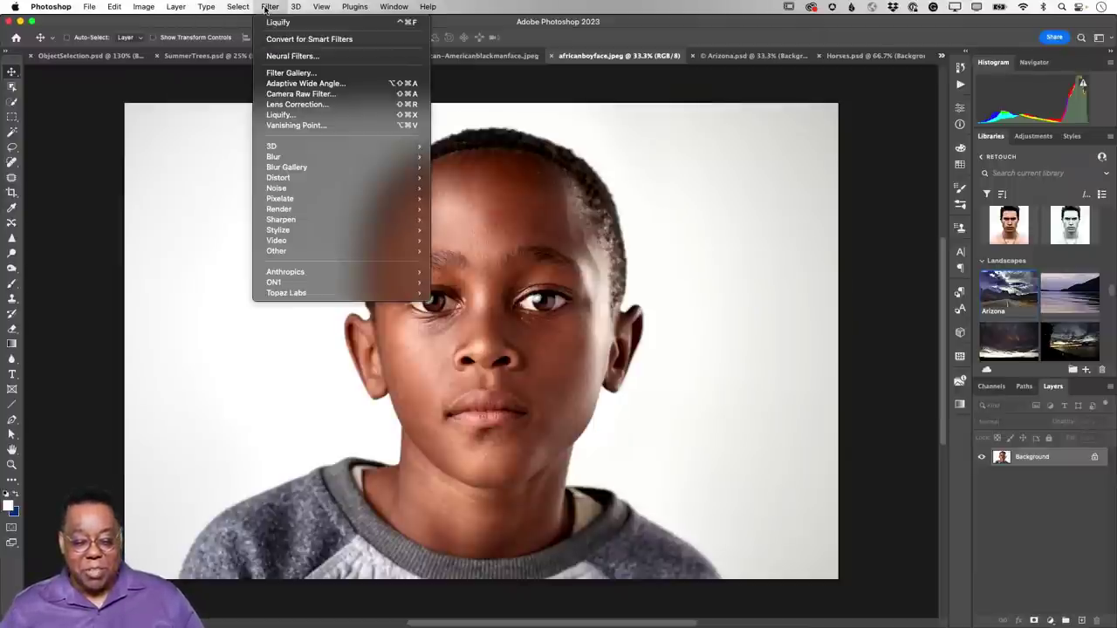
left_click(277, 58)
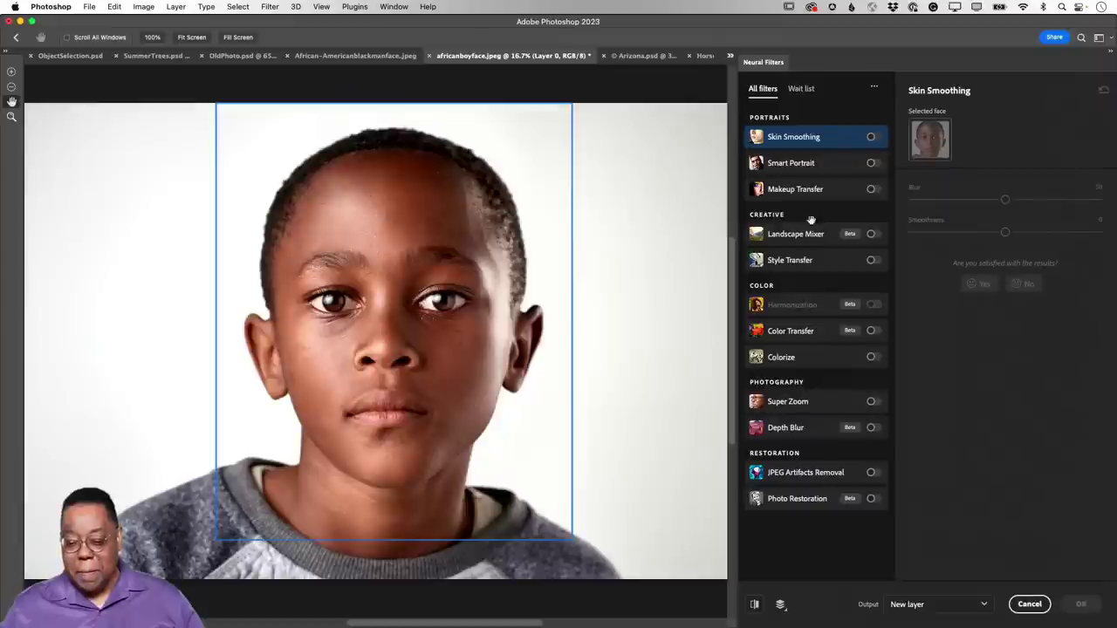
left_click(871, 164)
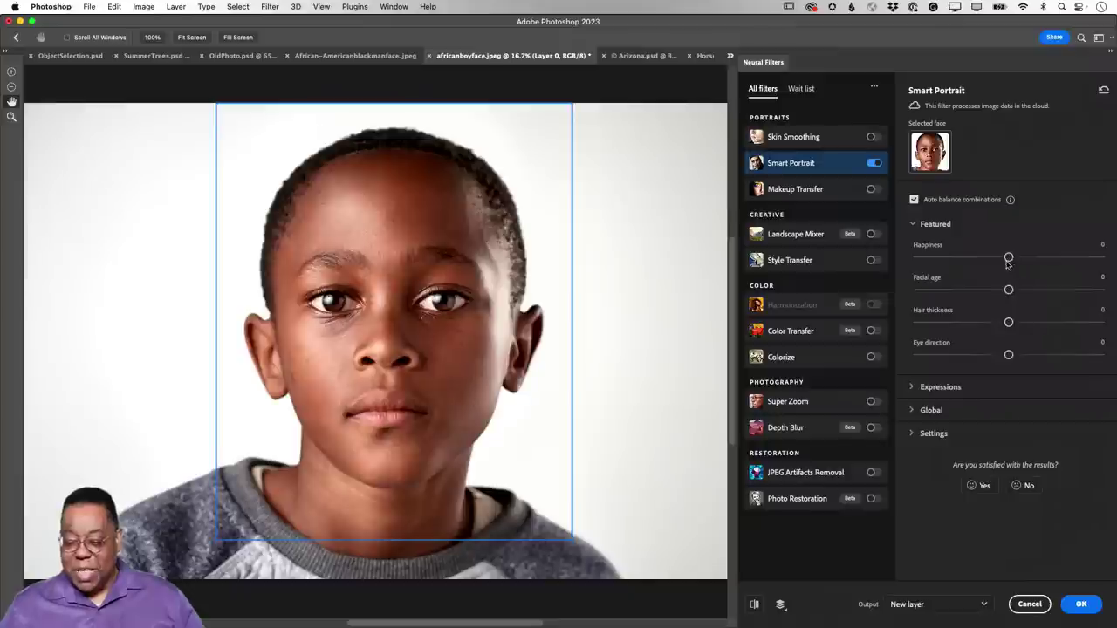
Try a Happiness of +50 on the boy's face and settle on +25.
left_click_drag(1010, 259, 1101, 258)
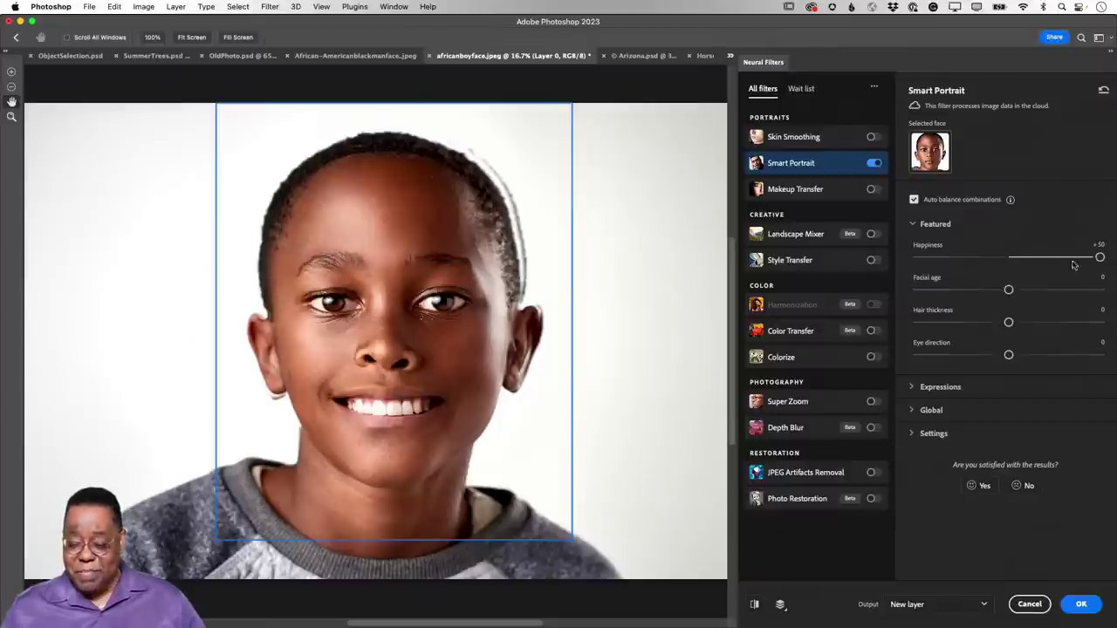
left_click_drag(1101, 260, 1055, 259)
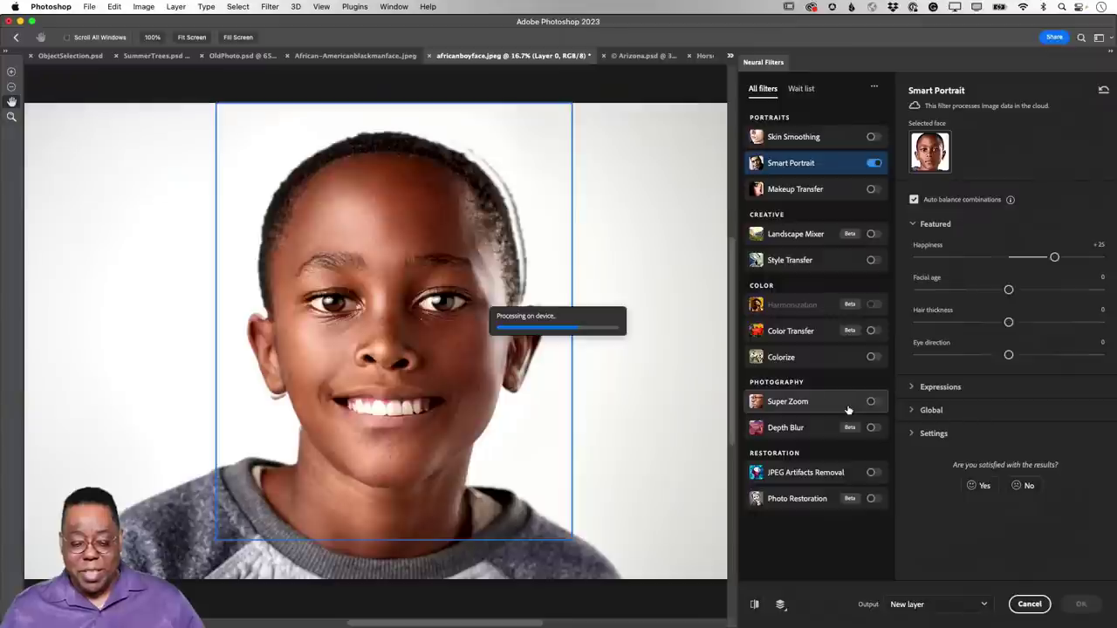
mouse_move(848, 409)
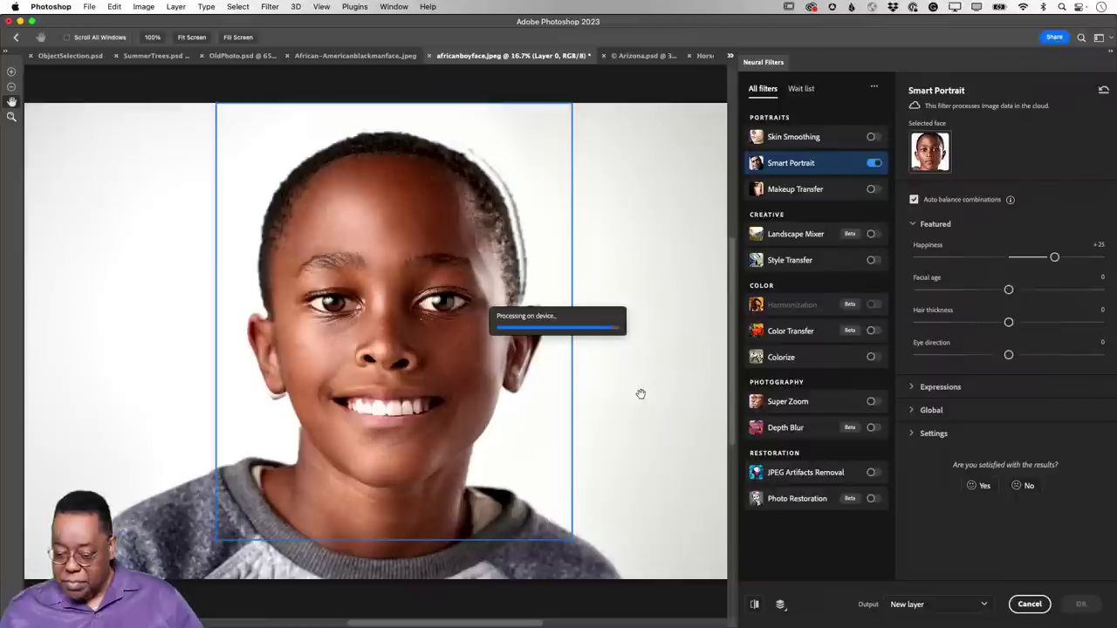
Try the Surprise expression at +50 and +17 on the boy's face, and return it to 0.
left_click(913, 387)
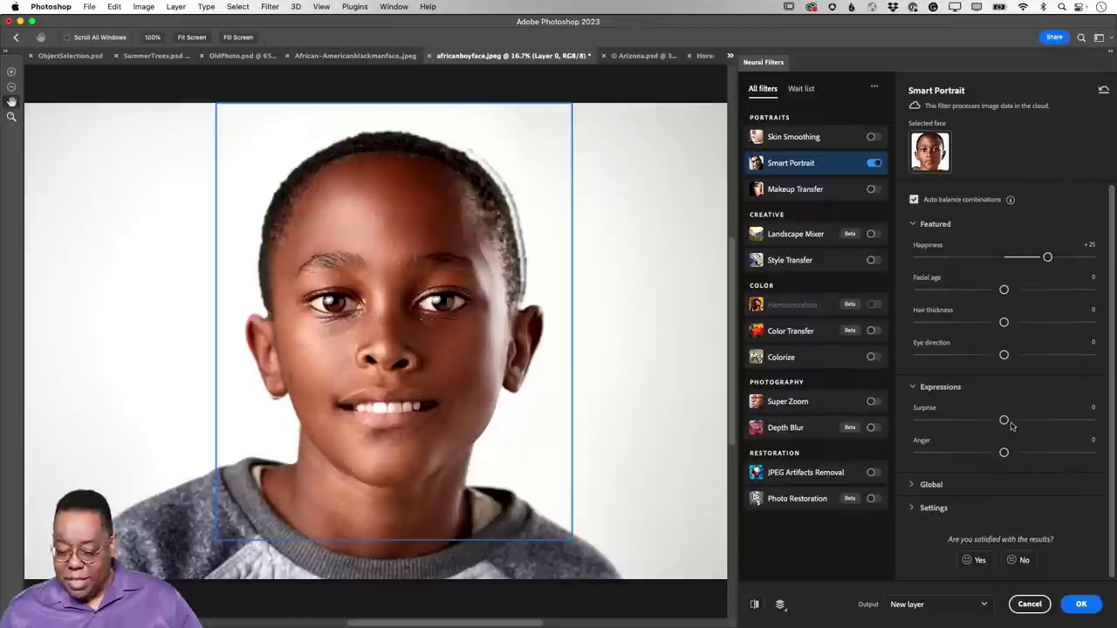
left_click_drag(1004, 422, 1092, 422)
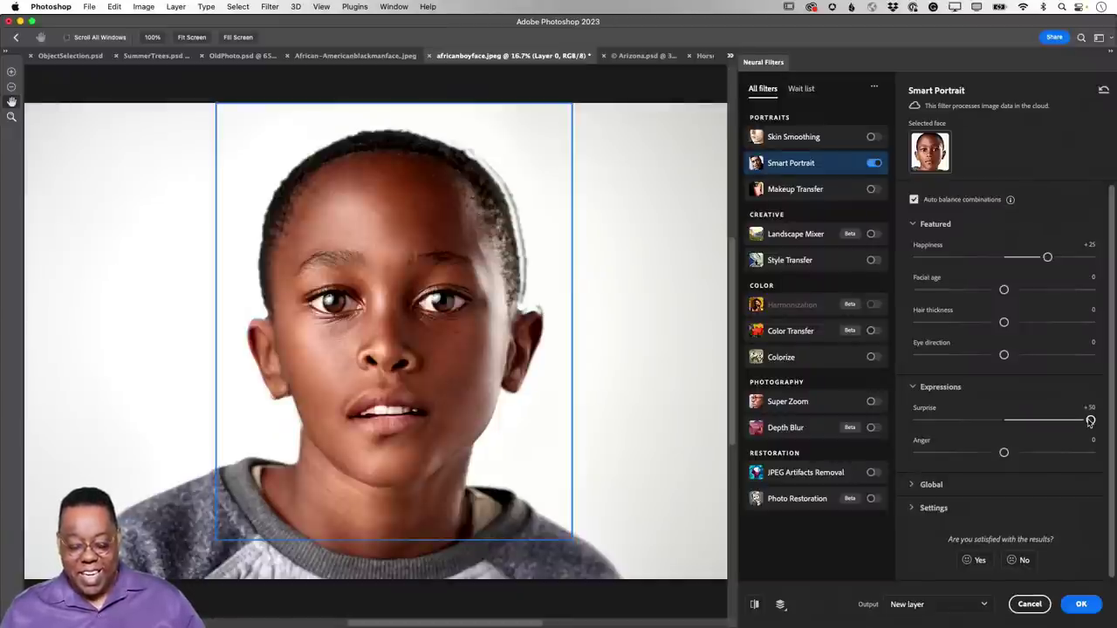
left_click_drag(1090, 422, 1033, 421)
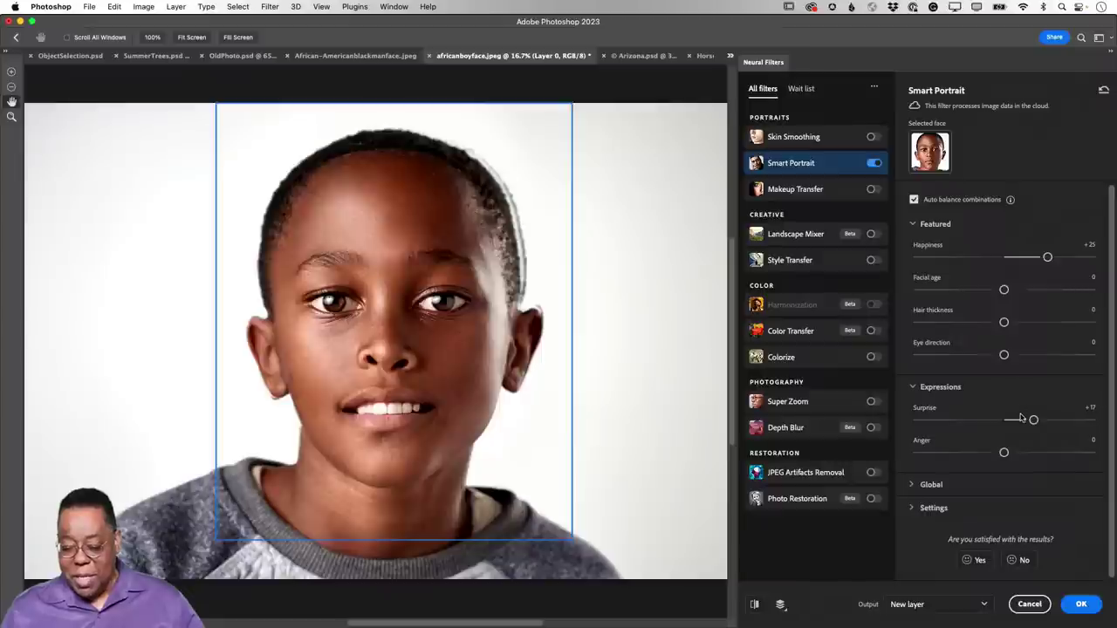
left_click_drag(1033, 420, 1004, 423)
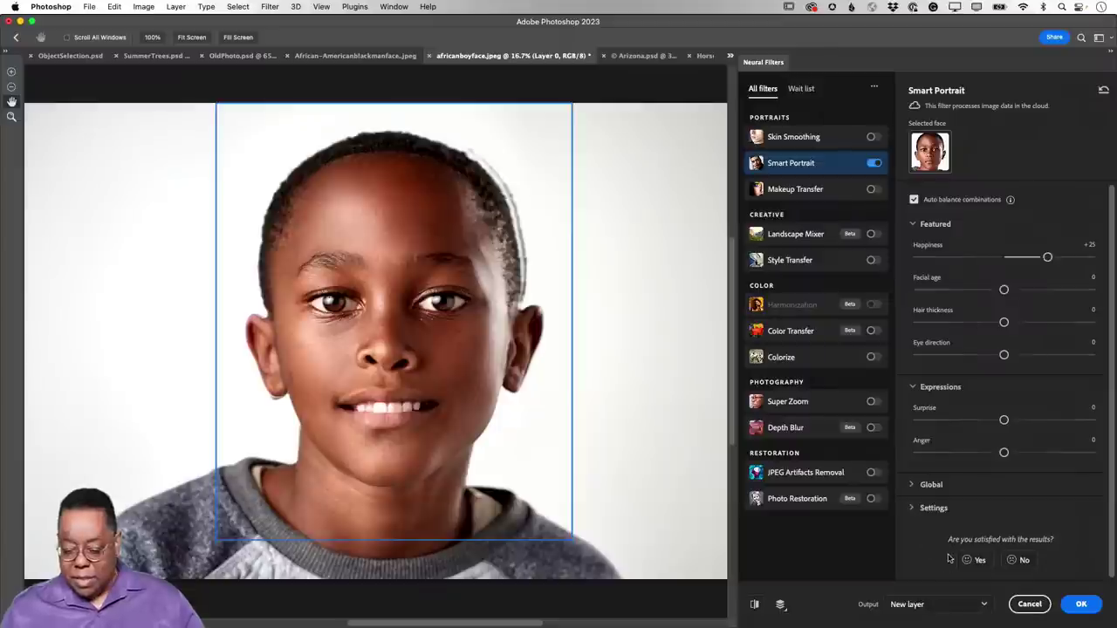
Set the Neural Filters output to New layer masked and apply the Smart Portrait result.
left_click(926, 608)
left_click(931, 578)
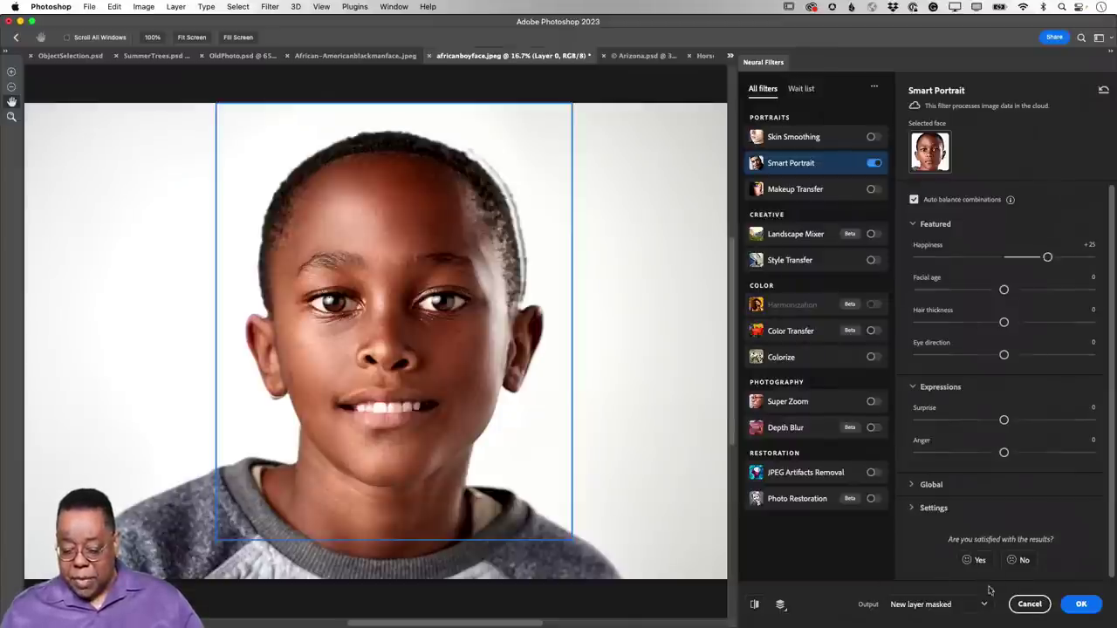
left_click(1081, 604)
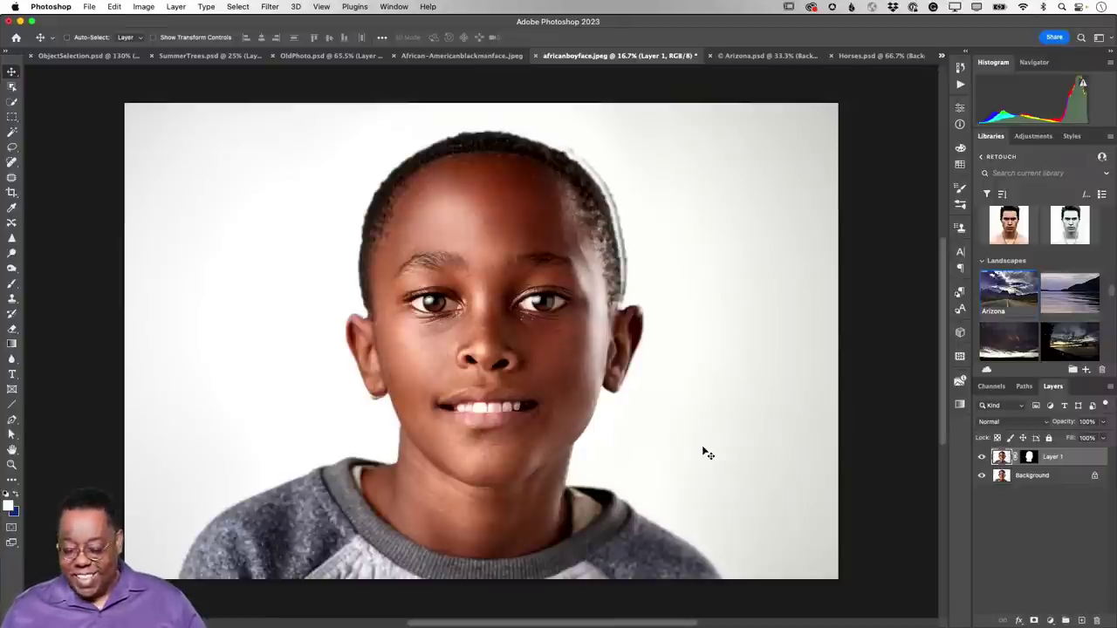
Compare the boy's smiling face with the original by hiding and showing Layer 1.
left_click(982, 461)
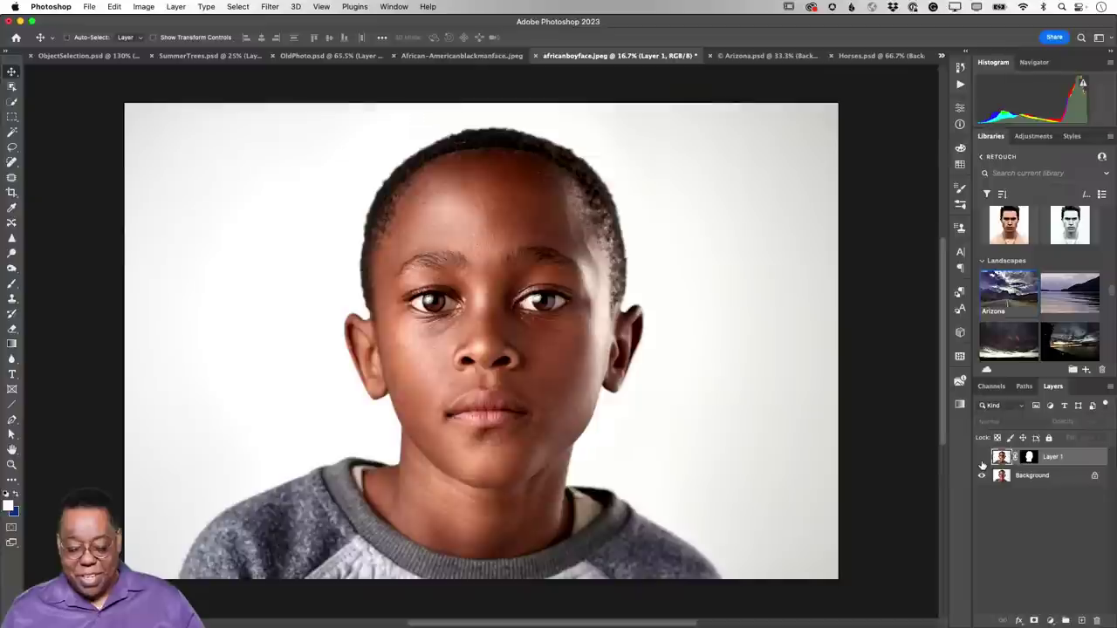
left_click(982, 461)
left_click(982, 461)
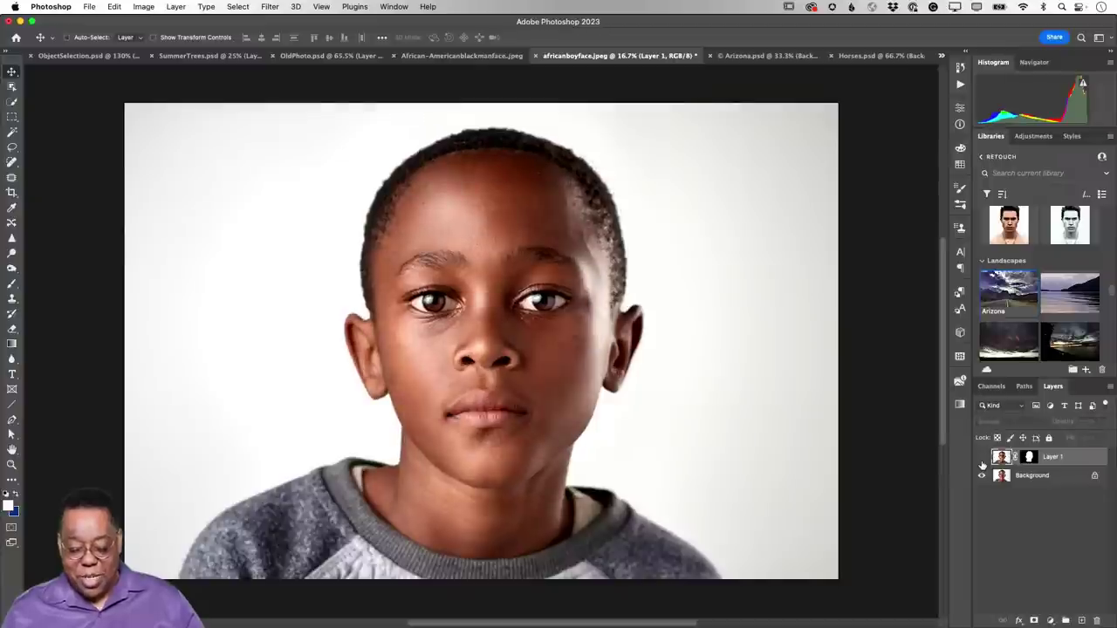
left_click(982, 461)
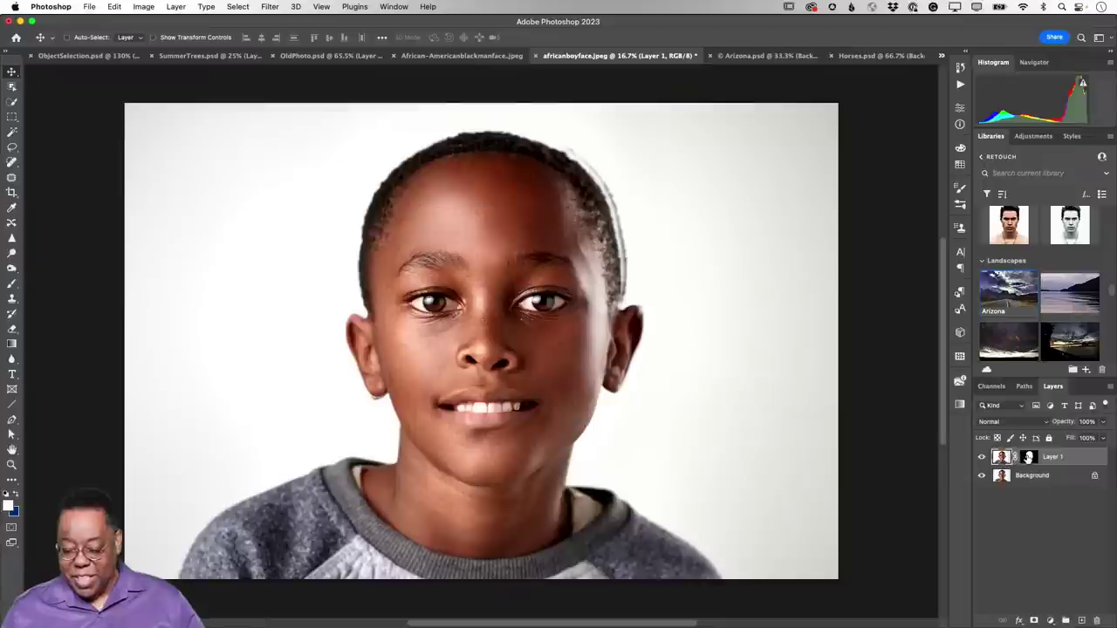
Paint black with a 400-pixel brush on Layer 1's mask to hide the stray edges around the boy's ears and hair.
left_click(1029, 457)
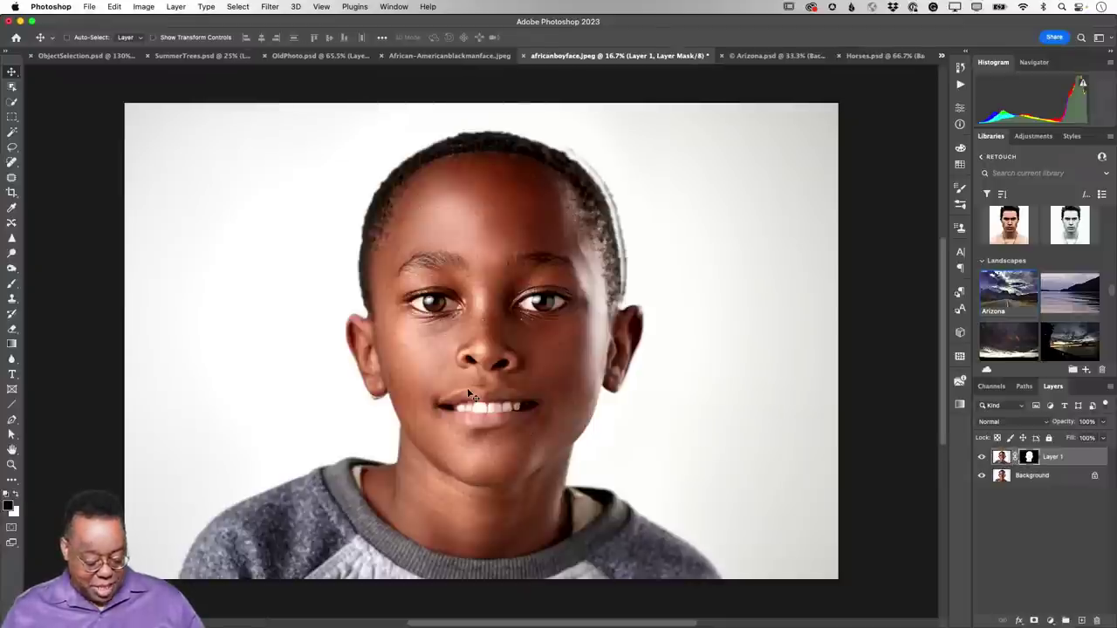
key("b")
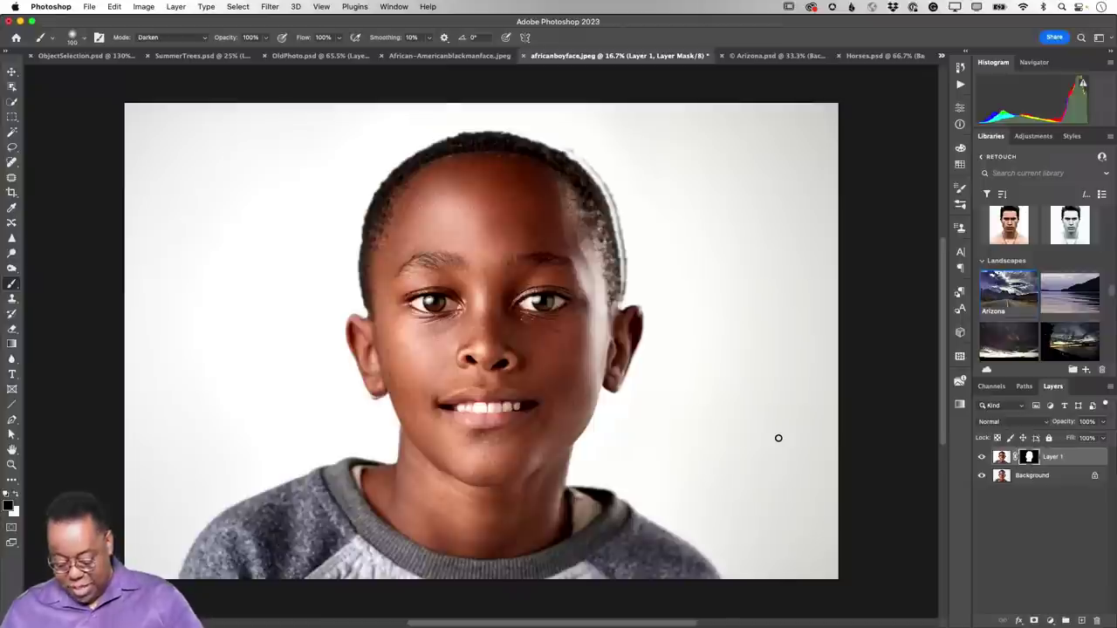
key("bracketright")
key("bracketright")
key("bracketright")
key("bracketright")
key("bracketright")
key("bracketright")
key("bracketright")
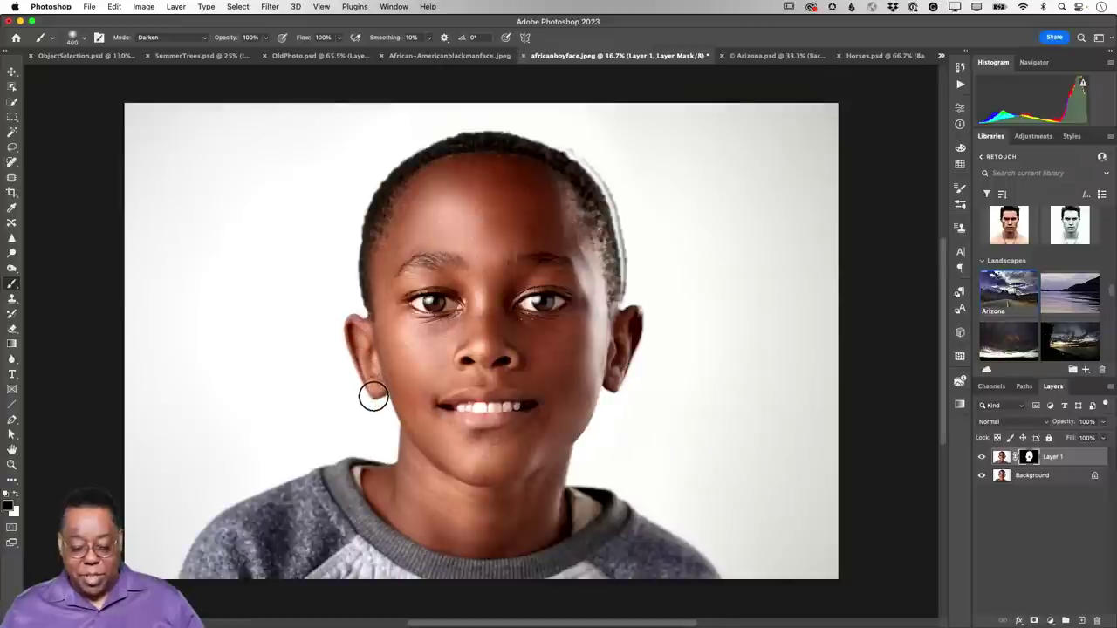
mouse_move(618, 373)
left_mouse_down()
mouse_move(630, 288)
mouse_move(603, 210)
mouse_move(564, 172)
mouse_move(592, 179)
mouse_move(612, 206)
mouse_move(549, 145)
mouse_move(481, 132)
mouse_move(425, 143)
mouse_move(381, 211)
left_mouse_up()
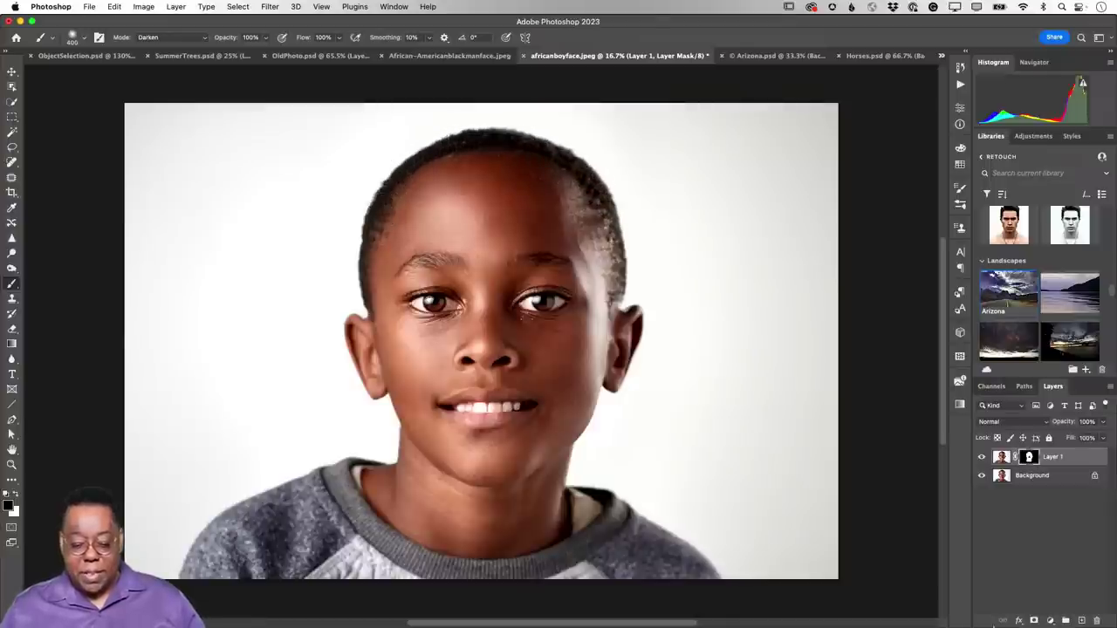
Check the cleaned-up smiling portrait against the original photo by toggling Layer 1's visibility.
mouse_move(559, 624)
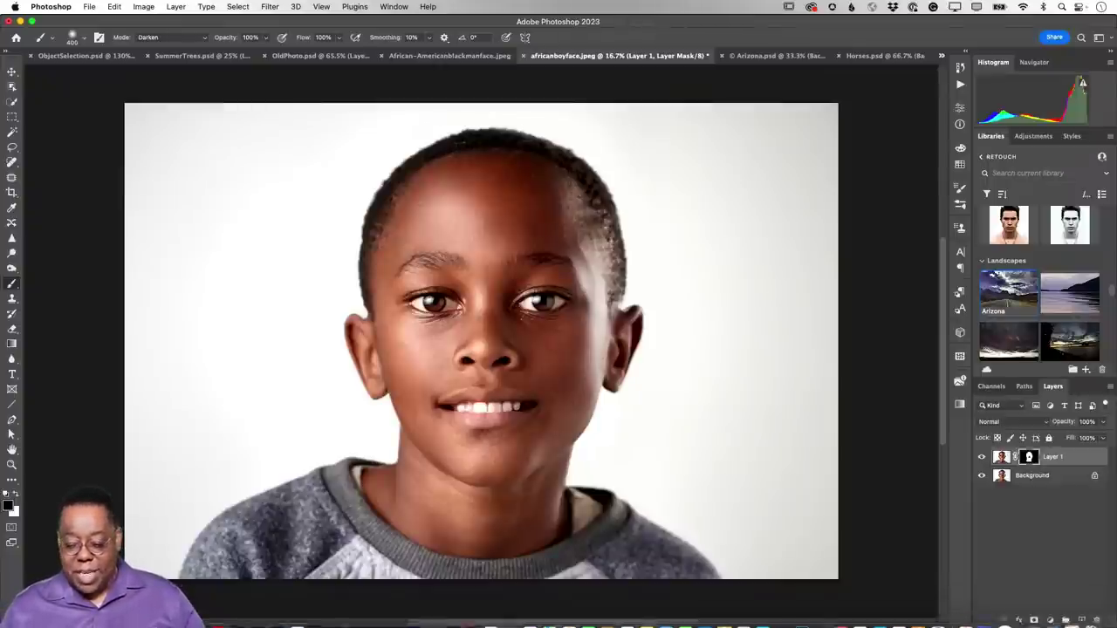
left_click(982, 457)
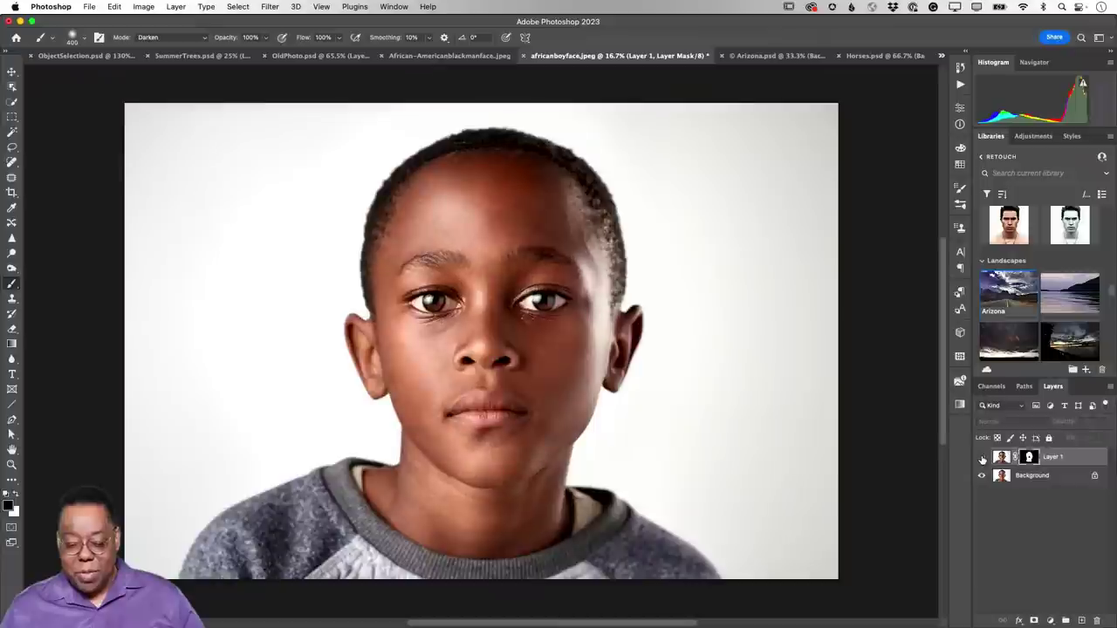
left_click(982, 458)
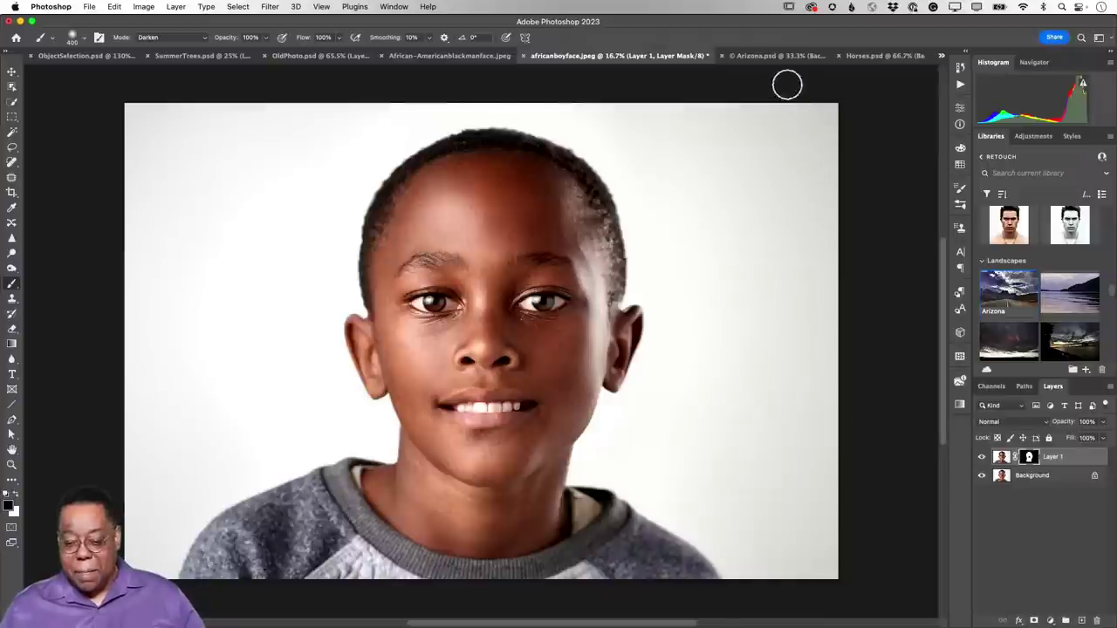
Switch to the Arizona.psd document and select its sky automatically with the Sky selection command.
left_click(766, 58)
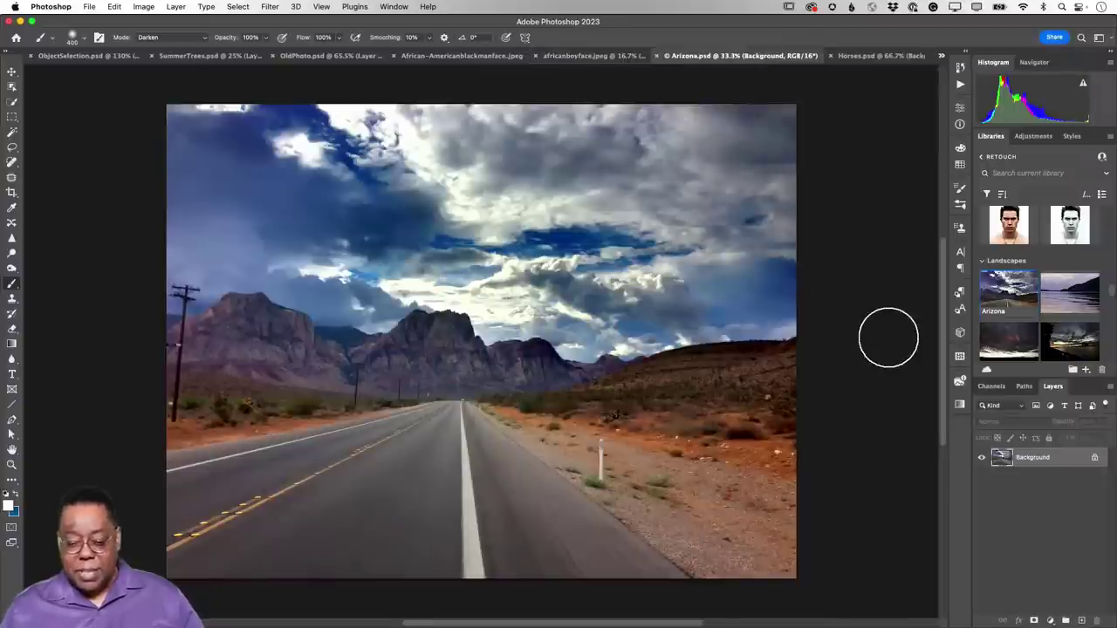
left_click(12, 72)
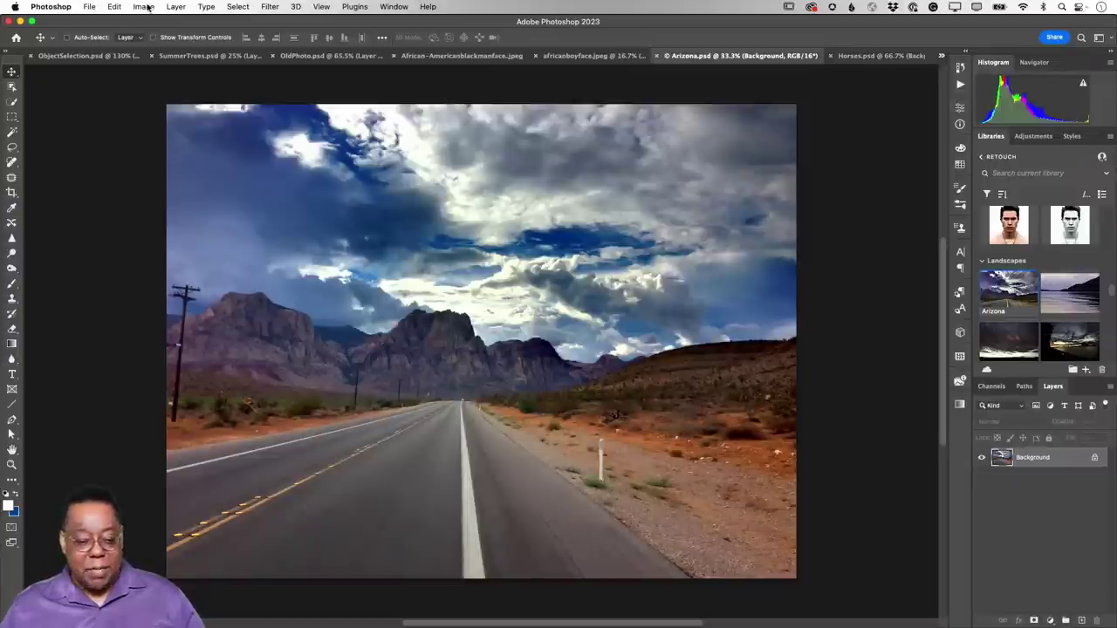
left_click(236, 7)
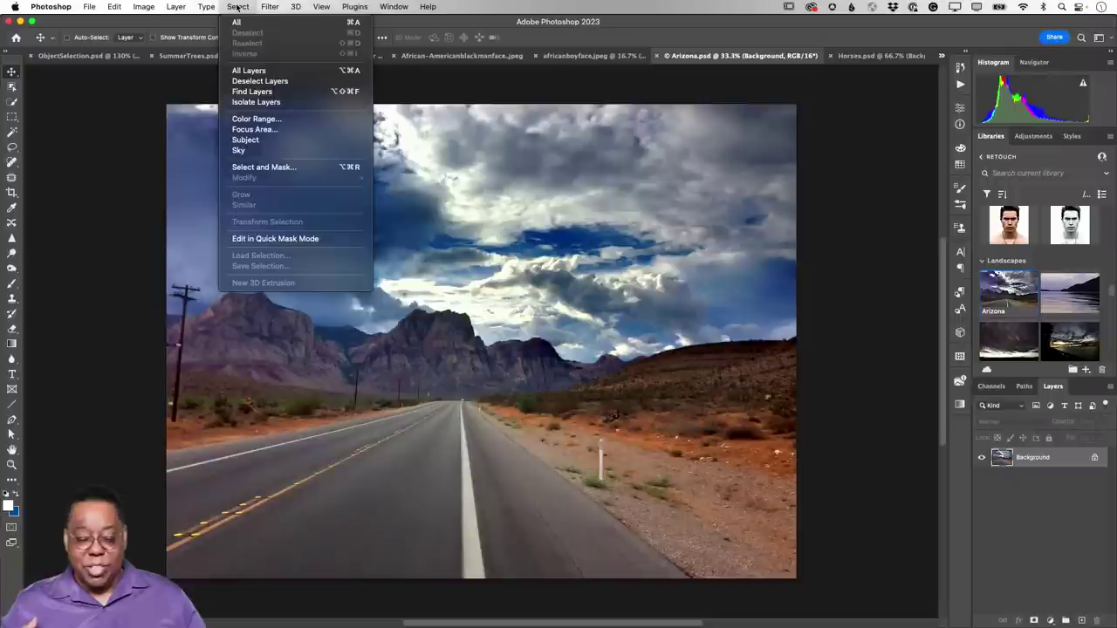
left_click(268, 156)
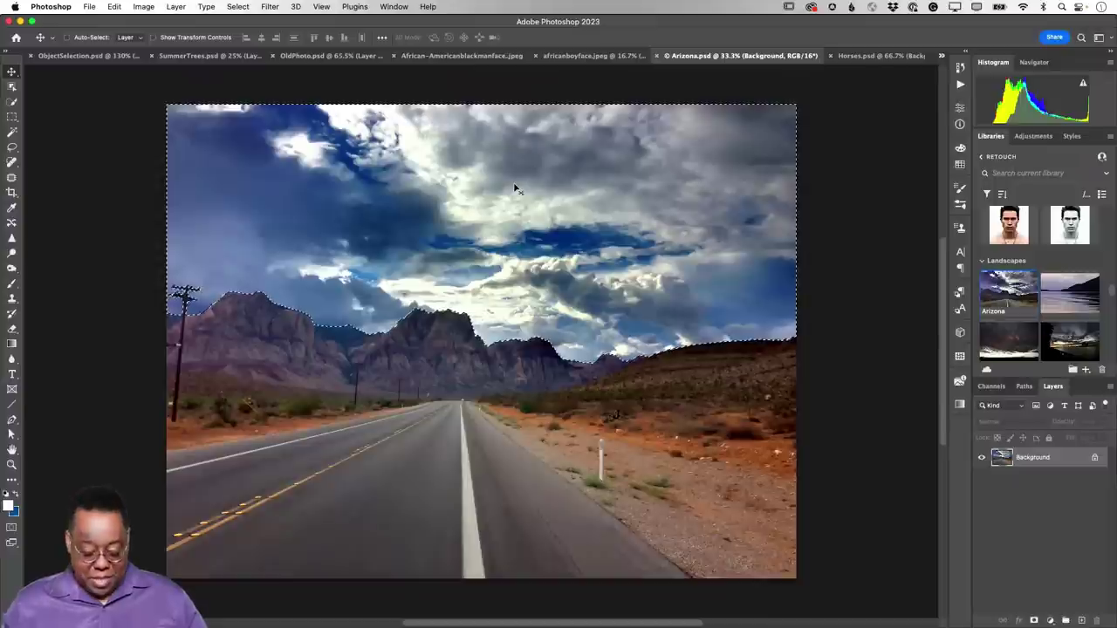
Try brightening the selected sky with Levels at a midtone value of 1.67, and cancel the adjustment.
key("i")
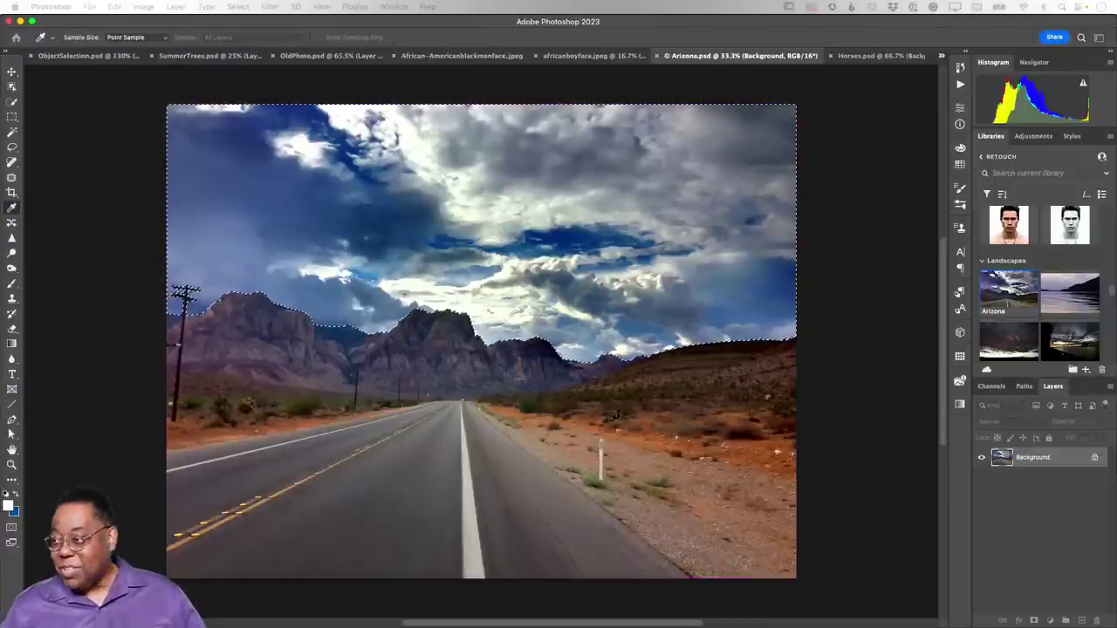
key("super+l")
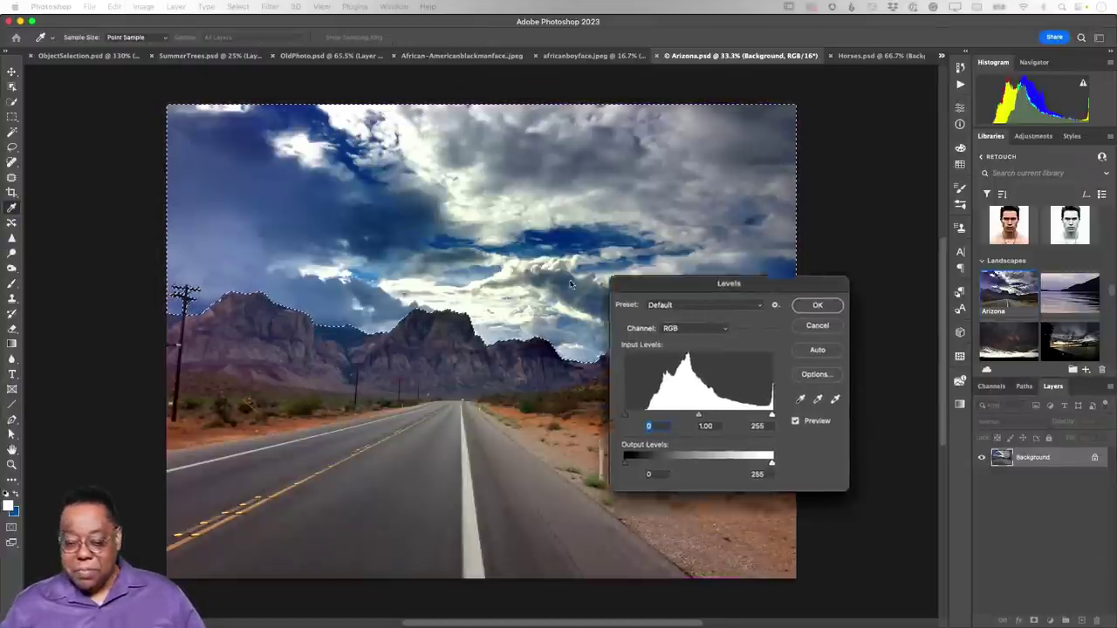
left_click_drag(646, 352, 622, 355)
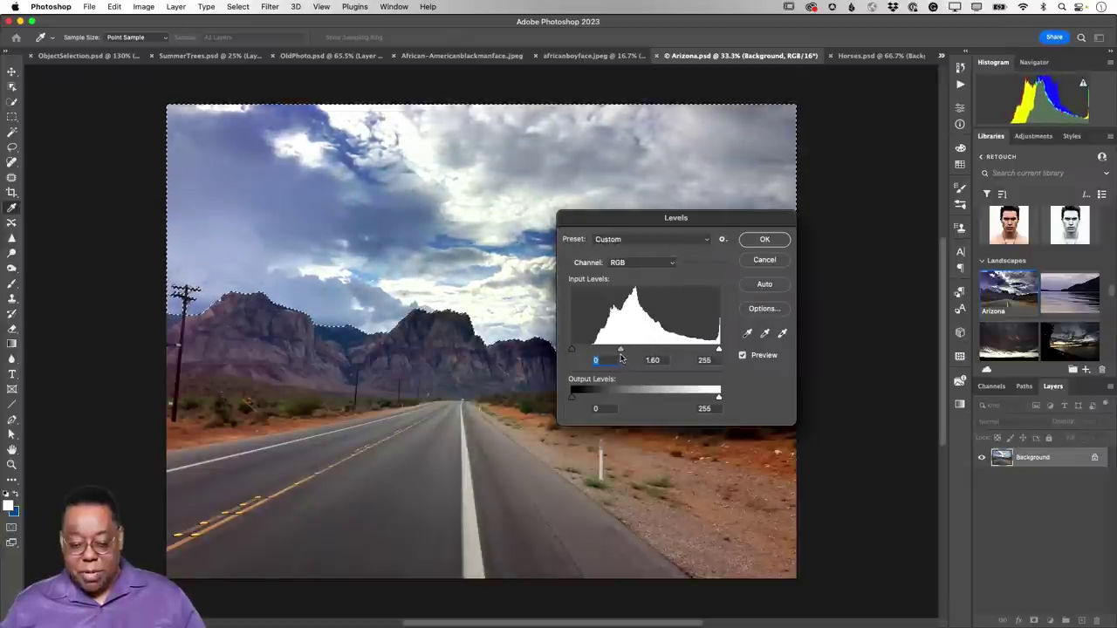
mouse_move(719, 350)
left_mouse_down()
mouse_move(704, 354)
mouse_move(720, 350)
left_mouse_up()
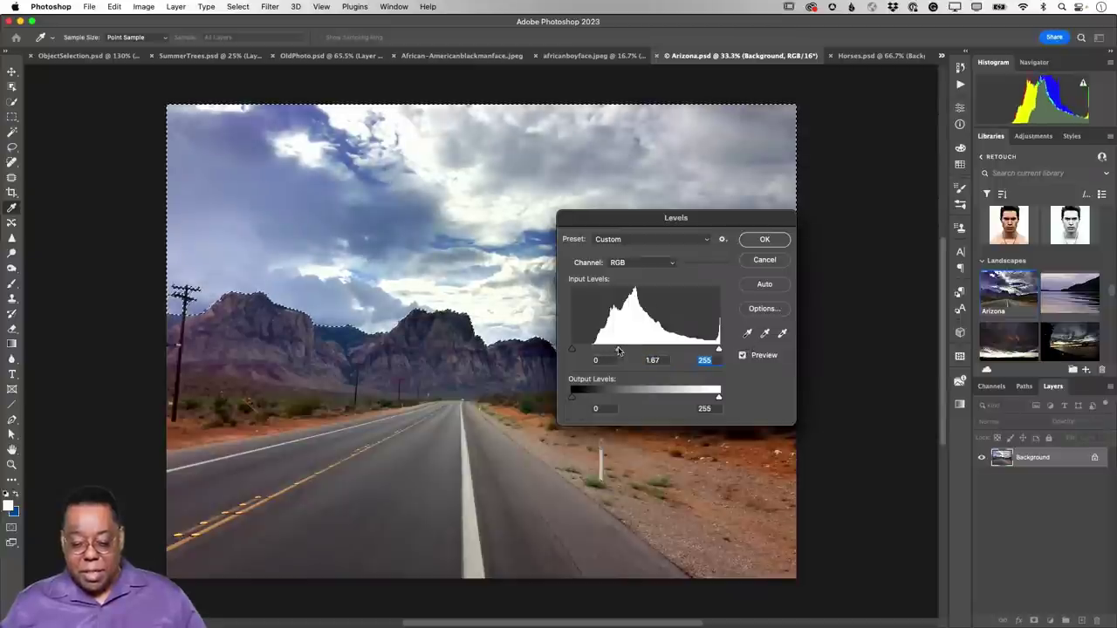
left_click_drag(621, 351, 618, 350)
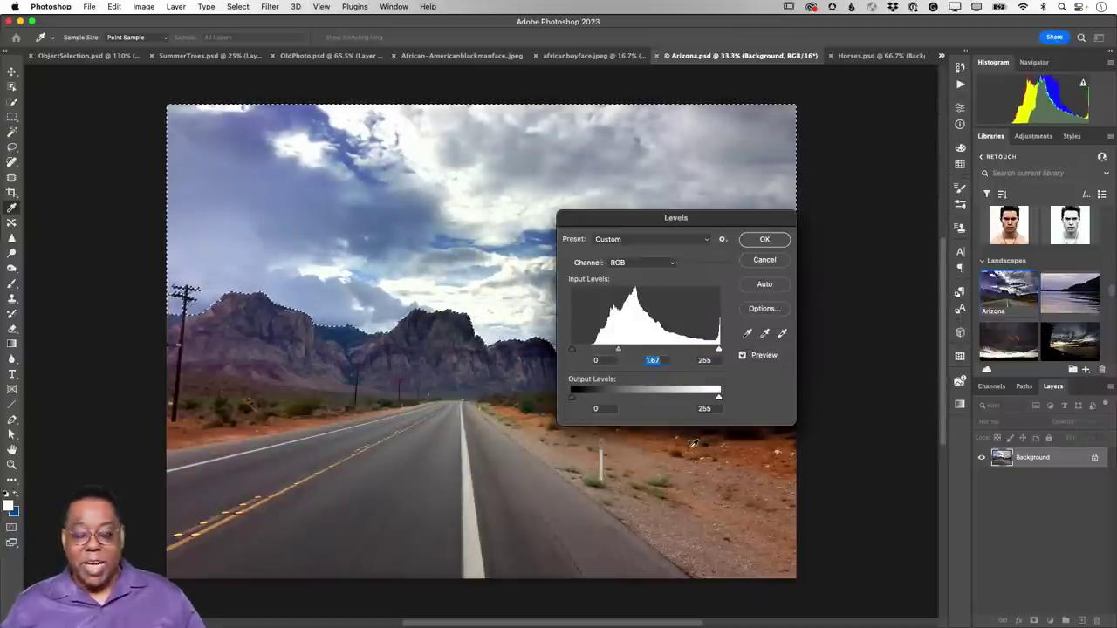
left_click(765, 260)
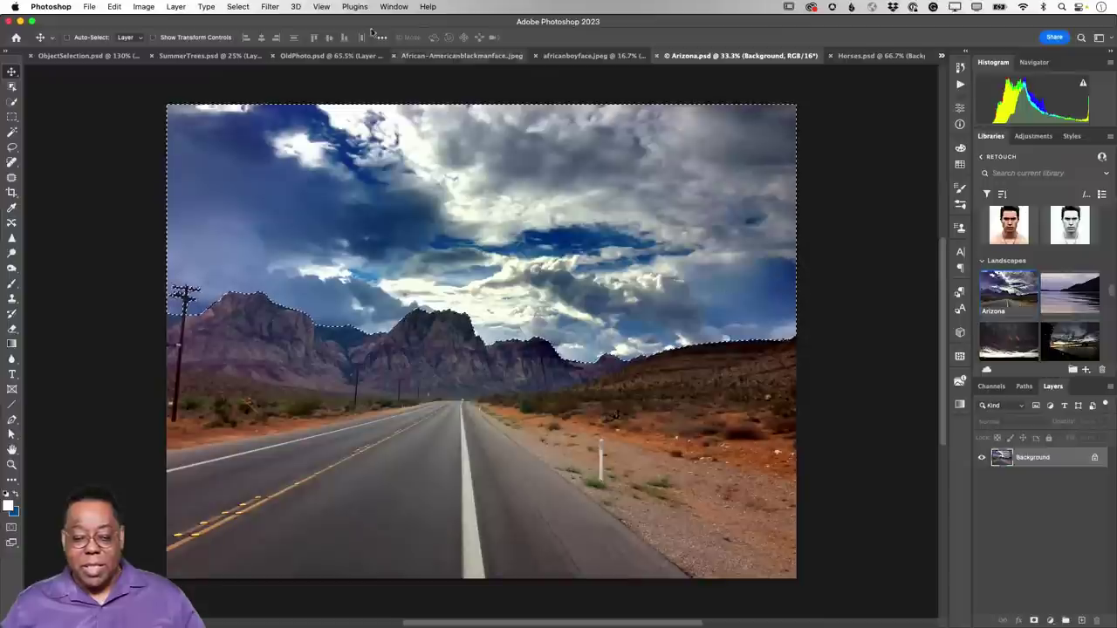
Warm the selected sky with the Camera Raw Filter by setting Temperature to +35.
left_click(271, 7)
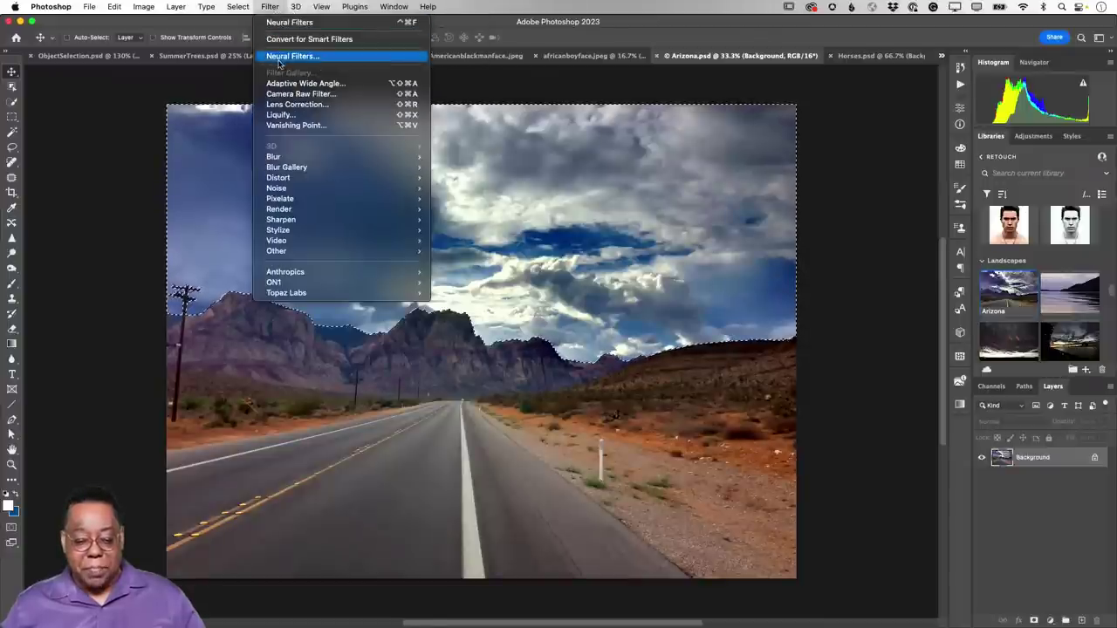
left_click(293, 94)
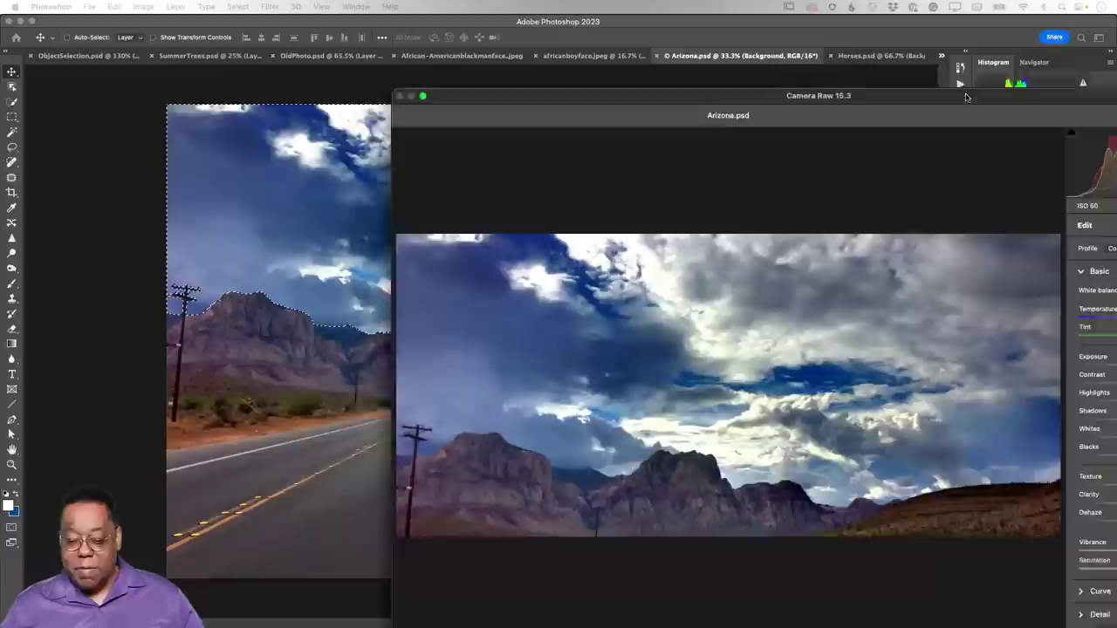
left_click_drag(966, 96, 781, 22)
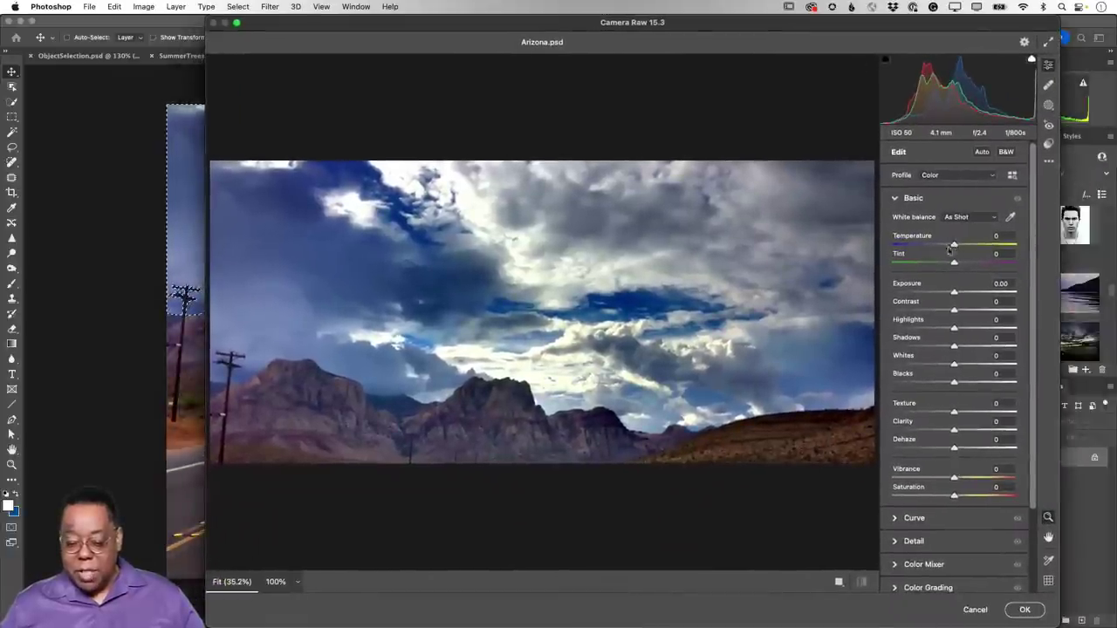
left_click_drag(951, 251, 974, 250)
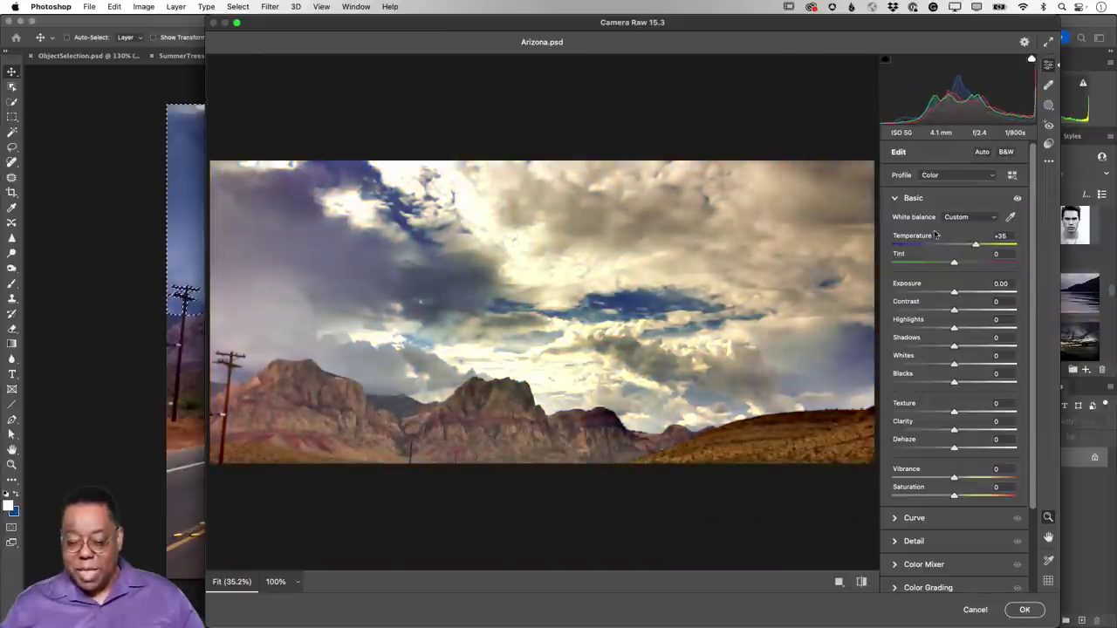
left_click(1023, 610)
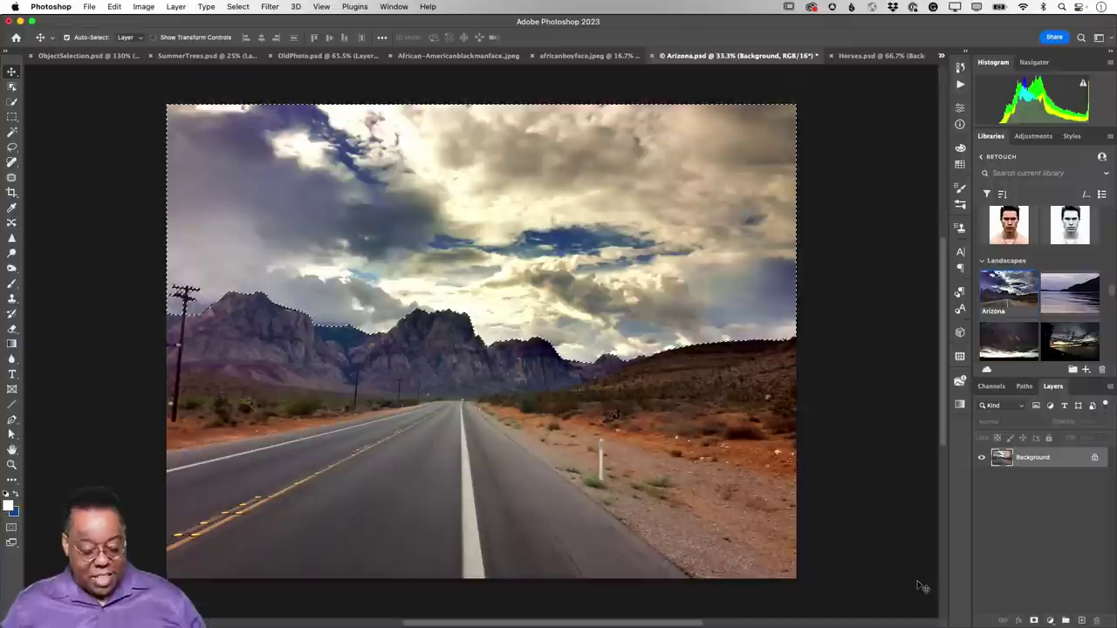
Undo the sky's Camera Raw temperature change and deselect the sky.
key("super+d")
key("super+z")
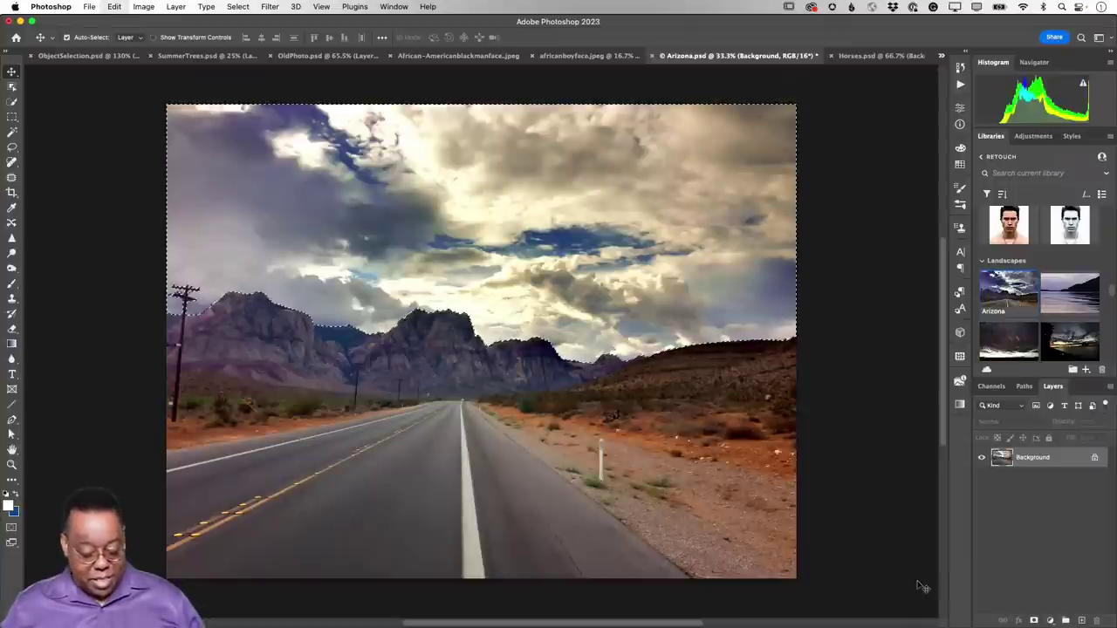
key("super+z")
key("super+d")
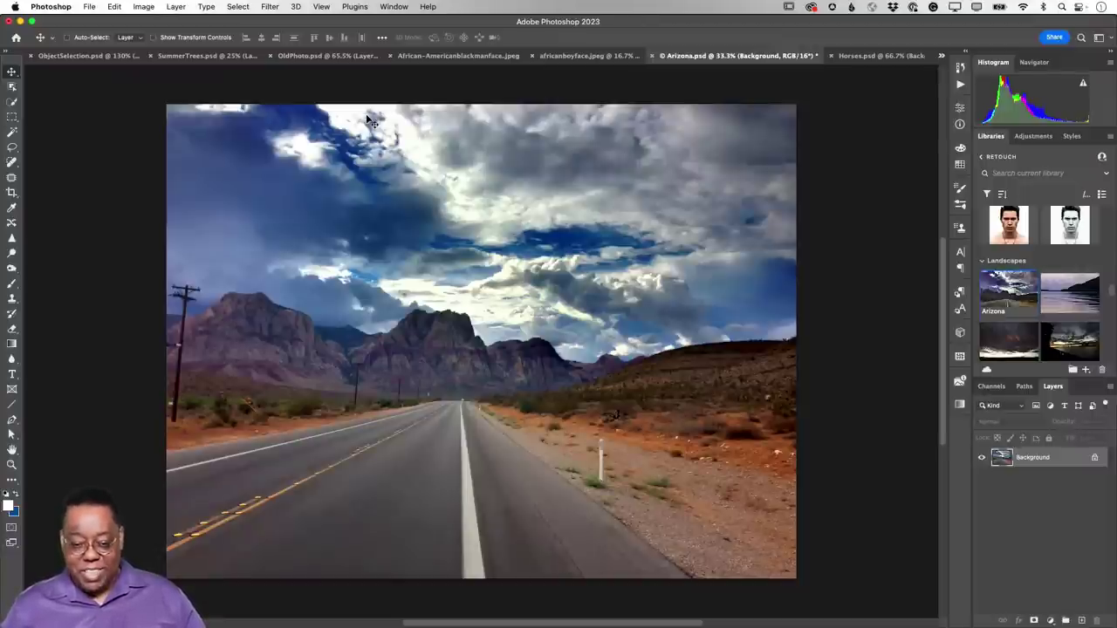
Open Sky Replacement for the Arizona photo and compare the new sky with the original by toggling the preview.
left_click(115, 7)
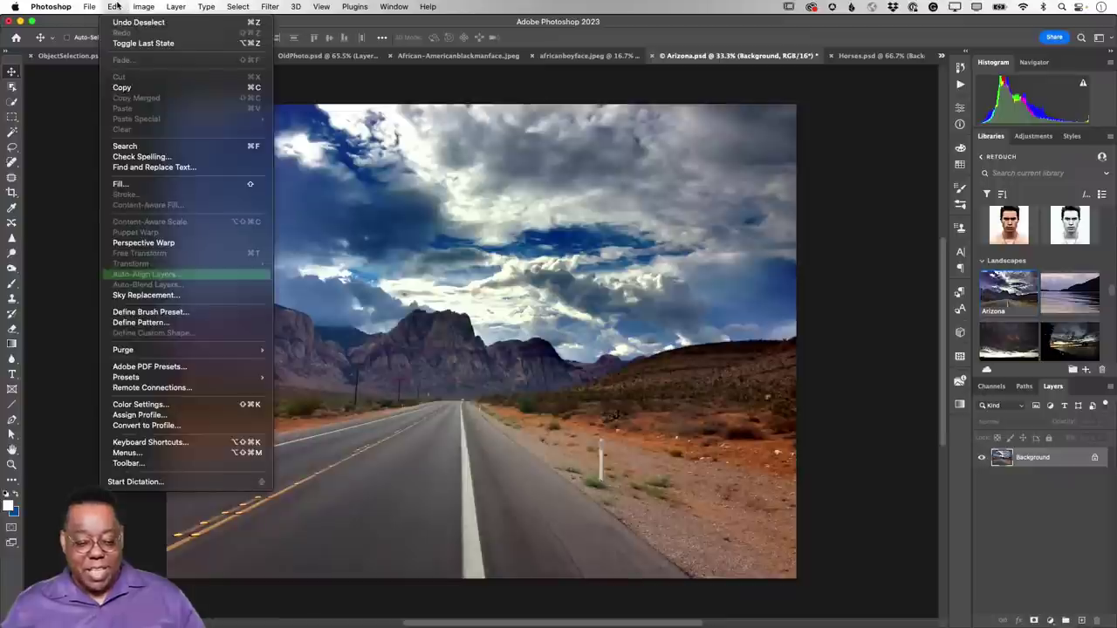
left_click(187, 301)
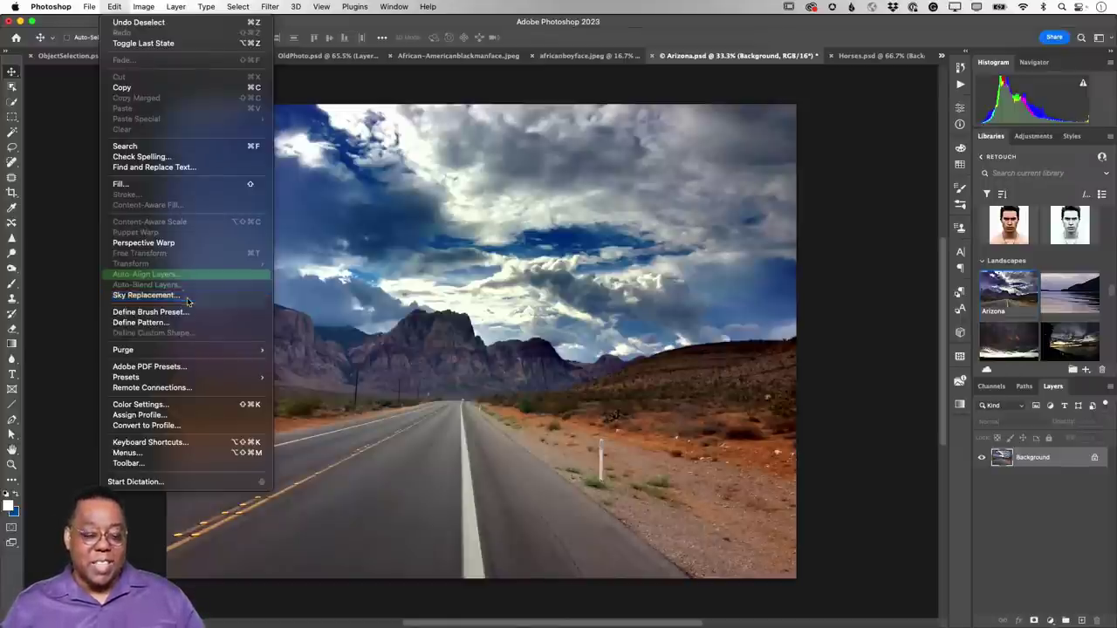
left_click_drag(585, 355, 588, 355)
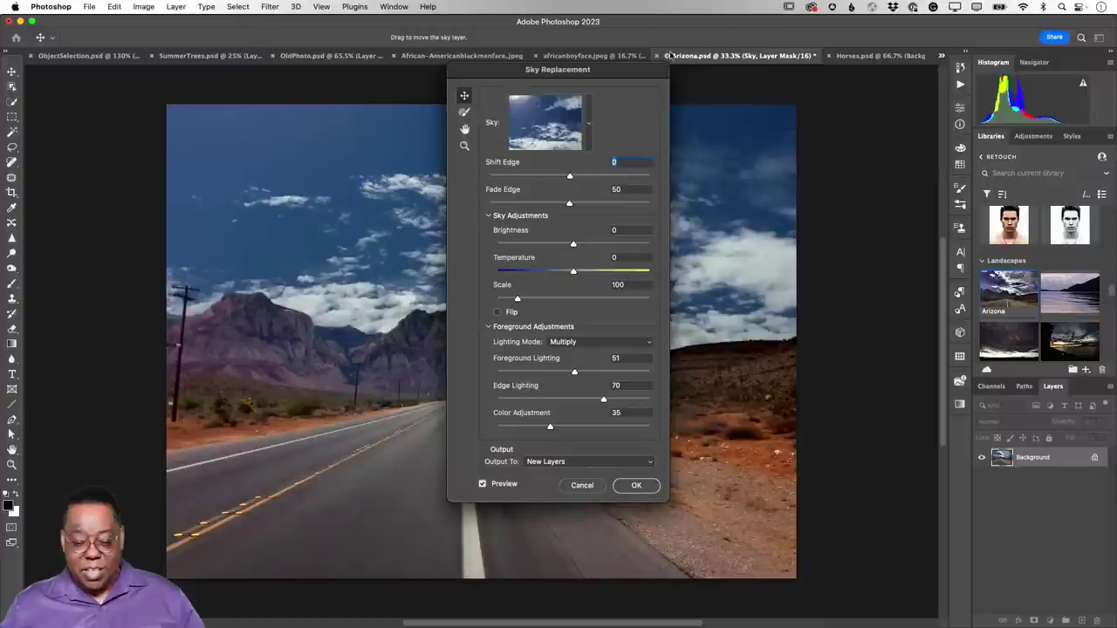
left_click_drag(623, 70, 883, 76)
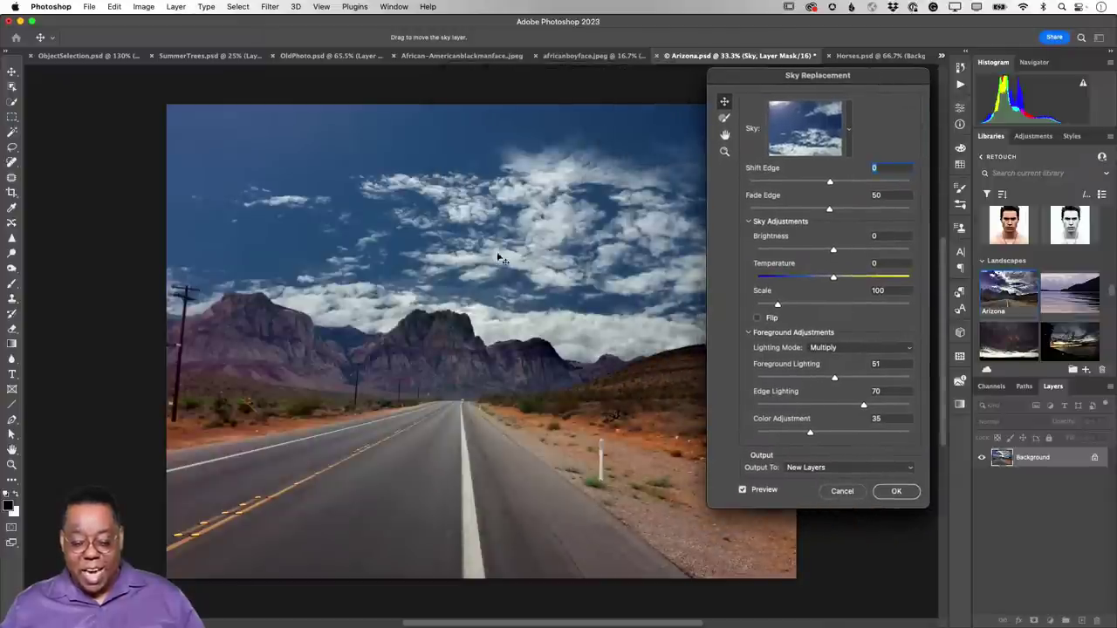
left_click(743, 490)
left_click(743, 490)
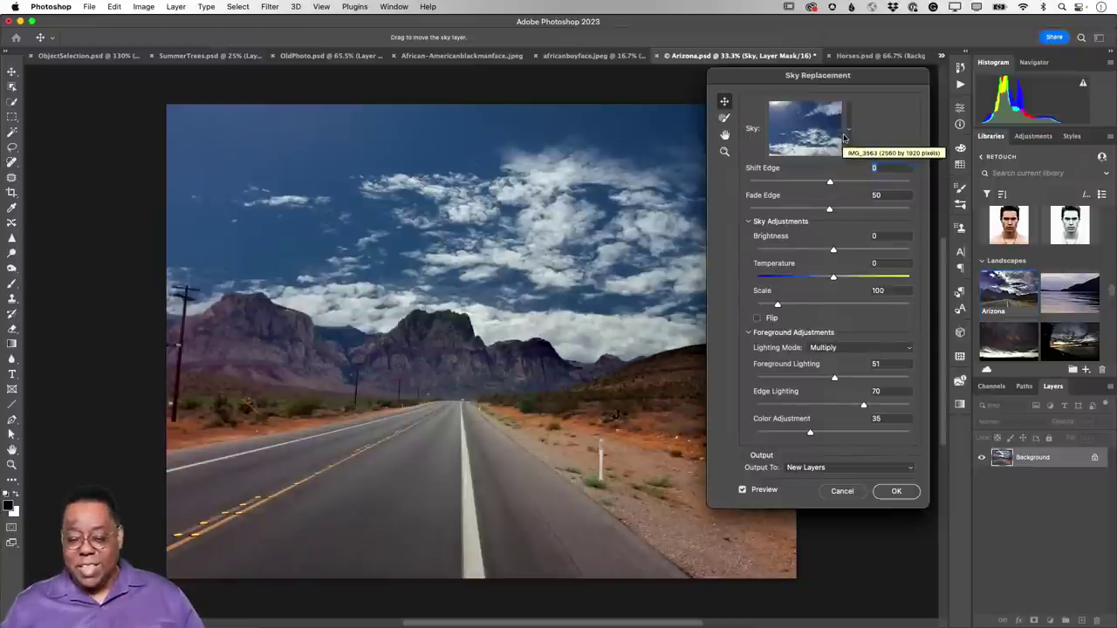
Try the stormy teal sky and IMG_3557 from the TW Skies group, and choose the blue sky with streaked white clouds.
left_click(848, 131)
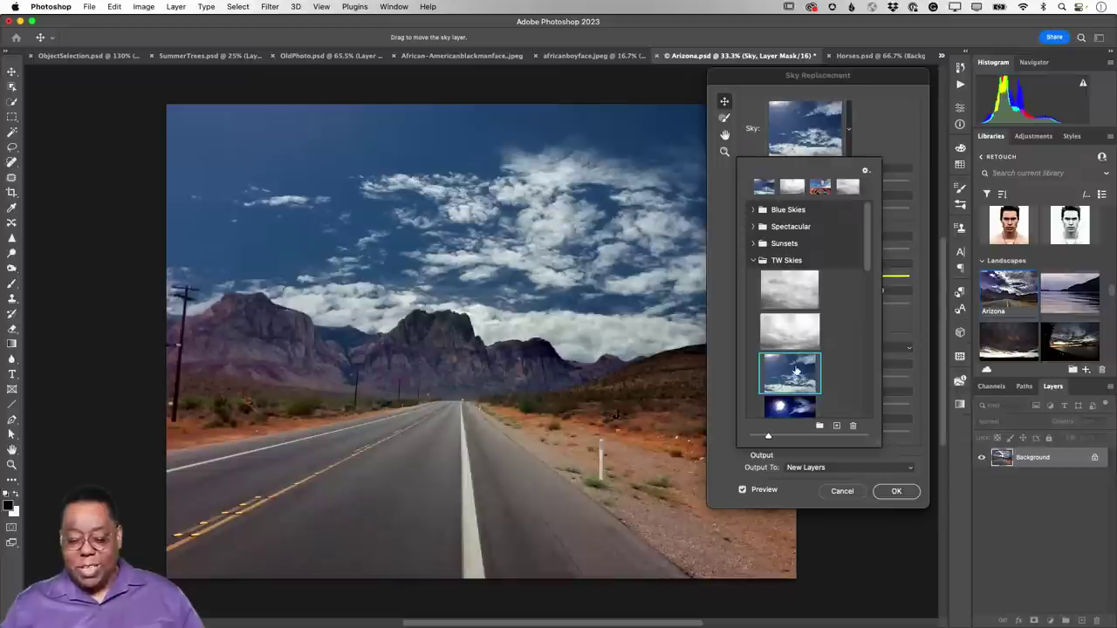
left_click(756, 261)
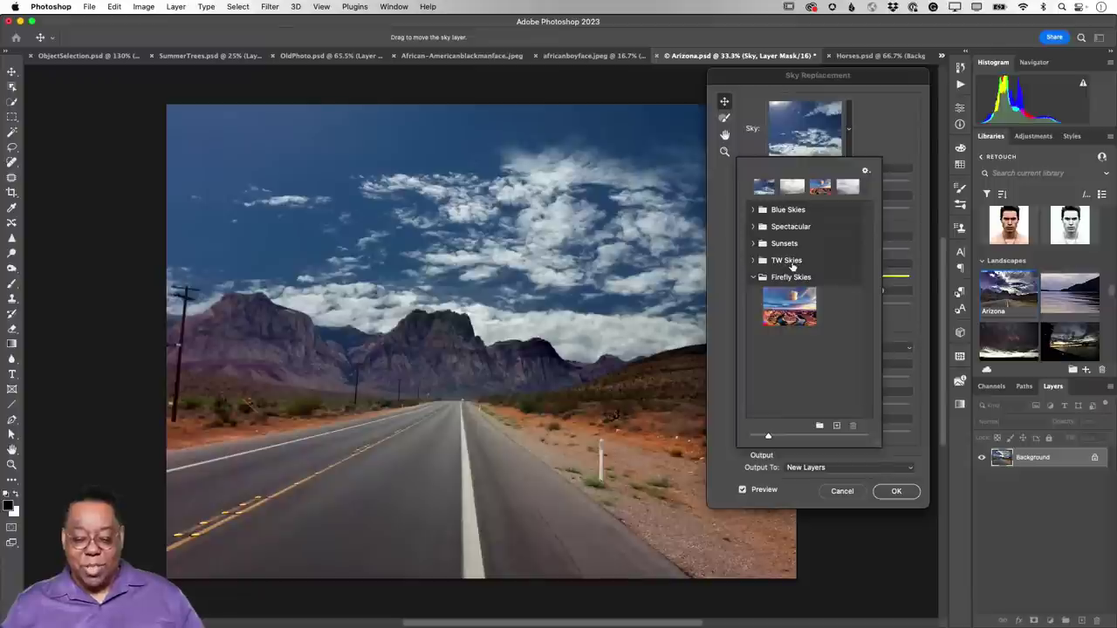
left_click(755, 261)
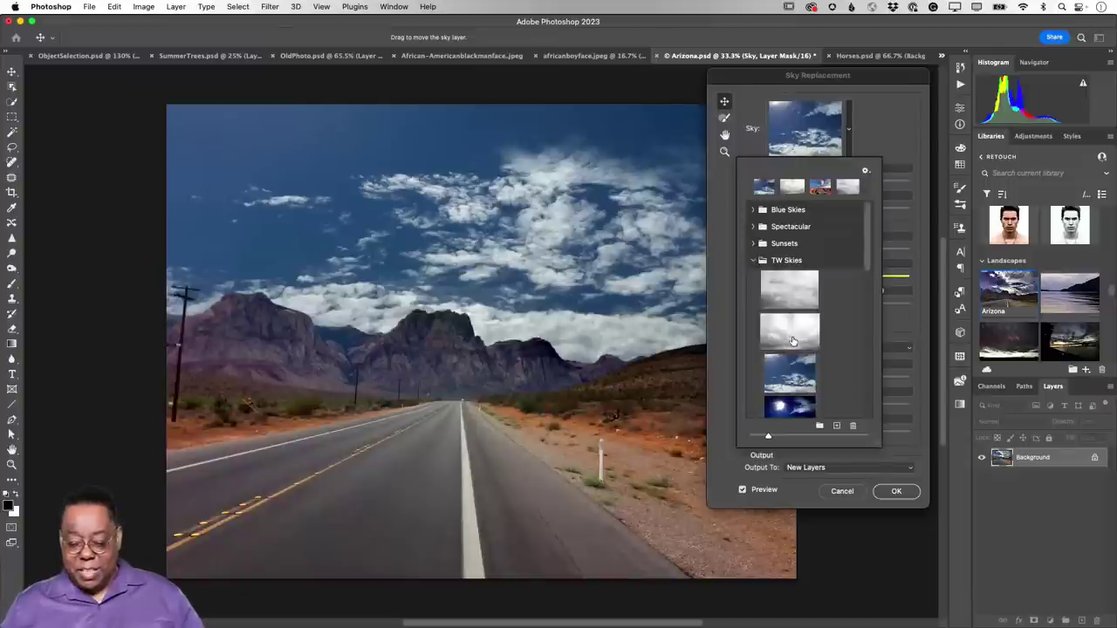
scroll(793, 341, "down", 5)
left_click(792, 277)
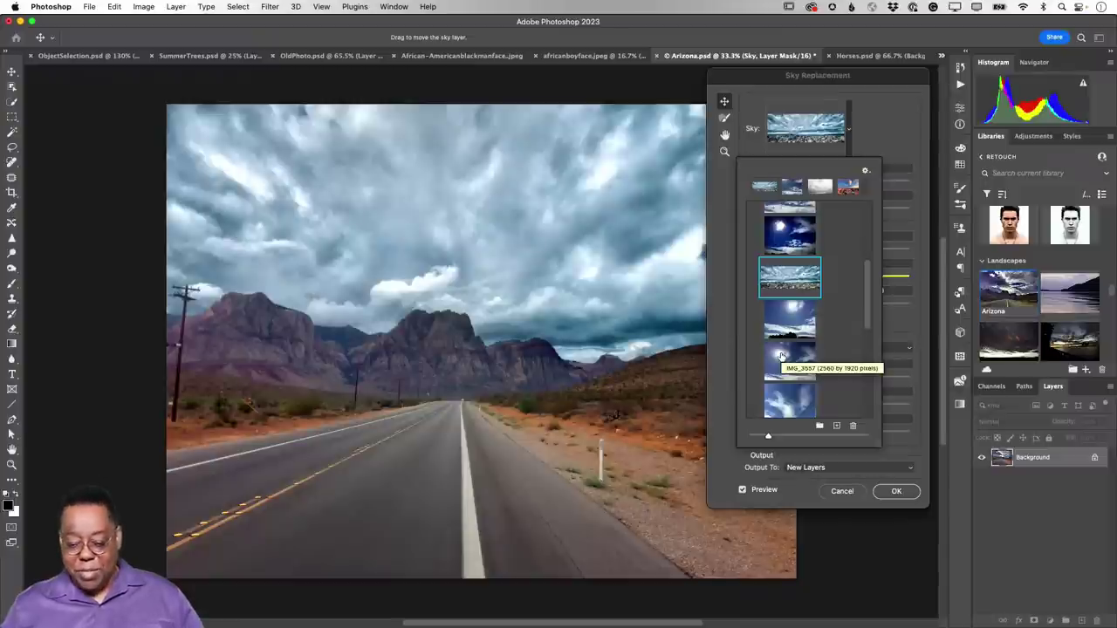
left_click(783, 358)
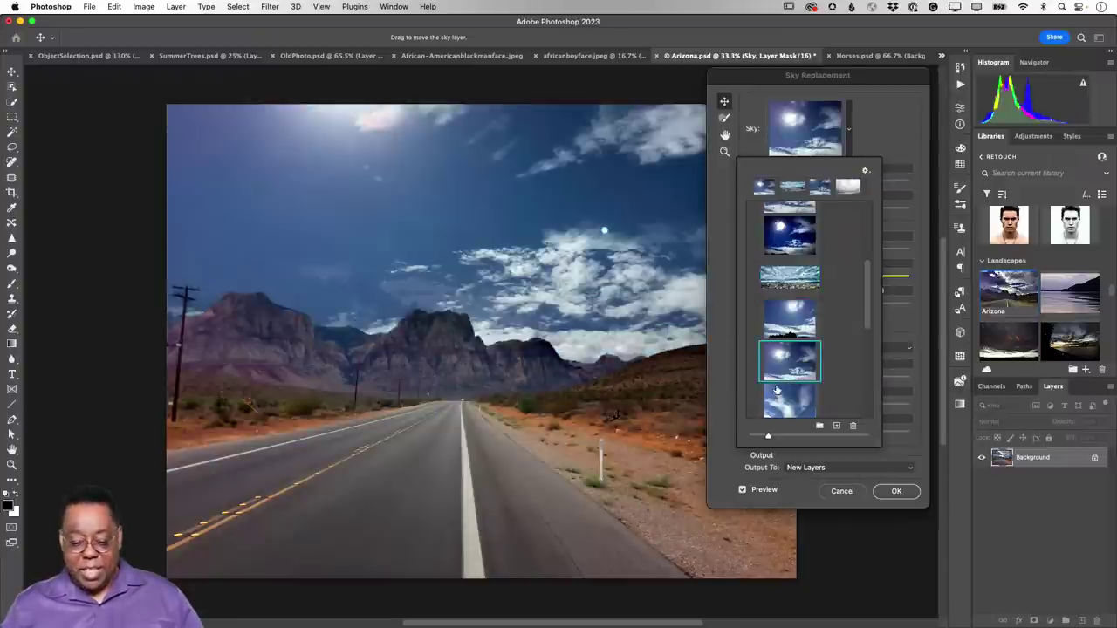
left_click(777, 399)
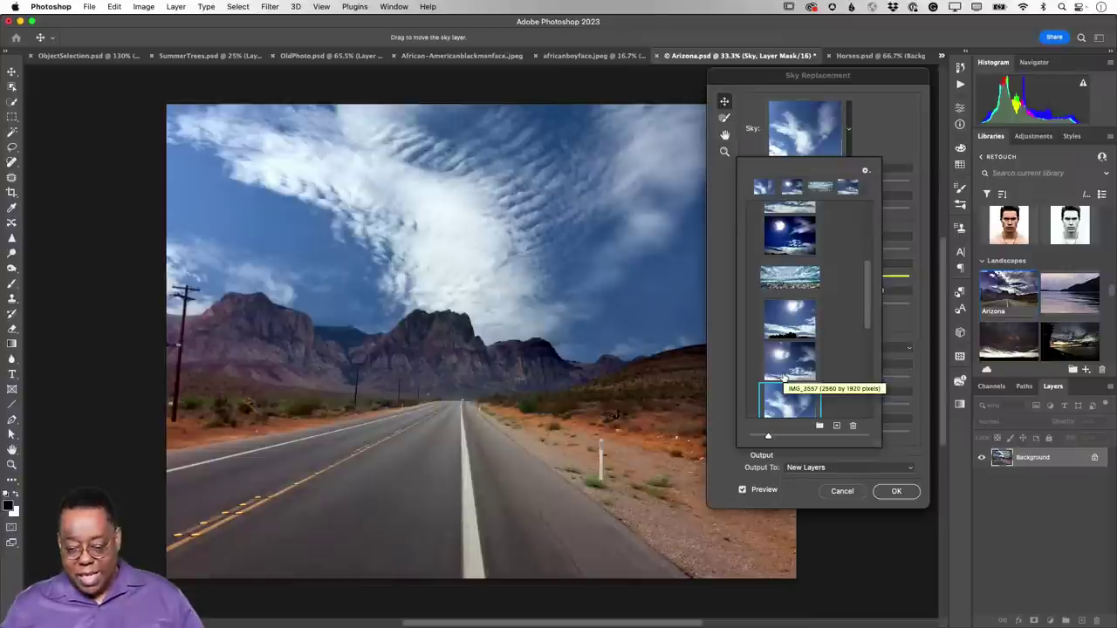
Preview the pink and orange sunset sky from the TW Skies group on the Arizona photo.
left_click(874, 134)
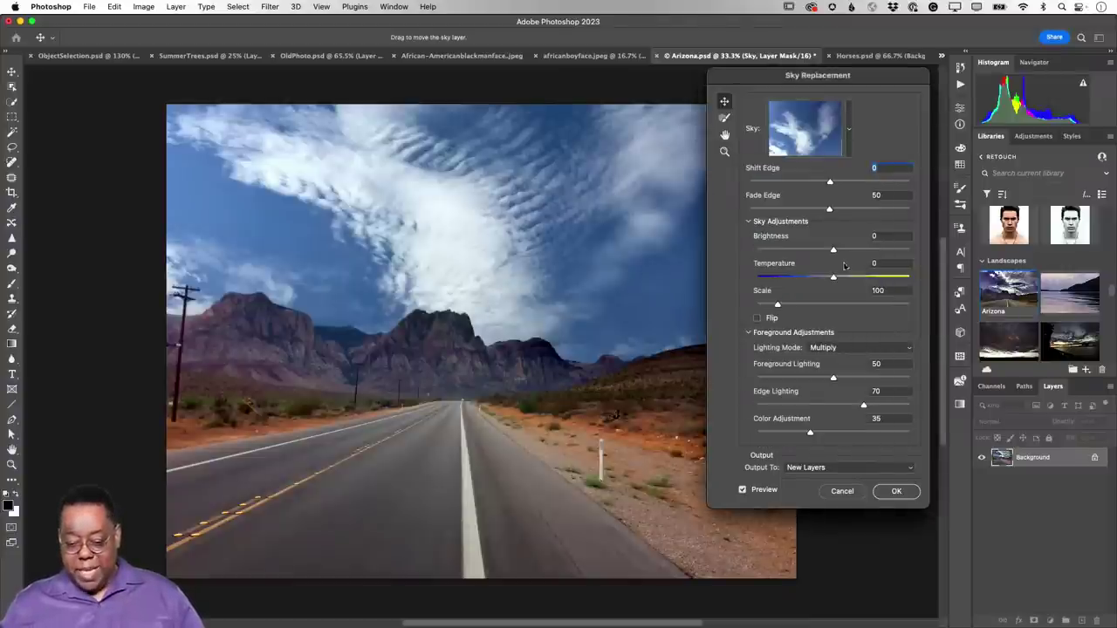
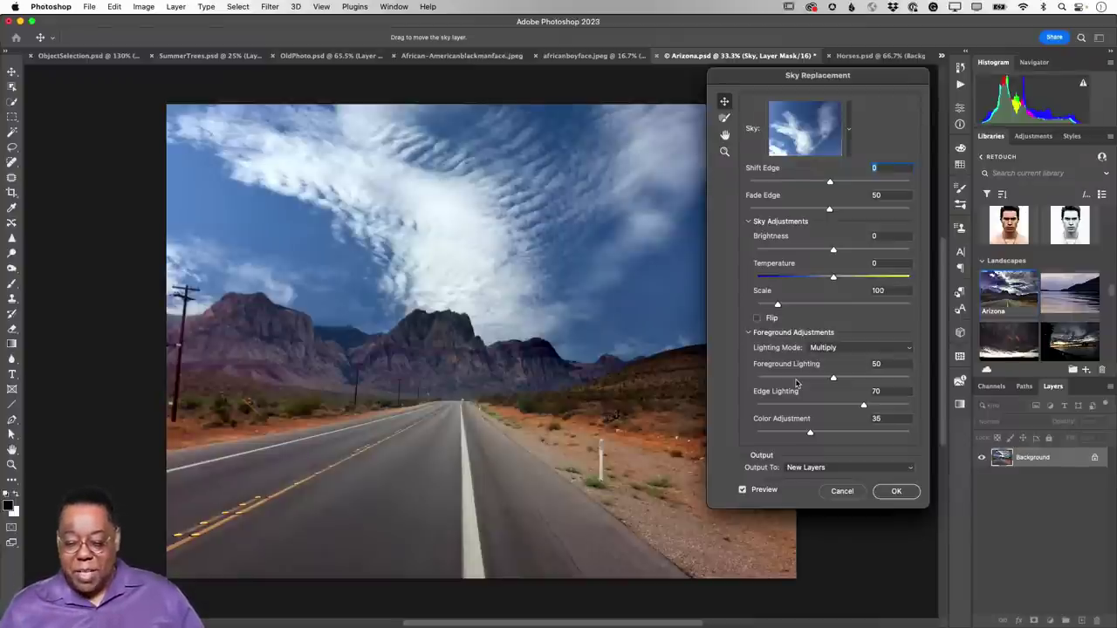
left_click(847, 132)
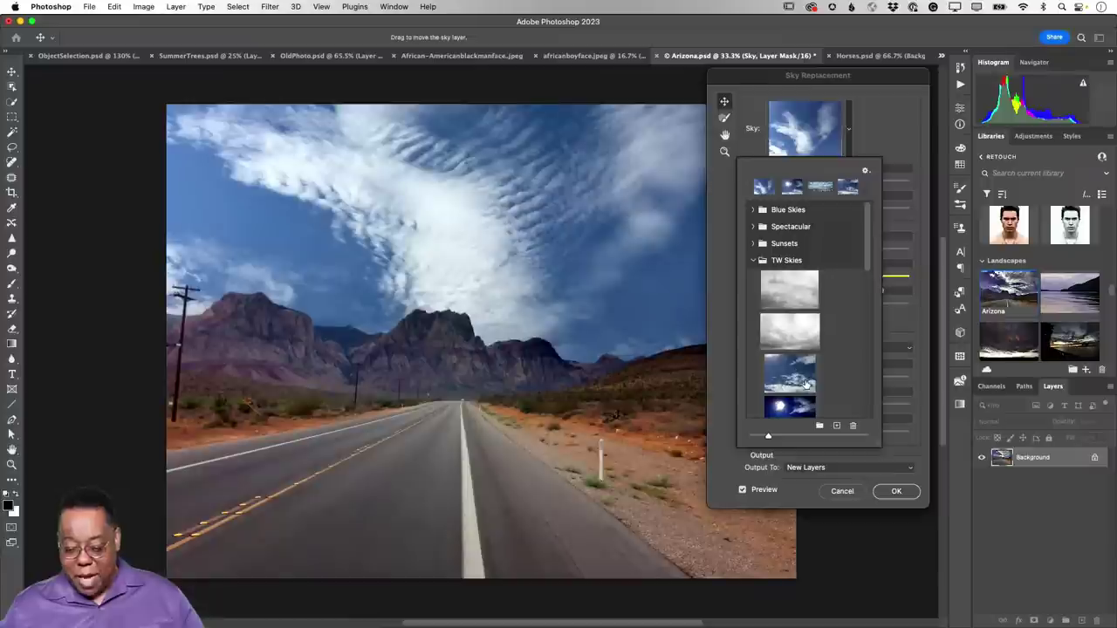
scroll(805, 381, "down", 5)
scroll(805, 381, "down", 5)
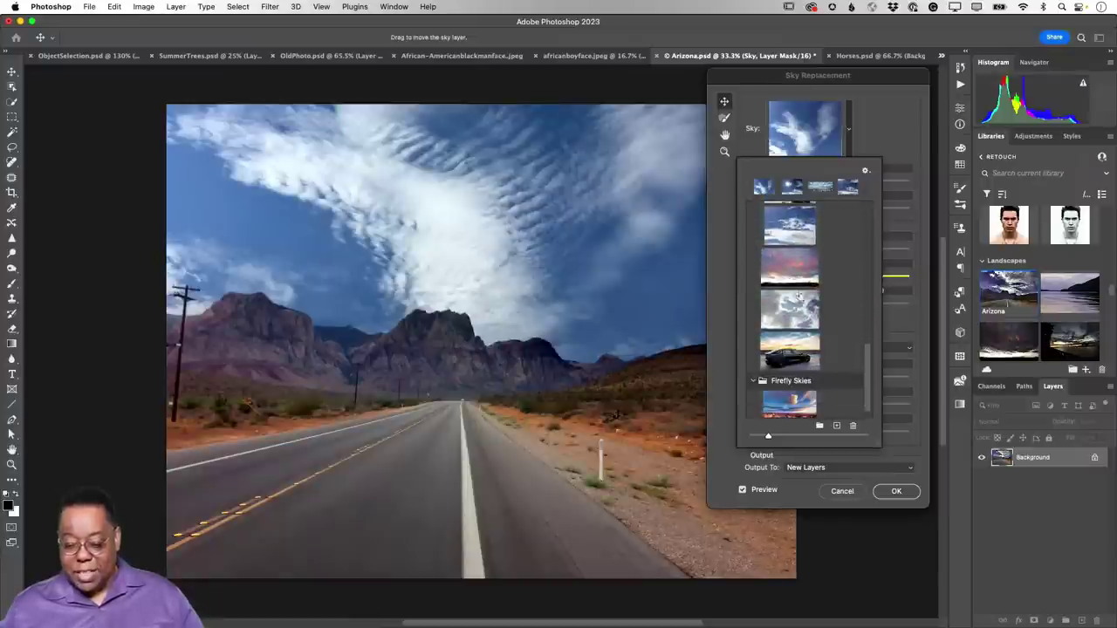
left_click(792, 270)
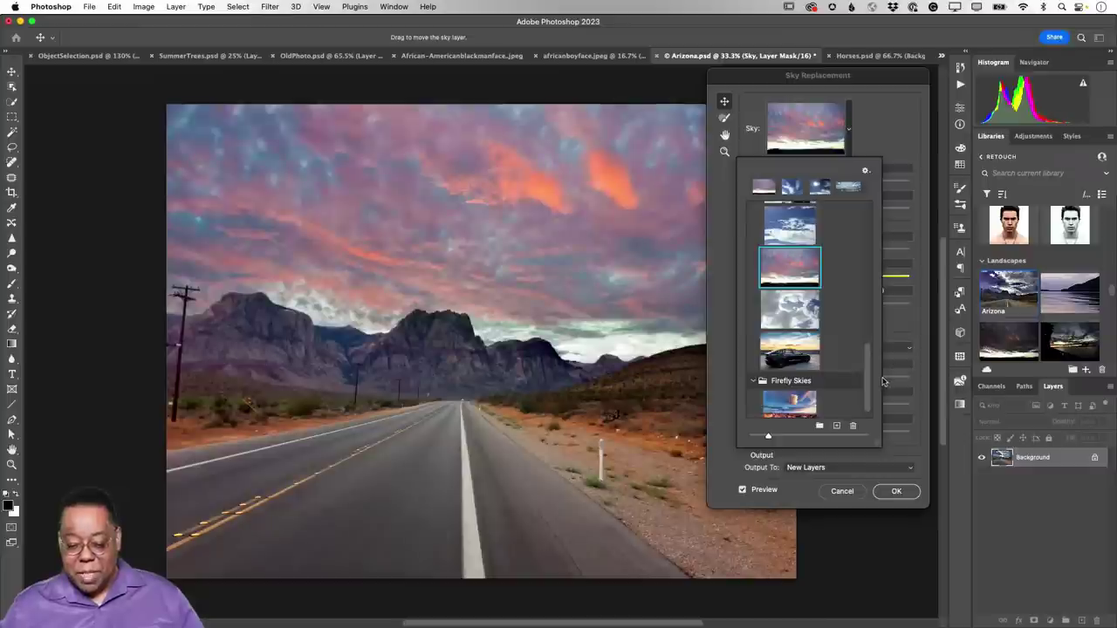
Try skies with scattered white clouds and the rippled gray cloud sky from the Blue Skies group, and collapse the group.
scroll(841, 341, "up", 10)
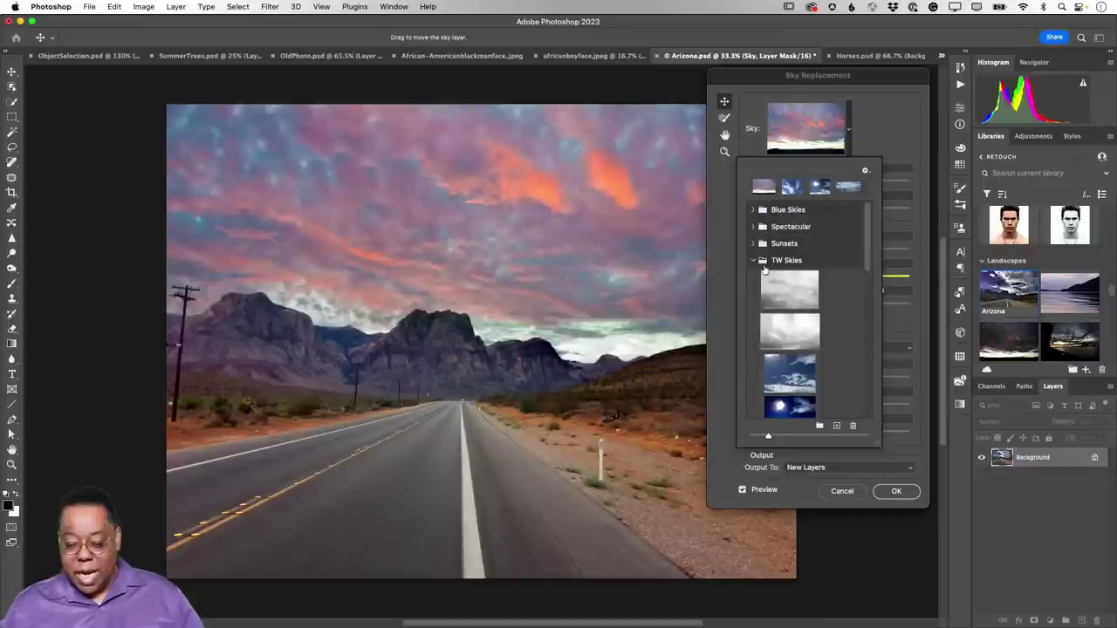
left_click(753, 210)
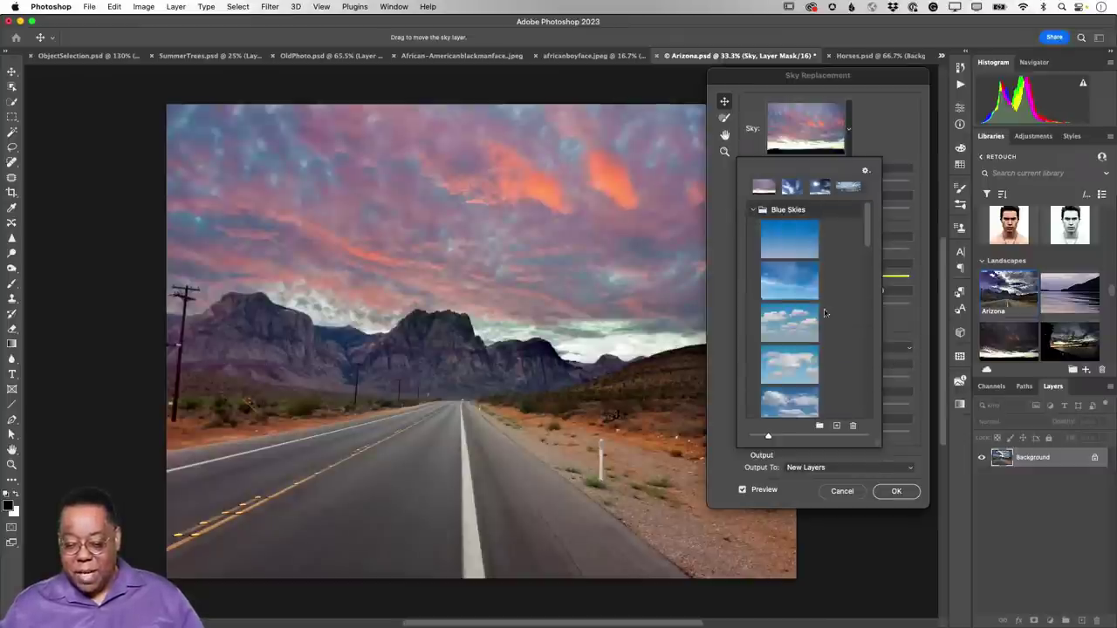
left_click(796, 323)
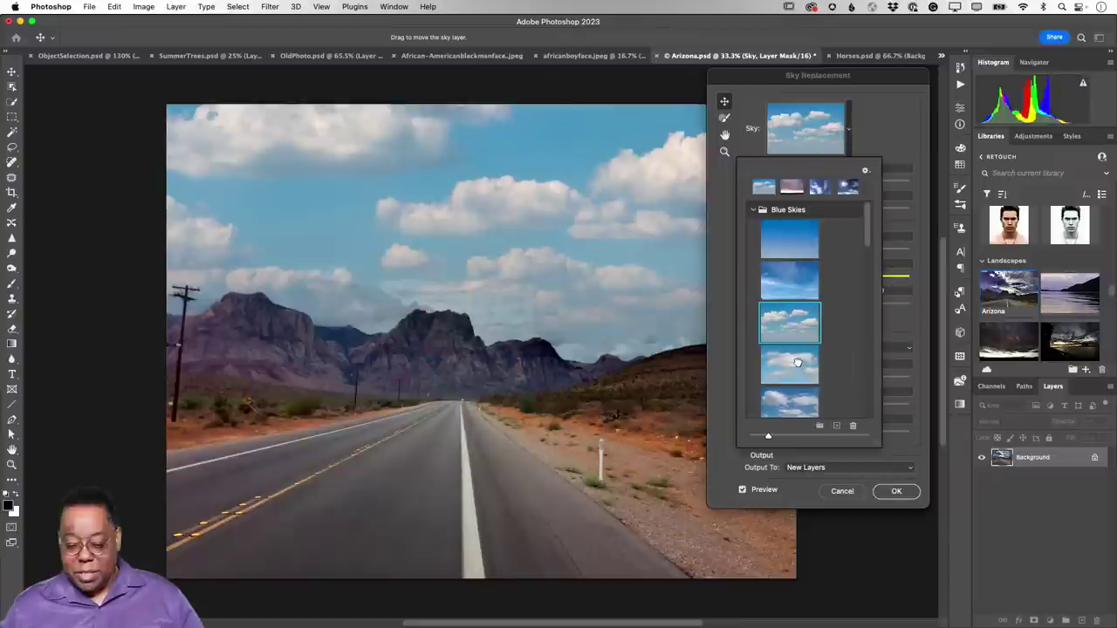
scroll(810, 408, "down", 3)
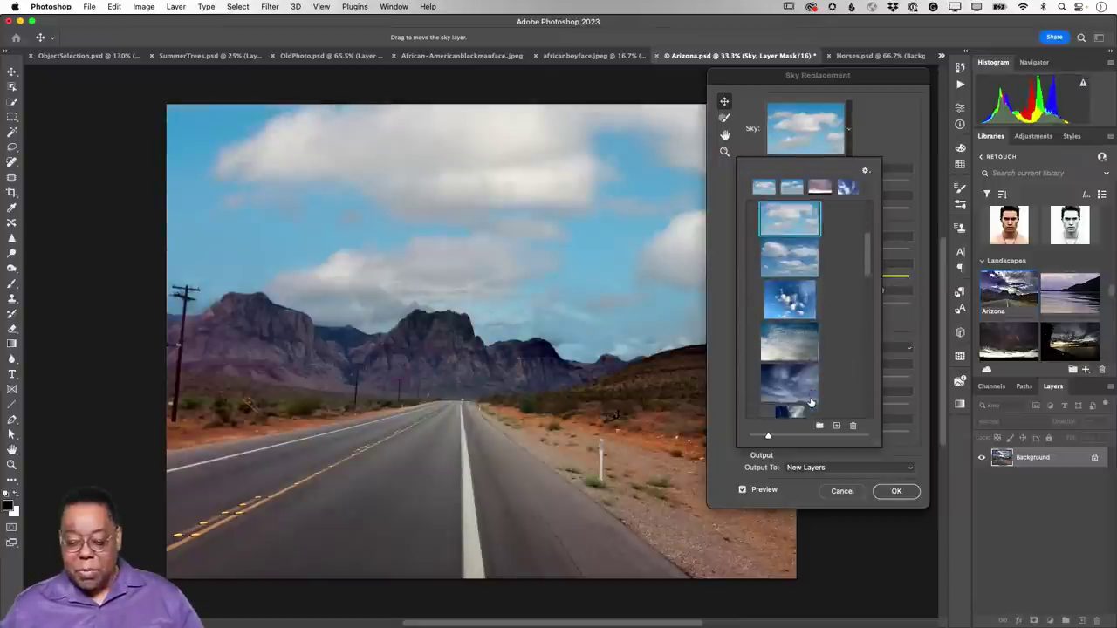
left_click(795, 316)
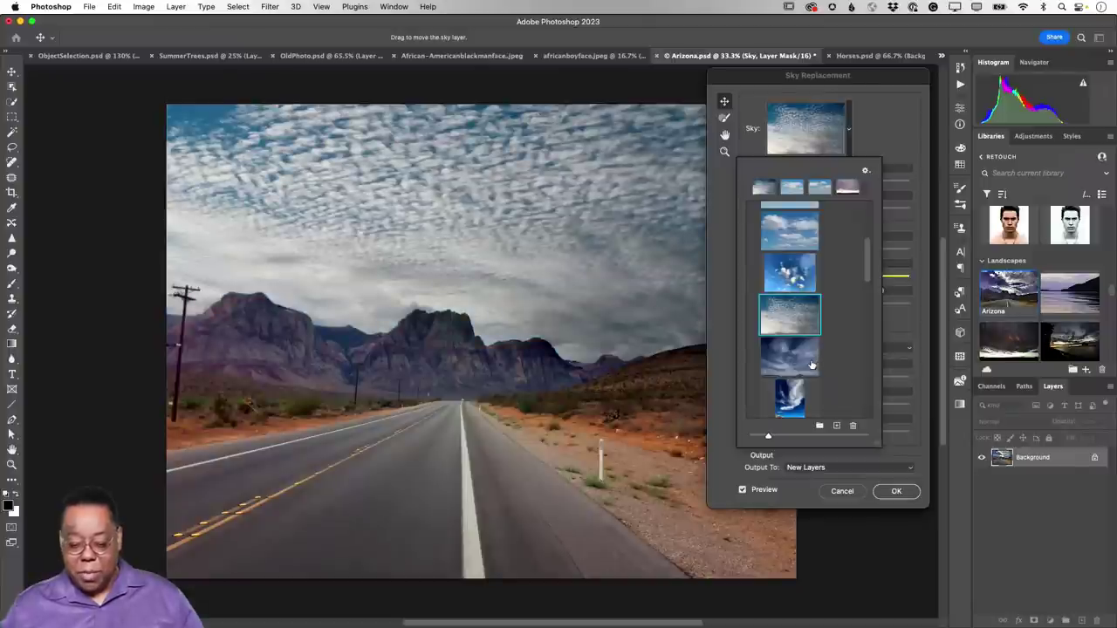
scroll(813, 365, "down", 3)
scroll(811, 365, "down", 3)
scroll(810, 365, "up", 10)
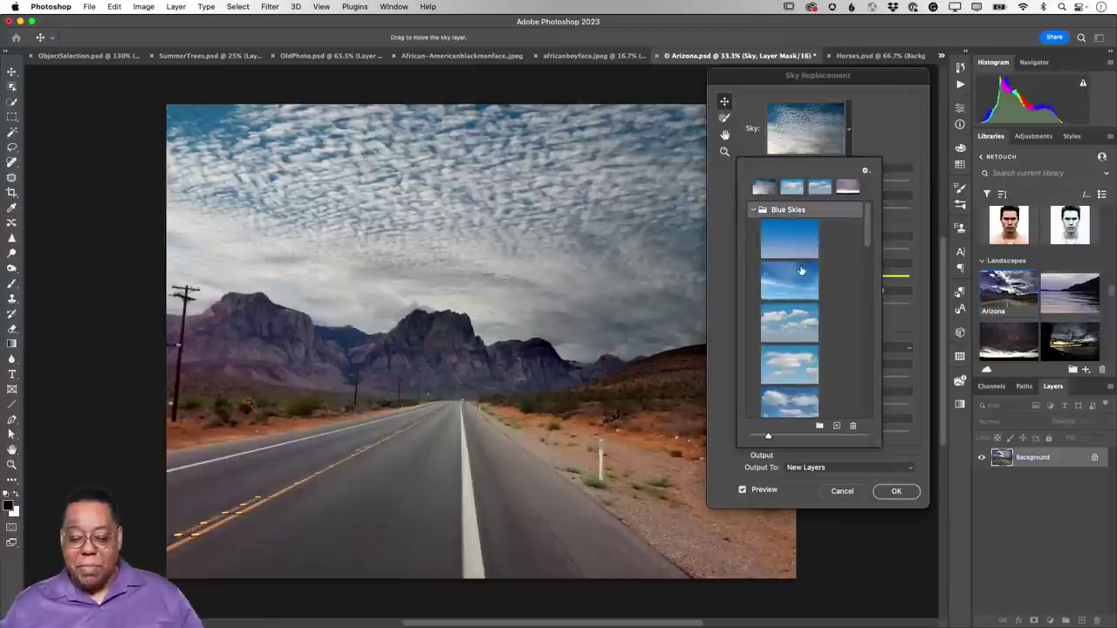
left_click(753, 210)
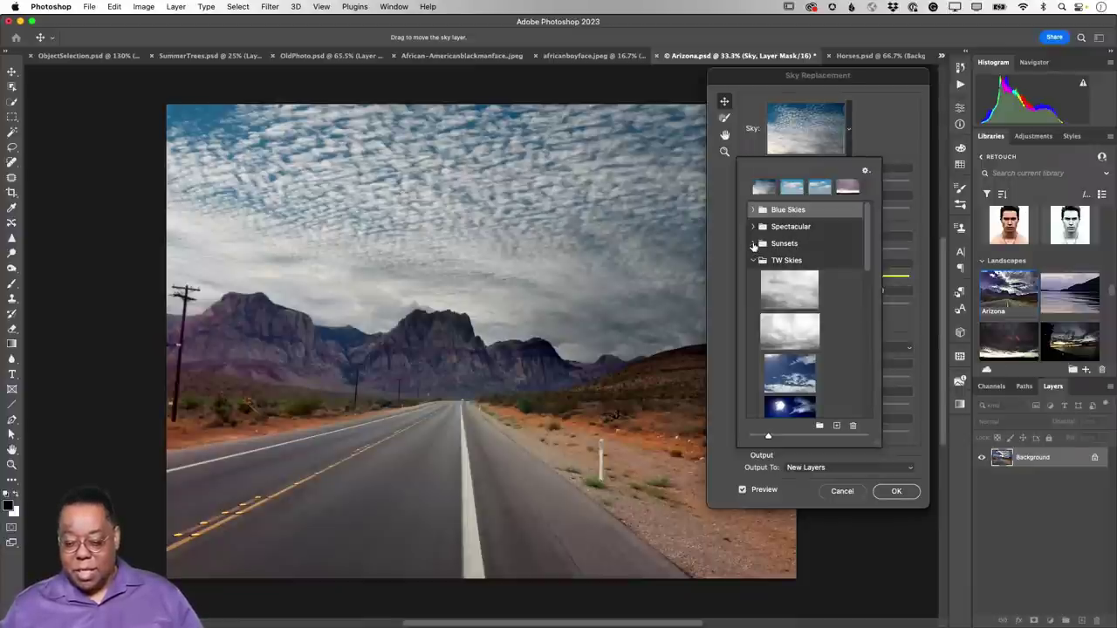
Preview the first sky in the Sunsets group, with dark clouds and an orange horizon, and collapse the group.
left_click(756, 245)
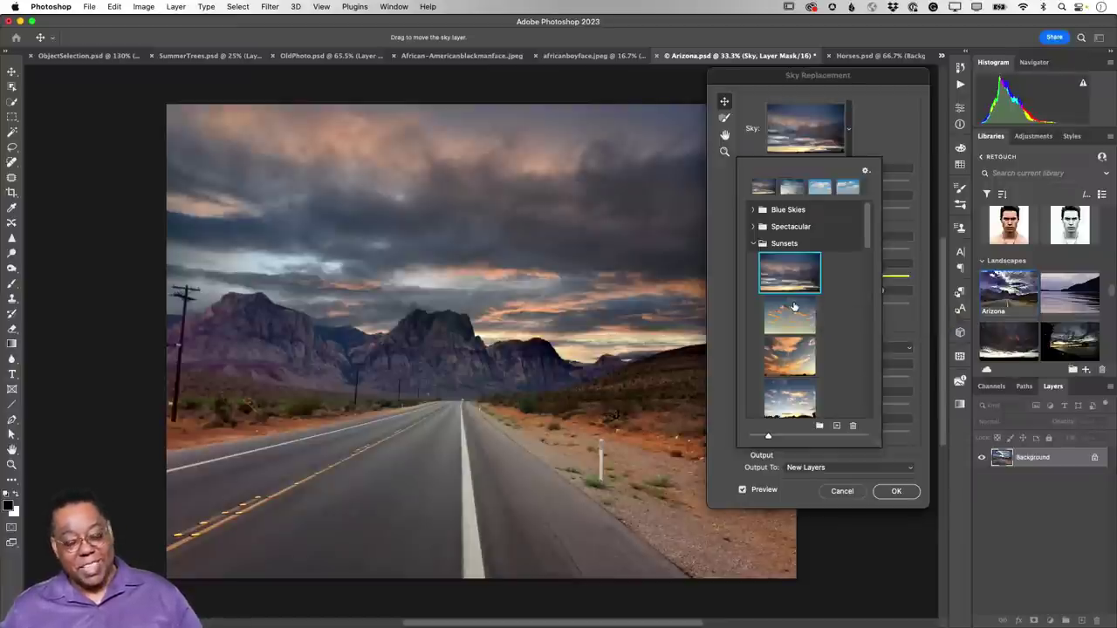
left_click(752, 246)
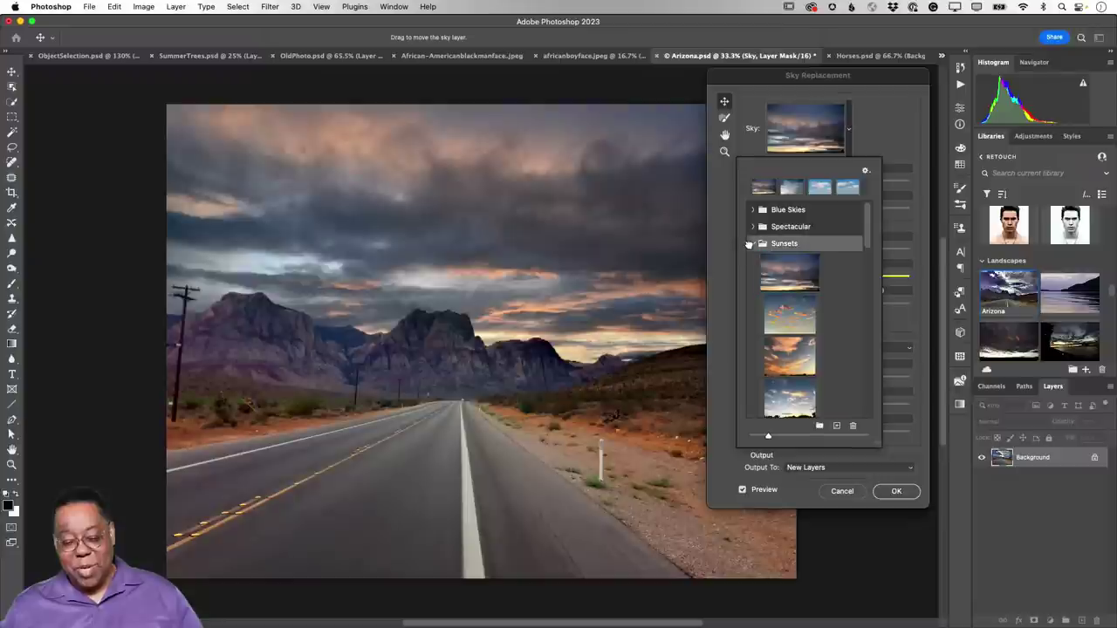
left_click(753, 245)
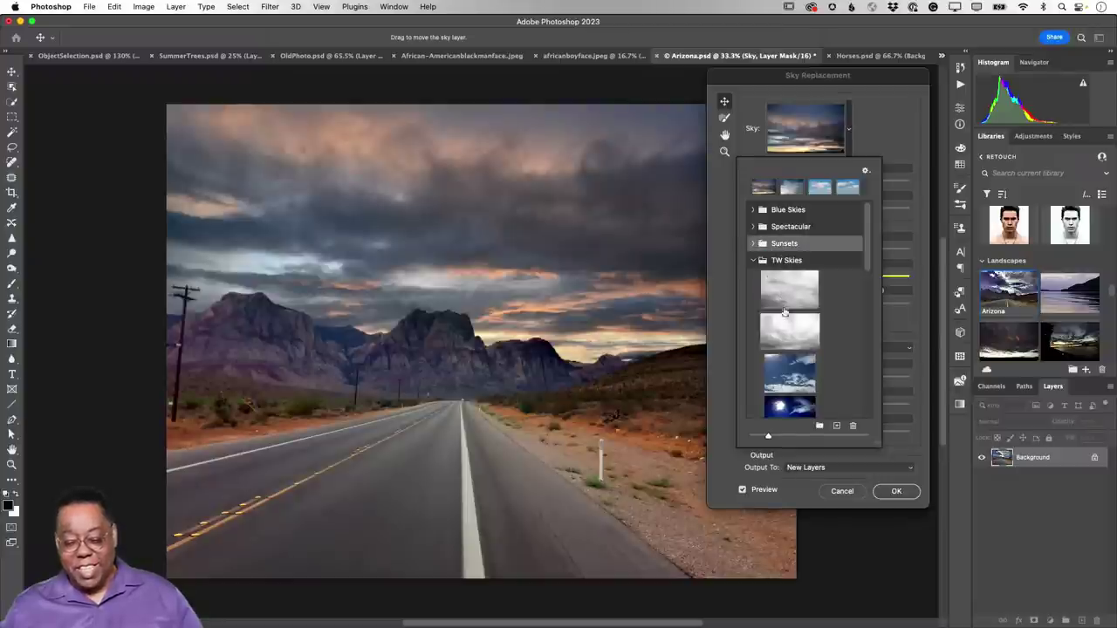
Try two blue cloudy skies from the TW Skies group, and shift the one with dark trees slightly upward in the photo.
left_click(791, 366)
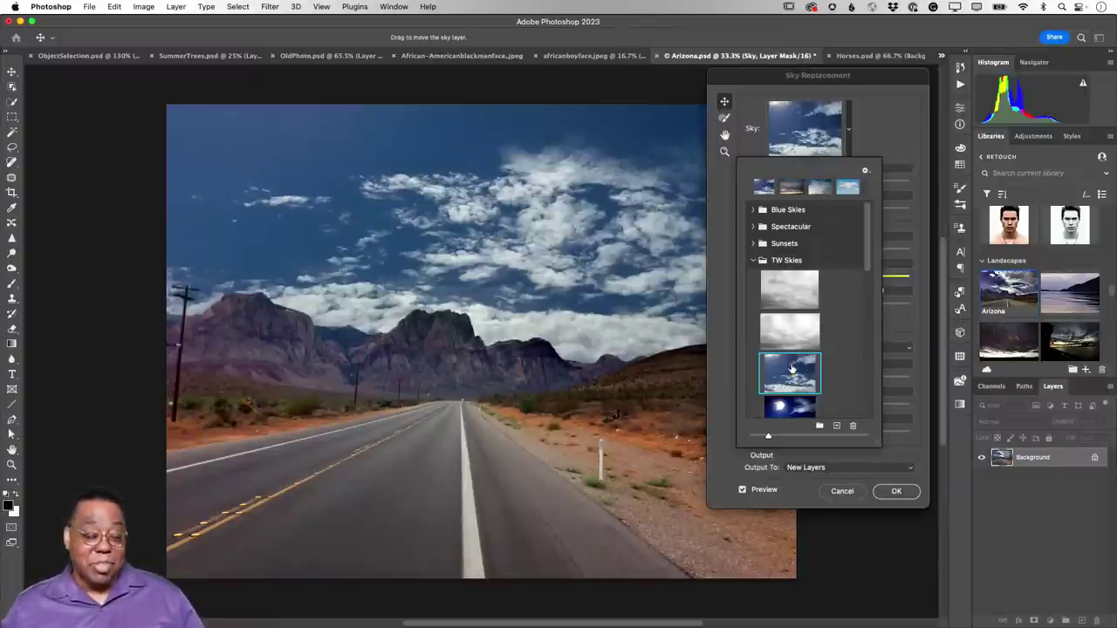
scroll(791, 369, "down", 10)
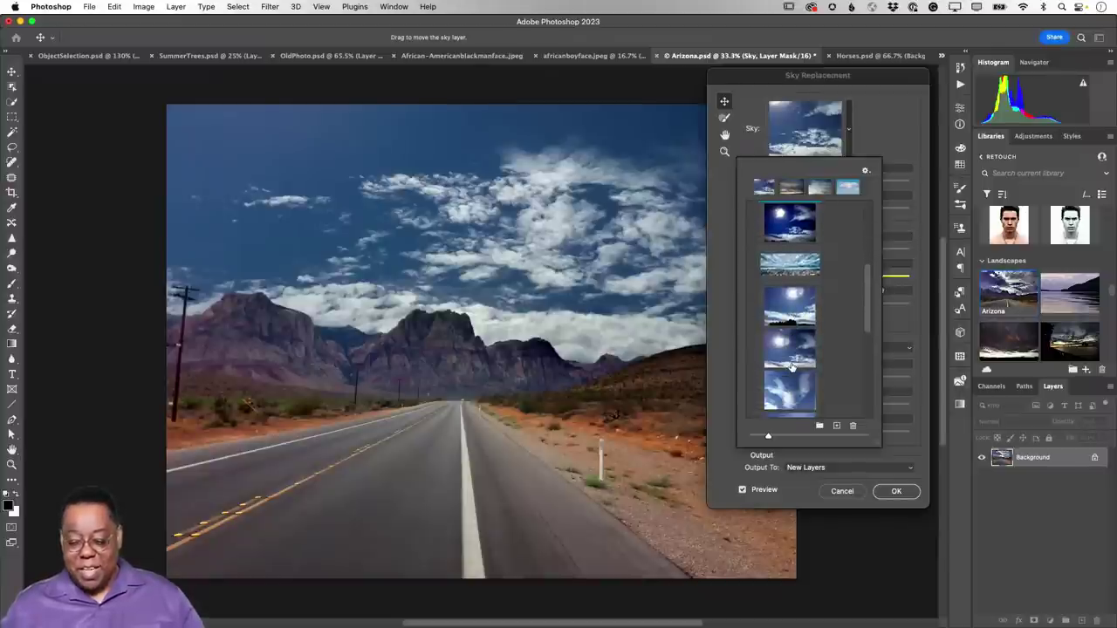
scroll(792, 369, "down", 5)
left_click(792, 349)
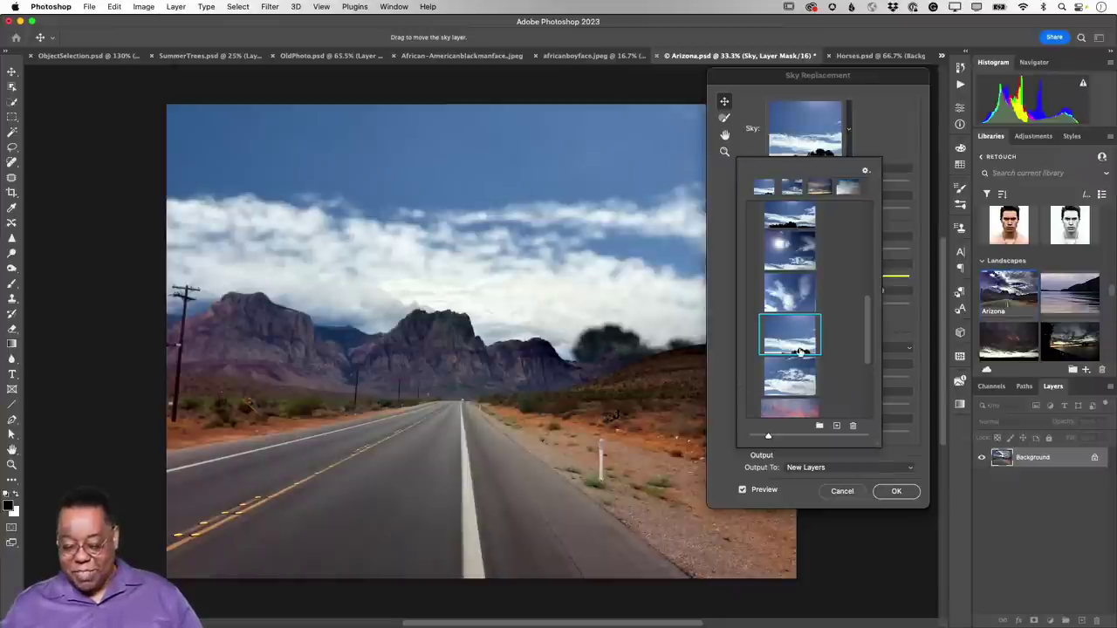
left_click(593, 284)
left_click_drag(593, 285, 586, 261)
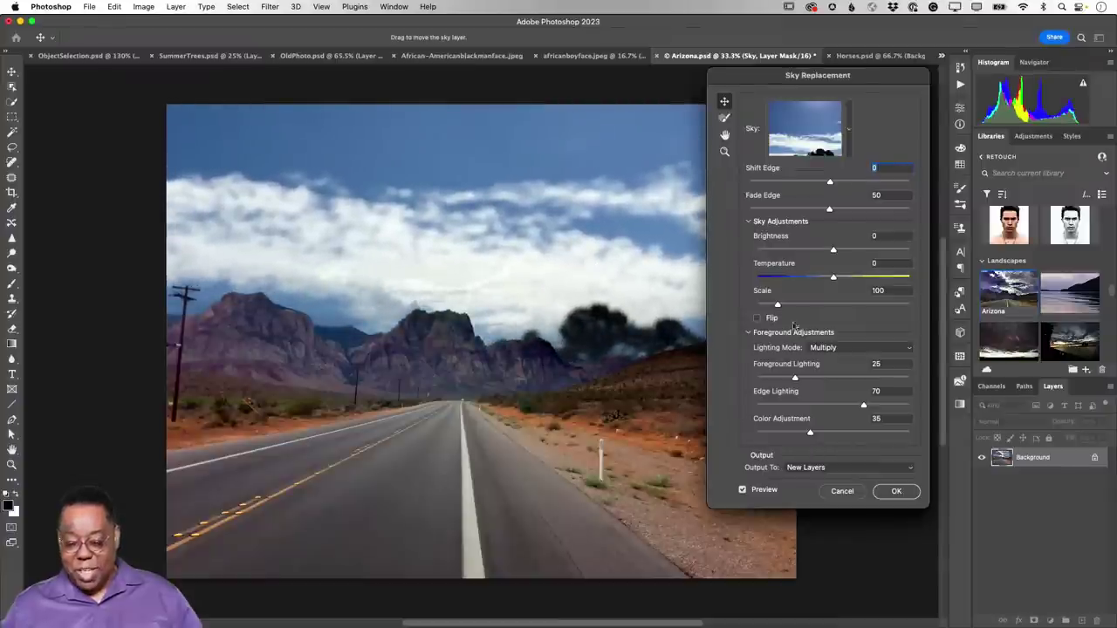
Try the gray cloud and pink sunset skies from TW Skies, and the glowing-cloud canyon sky from Firefly Skies.
left_click(847, 132)
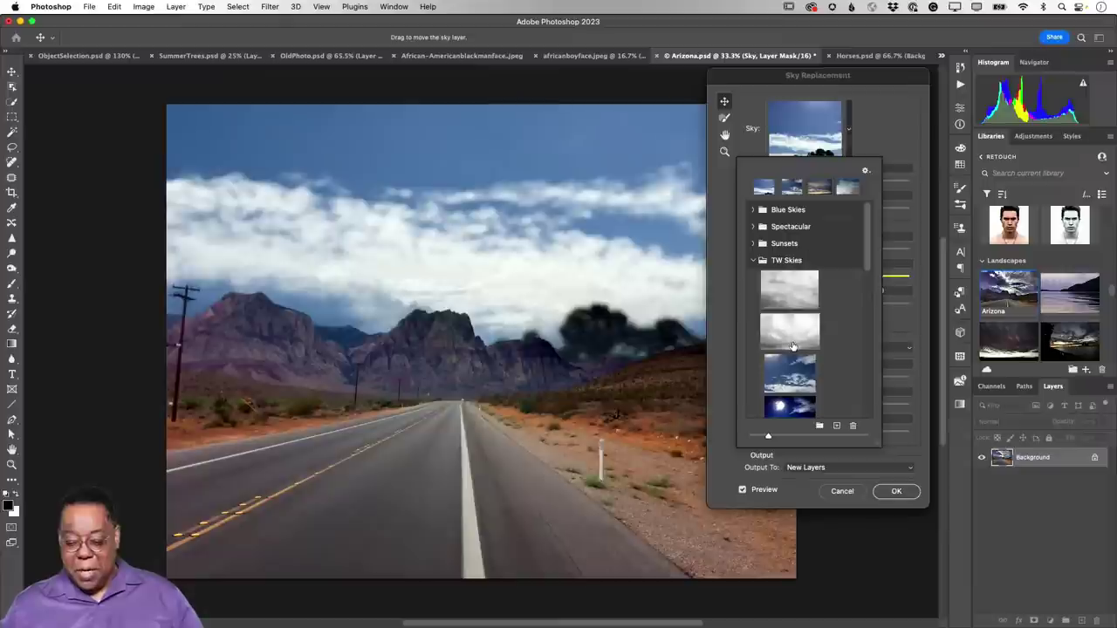
scroll(817, 381, "down", 2)
scroll(817, 381, "down", 2)
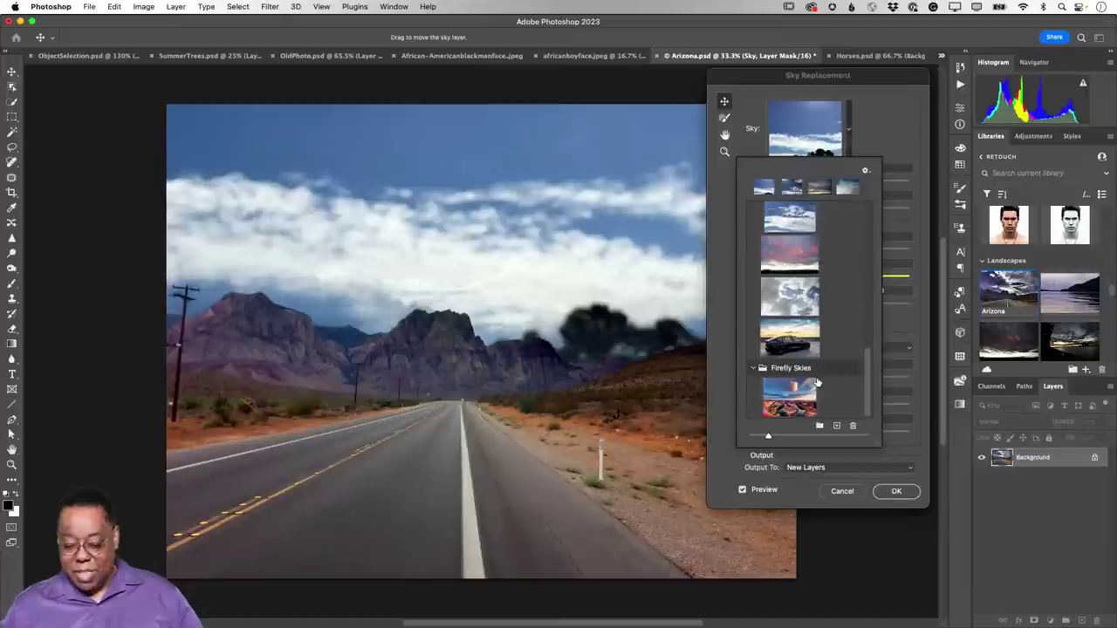
left_click(790, 307)
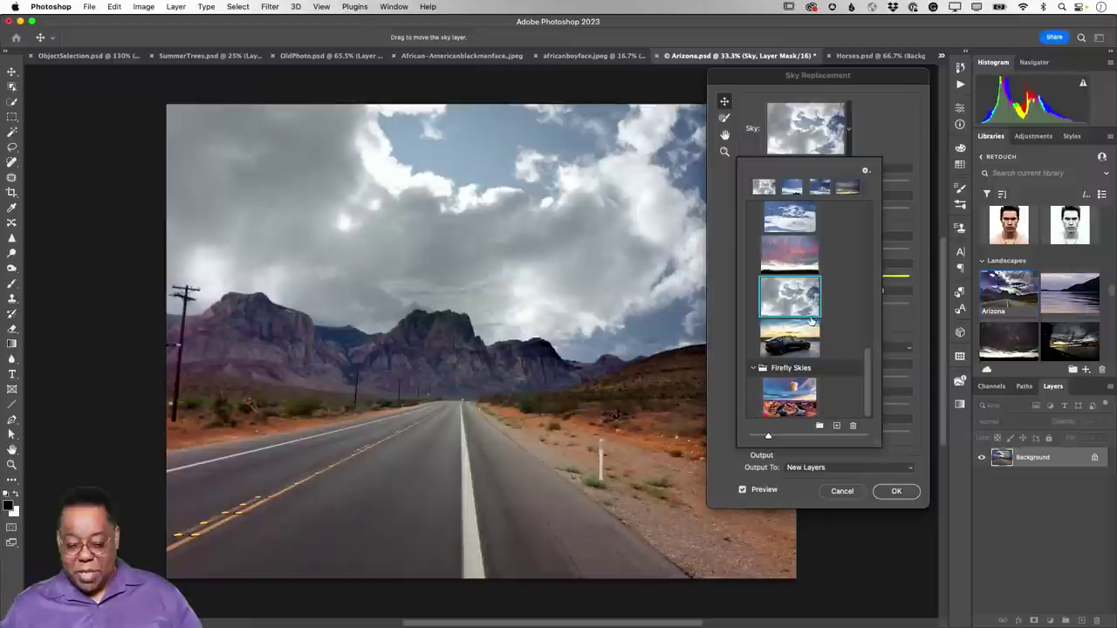
left_click(794, 254)
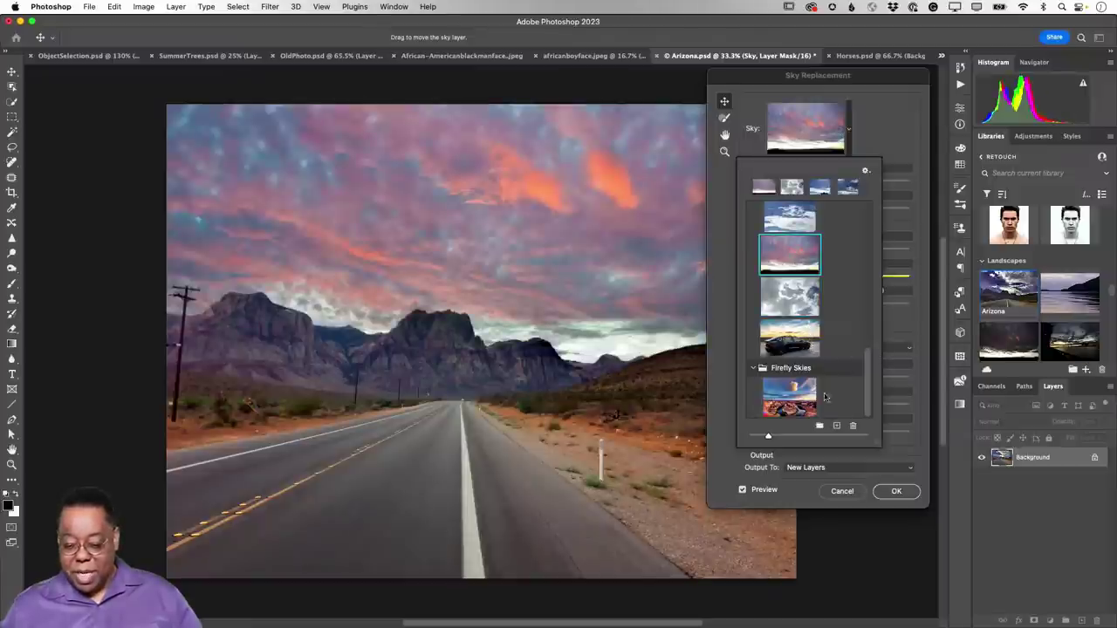
left_click(790, 397)
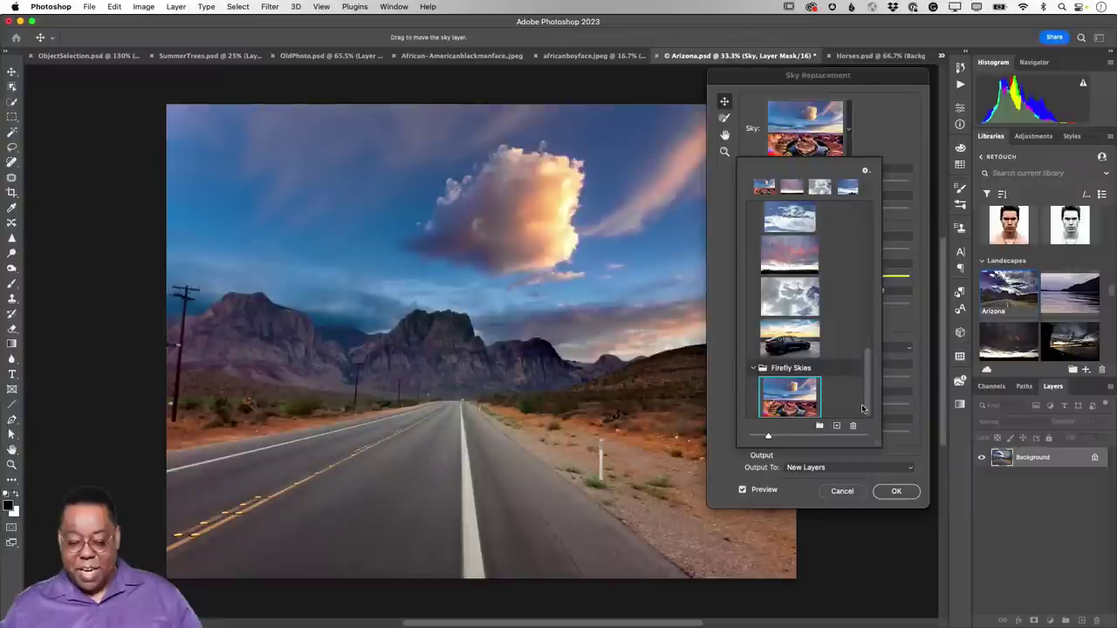
Choose the TW Skies image with a bright sun above white clouds and dark trees, and apply the replacement to new layers.
scroll(812, 336, "up", 4)
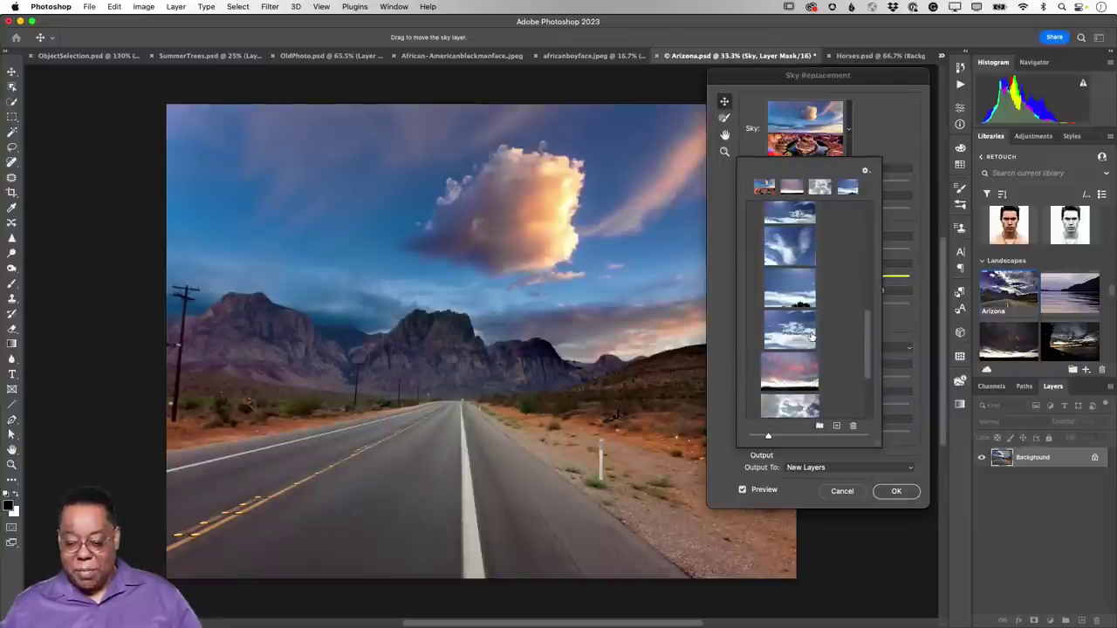
scroll(811, 336, "up", 6)
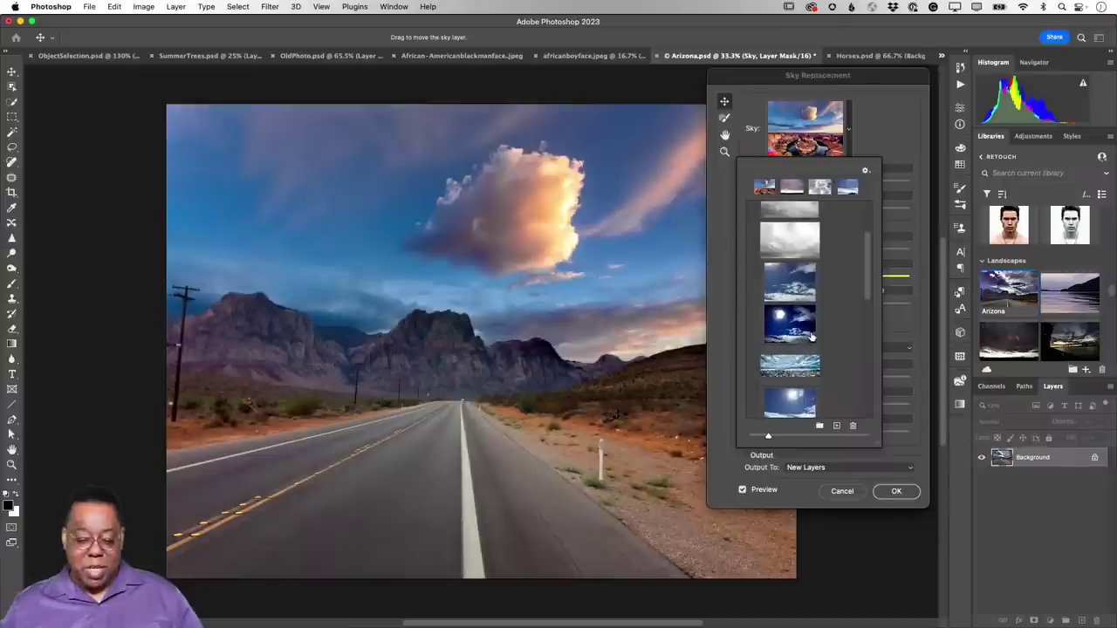
scroll(812, 336, "up", 2)
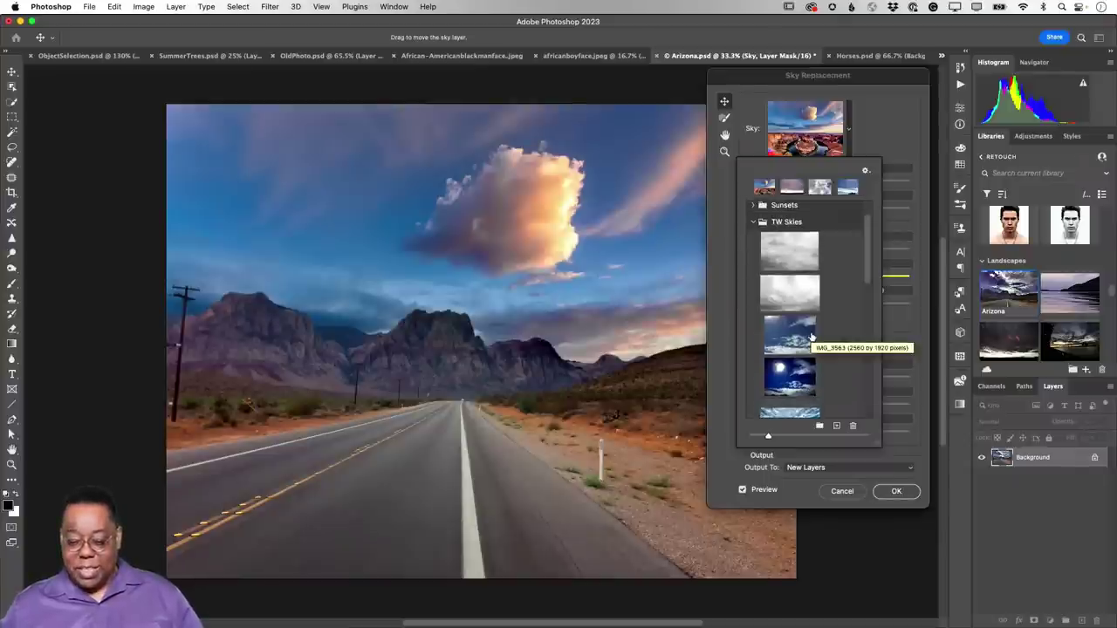
scroll(812, 336, "up", 2)
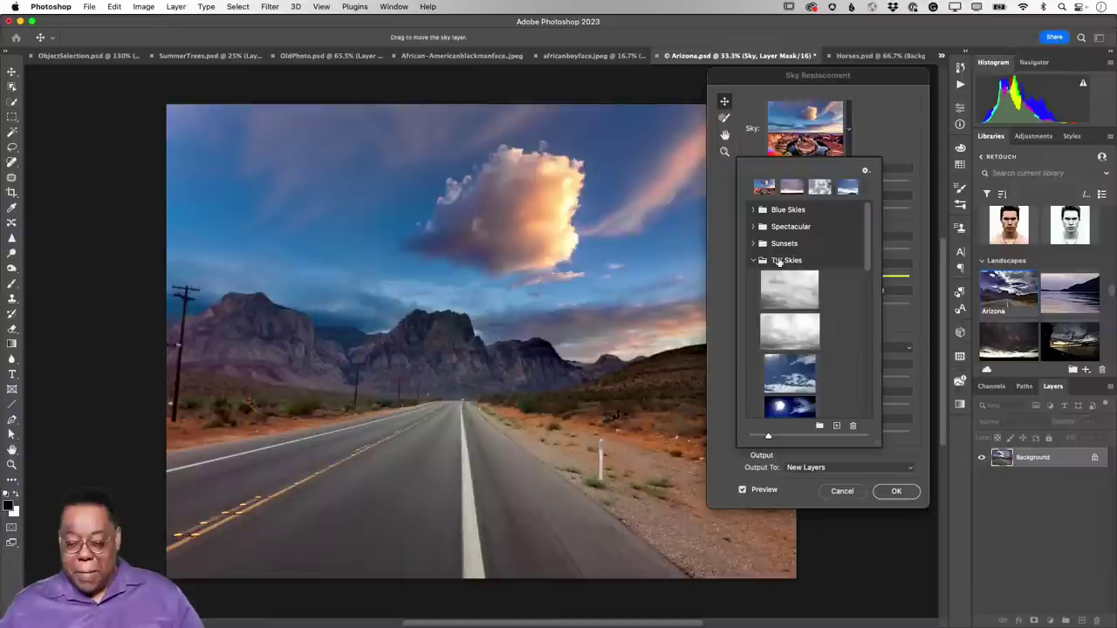
scroll(790, 301, "down", 4)
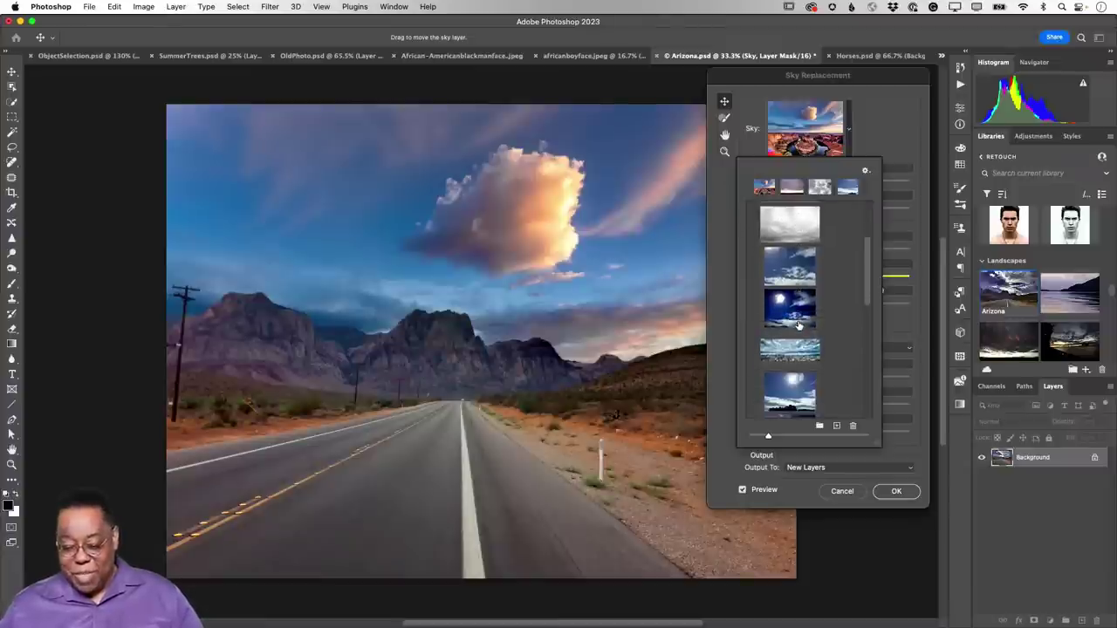
left_click(799, 365)
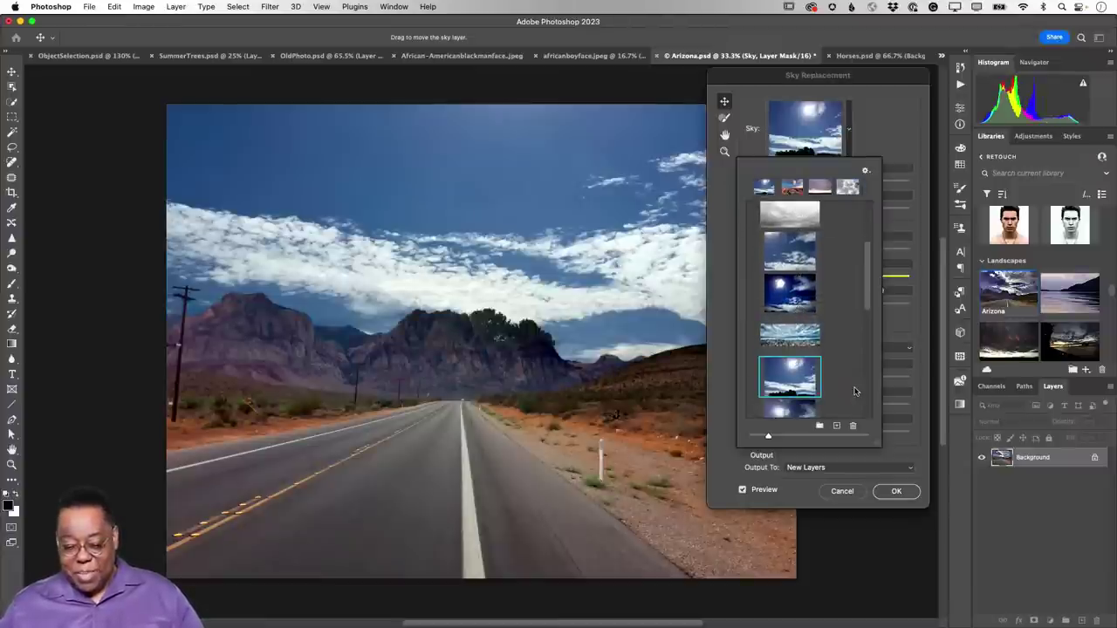
left_click(889, 128)
left_click(899, 490)
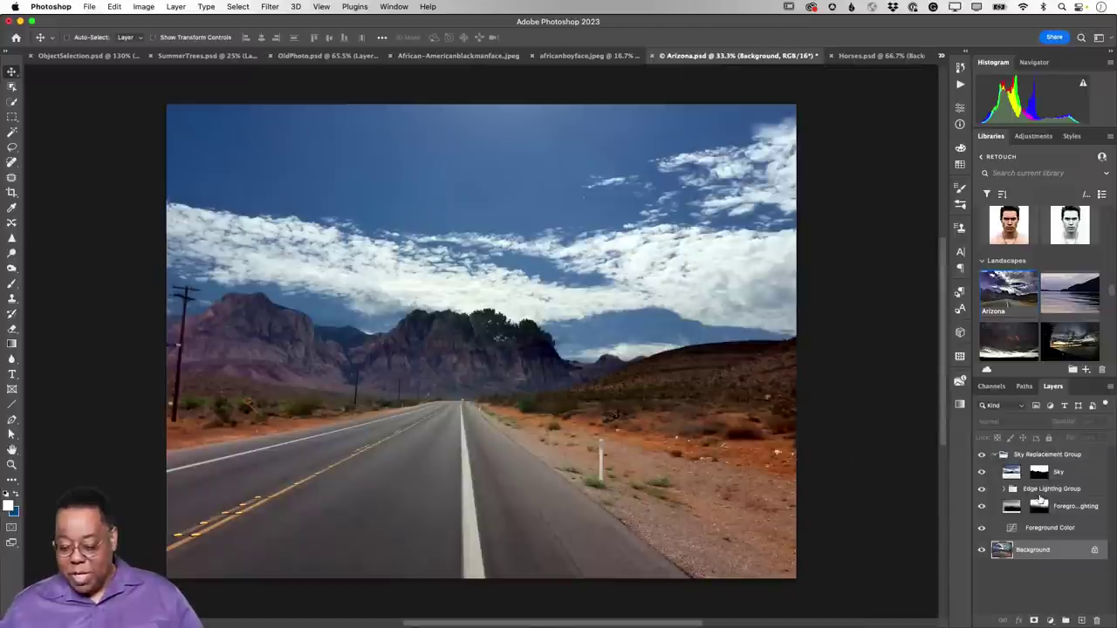
Compare the new sky with the original by toggling the Sky Replacement Group's visibility, and expand the group to inspect its layers.
left_click(992, 460)
left_click(994, 455)
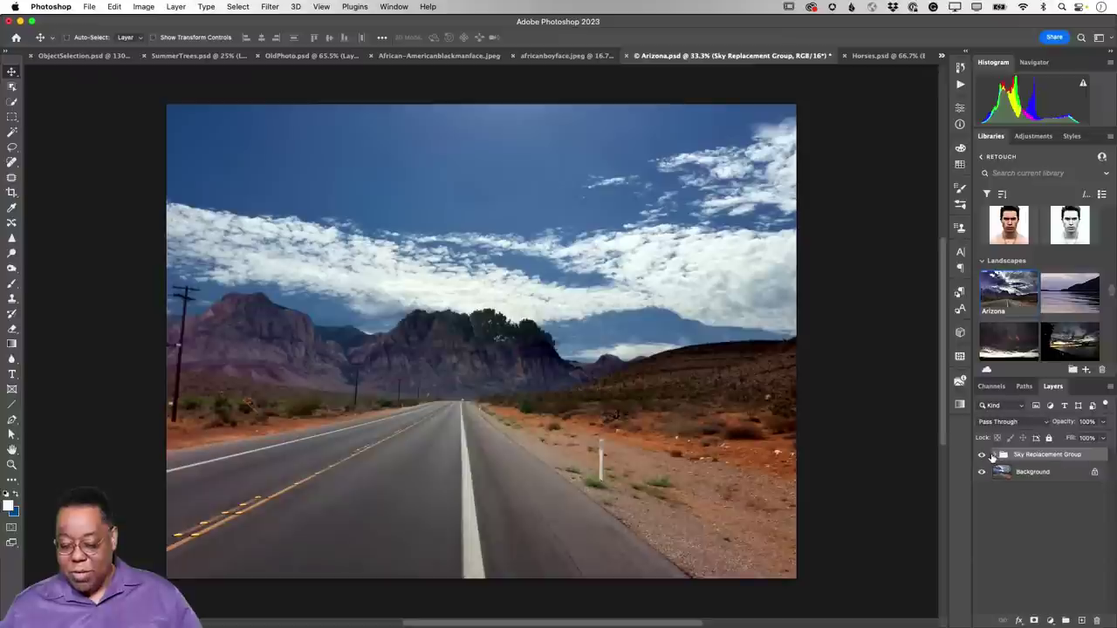
left_click(982, 456)
left_click(982, 456)
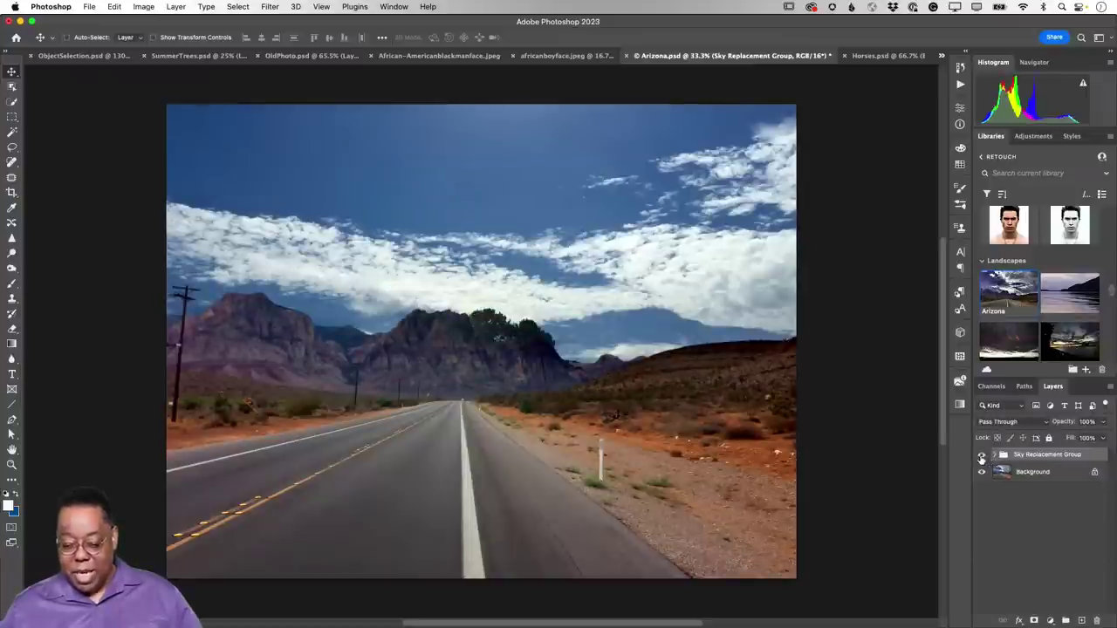
left_click(982, 456)
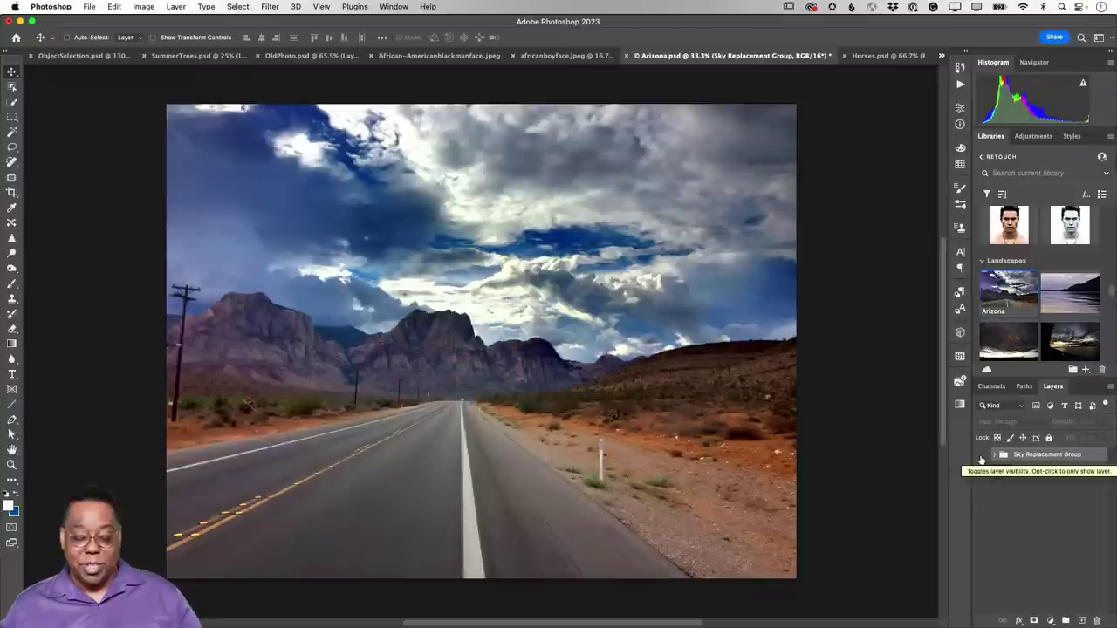
left_click(982, 456)
left_click(994, 455)
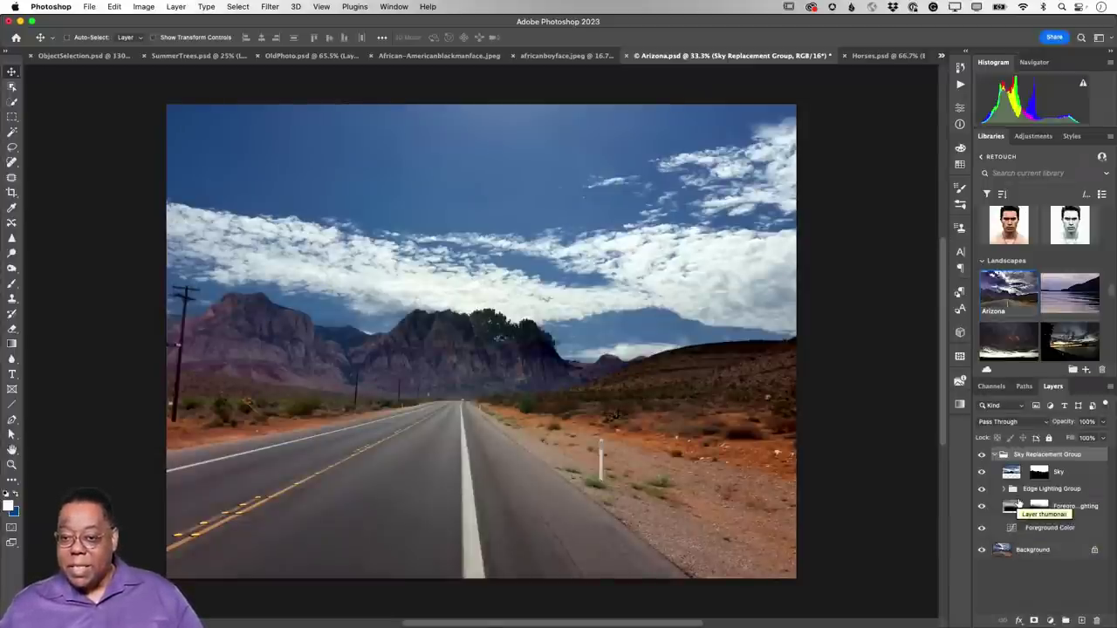
Bring up the Horses.psd document and select the white grazing horse in the background with the Object Selection tool.
left_click(883, 56)
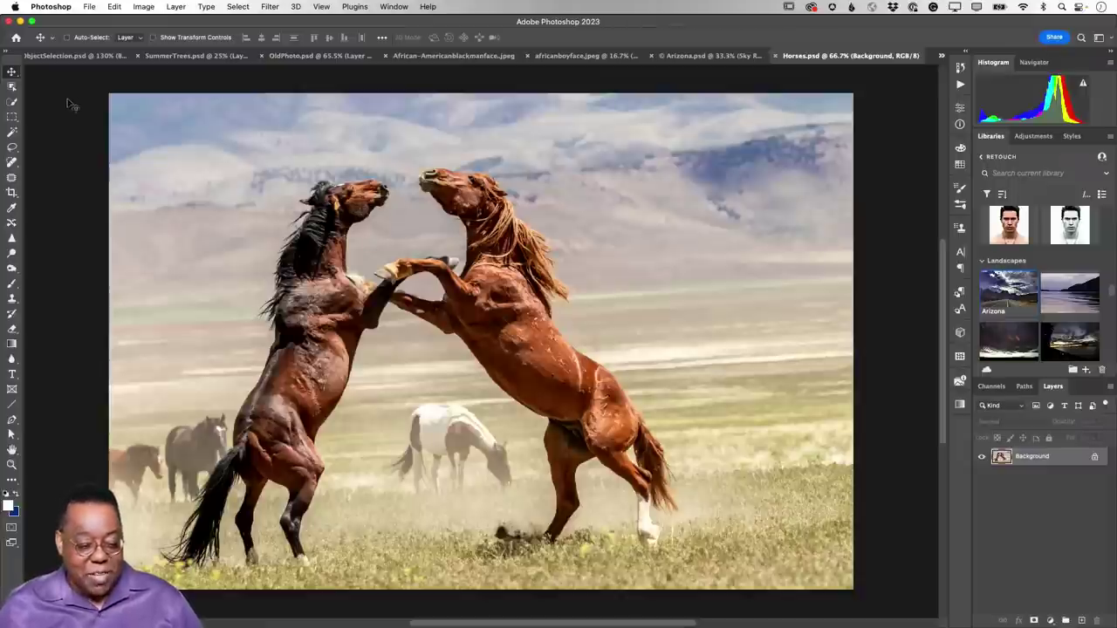
left_click(11, 87)
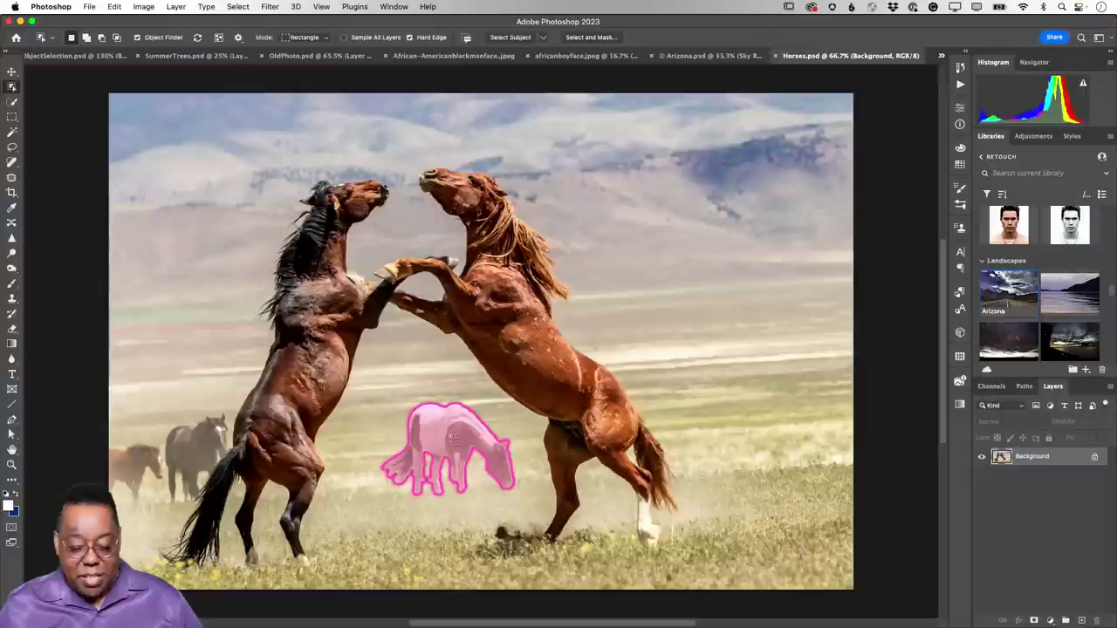
left_click(451, 437)
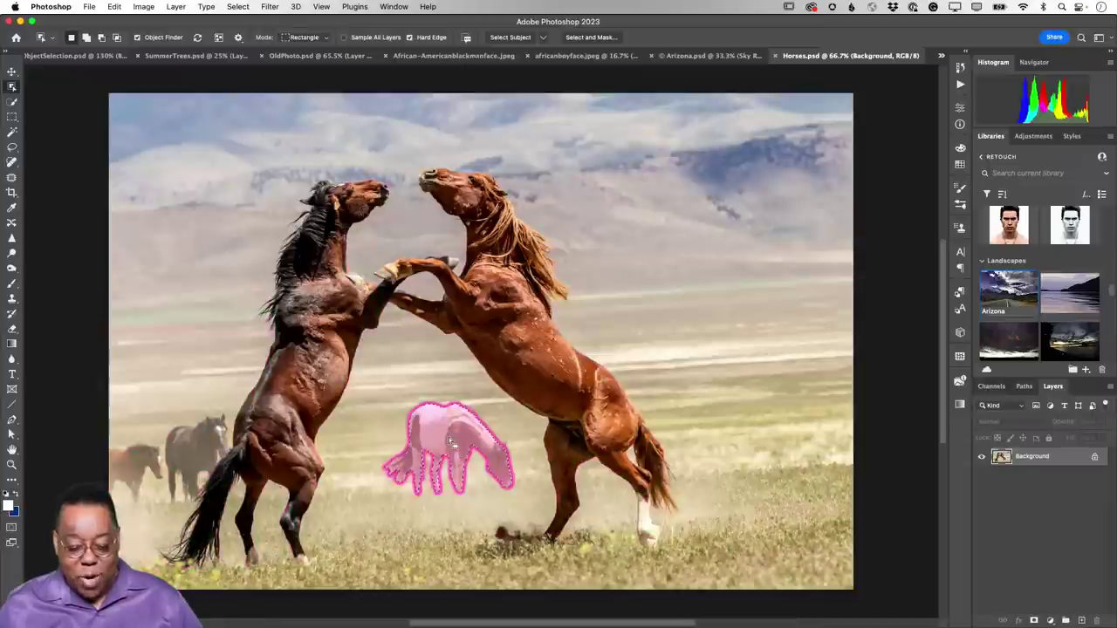
left_click(11, 71)
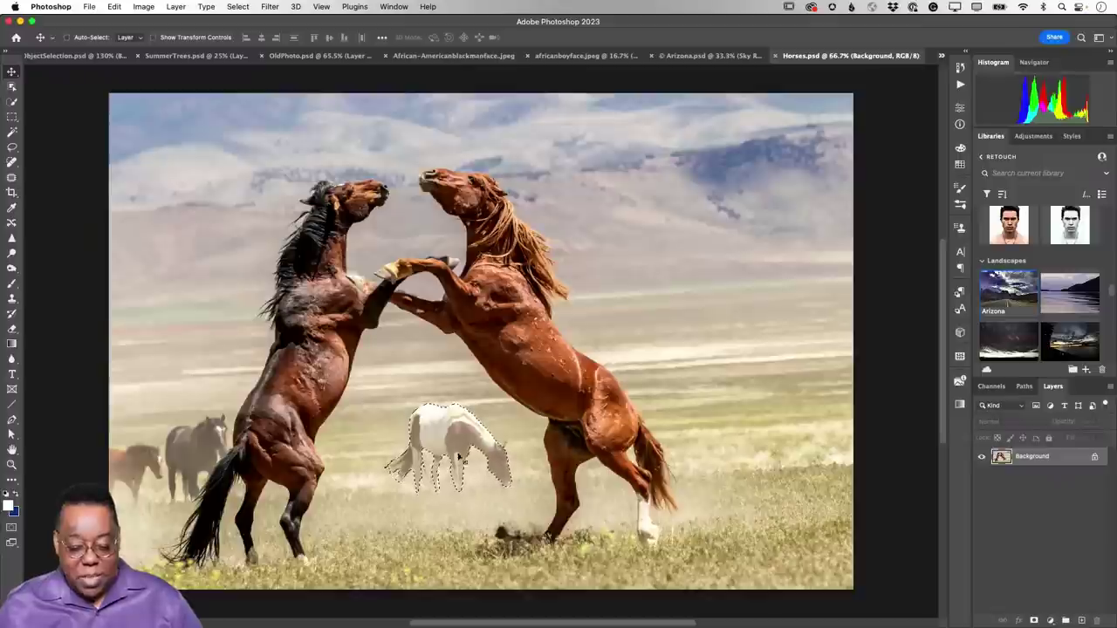
right_click(446, 433)
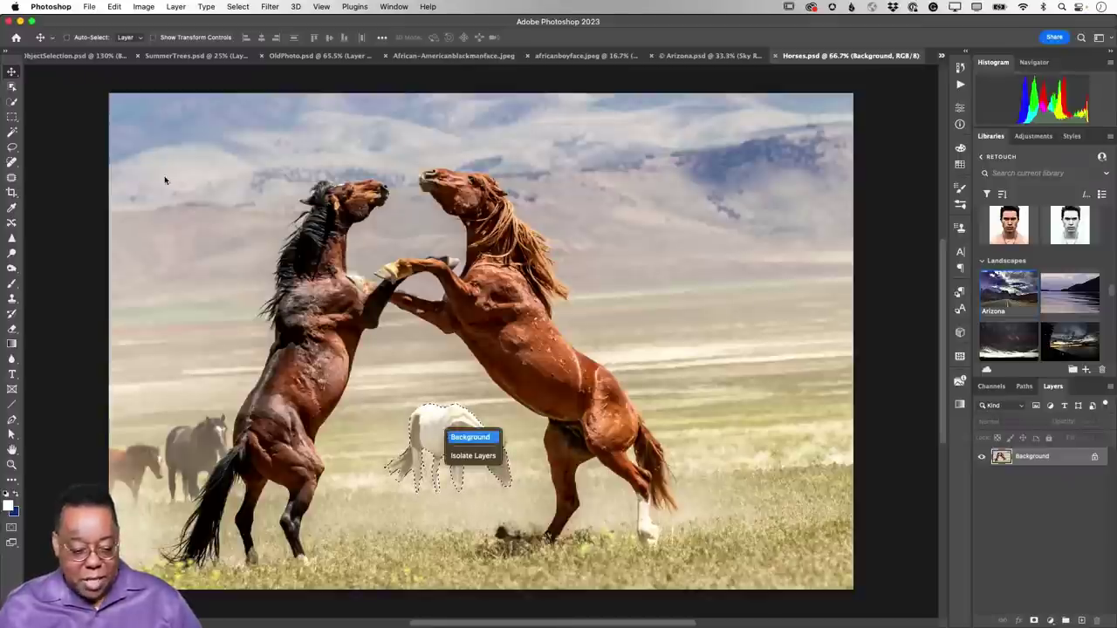
left_click(11, 86)
left_click(11, 85)
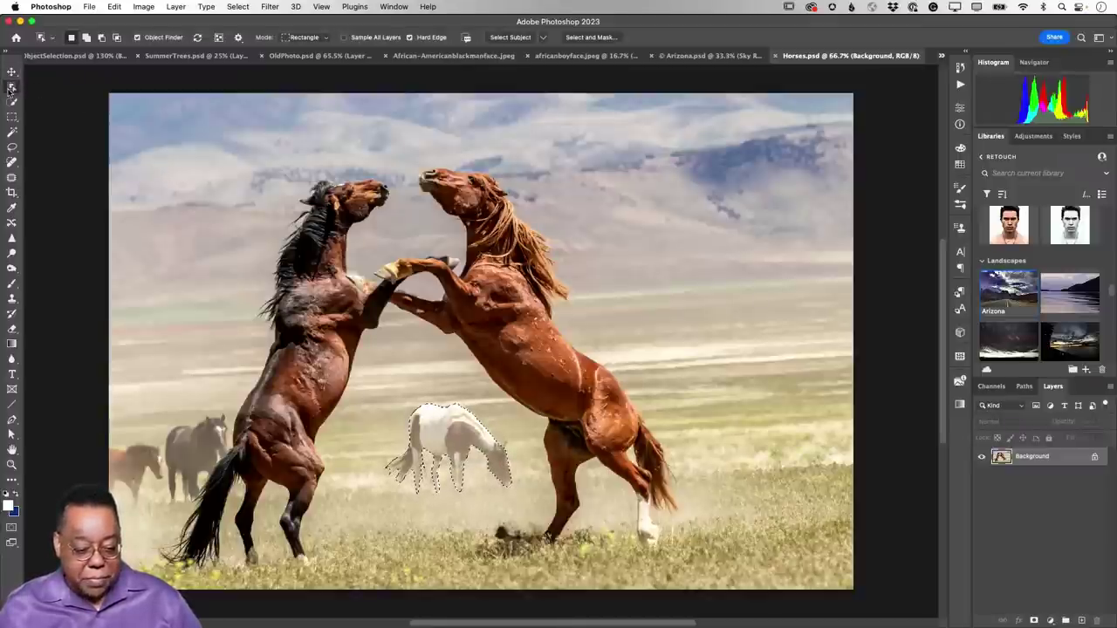
Remove the selected white horse from the photo using Delete and Fill Selection.
right_click(442, 426)
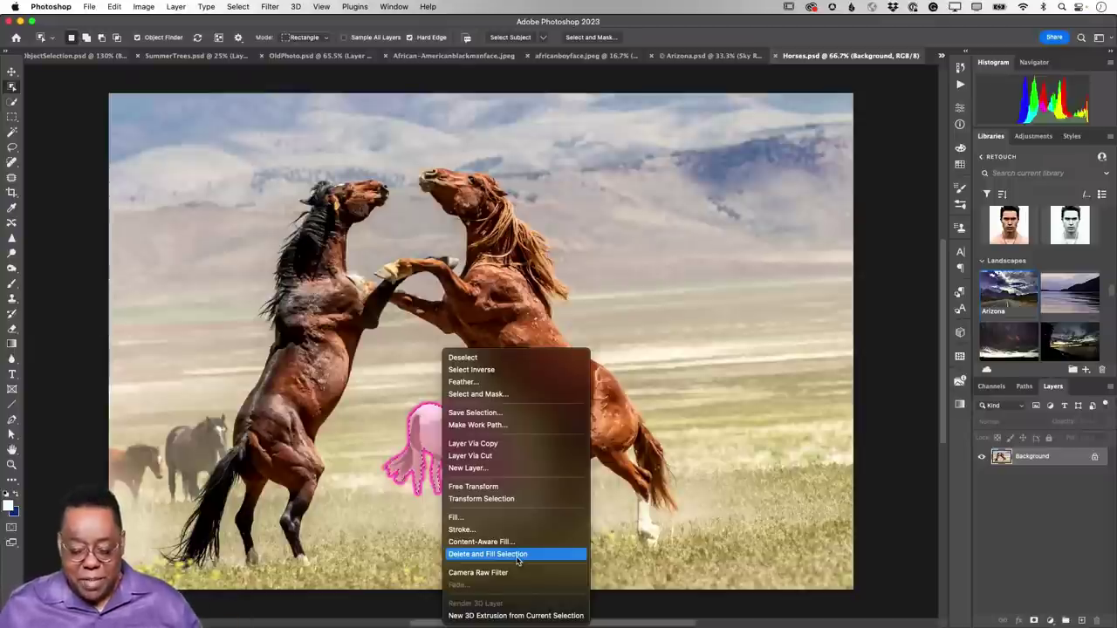
left_click(517, 561)
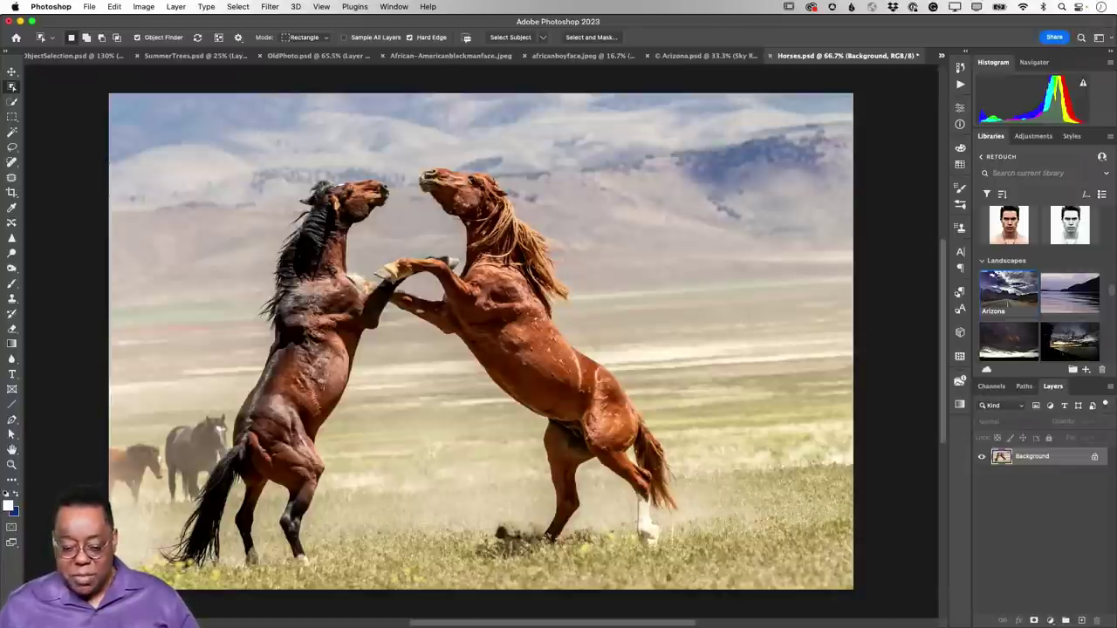
Switch to Adobe Photoshop (Beta) and paint over the lamp hanging from the arch with the Remove tool at size 300.
key("super+Tab")
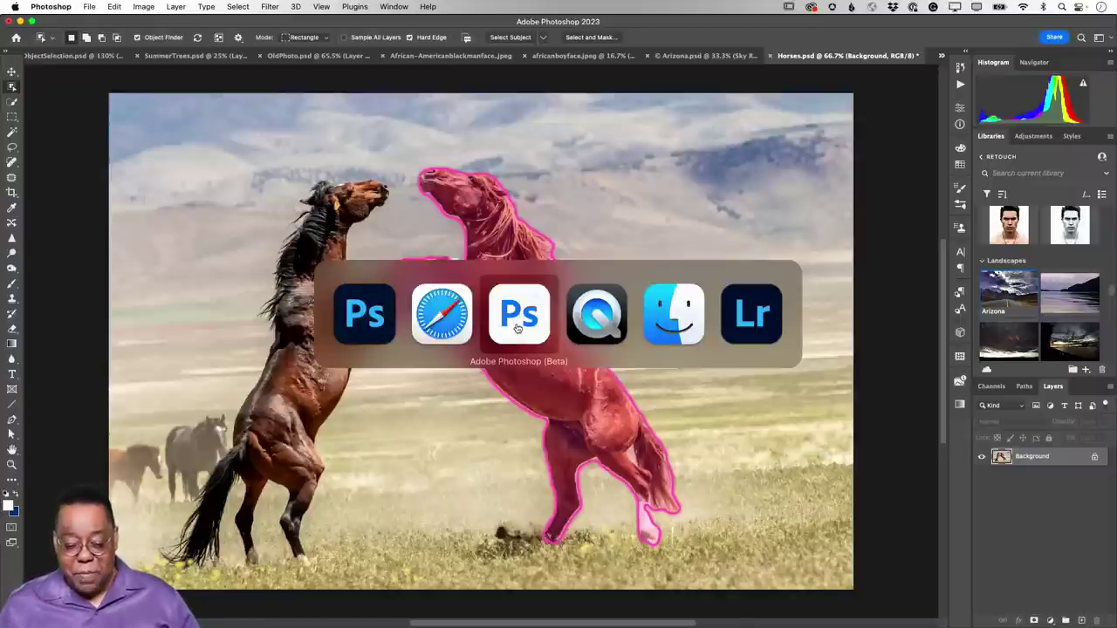
left_click(518, 328)
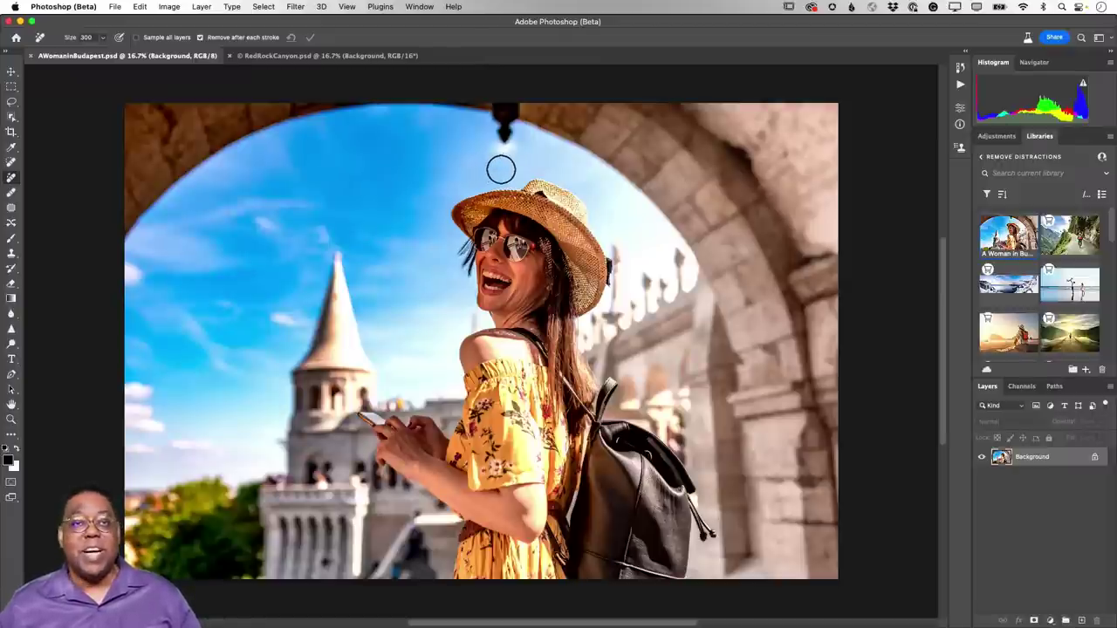
mouse_move(504, 135)
left_mouse_down()
mouse_move(507, 108)
mouse_move(504, 126)
left_mouse_up()
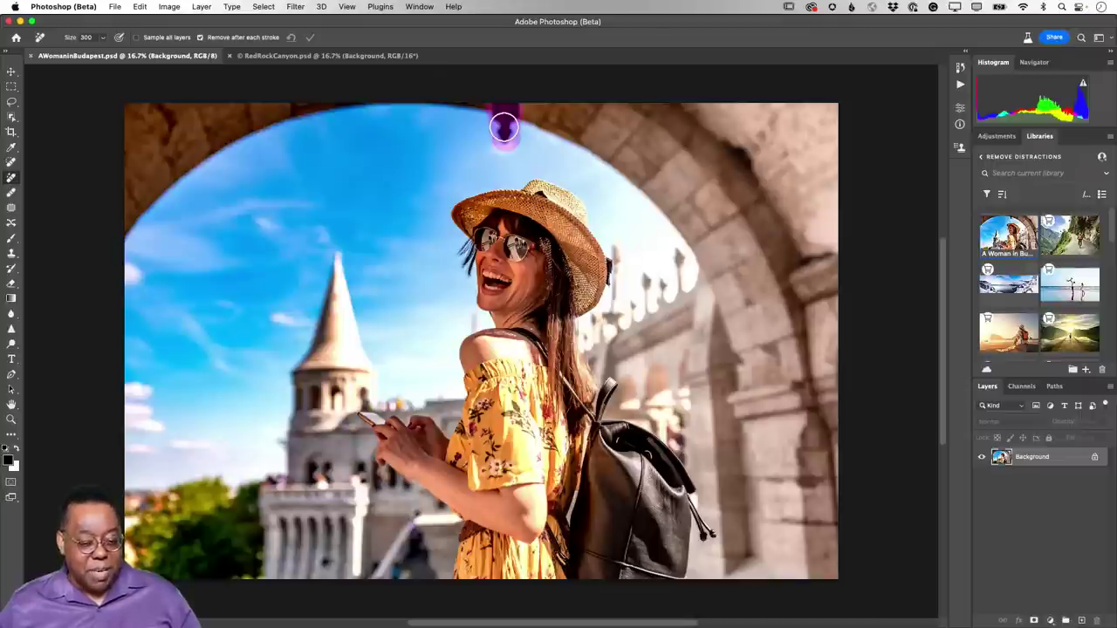
left_click_drag(504, 127, 504, 127)
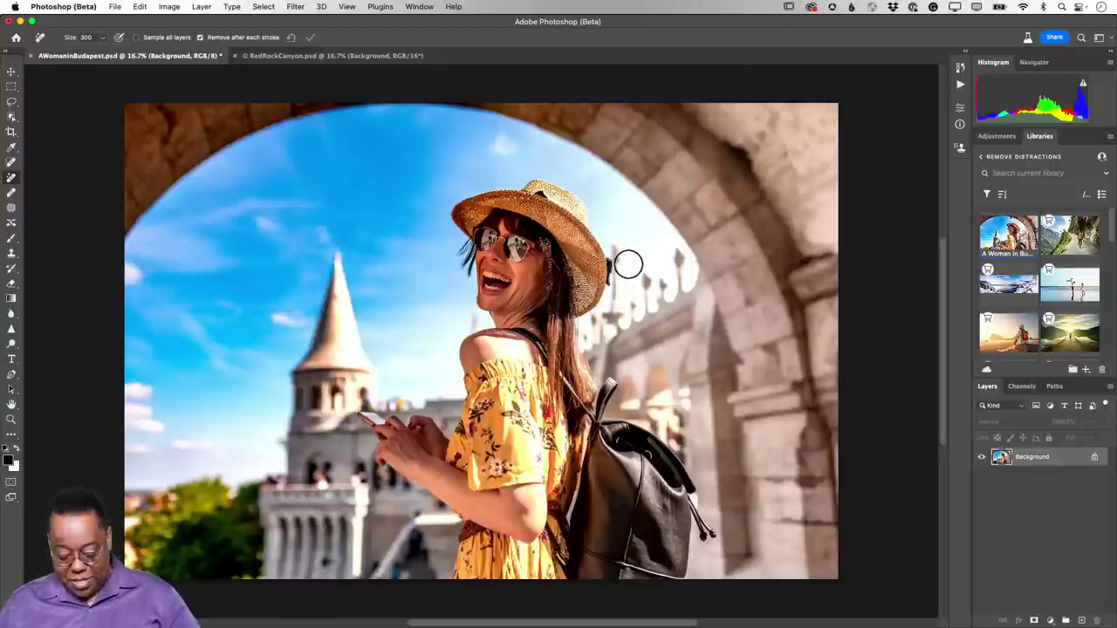
Reduce the Remove tool's size to 175 and paint over the blurred spire right beside the woman's hat brim.
key("bracketleft")
key("bracketleft")
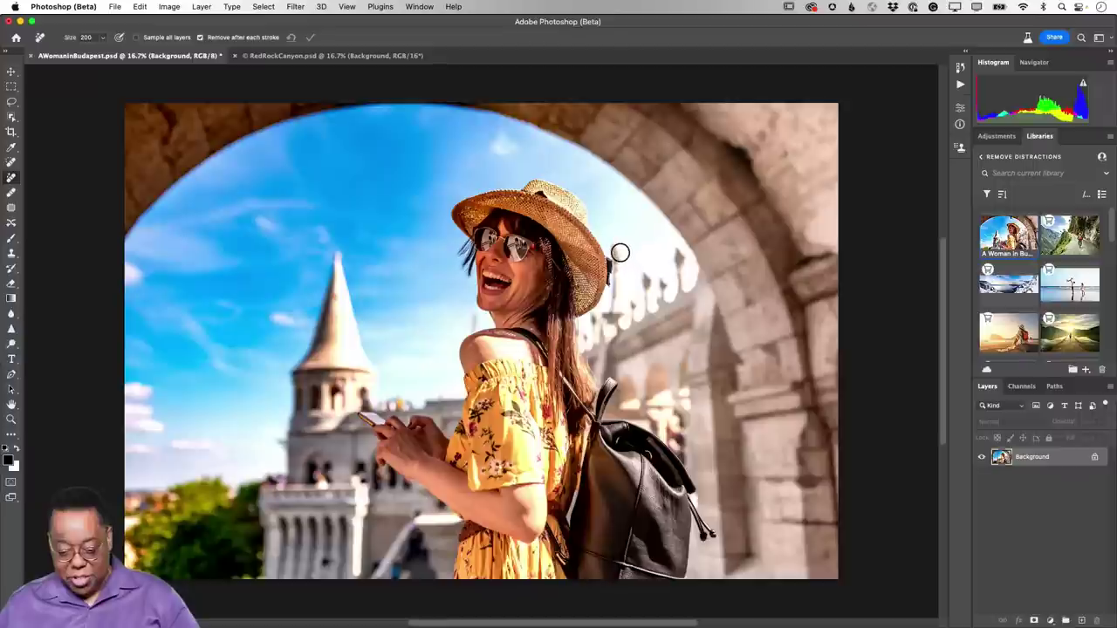
key("bracketleft")
mouse_move(617, 250)
left_mouse_down()
mouse_move(611, 315)
mouse_move(594, 320)
mouse_move(609, 317)
mouse_move(601, 330)
mouse_move(618, 315)
left_mouse_up()
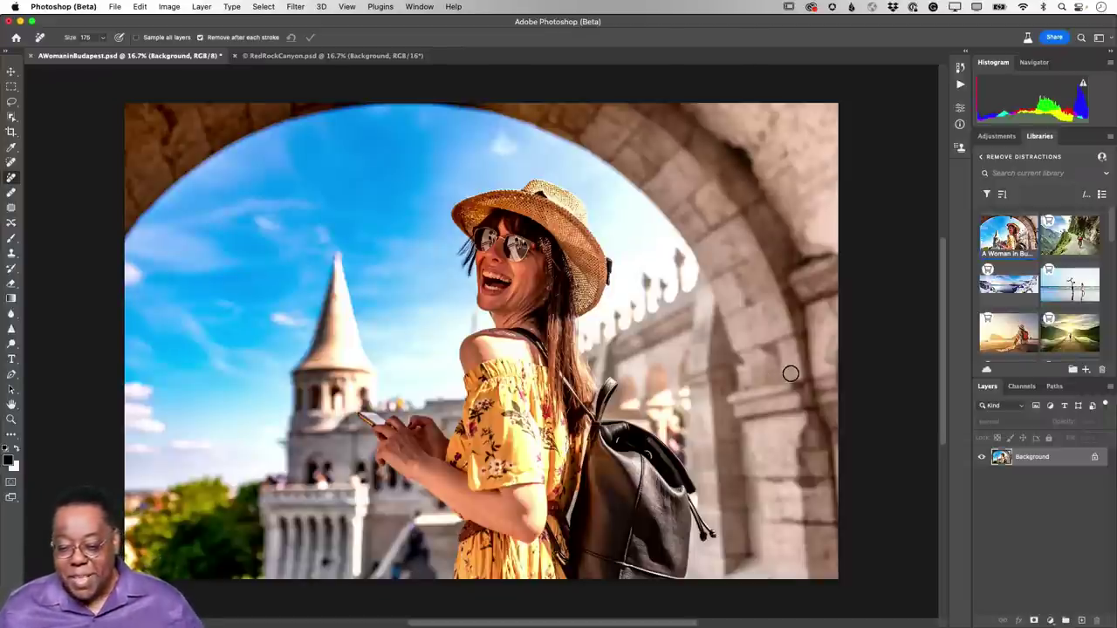
Bring up RedRockCanyon.psd and remove the softbox, its light stand and the black bag at its base with the Remove tool.
left_click(352, 59)
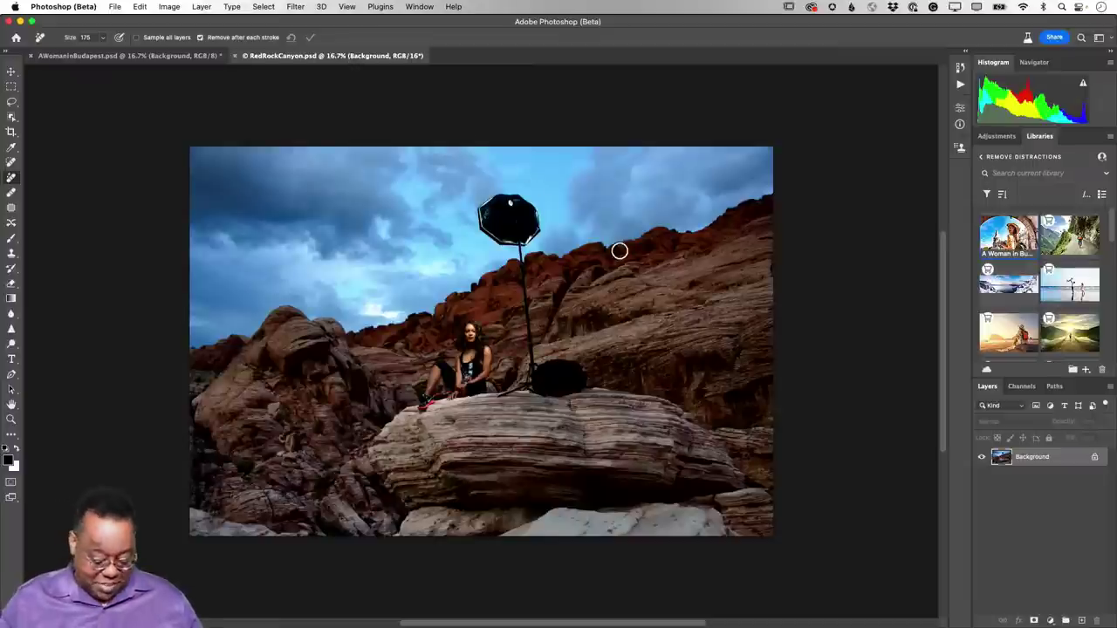
key("super+plus")
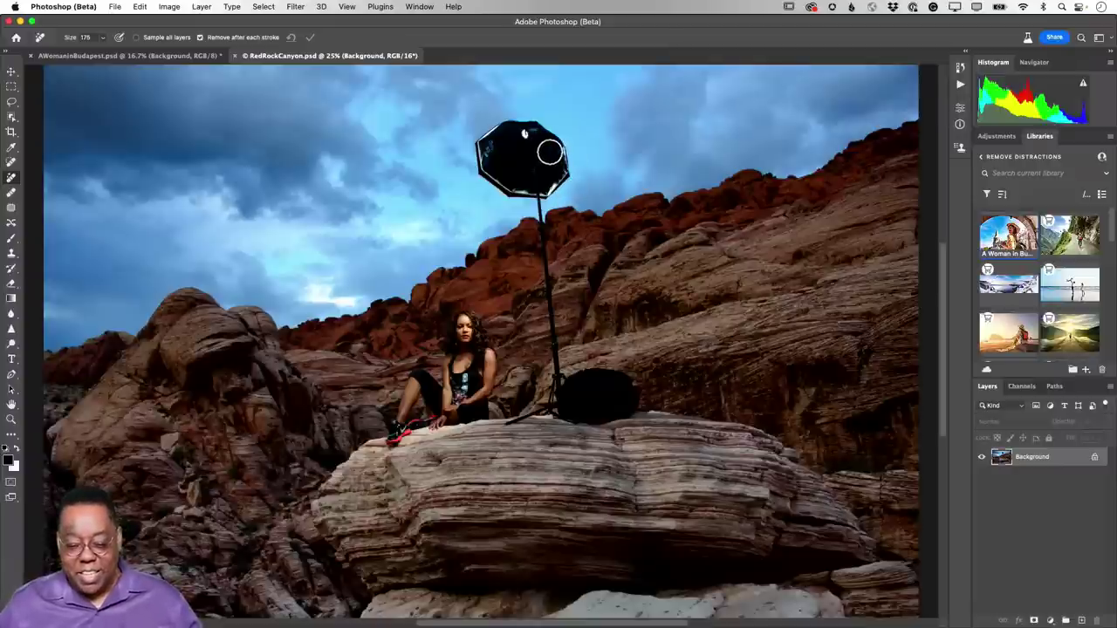
mouse_move(551, 149)
left_mouse_down()
mouse_move(503, 130)
mouse_move(537, 132)
mouse_move(529, 125)
mouse_move(494, 130)
mouse_move(481, 157)
mouse_move(511, 186)
mouse_move(536, 188)
mouse_move(559, 168)
mouse_move(557, 143)
mouse_move(539, 130)
mouse_move(485, 161)
mouse_move(514, 144)
mouse_move(526, 169)
mouse_move(558, 343)
mouse_move(557, 397)
mouse_move(514, 416)
mouse_move(609, 410)
mouse_move(584, 416)
mouse_move(621, 406)
mouse_move(635, 387)
mouse_move(576, 376)
mouse_move(631, 404)
mouse_move(578, 391)
mouse_move(559, 372)
left_mouse_up()
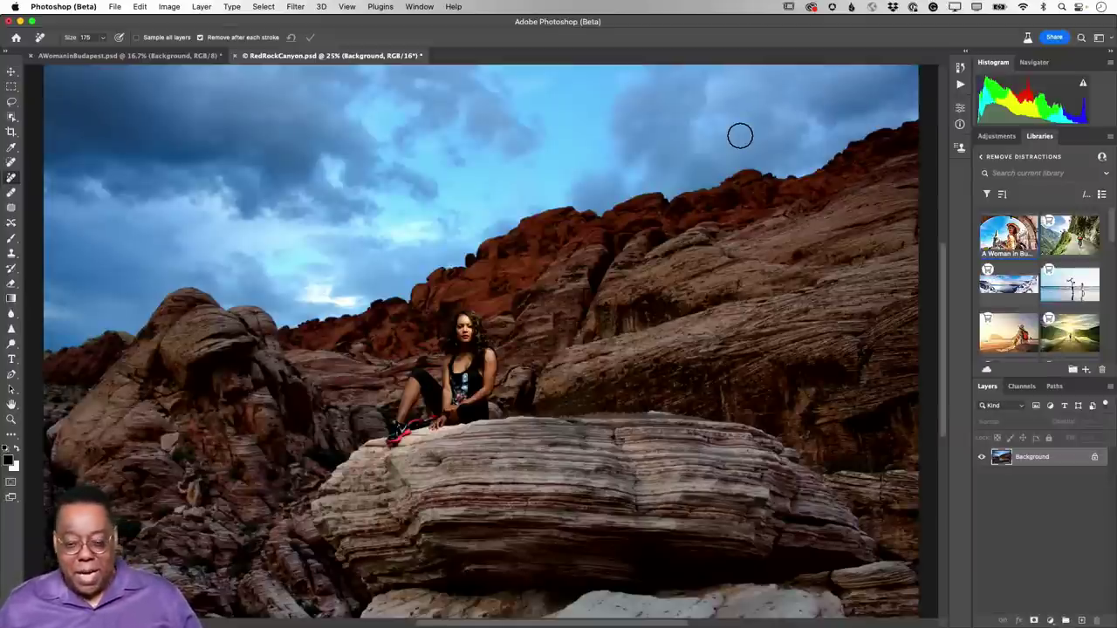
Switch to Adobe Lightroom and open the photo of the woman raising a handbag before the Eiffel Tower in single-photo view.
key("super+Tab")
key("super+Tab")
key("super+Tab")
key("super+Tab")
key("super+Tab")
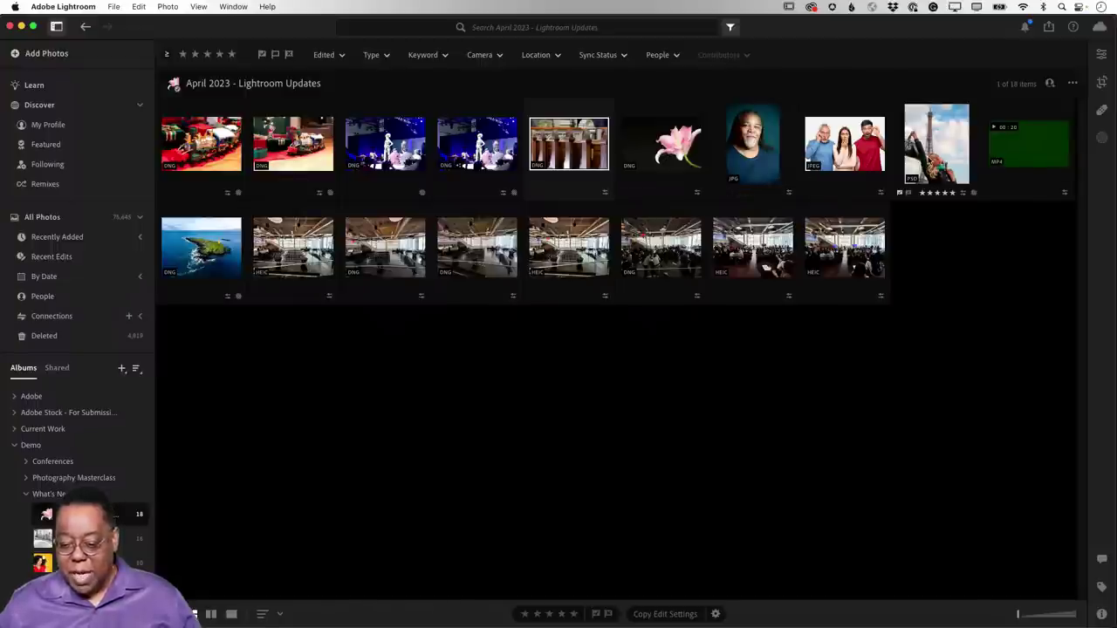
key("d")
key("Right")
key("Right")
key("Right")
key("Right")
Reset all edits on the Eiffel Tower photo and apply the Auto adjustments to it.
left_click(1101, 162)
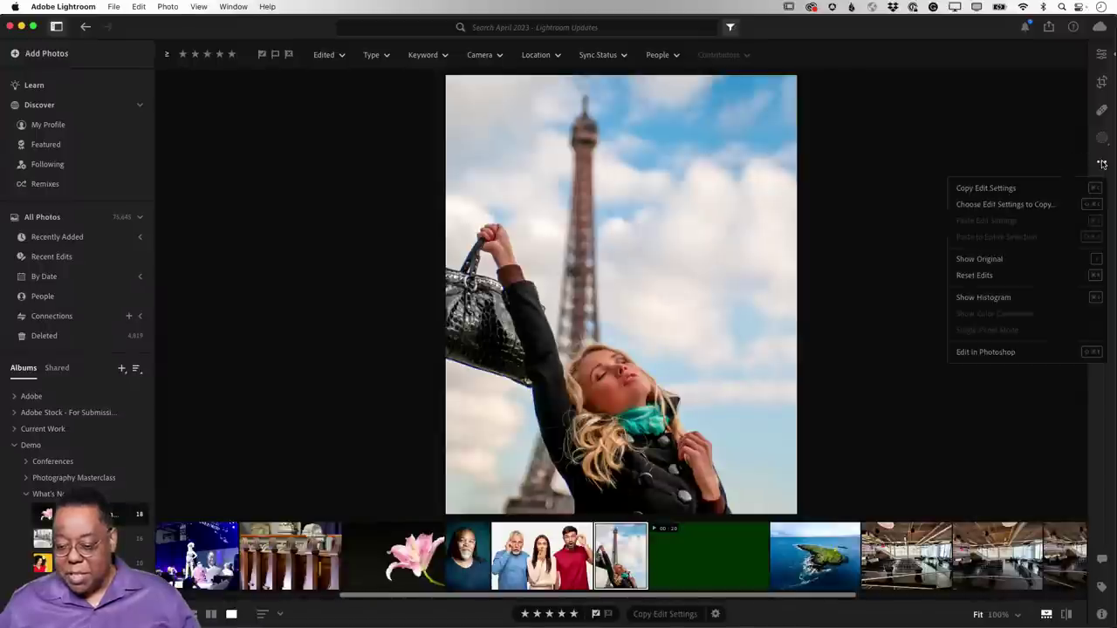
left_click(1012, 275)
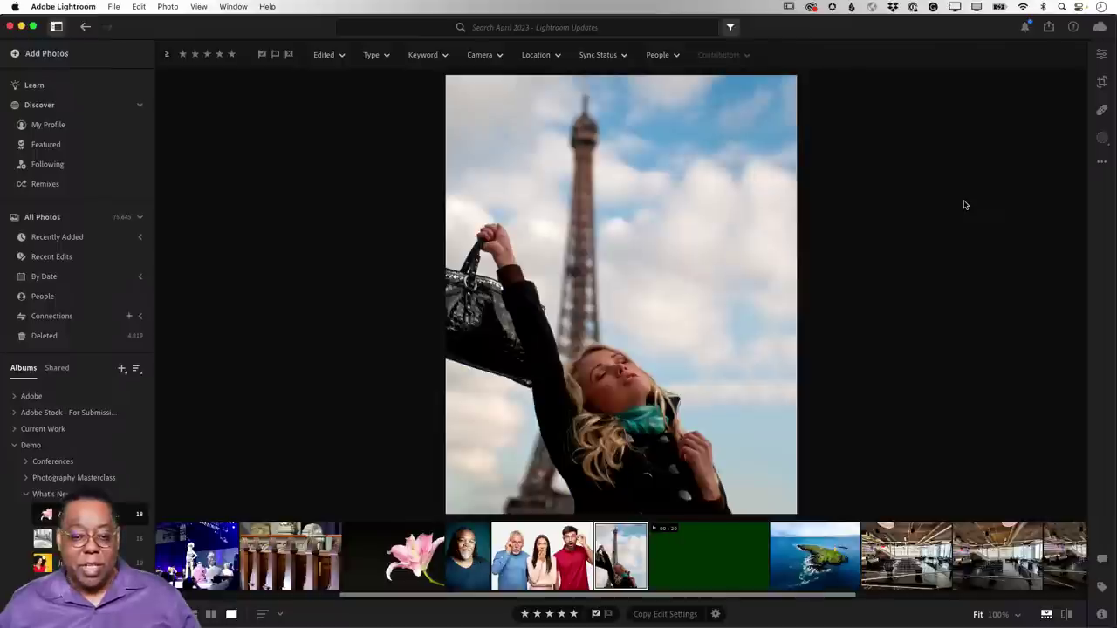
left_click(1102, 55)
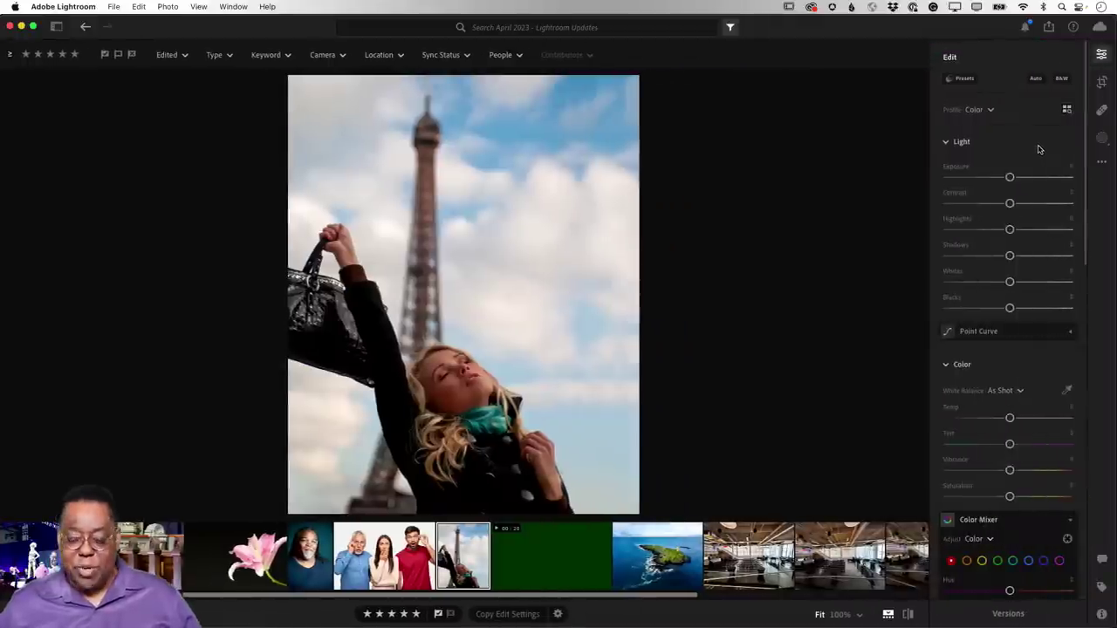
left_click(1036, 79)
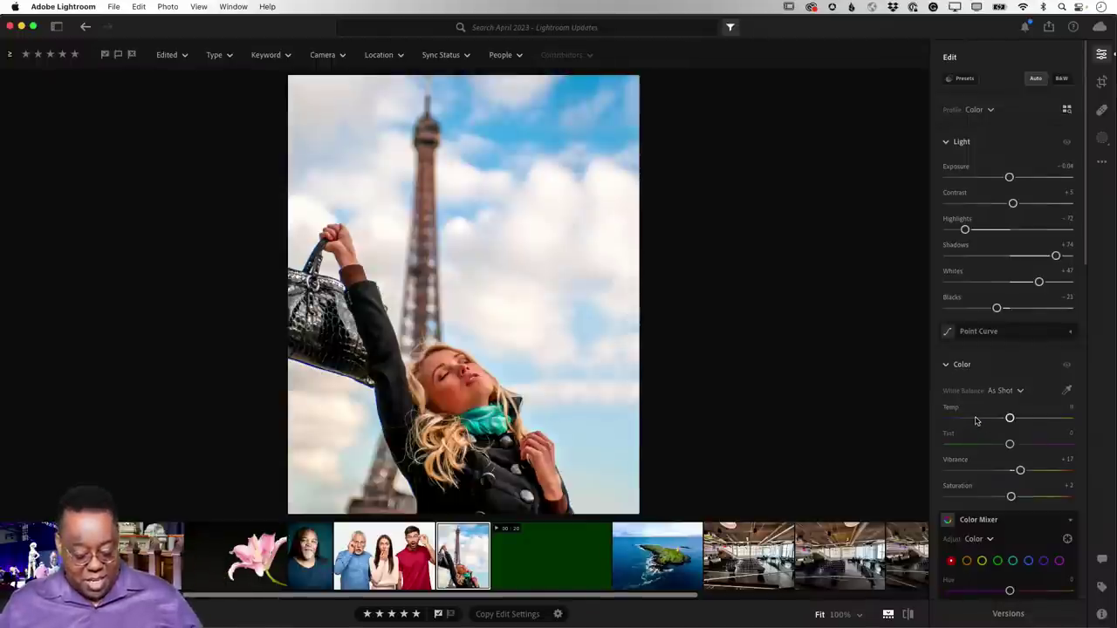
Open the photo of the three surprised people from the album and create a Subject mask on it.
key("g")
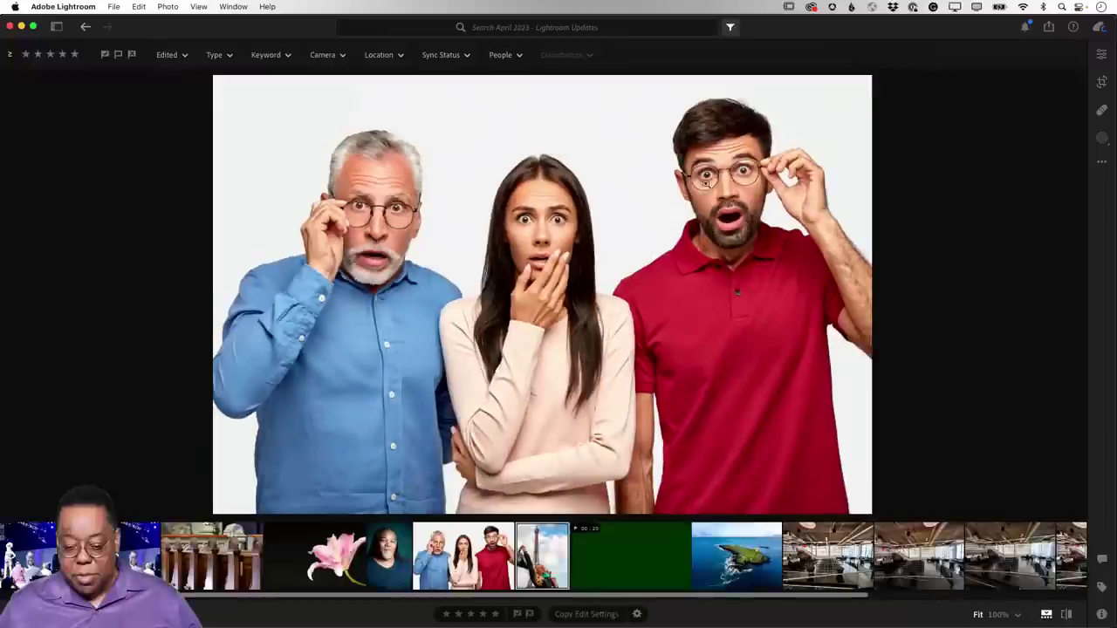
double_click(693, 163)
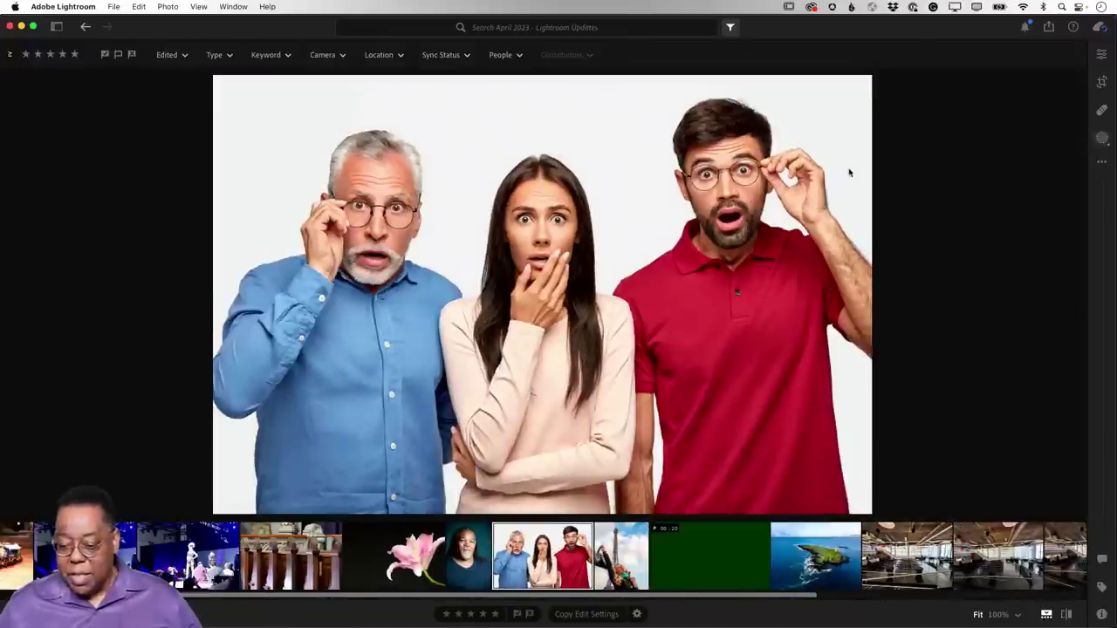
left_click(1103, 138)
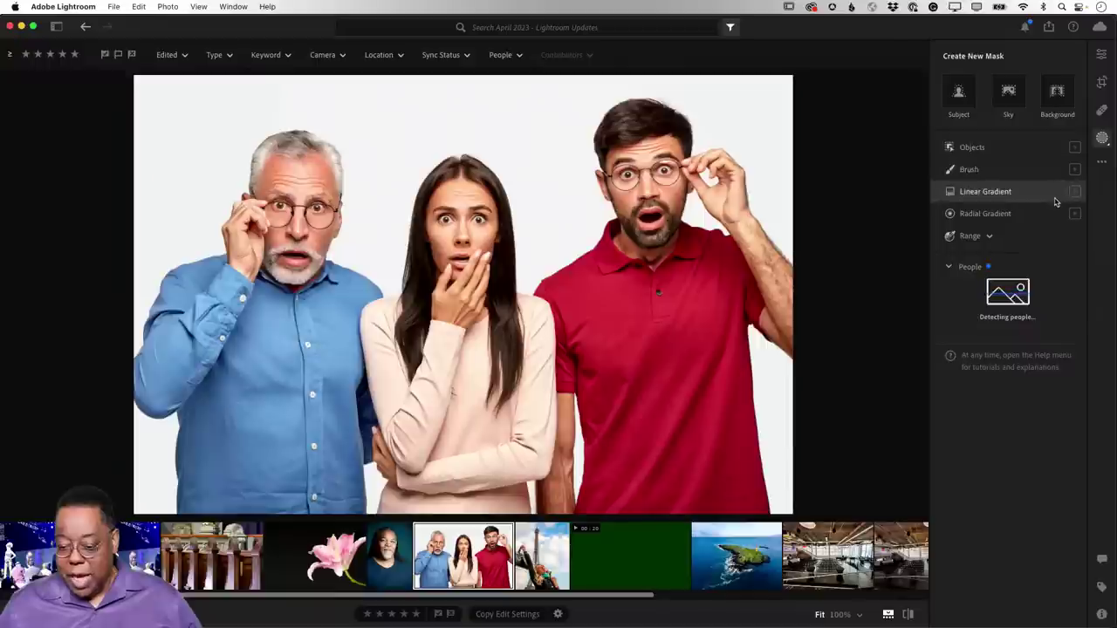
left_click(958, 98)
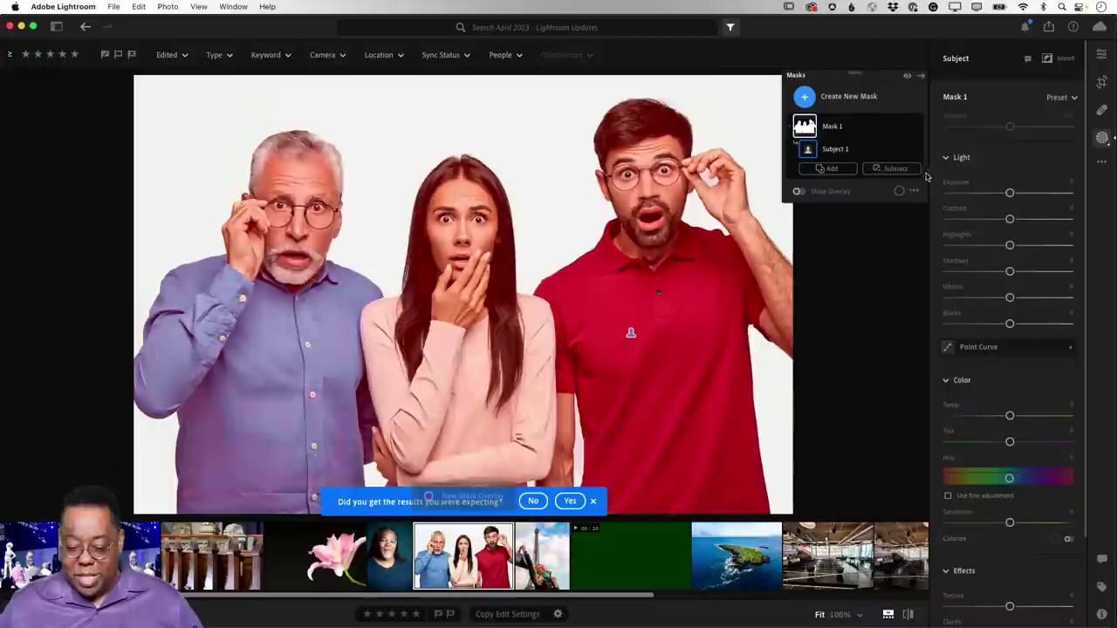
Create a new mask of only Person 1's clothes and set the mask's Hue to +94.0 to recolor the blue shirt.
left_click(804, 96)
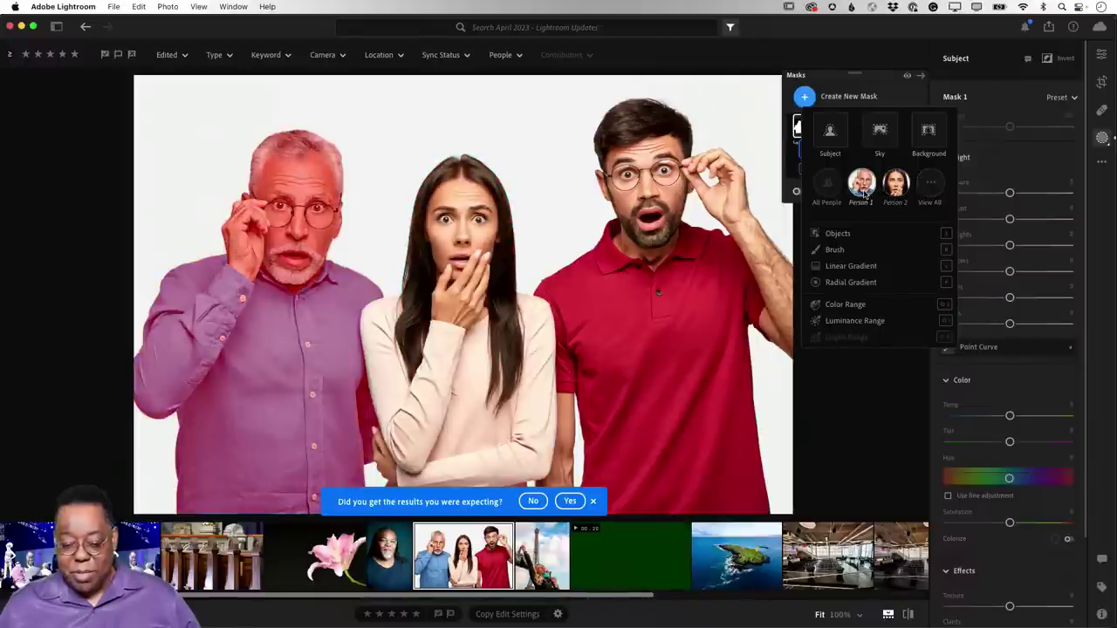
left_click(927, 195)
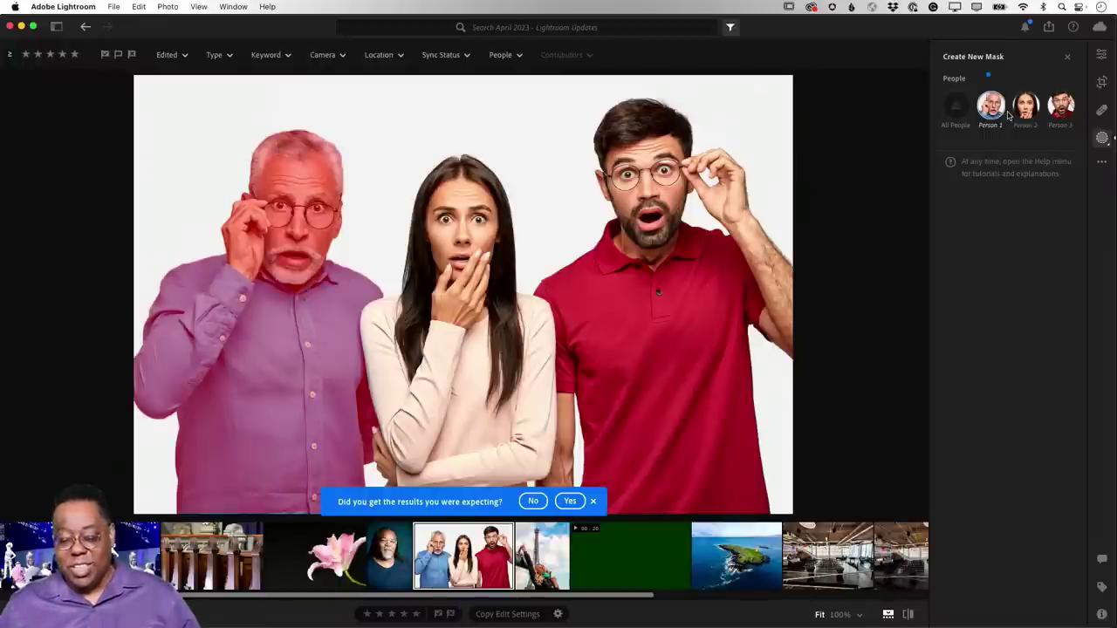
left_click(1004, 115)
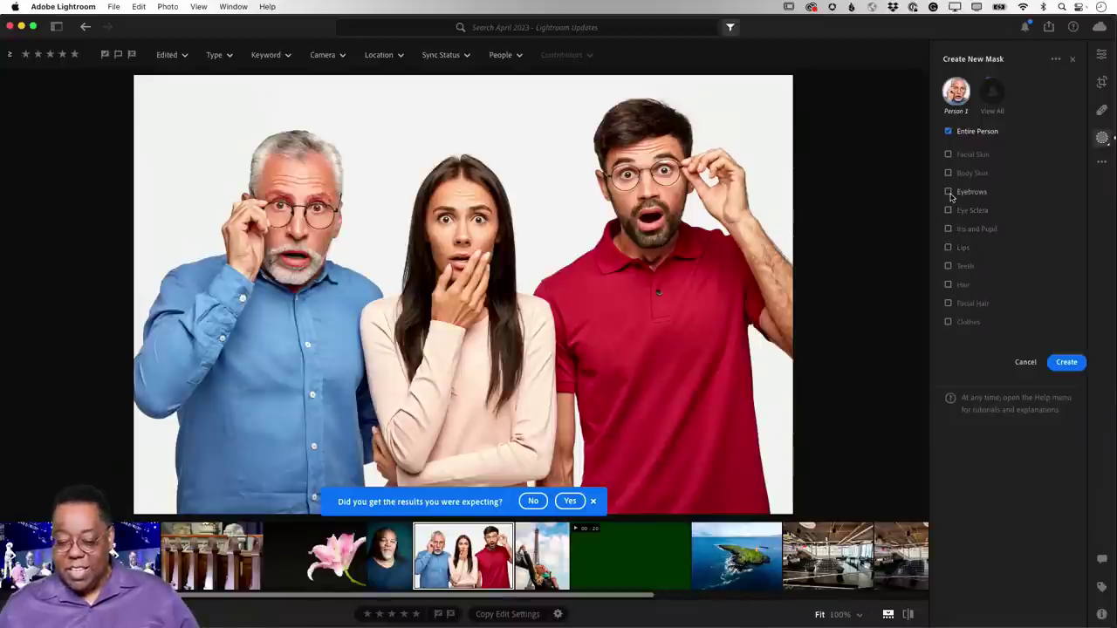
left_click(947, 323)
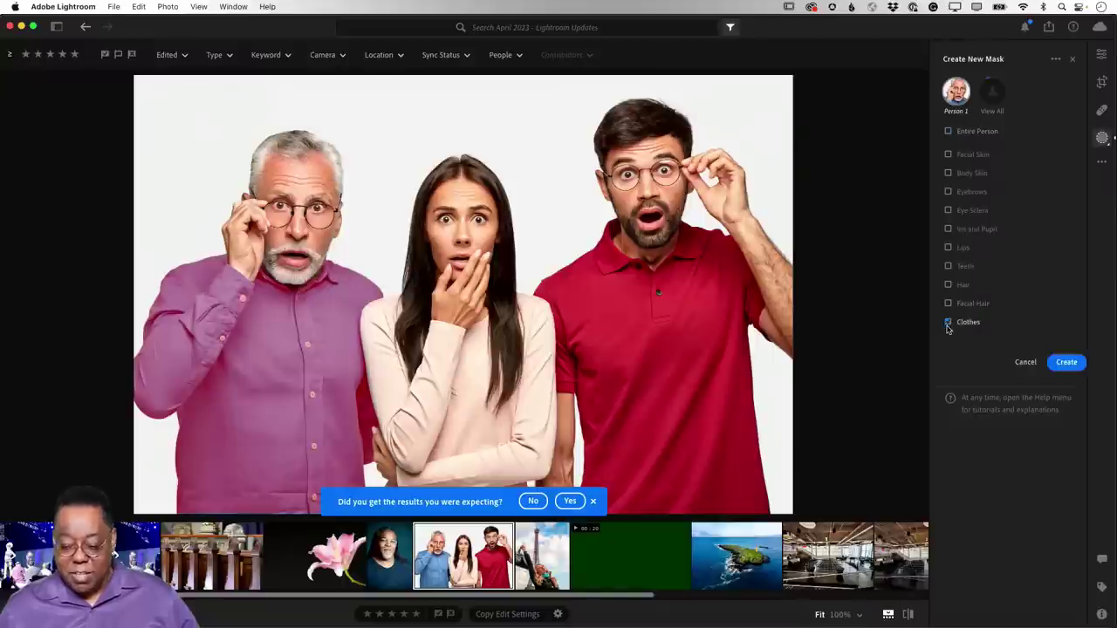
left_click(1067, 362)
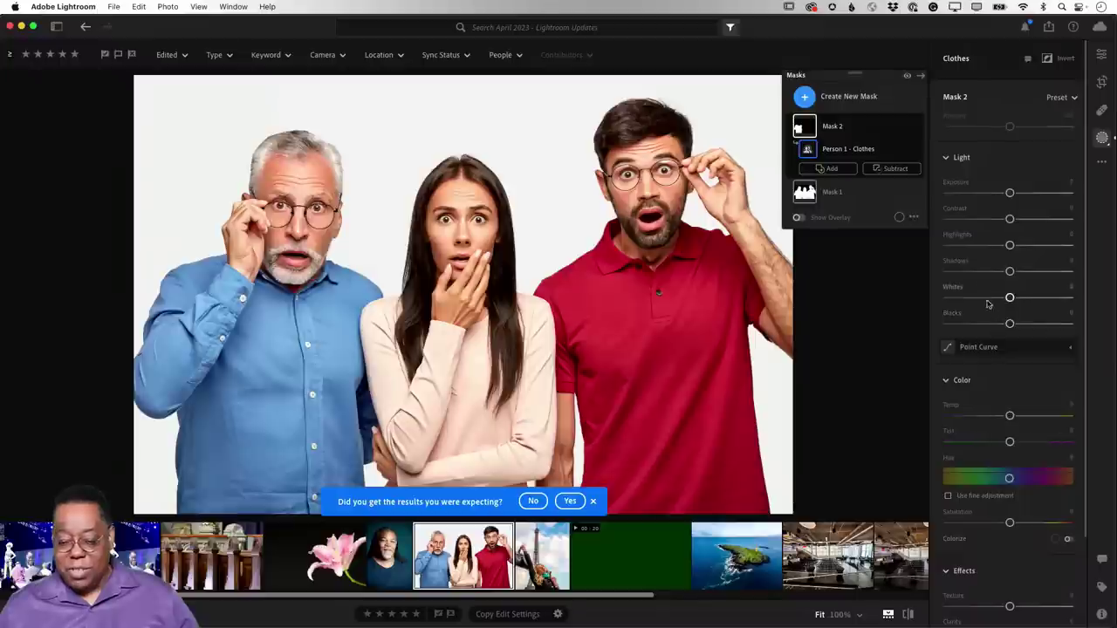
left_click(1010, 480)
left_click_drag(1010, 480, 1044, 481)
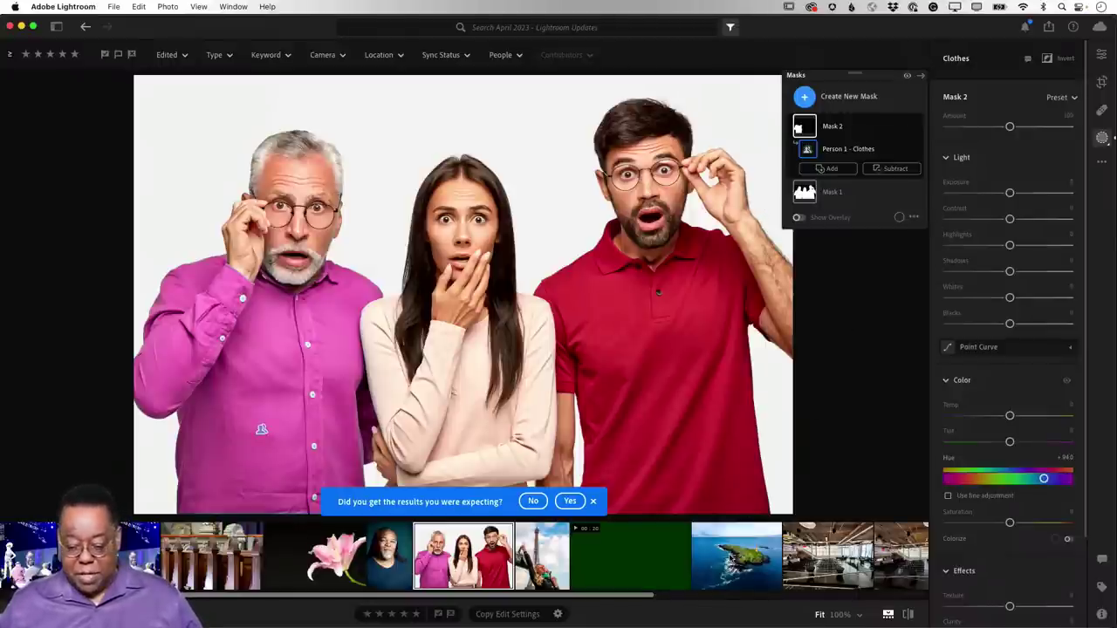
Open the photo of the green island with the orange lighthouse and reset all its edits.
left_click(736, 556)
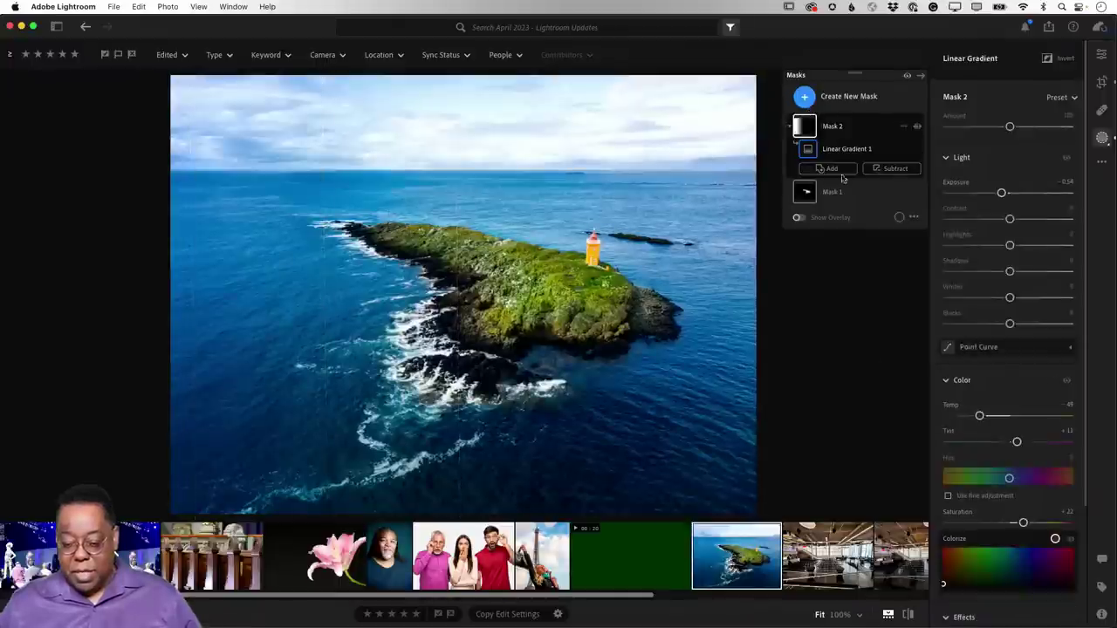
left_click(1102, 162)
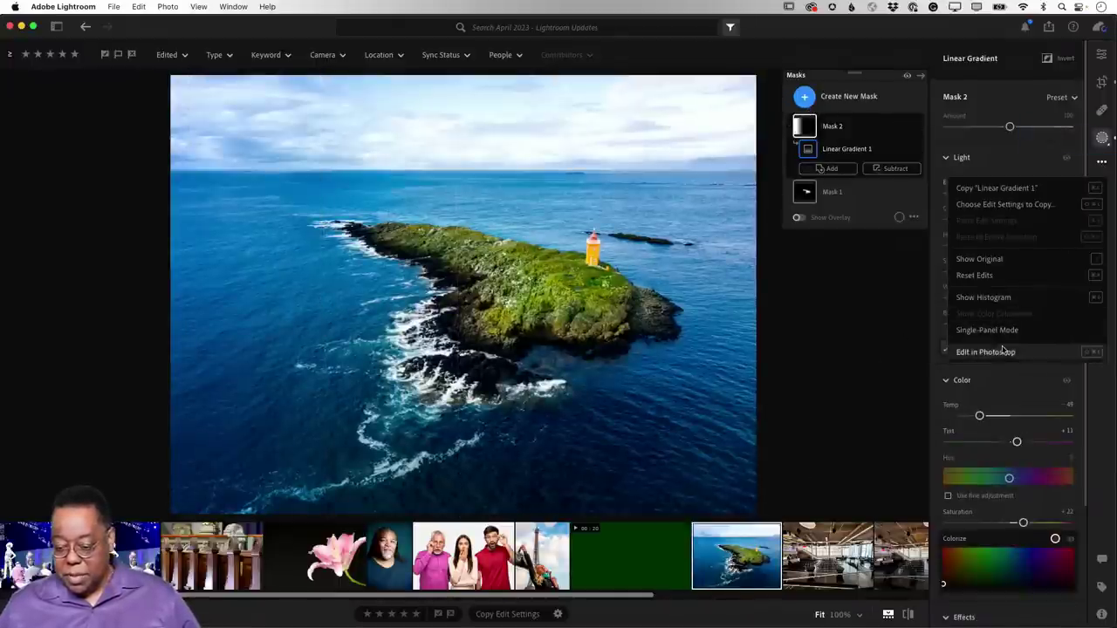
left_click(991, 277)
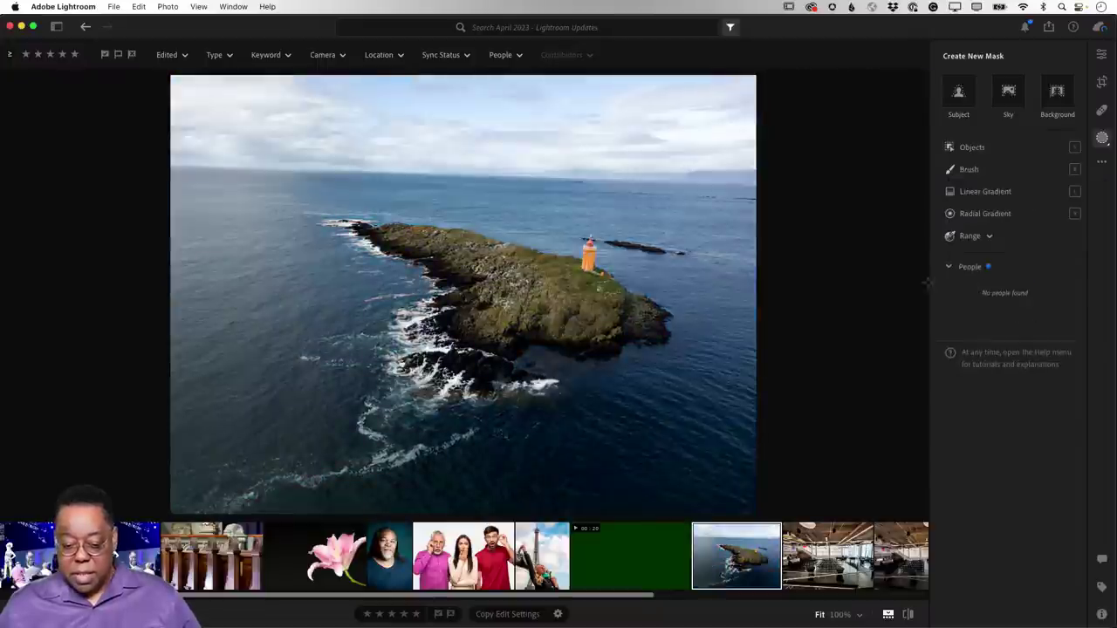
Create a Sky mask on the island photo, try Hue and Exposure changes, and set the mask's Temp to -60.
left_click(1009, 101)
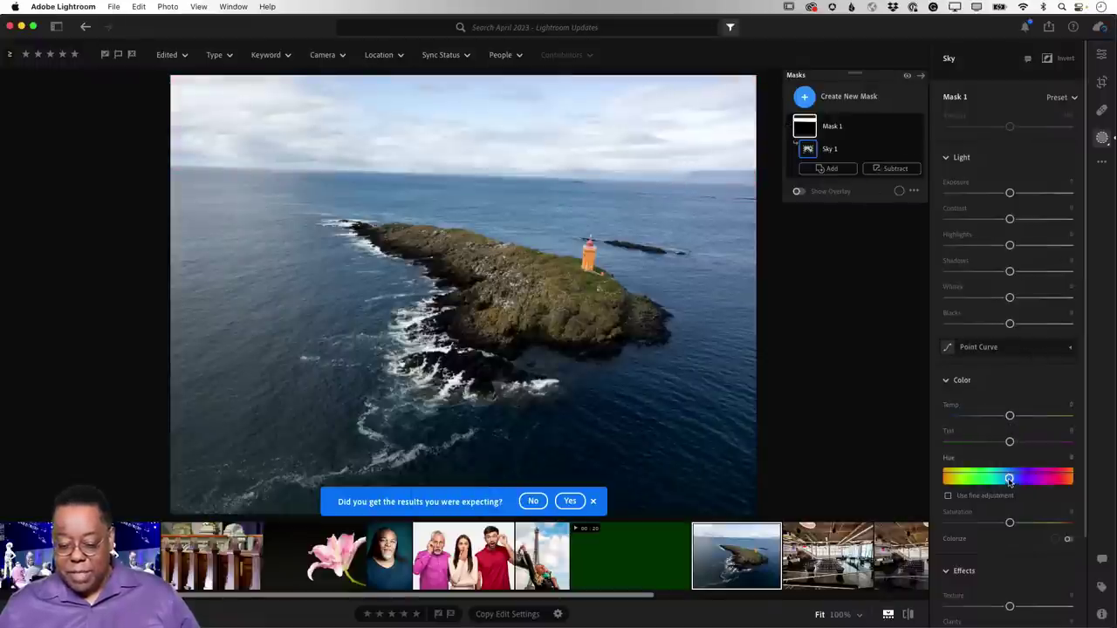
left_click_drag(1010, 479, 1032, 481)
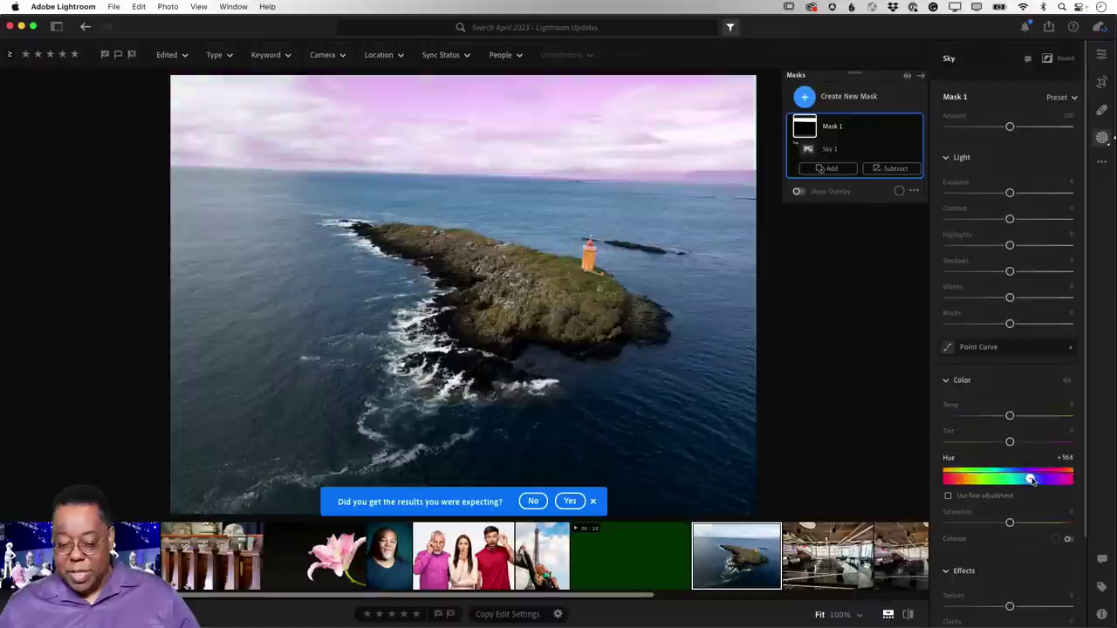
double_click(1032, 479)
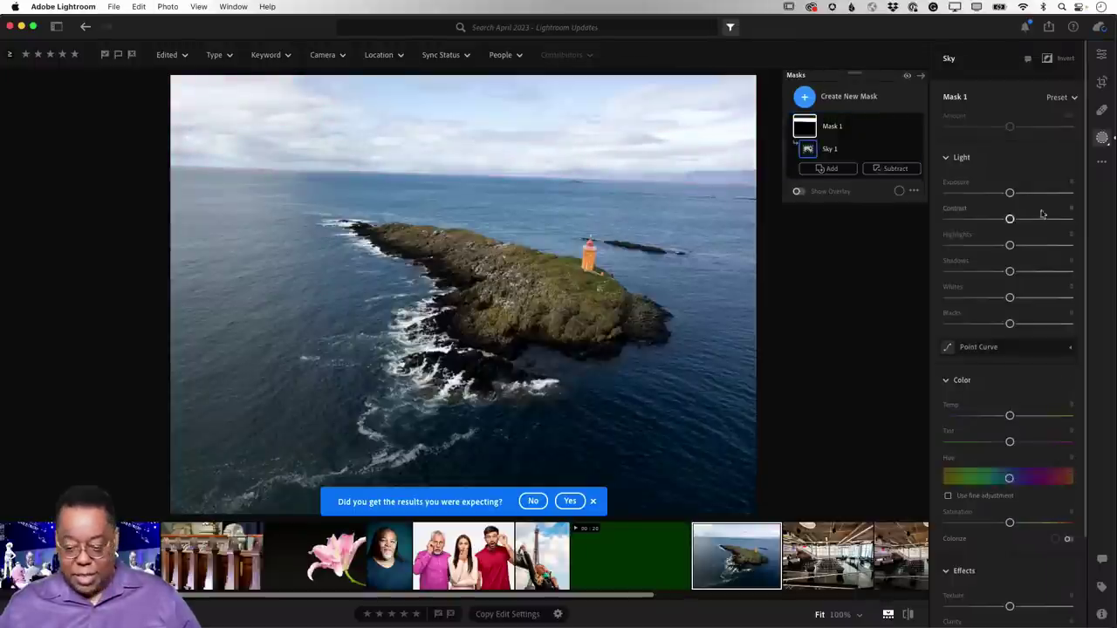
mouse_move(1013, 193)
left_mouse_down()
mouse_move(988, 193)
mouse_move(1015, 197)
left_mouse_up()
double_click(1014, 195)
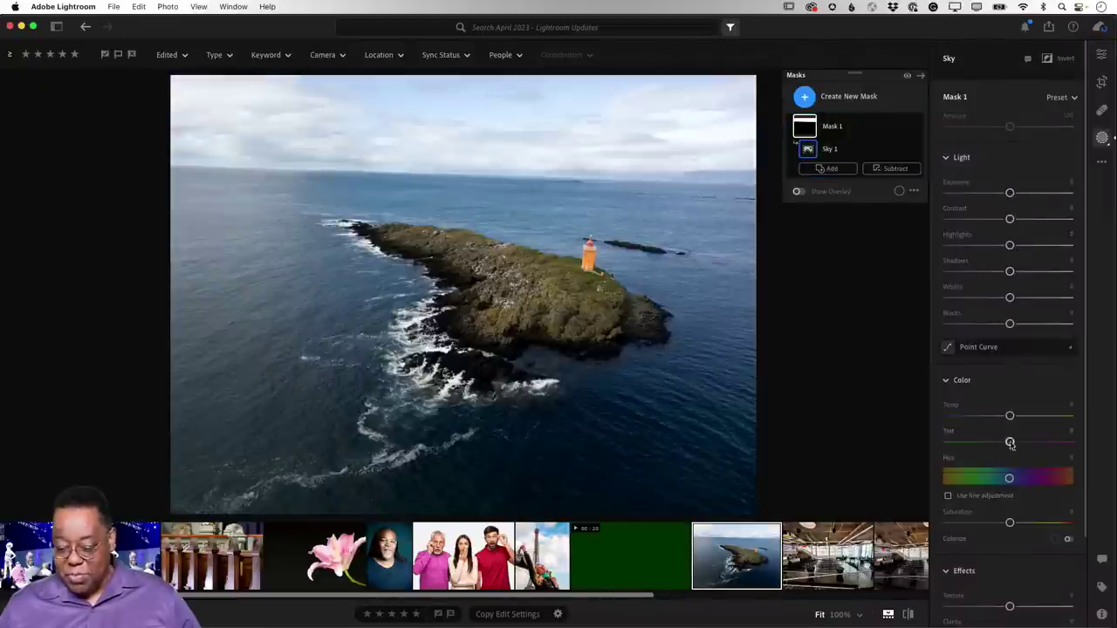
left_click_drag(1010, 416, 972, 417)
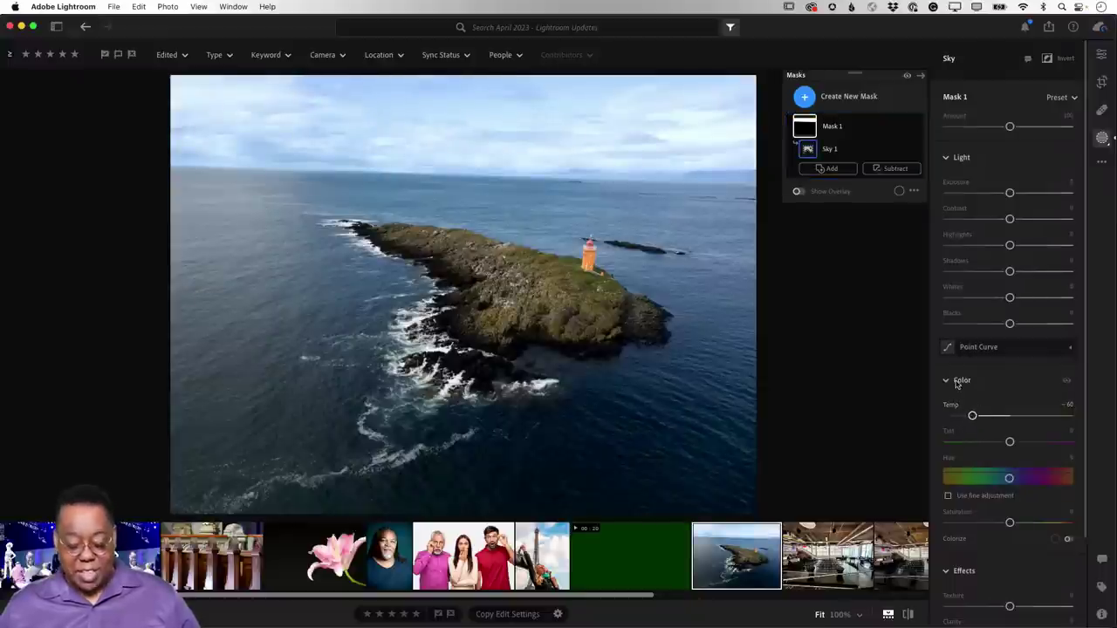
Undo the sky mask adjustments and the reset to bring back the island photo's earlier edits and masks.
key("super+z")
key("super+z")
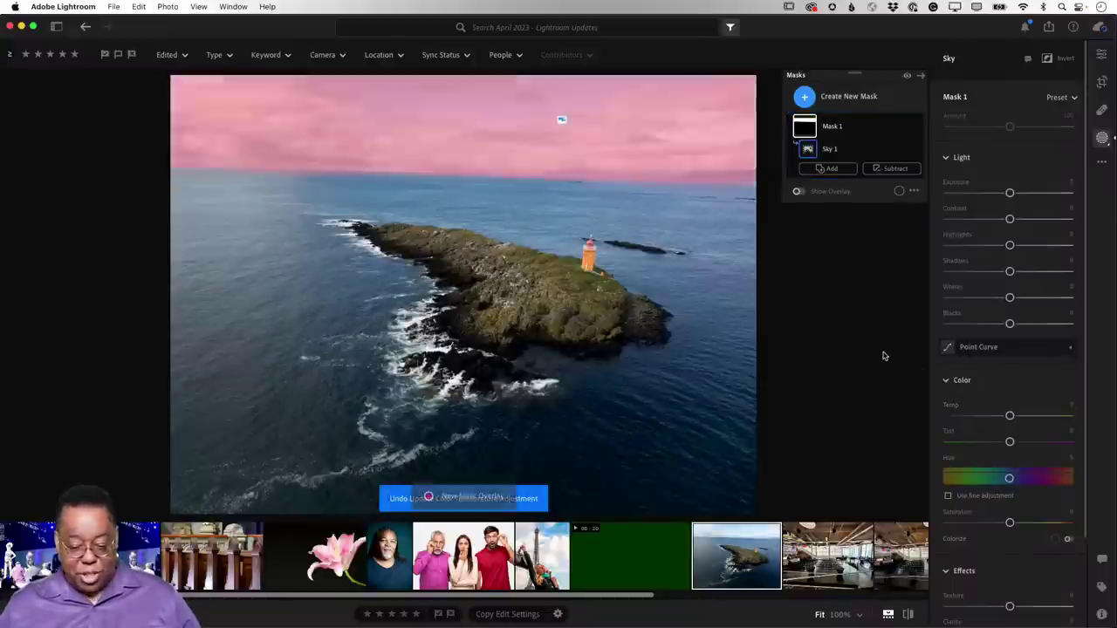
key("super+shift+z")
key("super+shift+z")
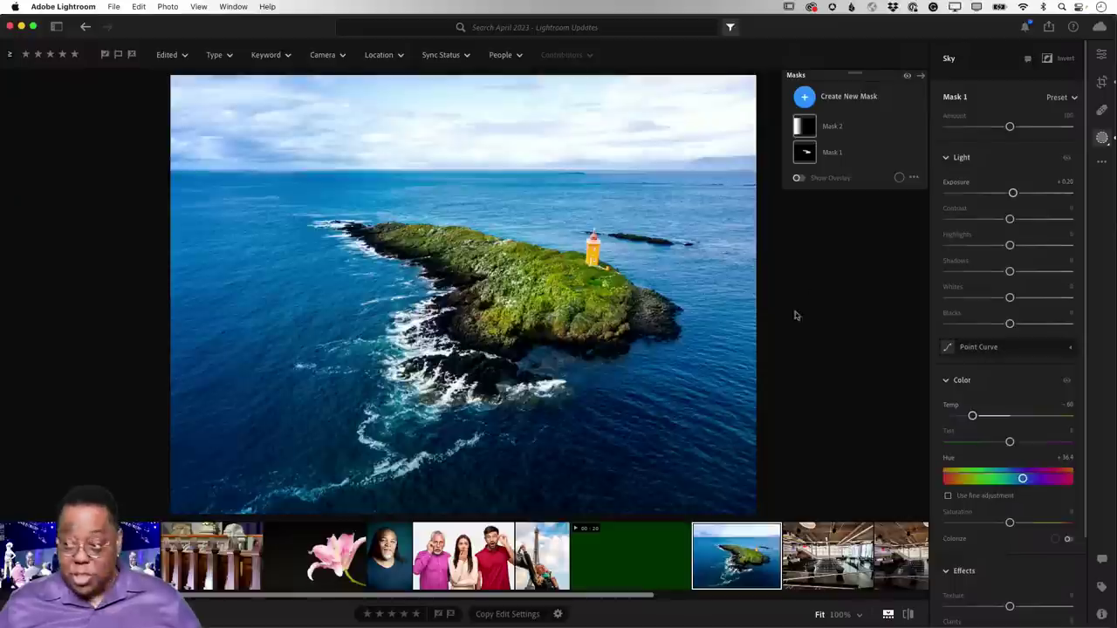
Switch to QuickTime Player to view the mirrored phone's Masking screen, move its window aside, and return to Lightroom.
key("super+Tab")
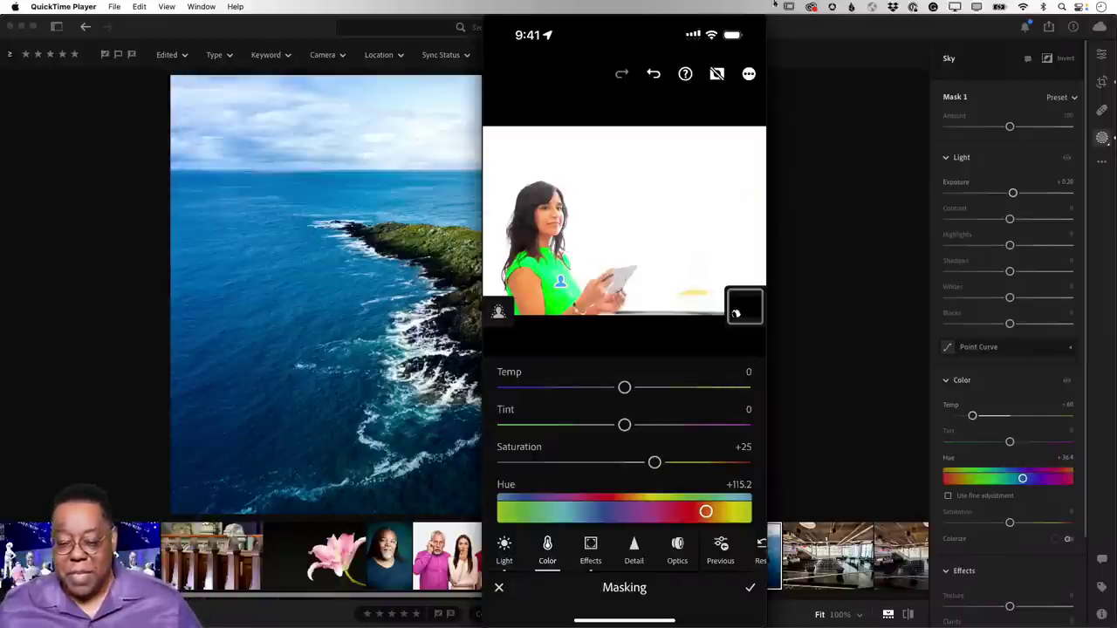
left_click_drag(668, 32, 1116, 39)
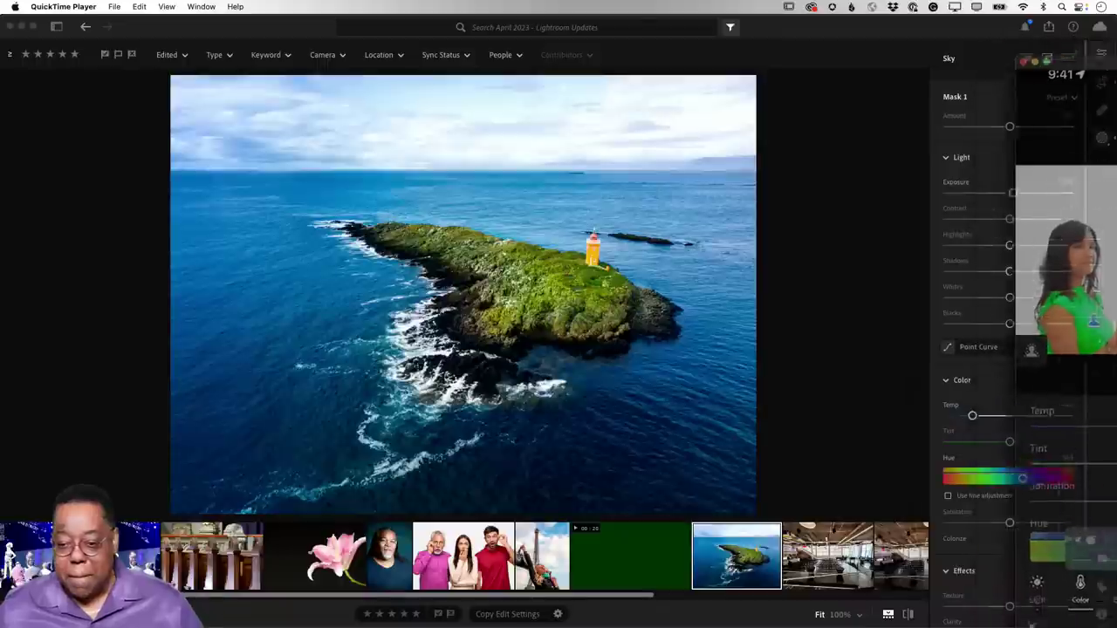
left_click(786, 256)
Return to the album's photo grid and open the pink lily photo for editing.
key("g")
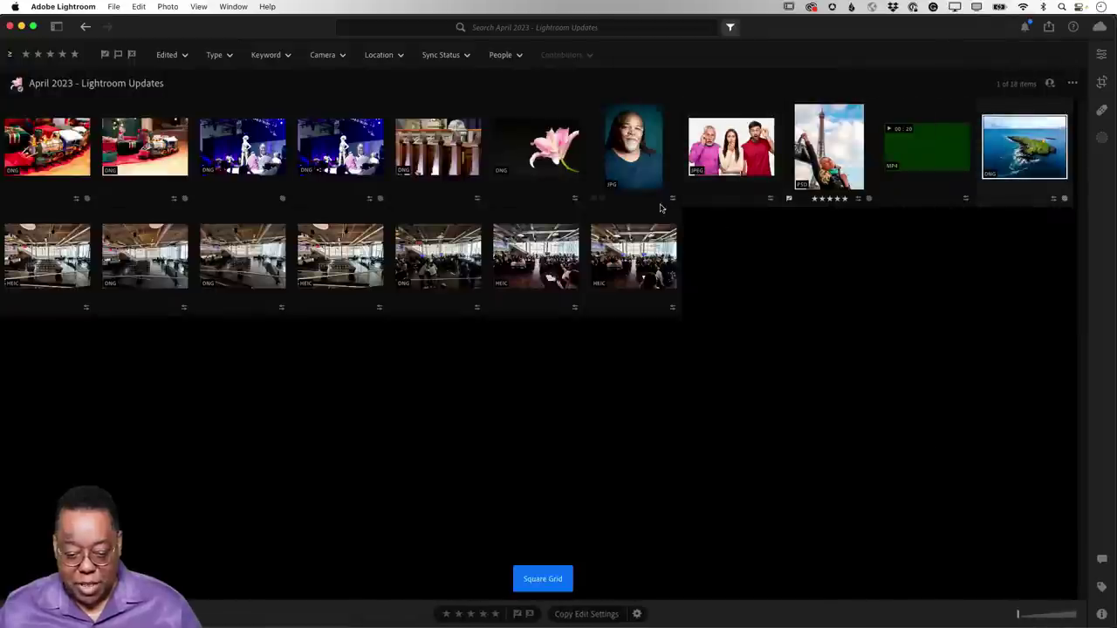
left_click(513, 168)
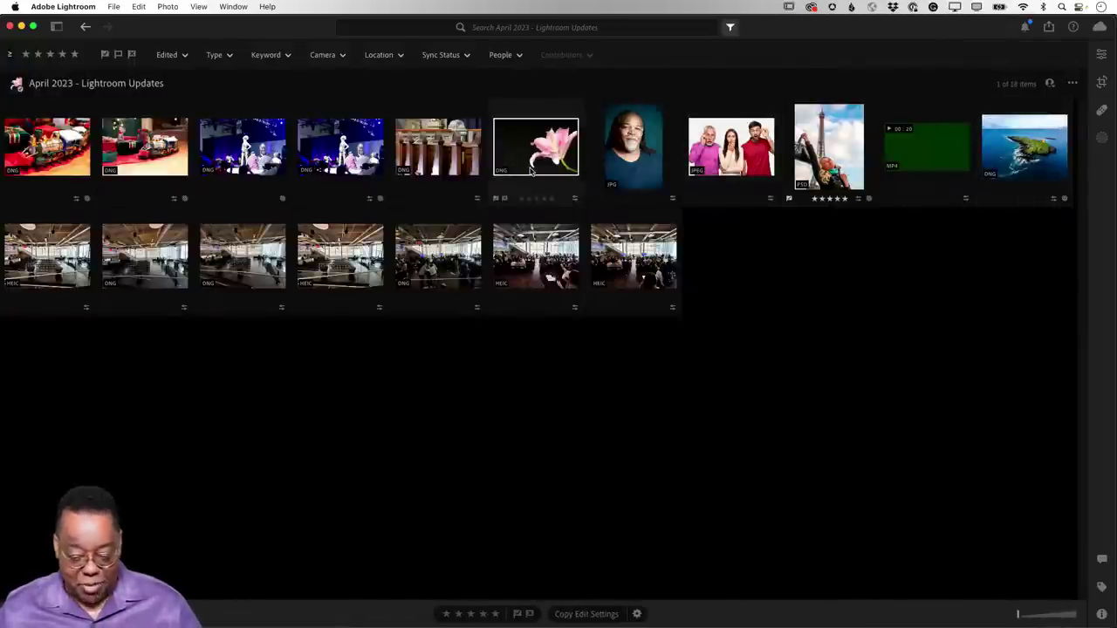
double_click(531, 171)
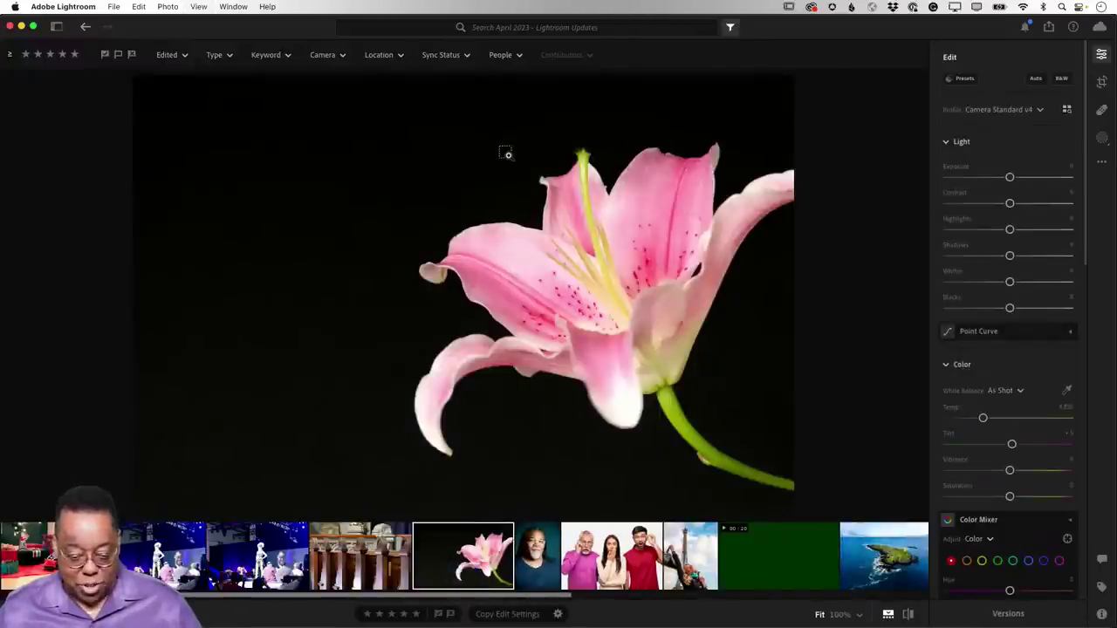
Try to enhance the lily photo with AI Denoise at an Amount of 73.
left_click_drag(512, 158, 581, 221)
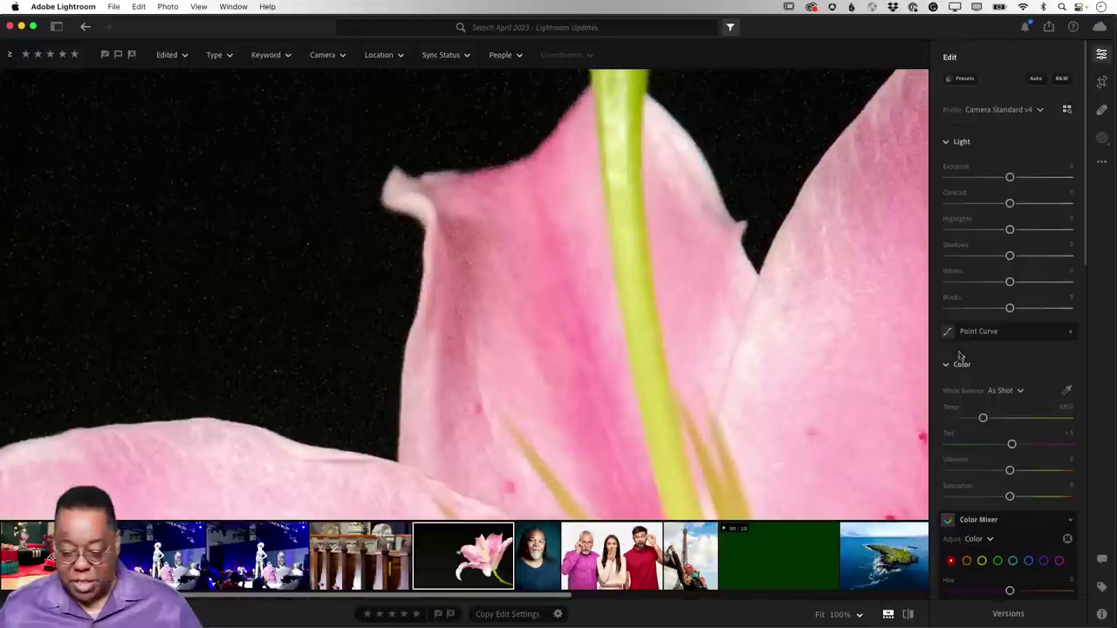
scroll(1060, 407, "down", 15)
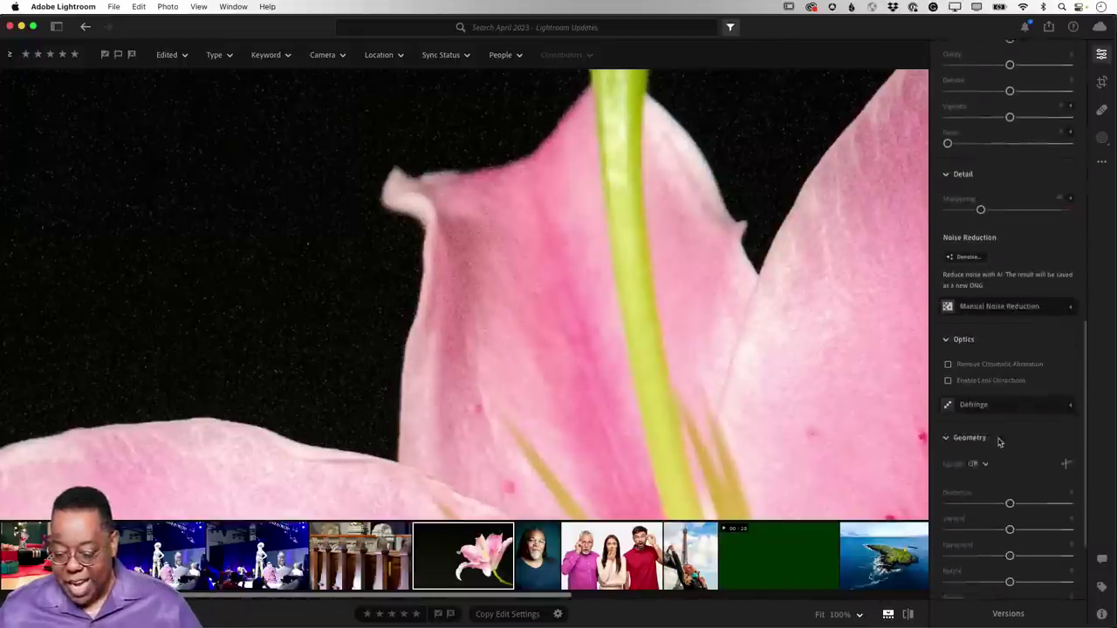
left_click(964, 211)
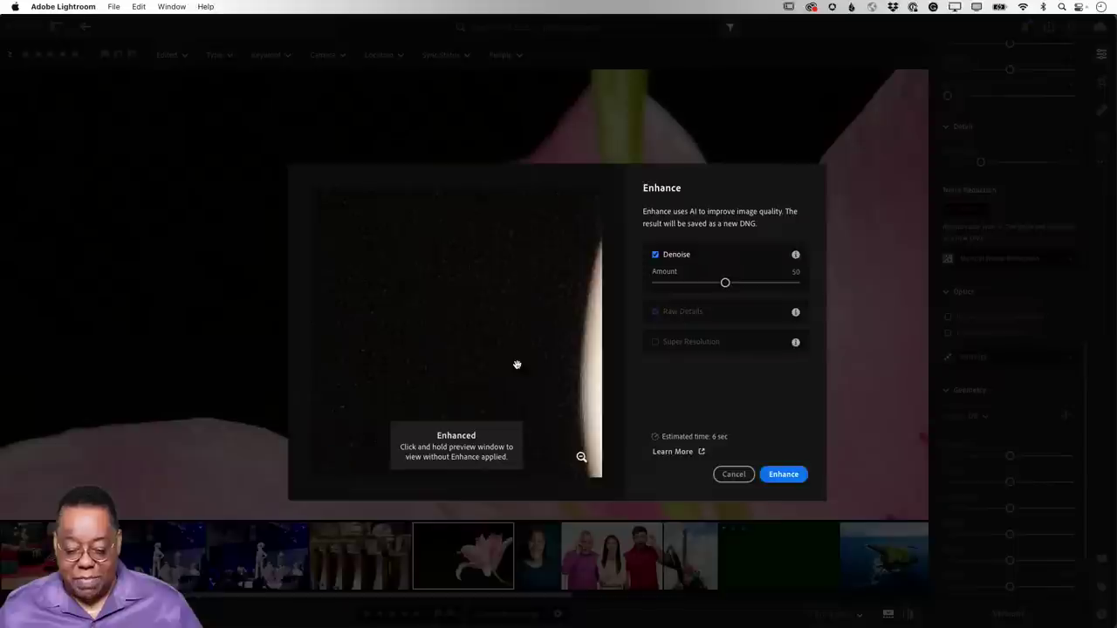
left_click_drag(725, 284, 757, 283)
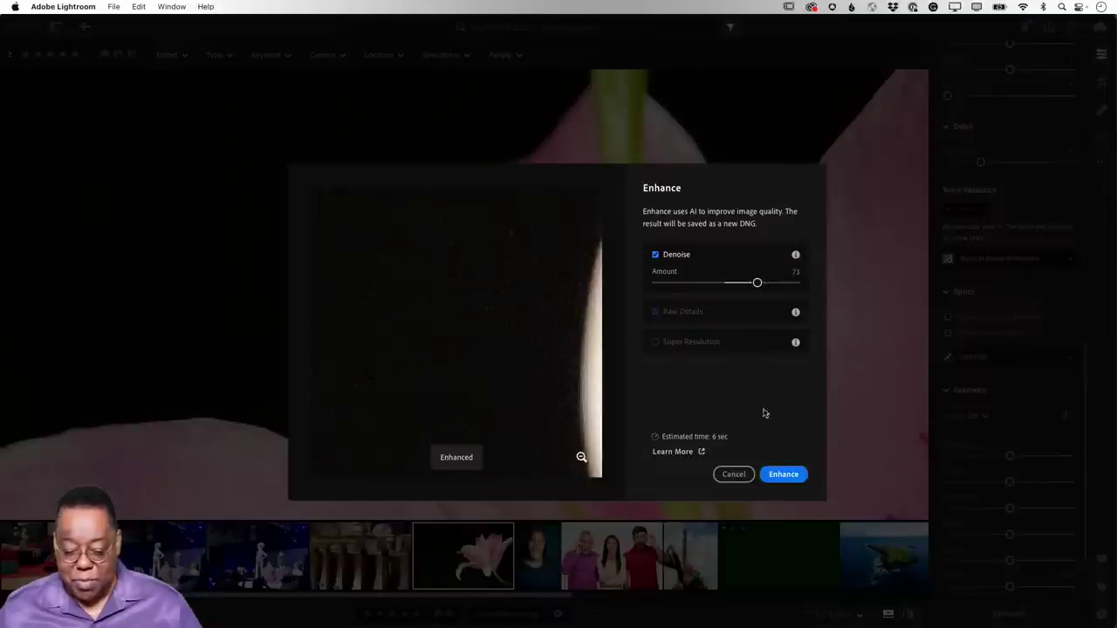
left_click(781, 474)
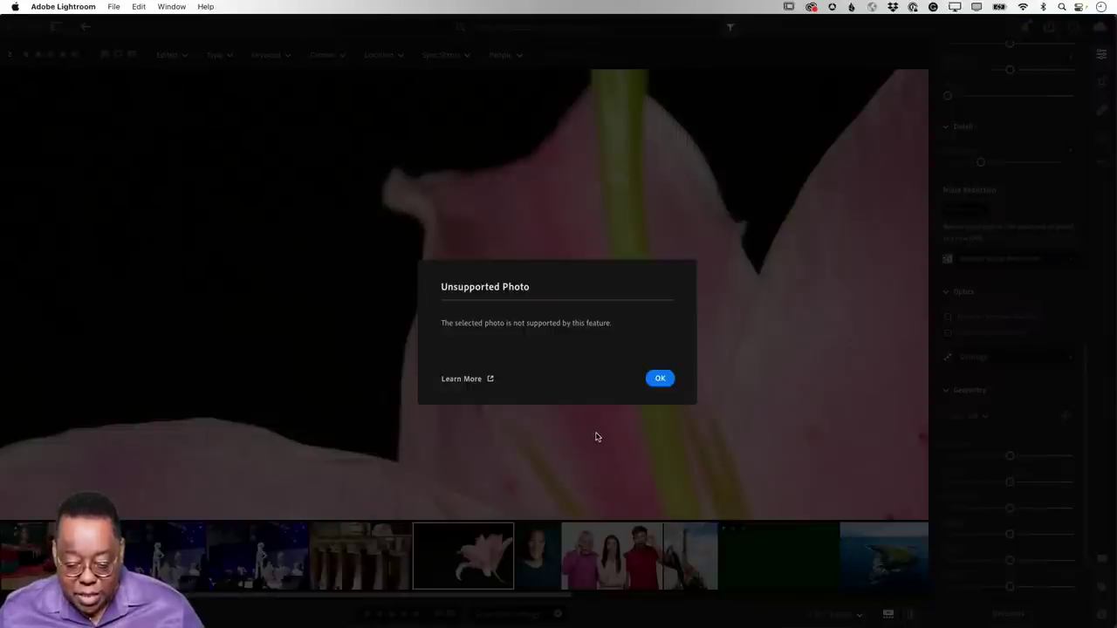
left_click(661, 379)
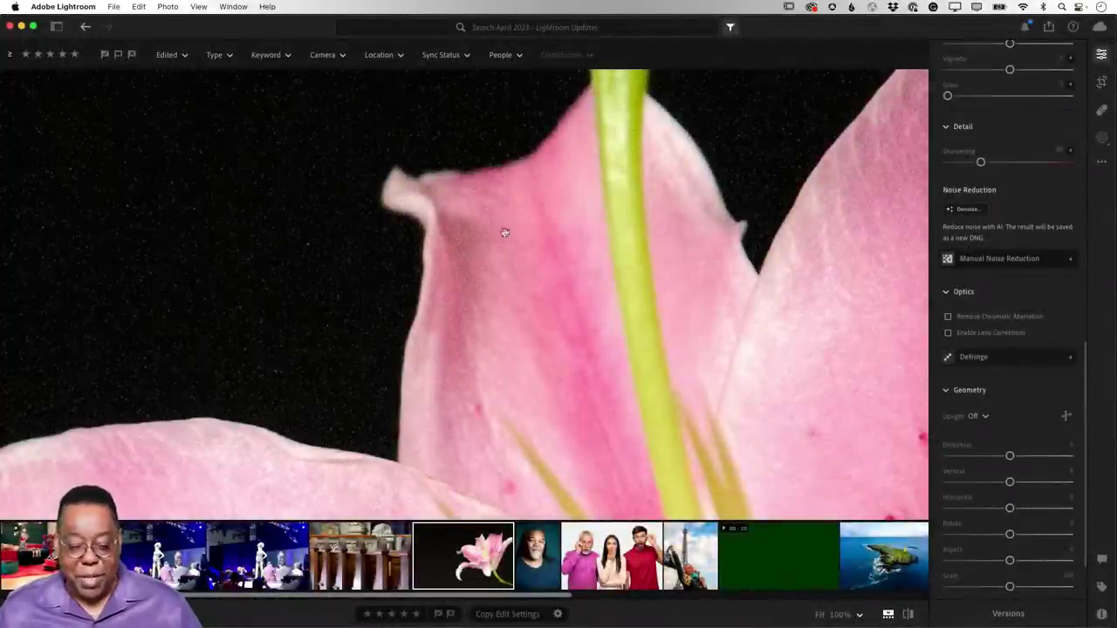
Search All Photos in the library for "waterfall".
key("g")
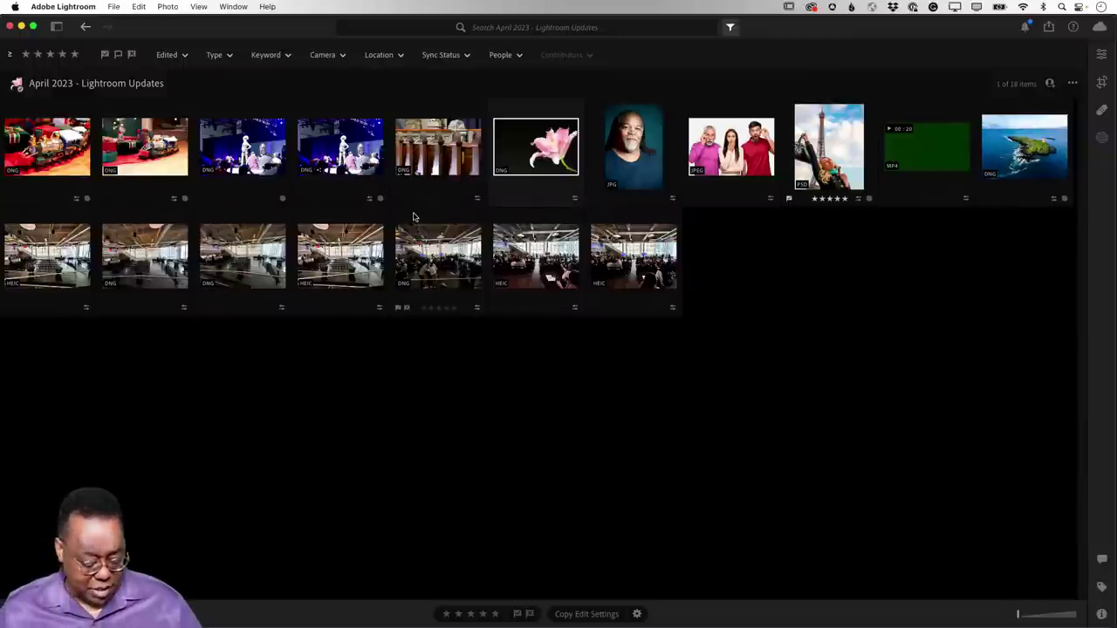
left_click(57, 27)
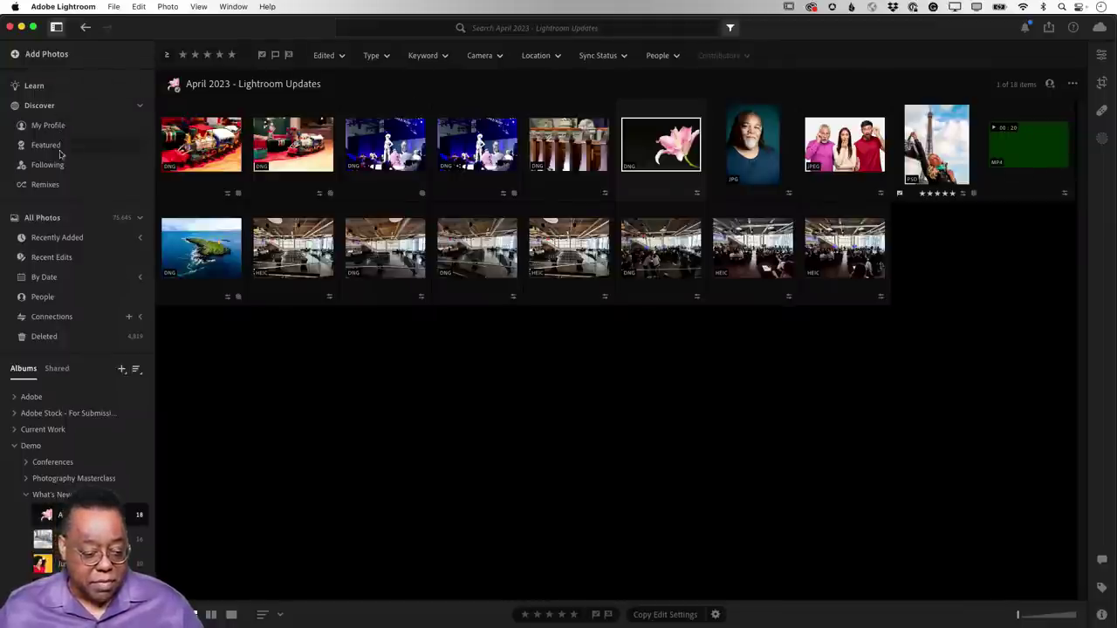
left_click(63, 220)
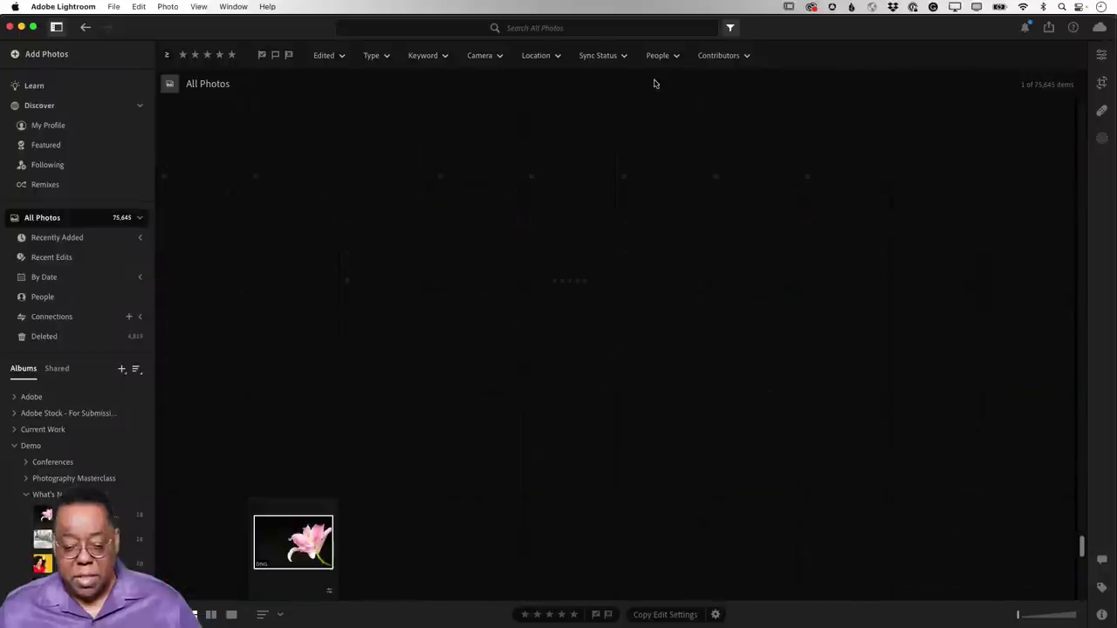
left_click(553, 28)
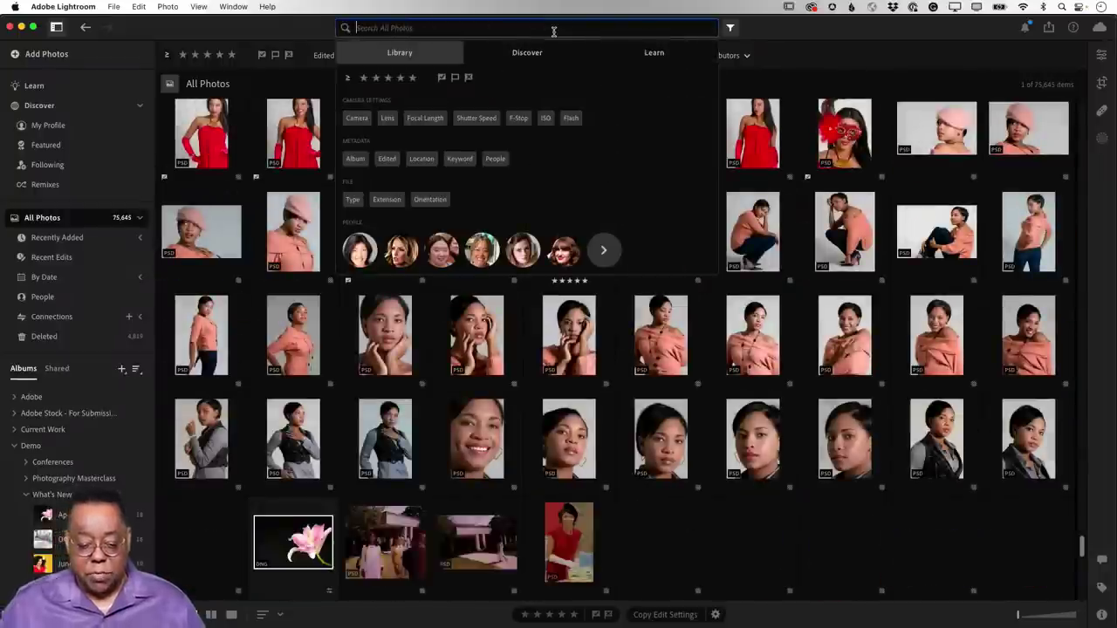
type("waterfall")
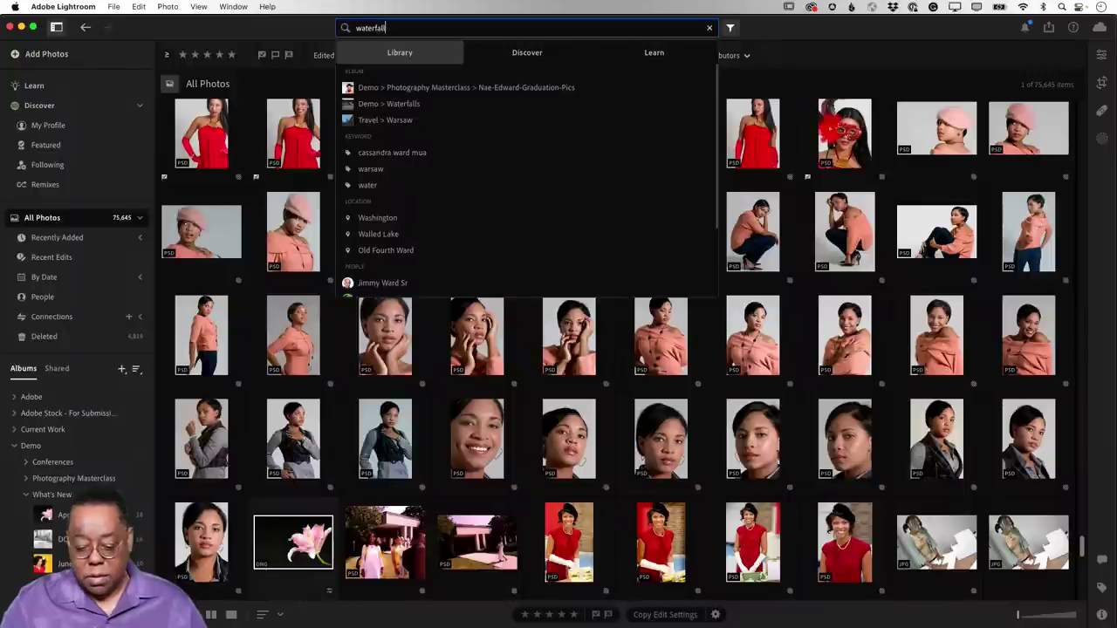
key("Return")
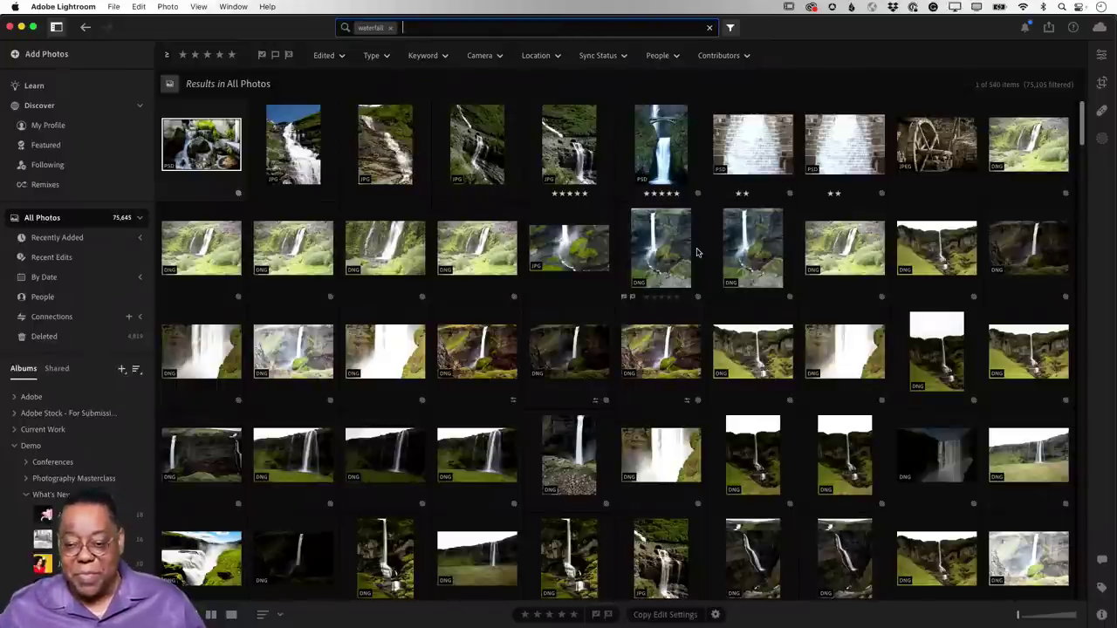
Switch to the Adobe Firefly (Beta) page in Safari and open the Text to image generator.
key("super+Tab")
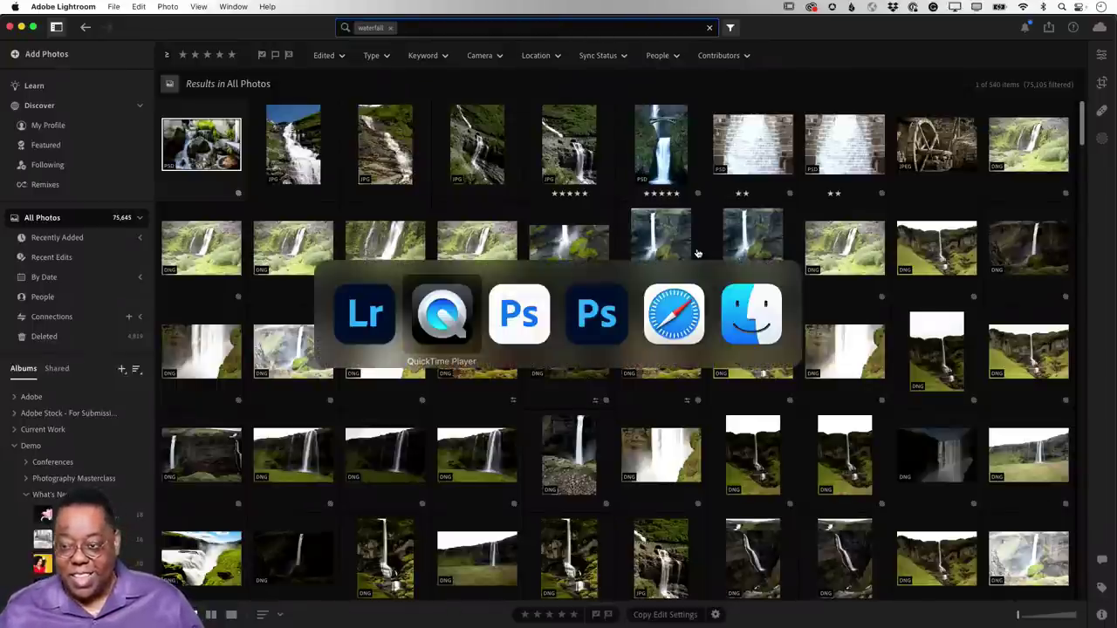
key("super+Tab")
key("super+Tab")
key("super+Tab")
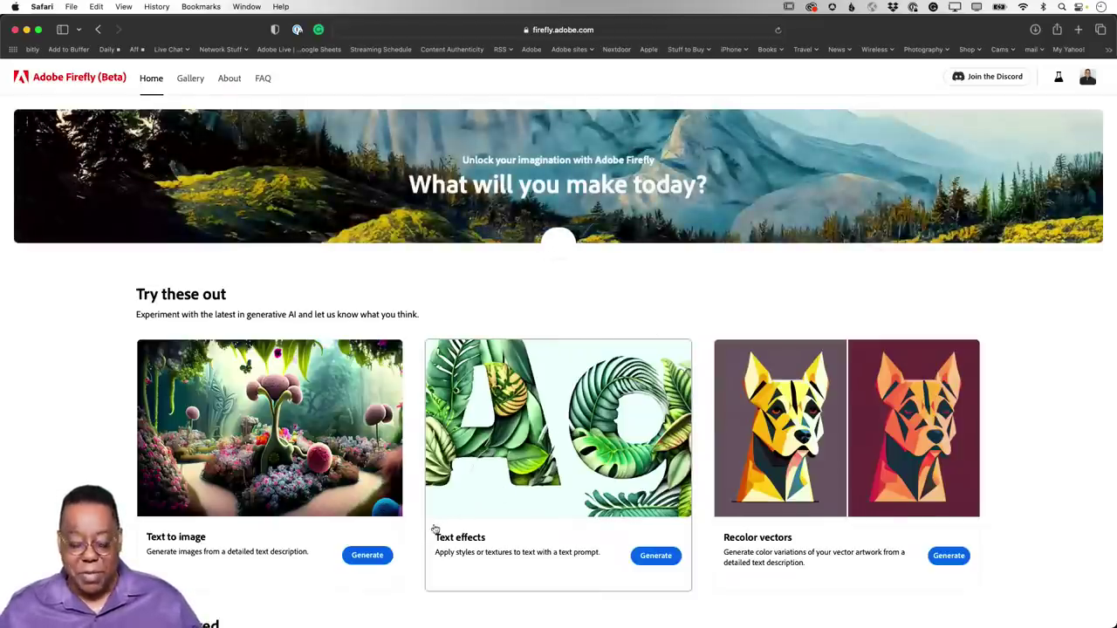
left_click(369, 558)
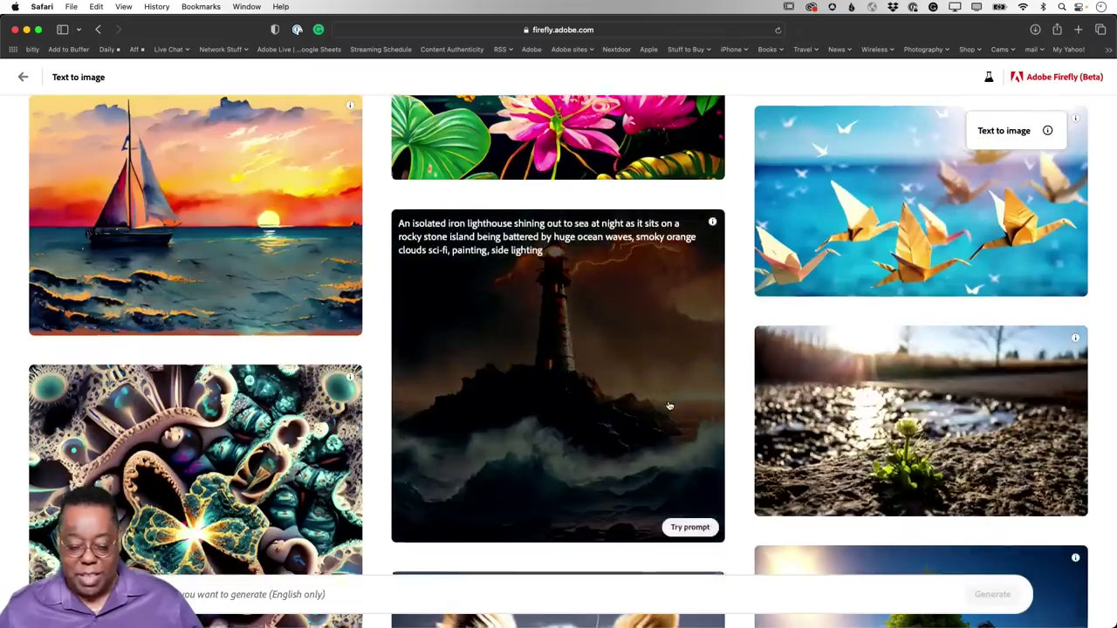
Generate images from the gallery's sample prompt for the teddy bear on a bookshelf in an office.
scroll(664, 398, "down", 15)
scroll(670, 406, "down", 12)
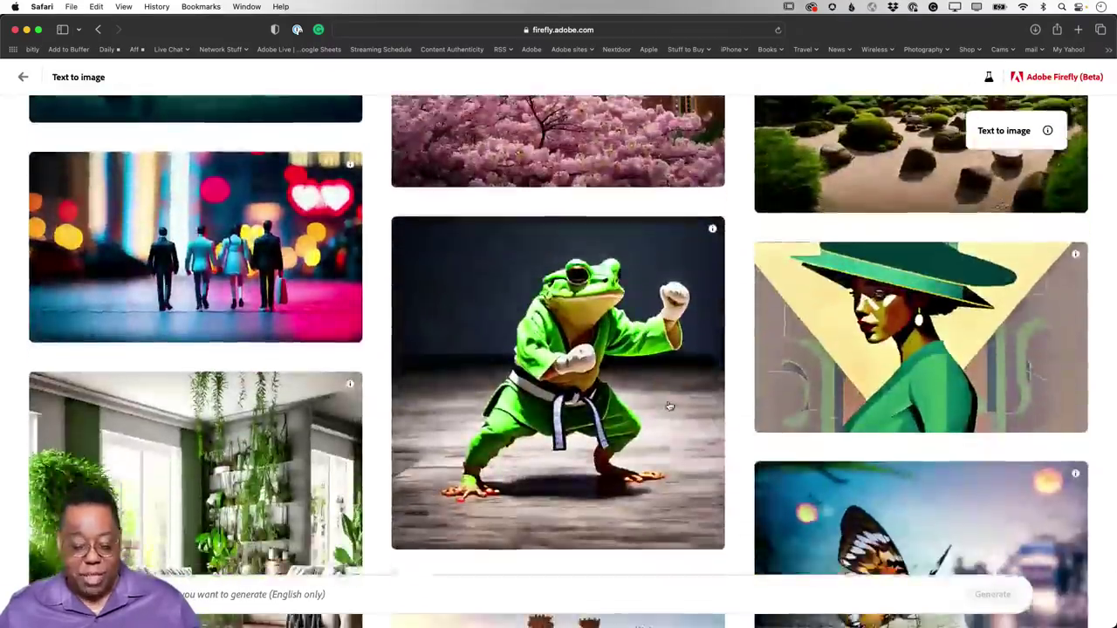
scroll(670, 406, "down", 12)
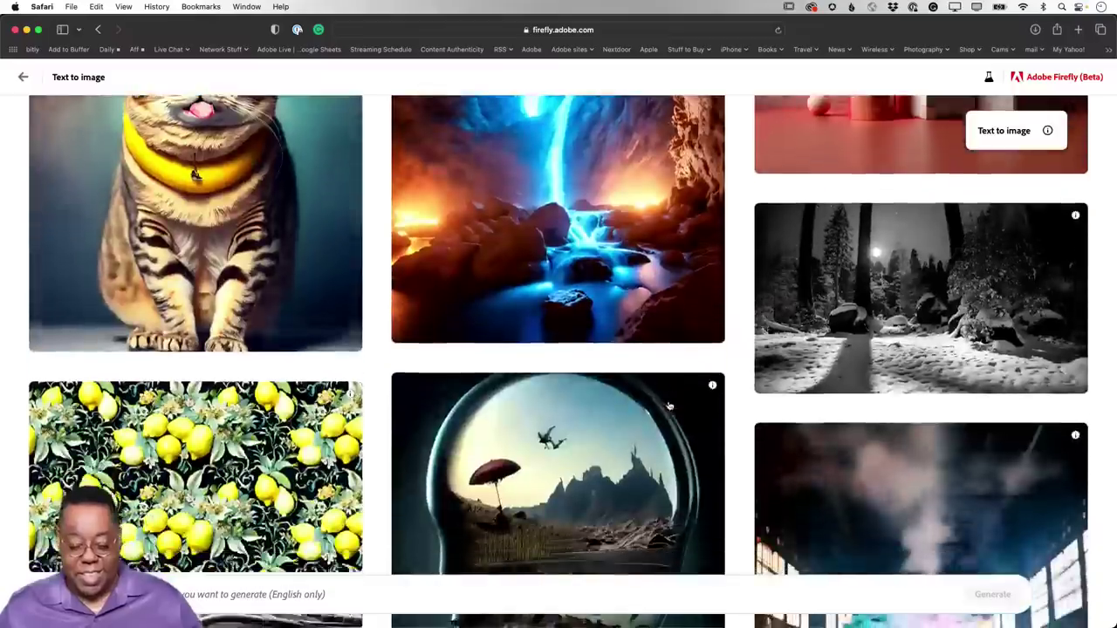
scroll(669, 405, "down", 12)
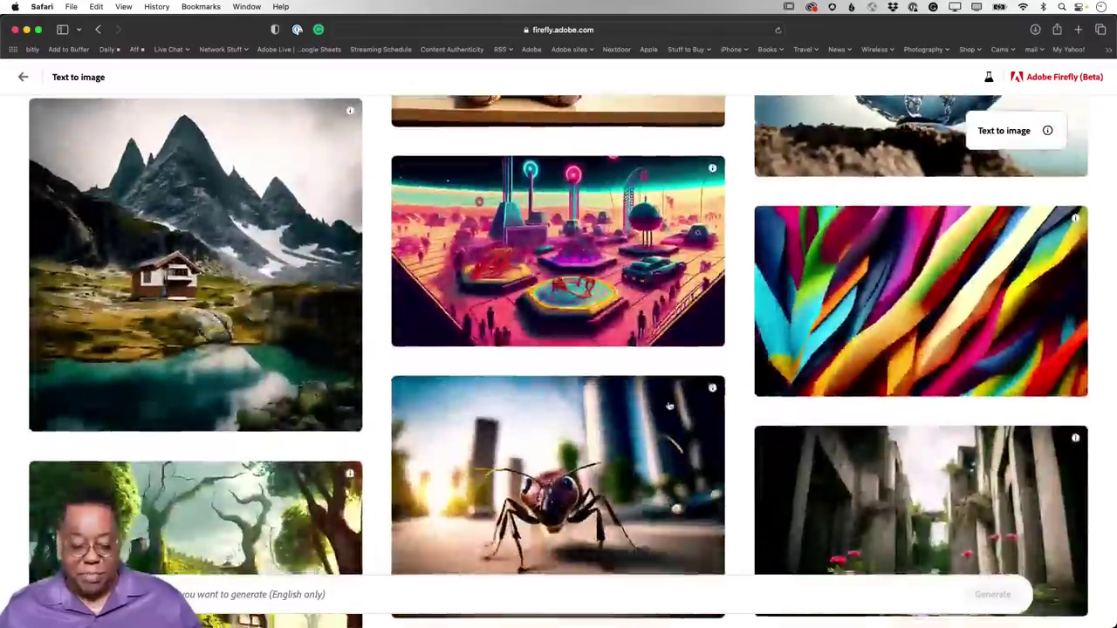
scroll(670, 406, "up", 12)
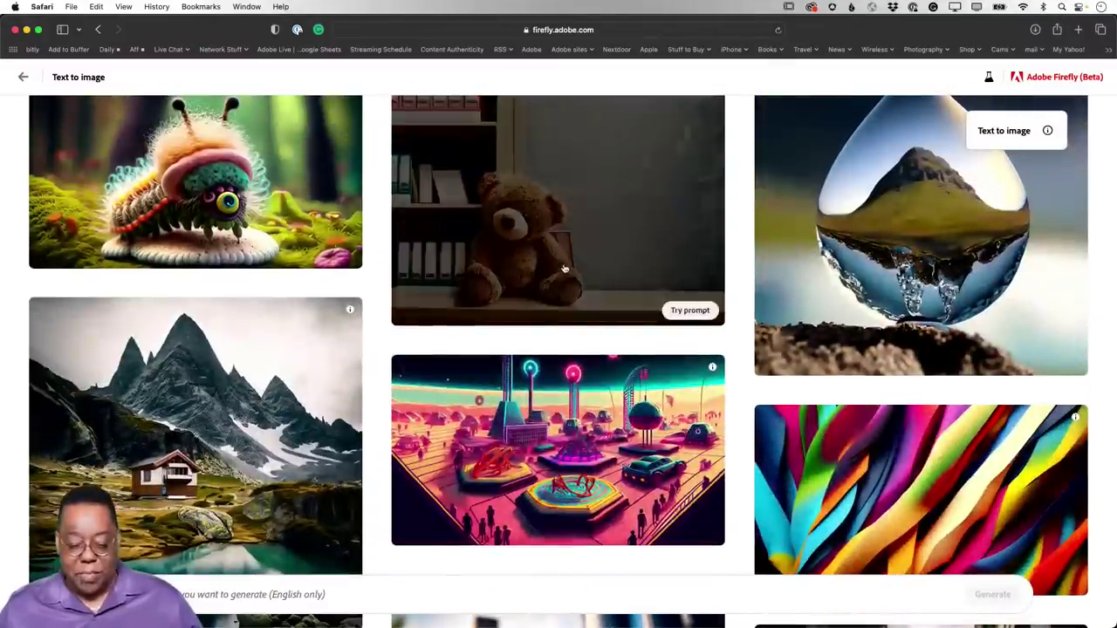
left_click(690, 310)
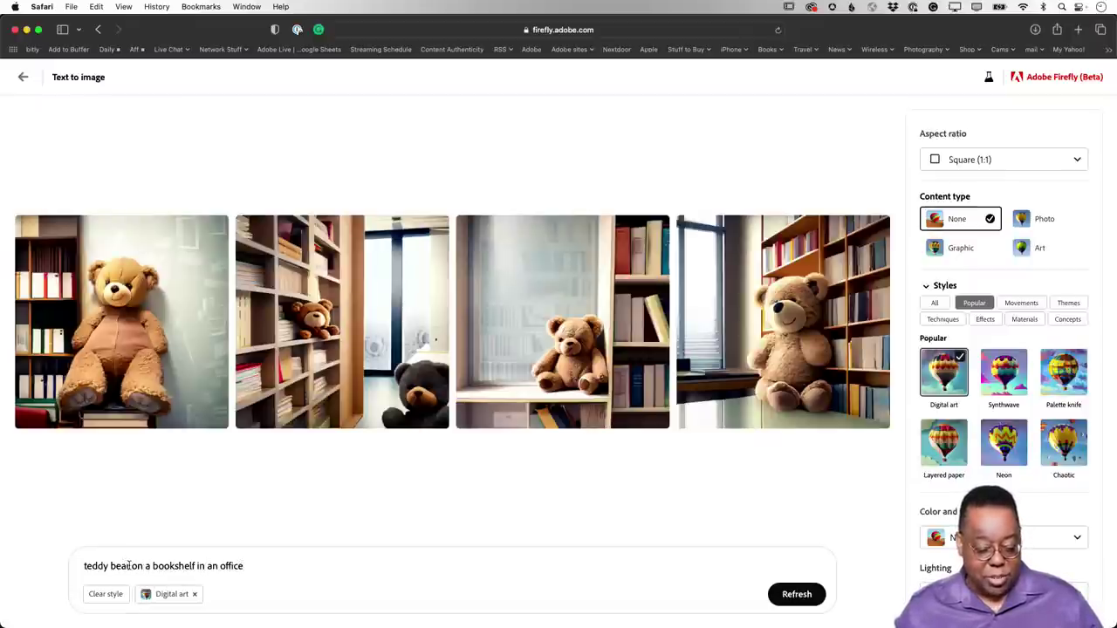
Replace "teddy bear" with "toy robot" in the prompt so it reads "toy robot on a bookshelf in an office".
left_click_drag(80, 563, 35, 558)
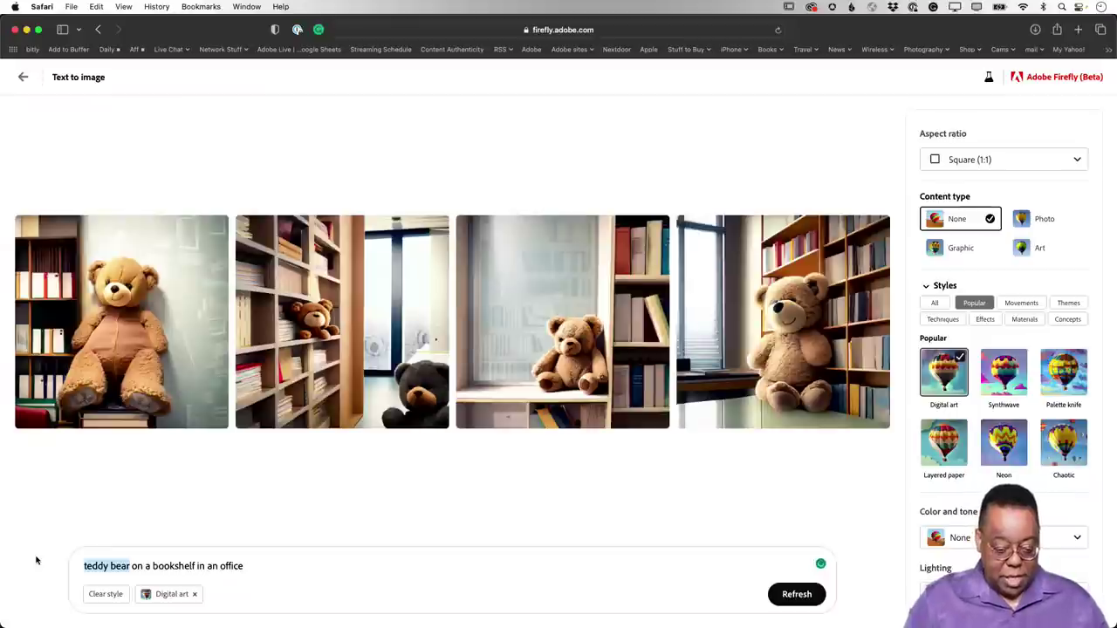
type("toy r")
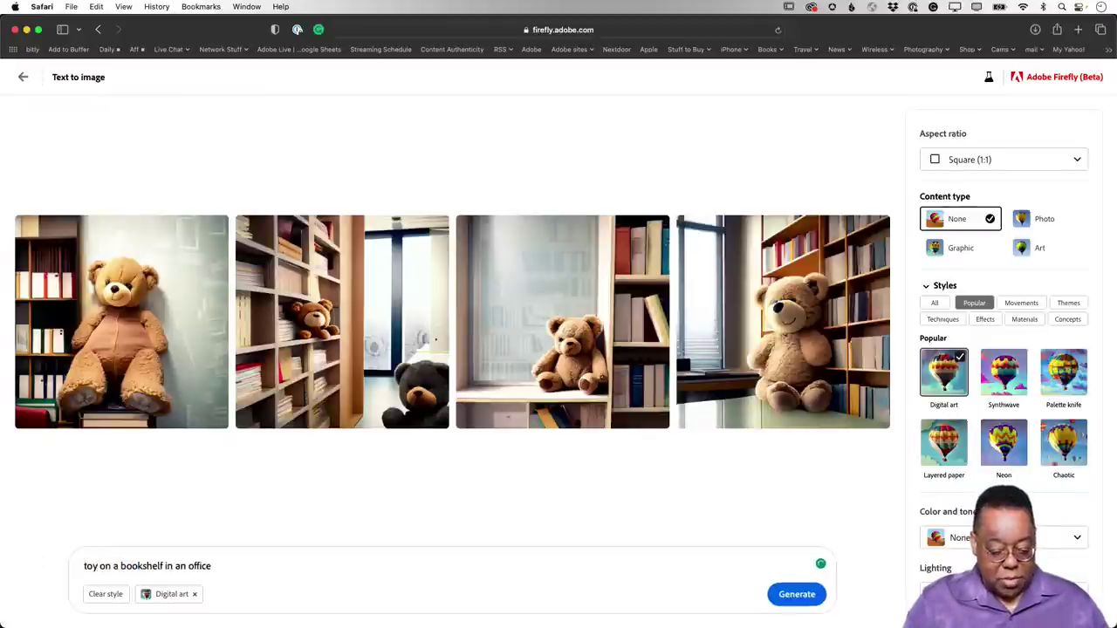
type("obot")
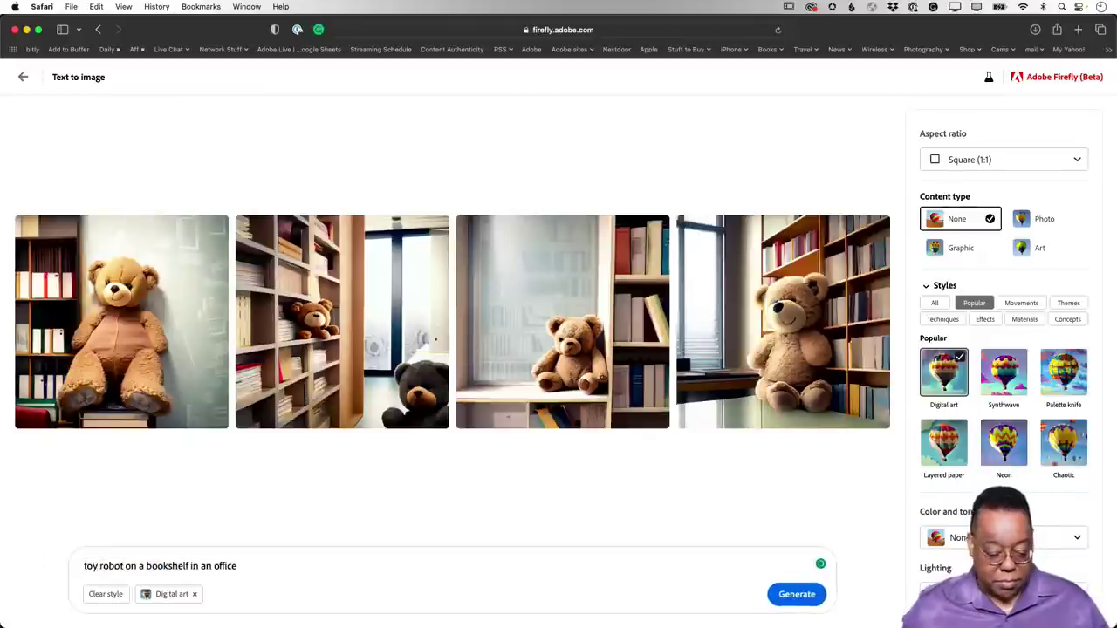
Generate images from the toy robot prompt, and again with "wearing sneakers taking a selfie" added after "toy robot".
left_click(796, 595)
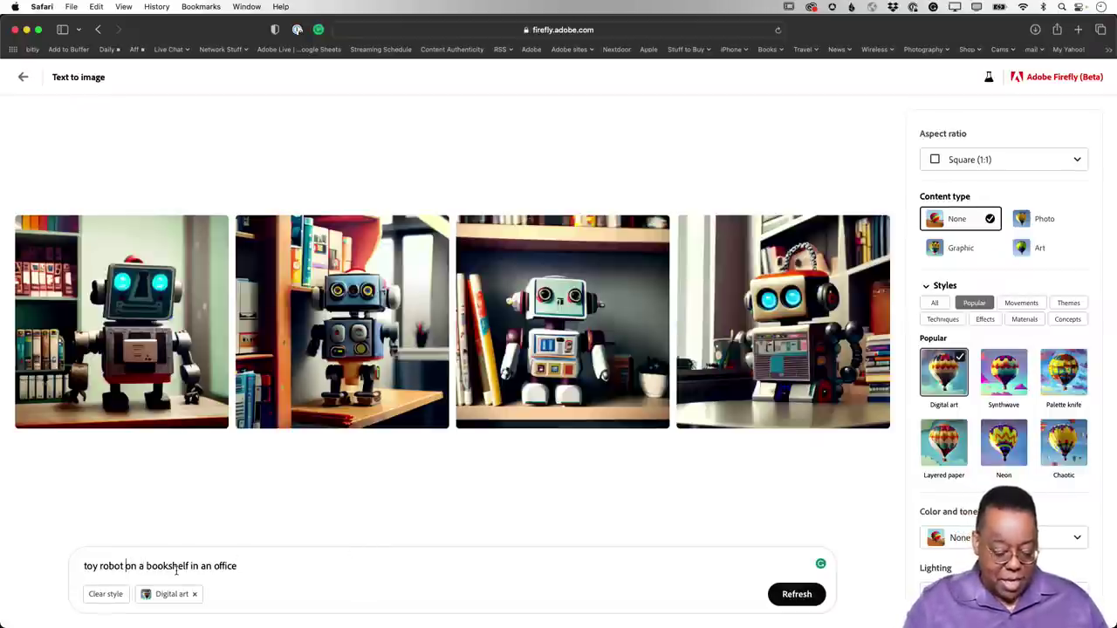
type("wearing s")
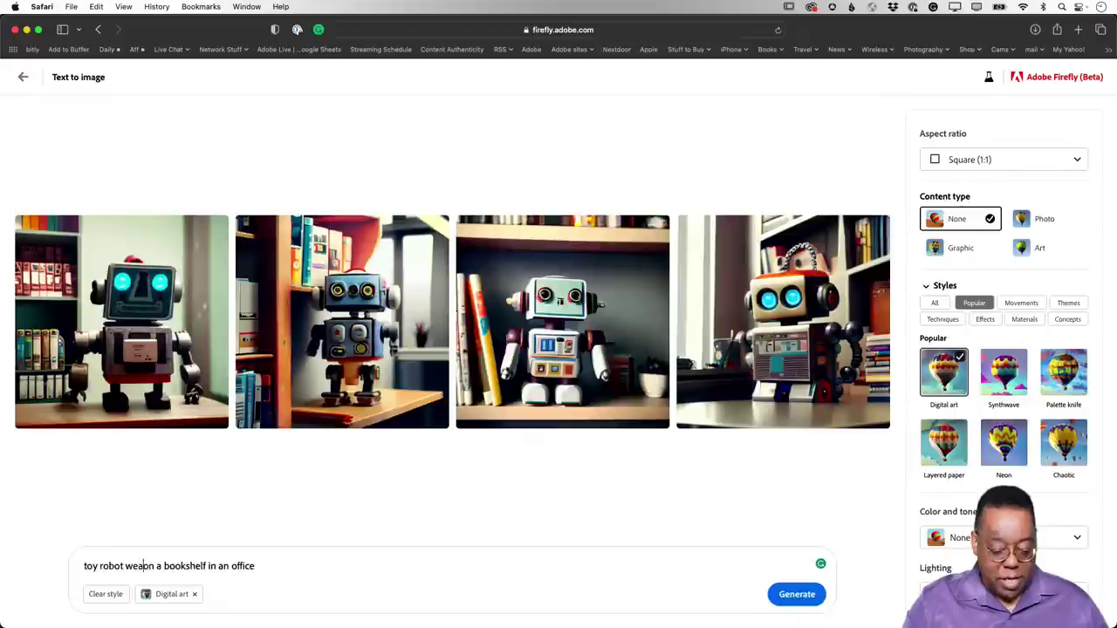
type("neakers ")
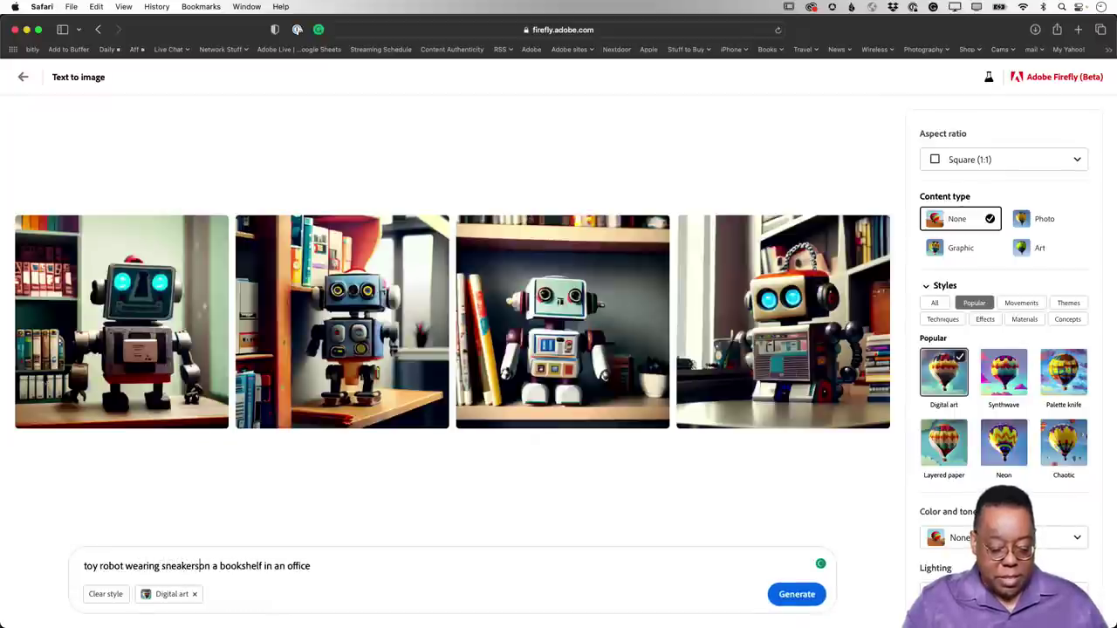
type("taking")
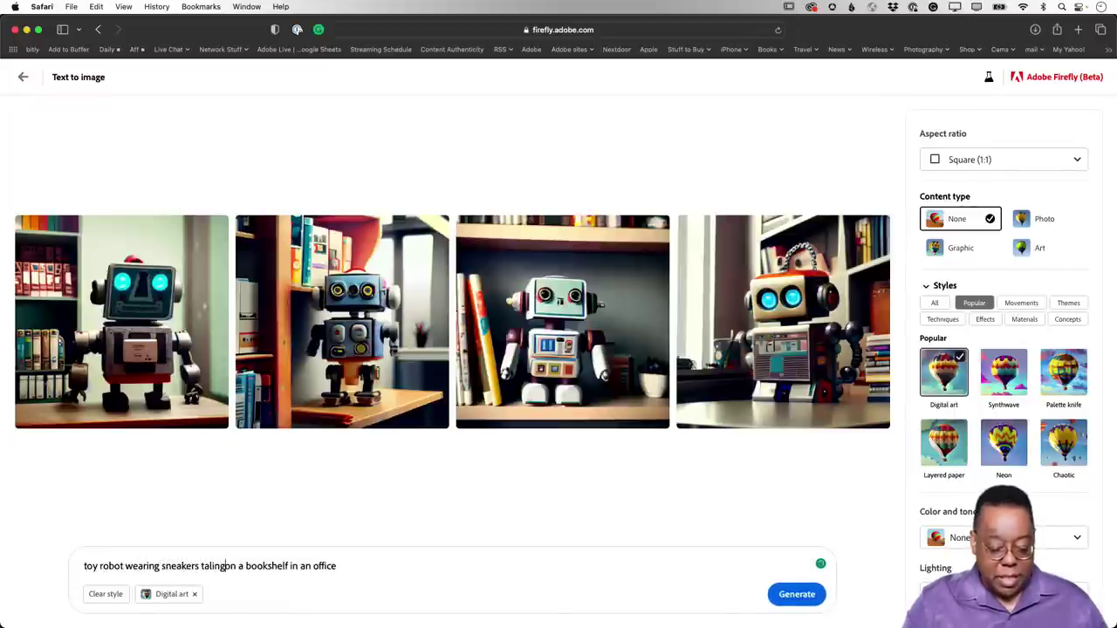
key("BackSpace")
key("BackSpace")
type("ng a selfi")
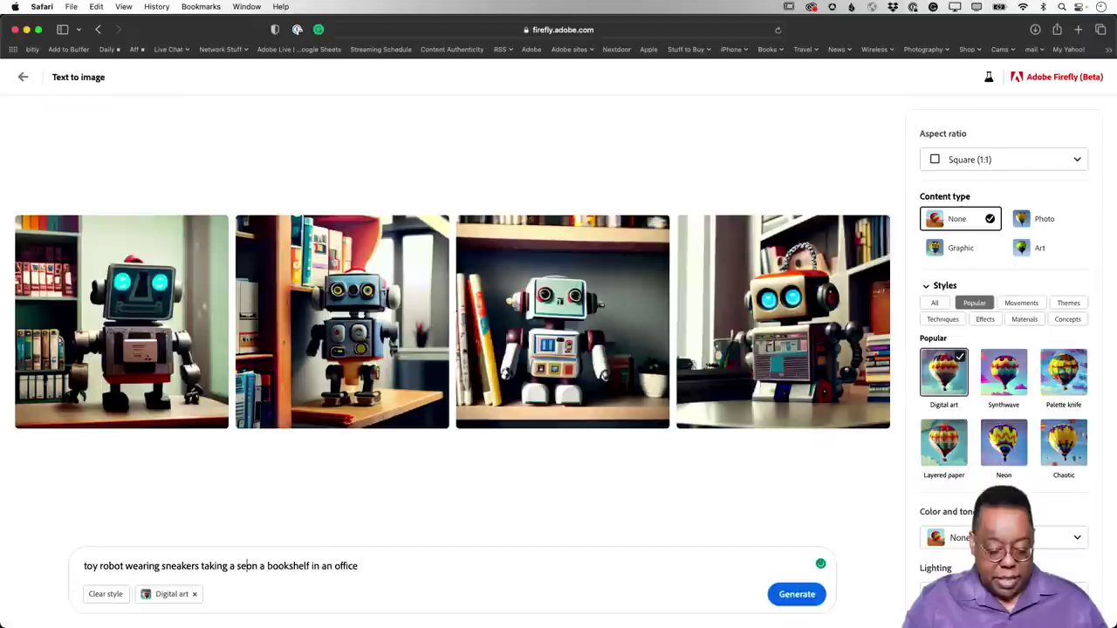
type("e")
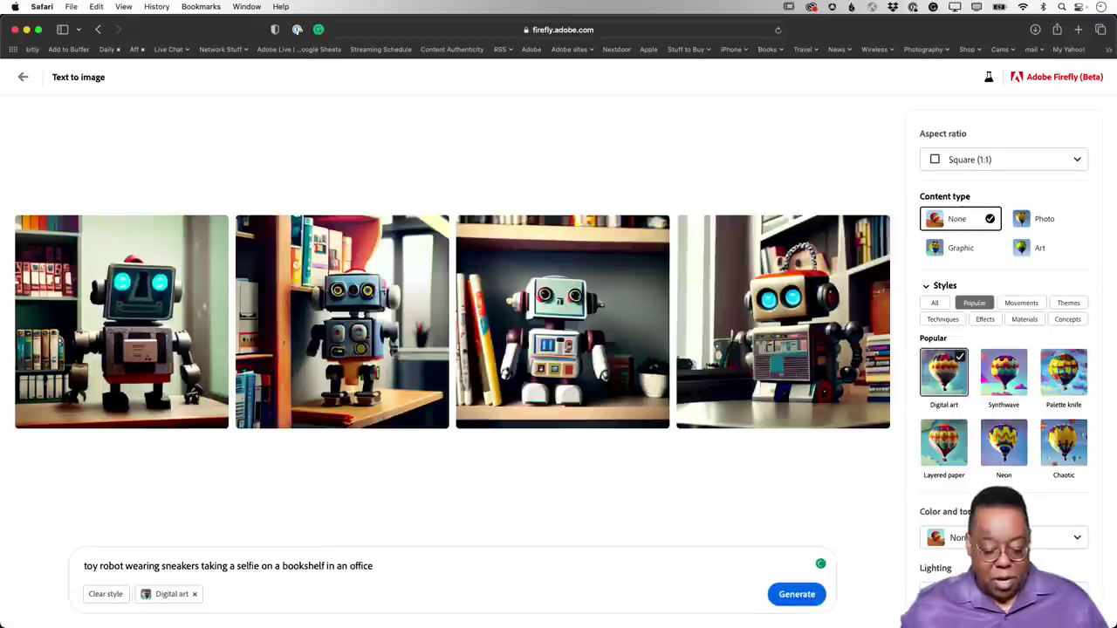
left_click(793, 600)
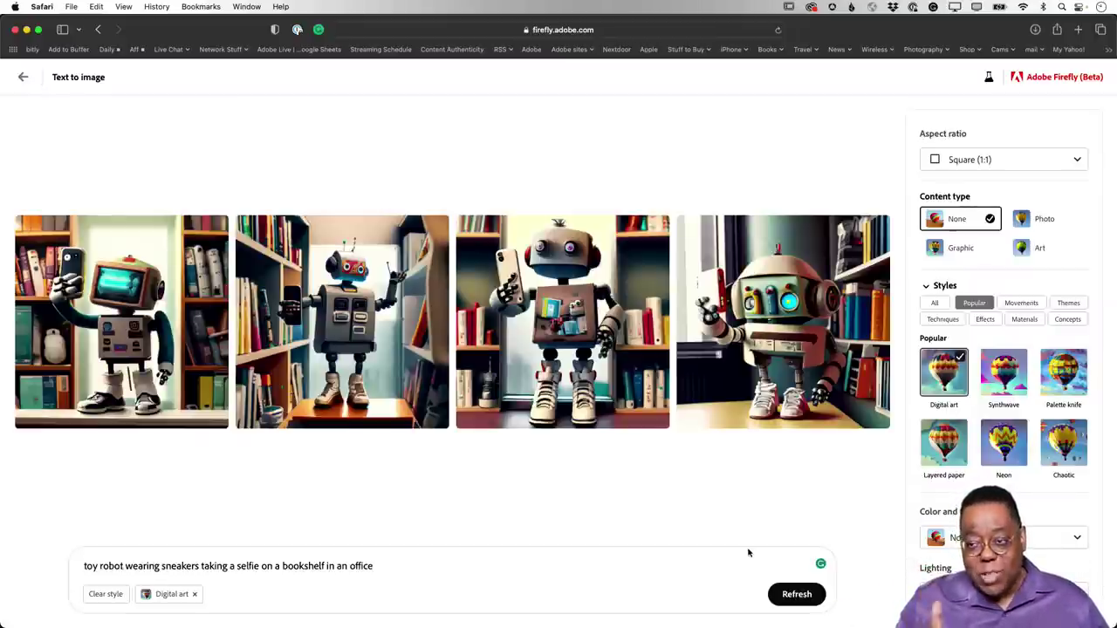
Return to the Firefly home page and open the Text effects generator.
left_click(24, 79)
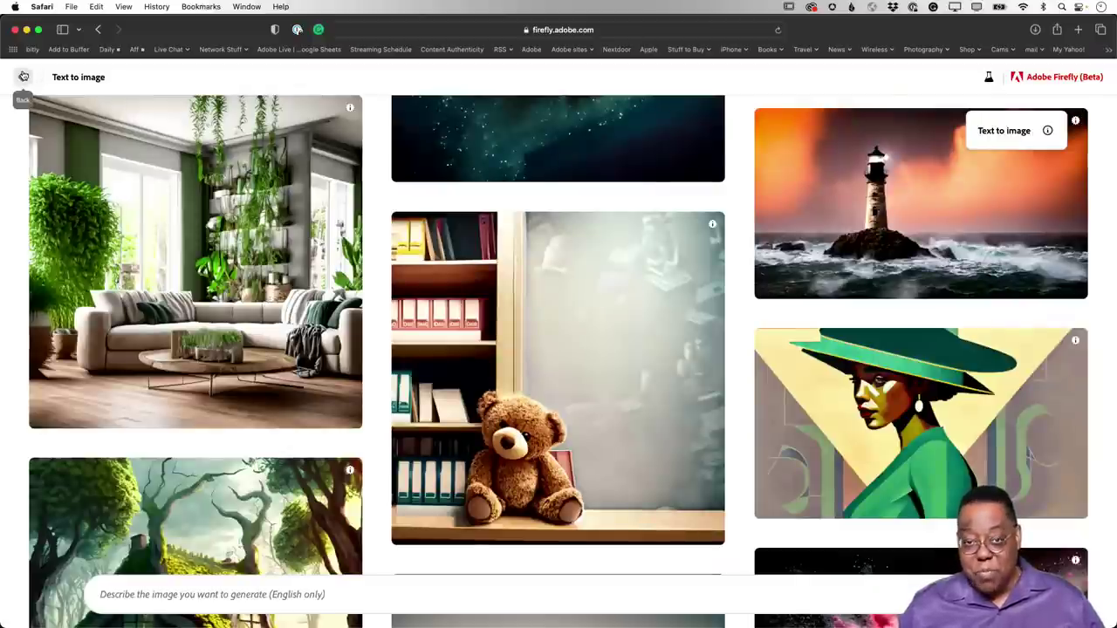
left_click(24, 77)
type("painting ")
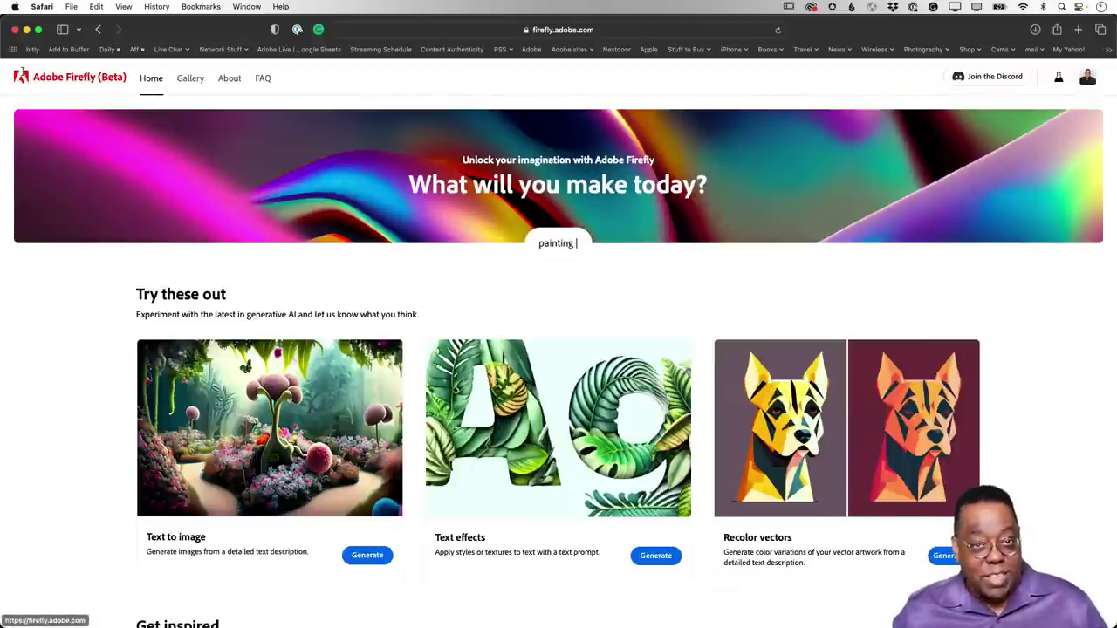
type("of mountains and trees")
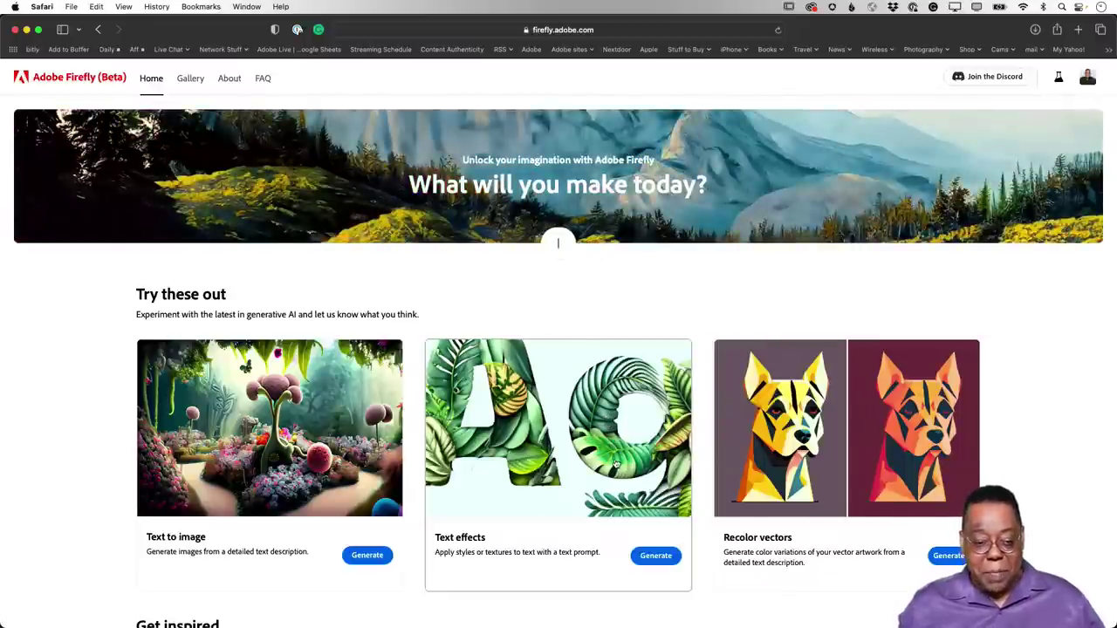
left_click(661, 559)
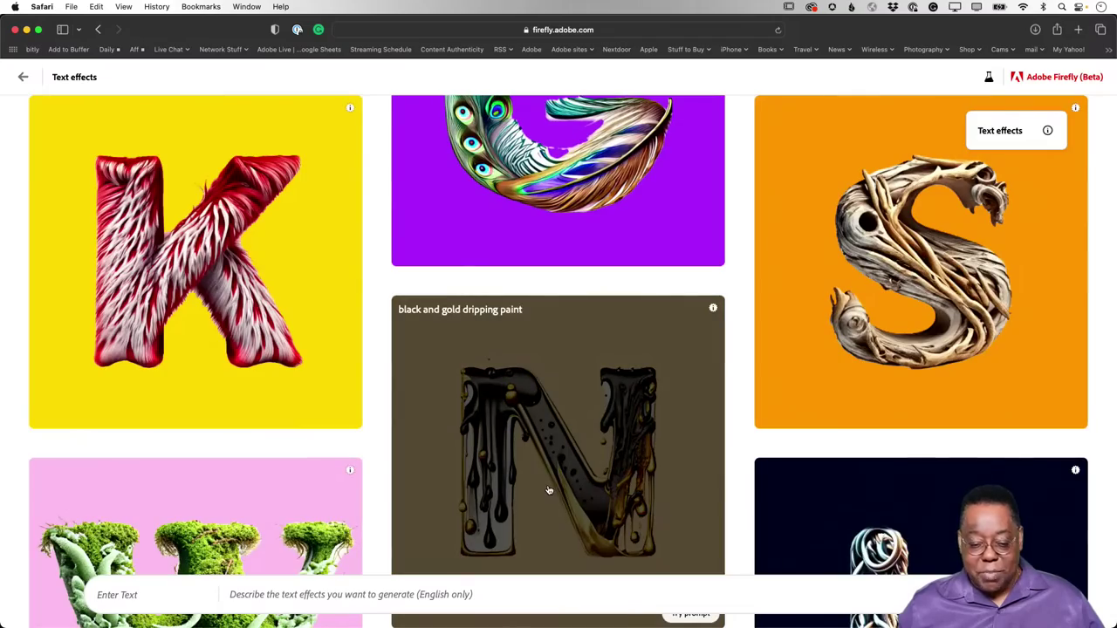
Examine the sample lettering styles in the Text effects gallery.
scroll(554, 495, "down", 10)
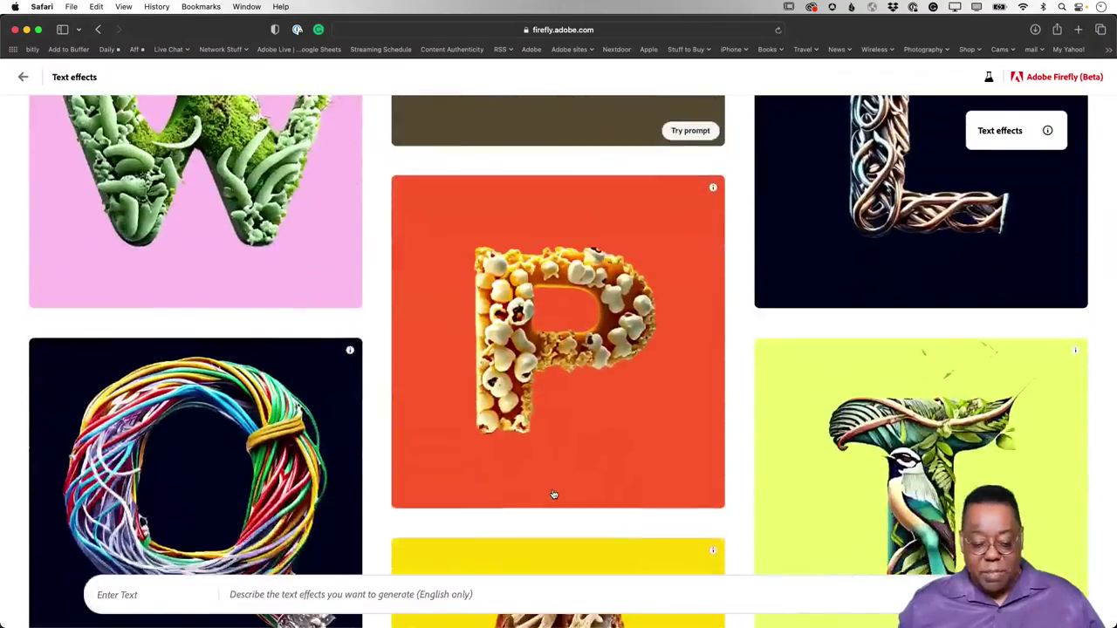
scroll(553, 495, "down", 9)
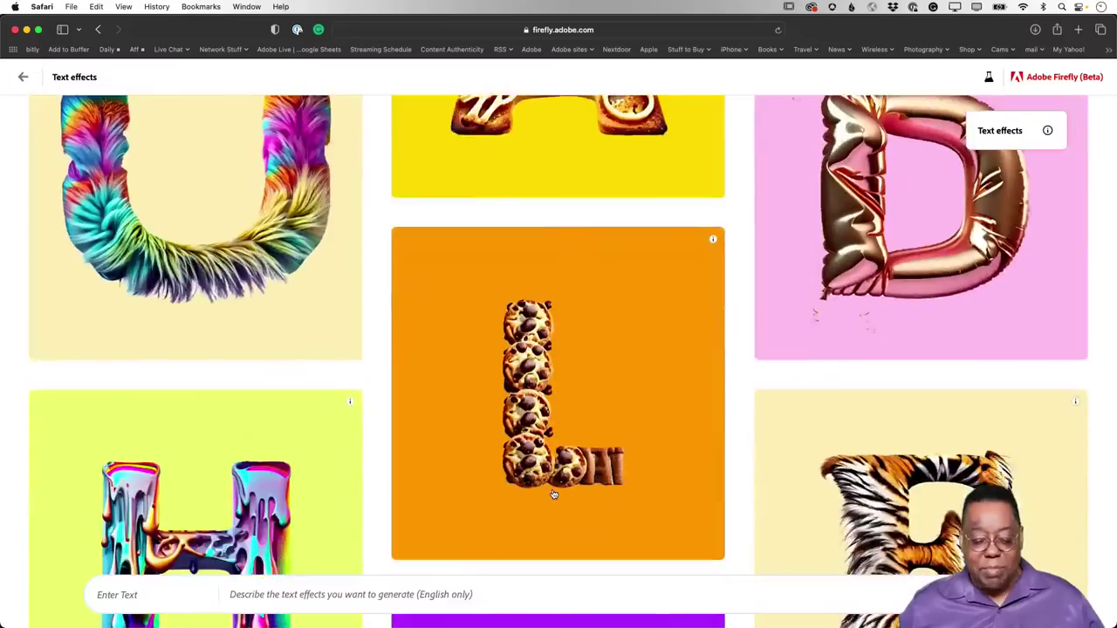
scroll(554, 495, "down", 7)
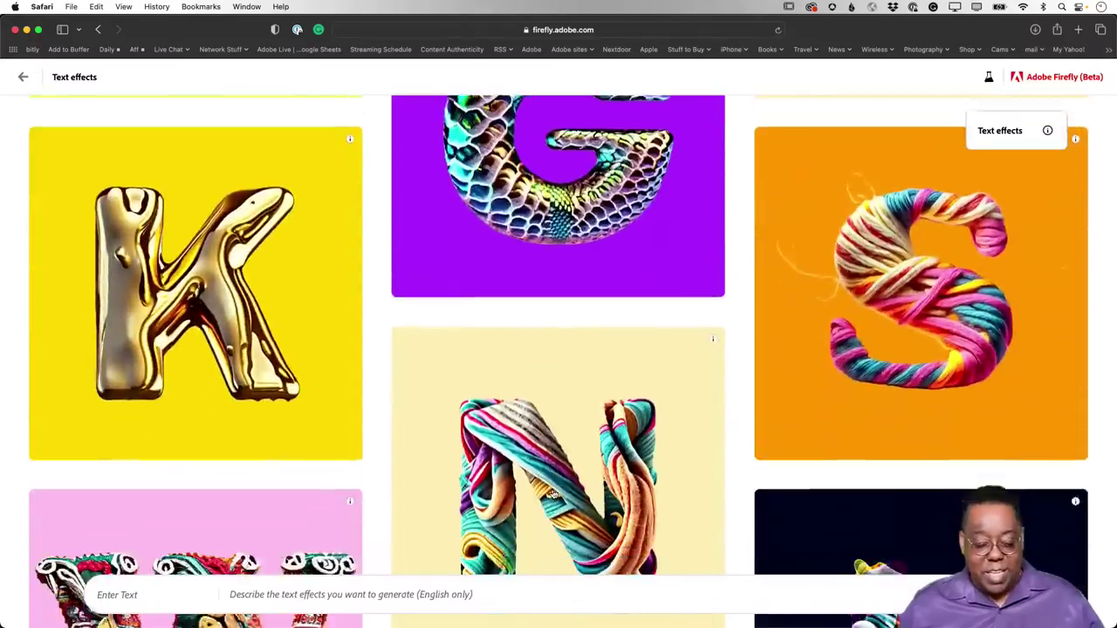
scroll(553, 495, "down", 5)
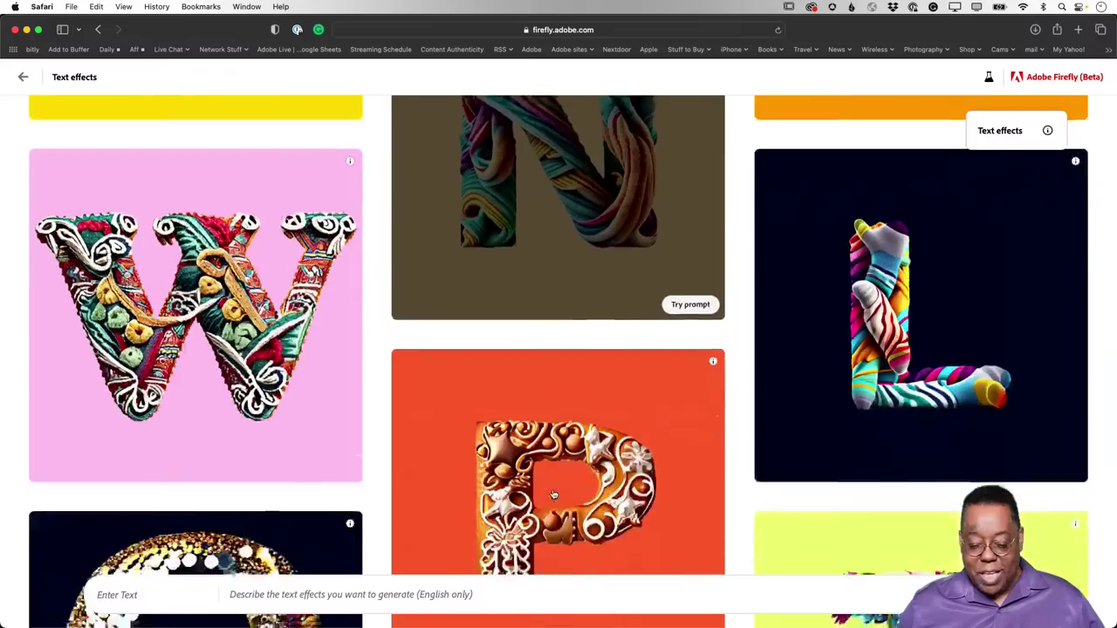
scroll(554, 495, "down", 2)
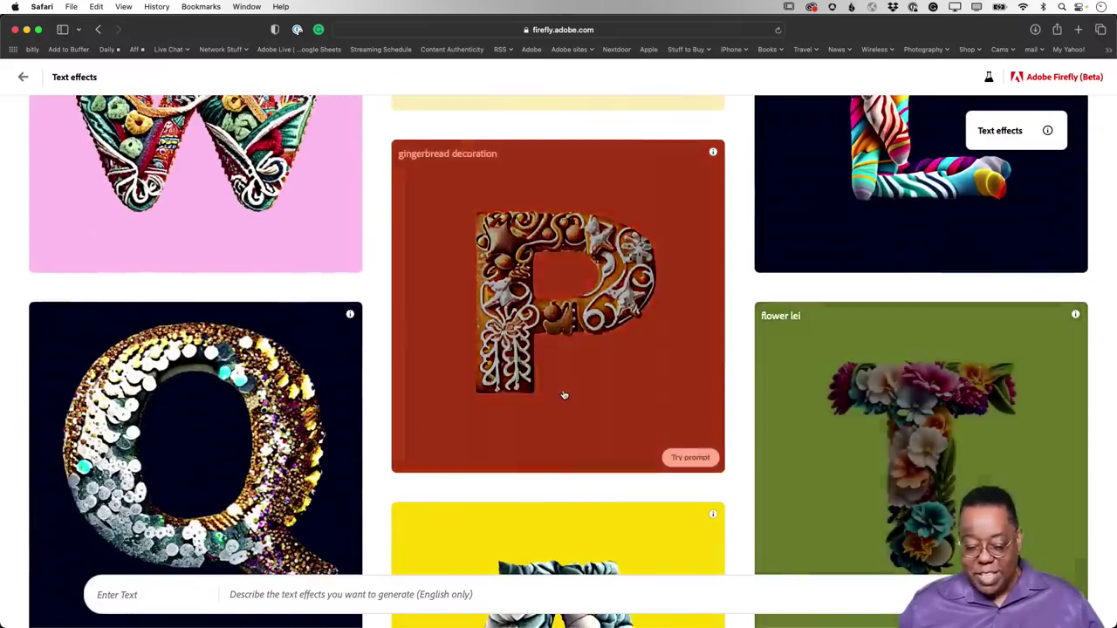
scroll(560, 397, "down", 15)
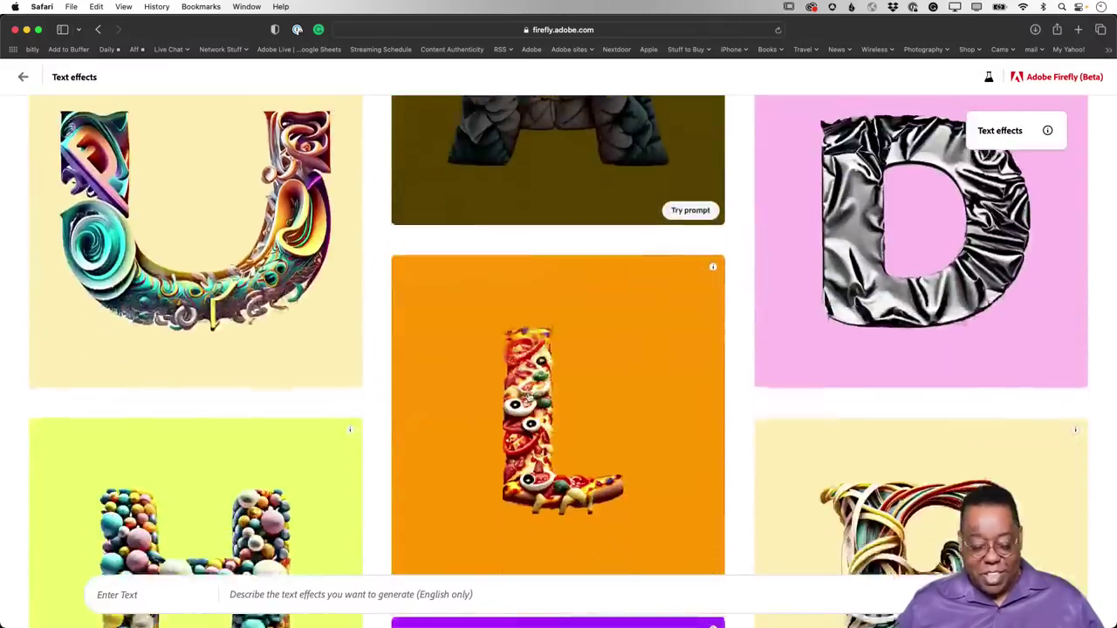
scroll(529, 397, "down", 10)
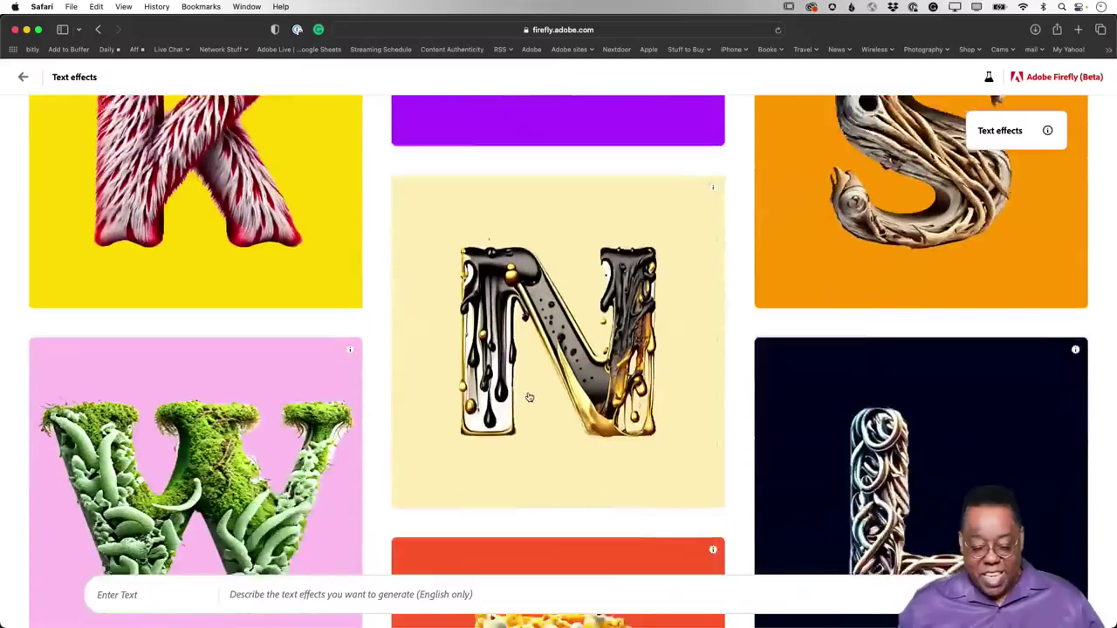
scroll(524, 366, "up", 20)
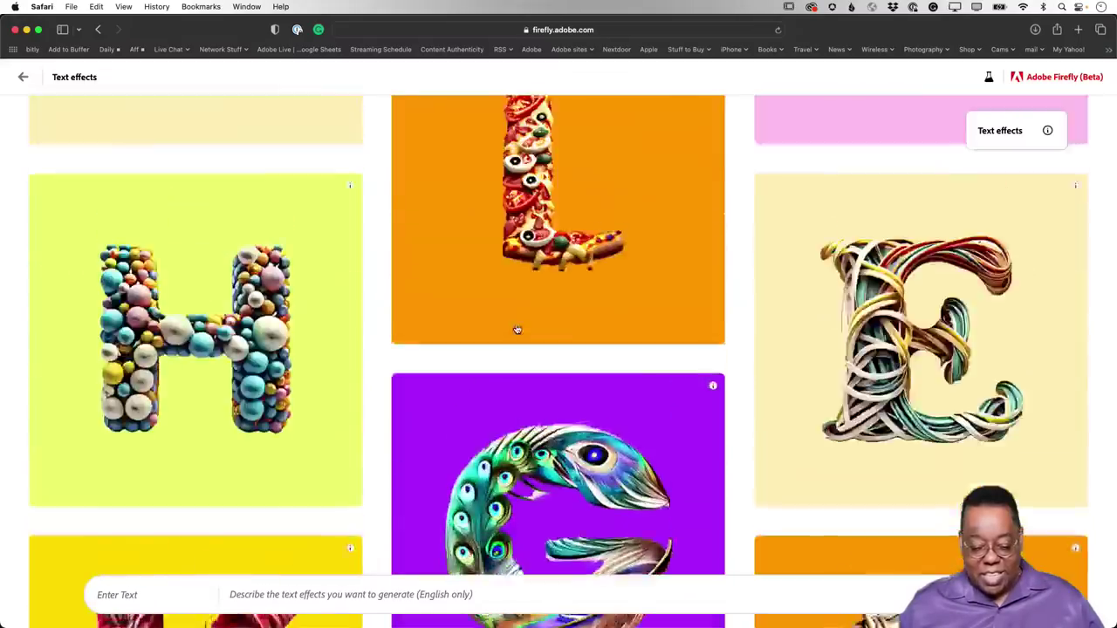
scroll(183, 362, "up", 10)
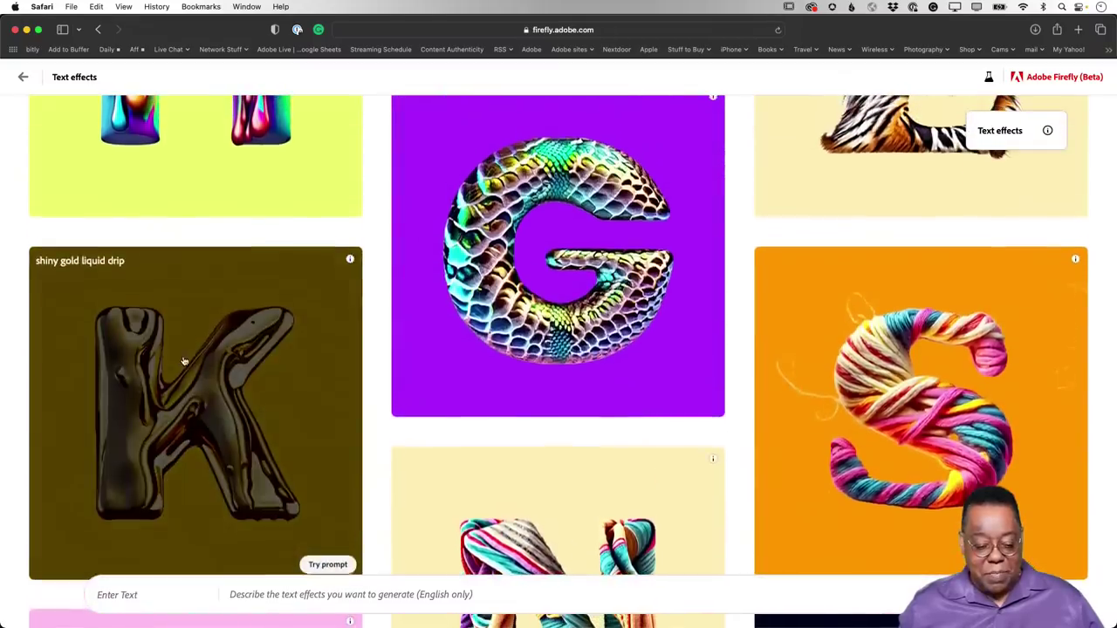
Try the gallery's "shiny gold liquid drip" prompt and replace the sample text with "Adobe Live".
left_click(270, 382)
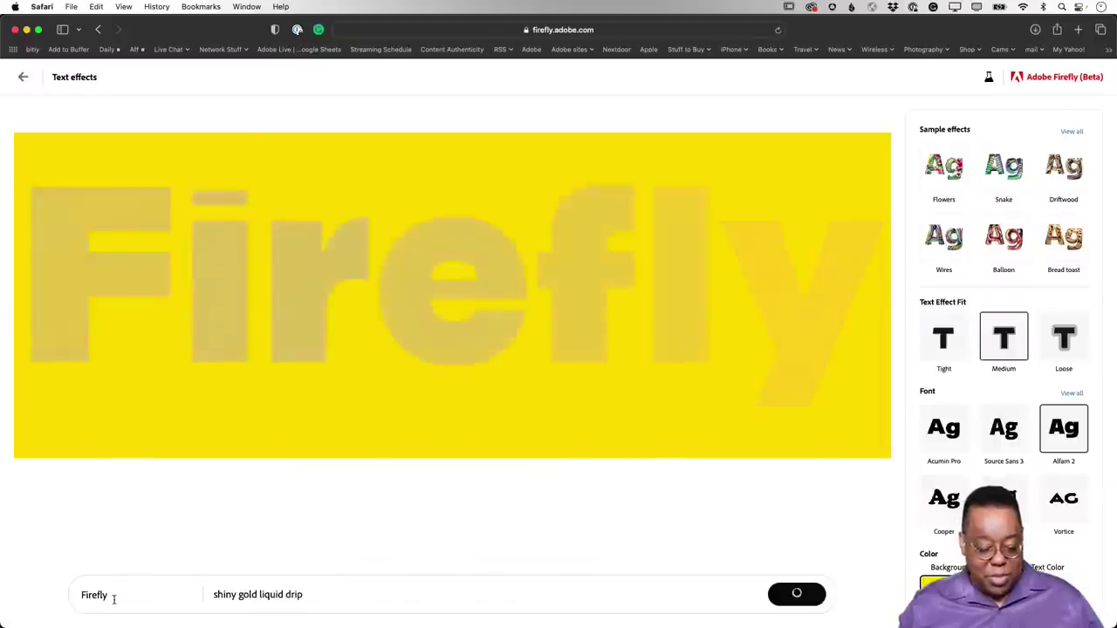
left_click_drag(113, 598, 43, 594)
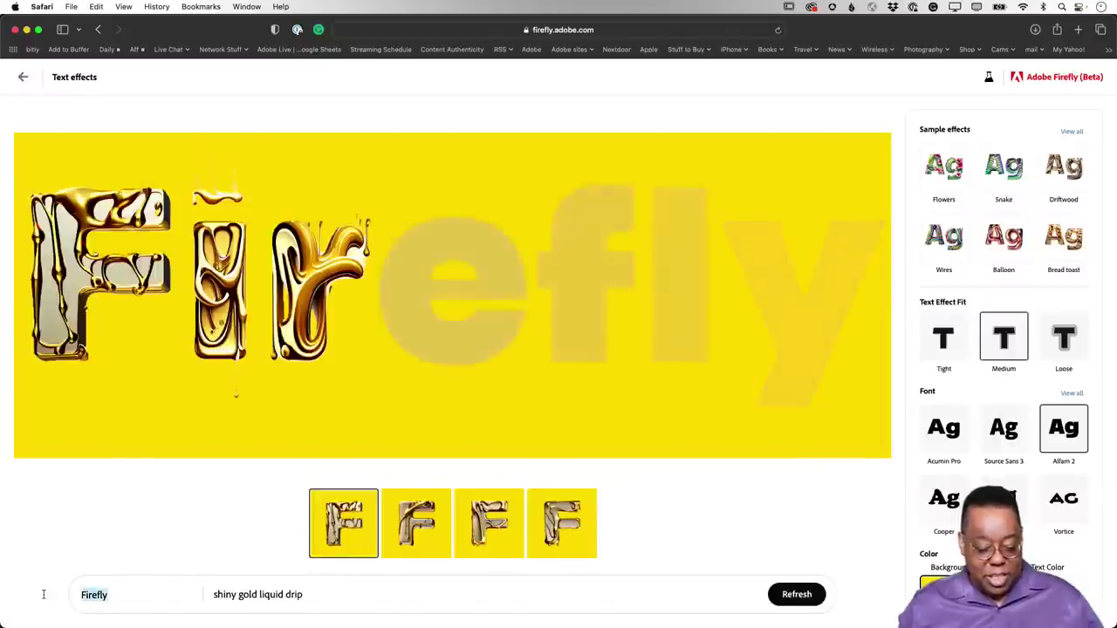
type("Adobe Live")
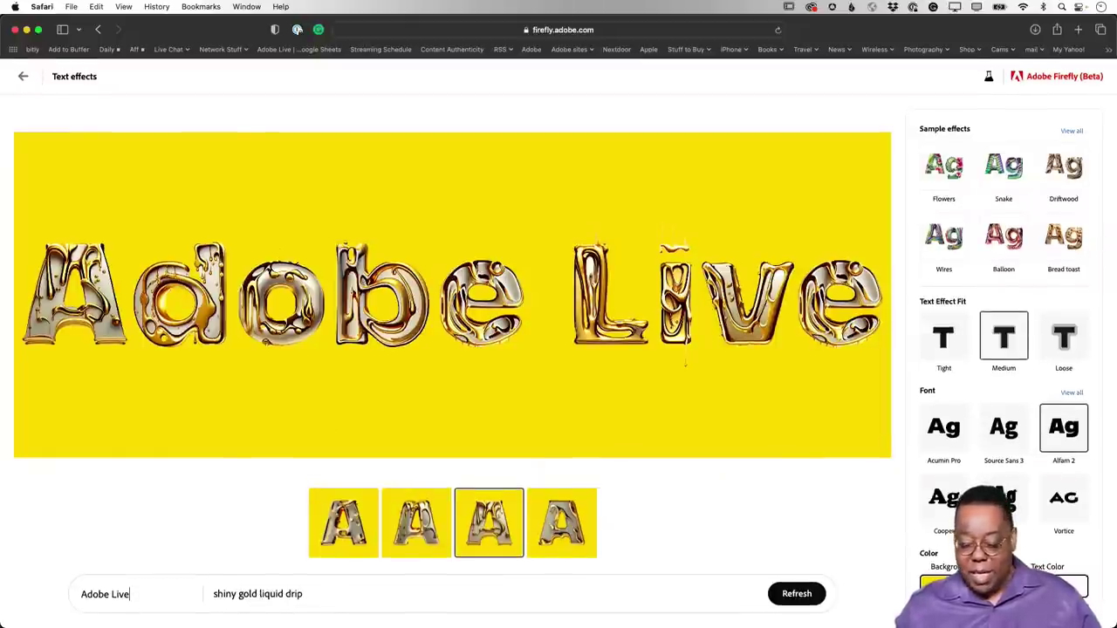
Extend the effect prompt to "shiny gold liquid drip with cookies" and generate the text effect.
scroll(1011, 349, "down", 2)
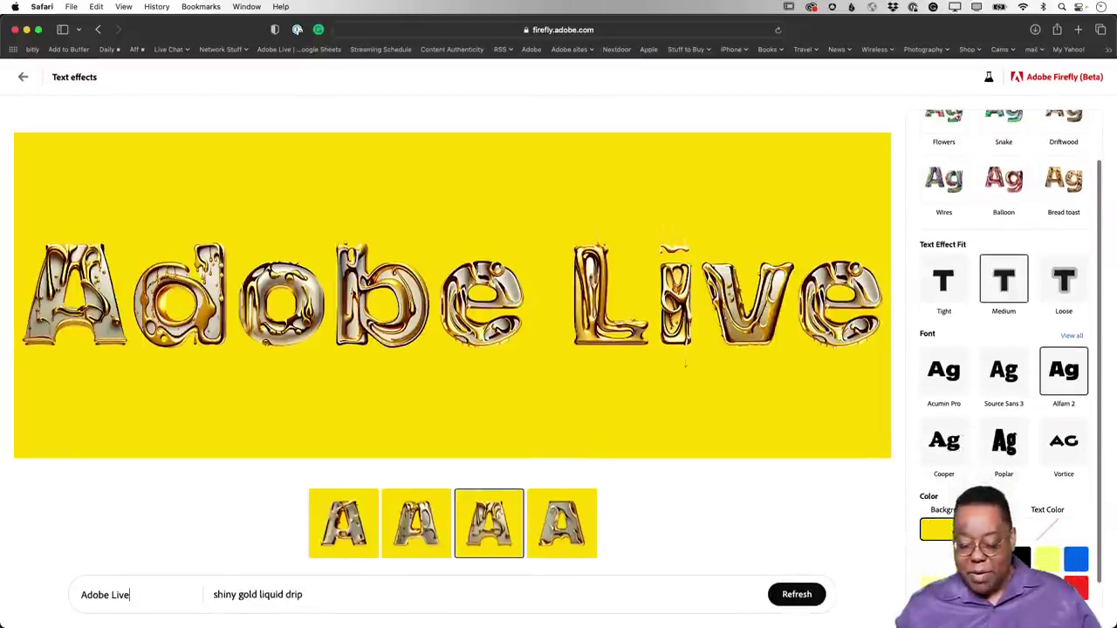
left_click(309, 594)
type("with")
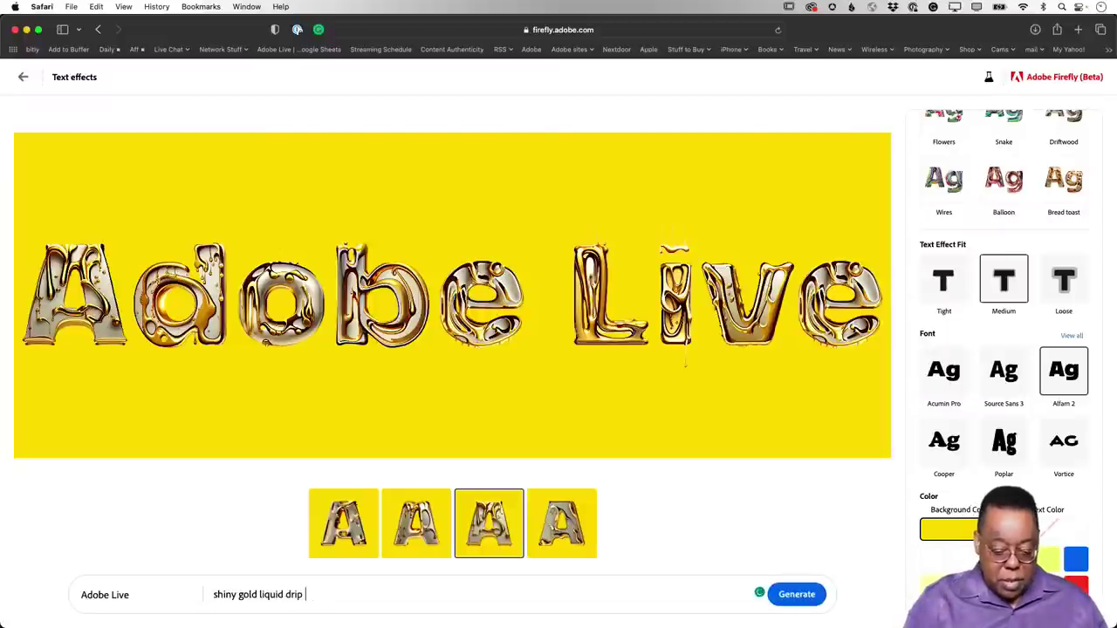
type(" cookies")
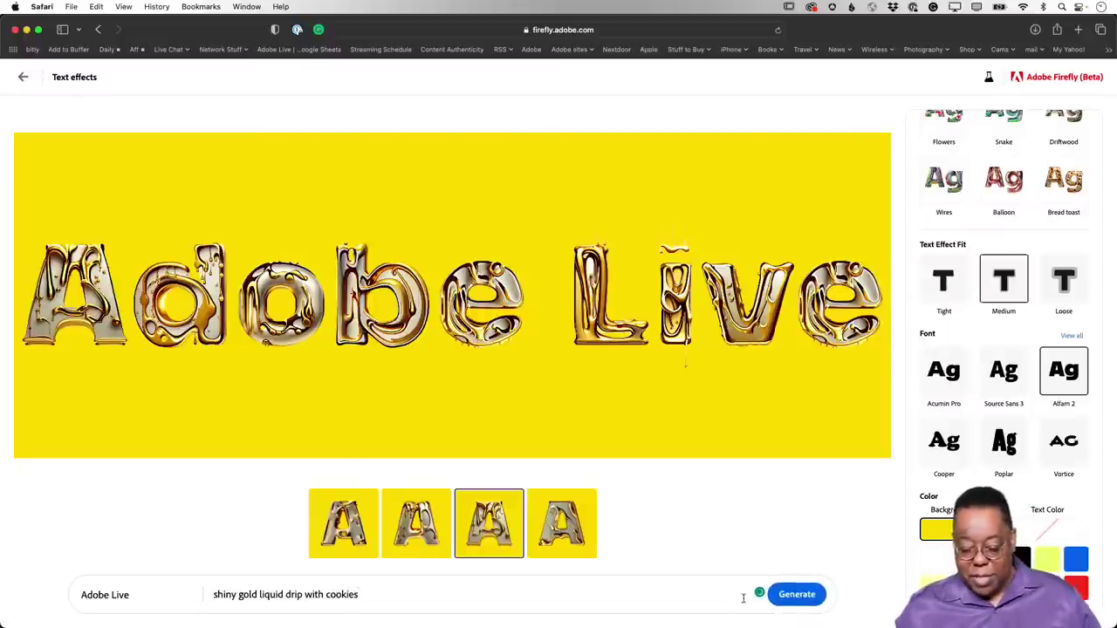
left_click(794, 601)
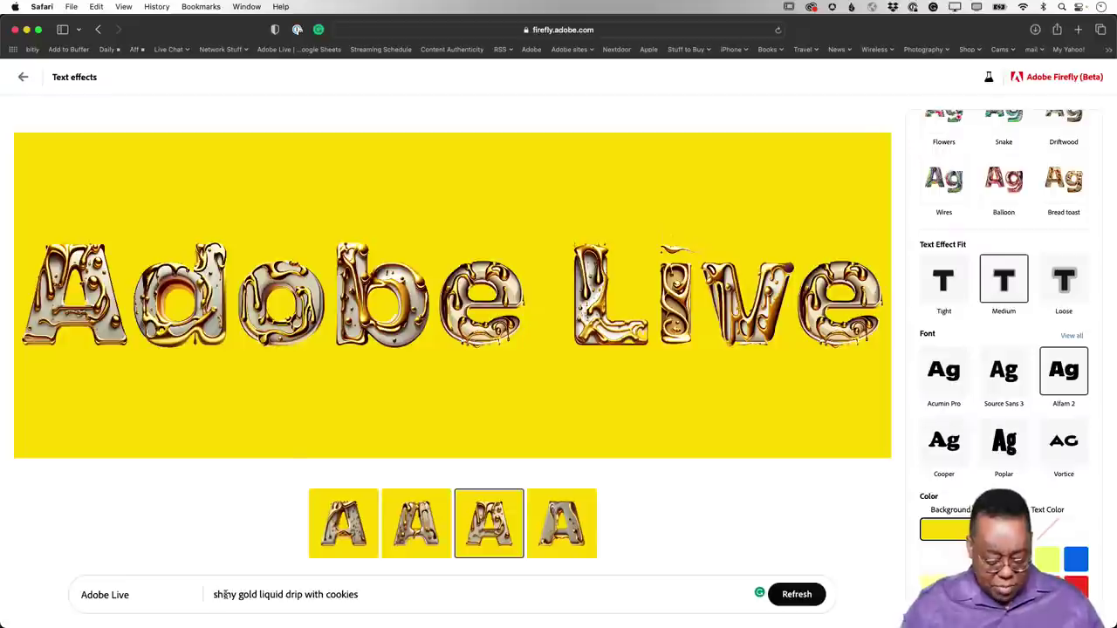
Reword the effect prompt as "cookies with shiny gold liquid drip" and generate the text effect.
type("cookies ")
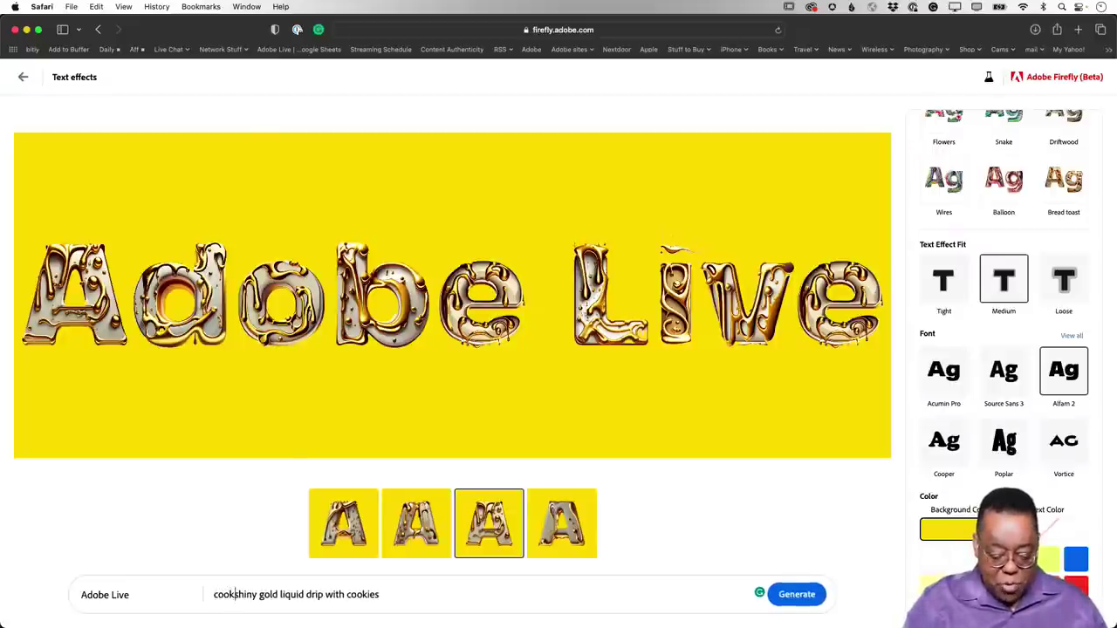
type("with")
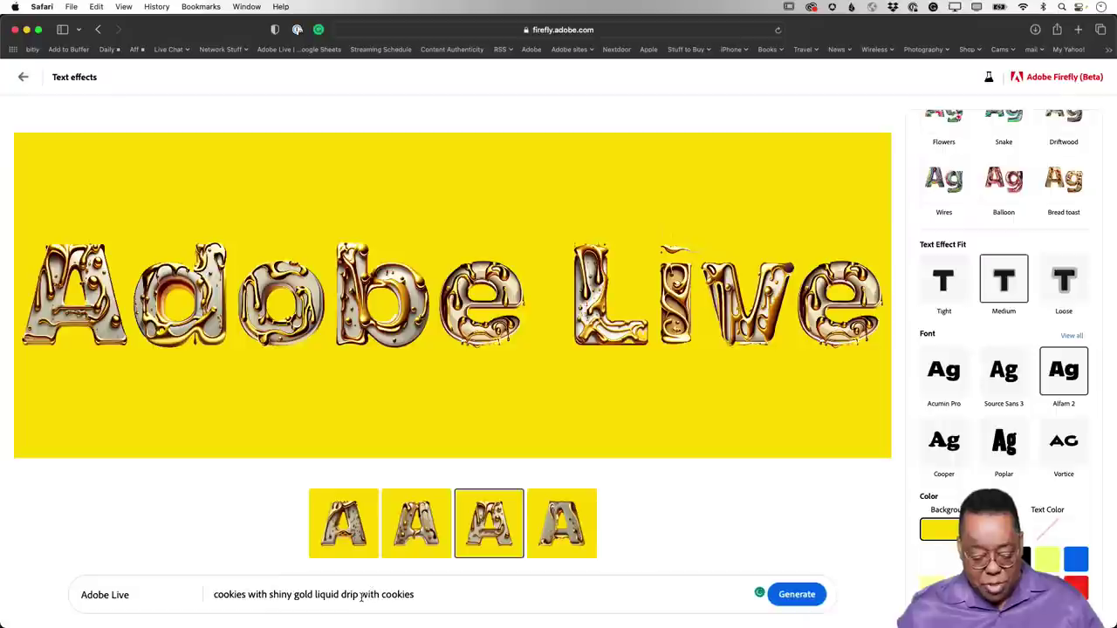
left_click_drag(359, 595, 440, 621)
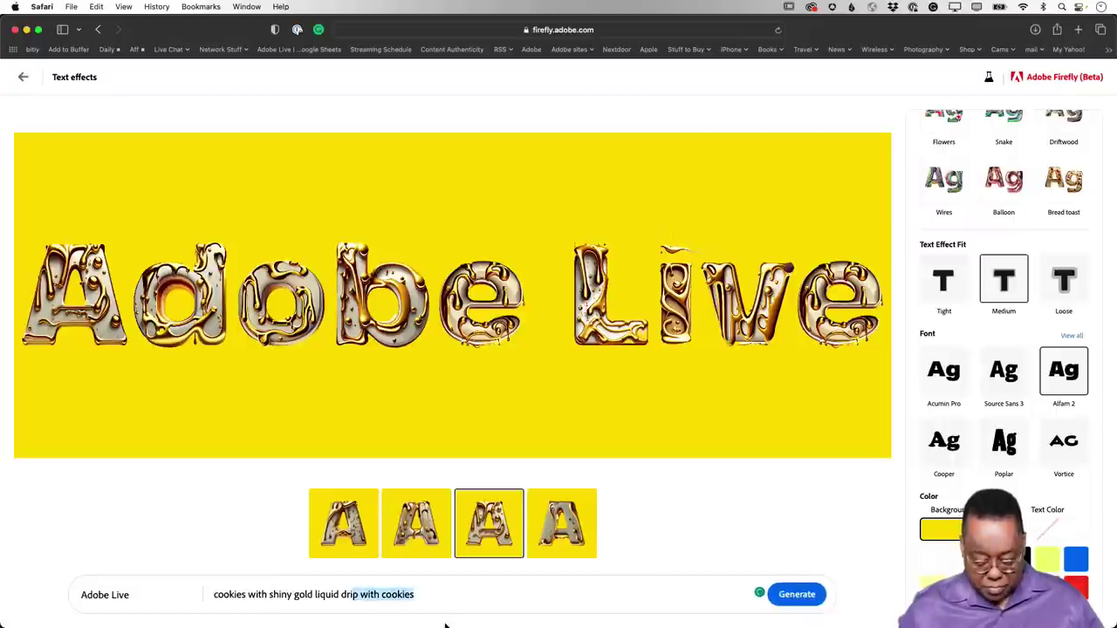
key("BackSpace")
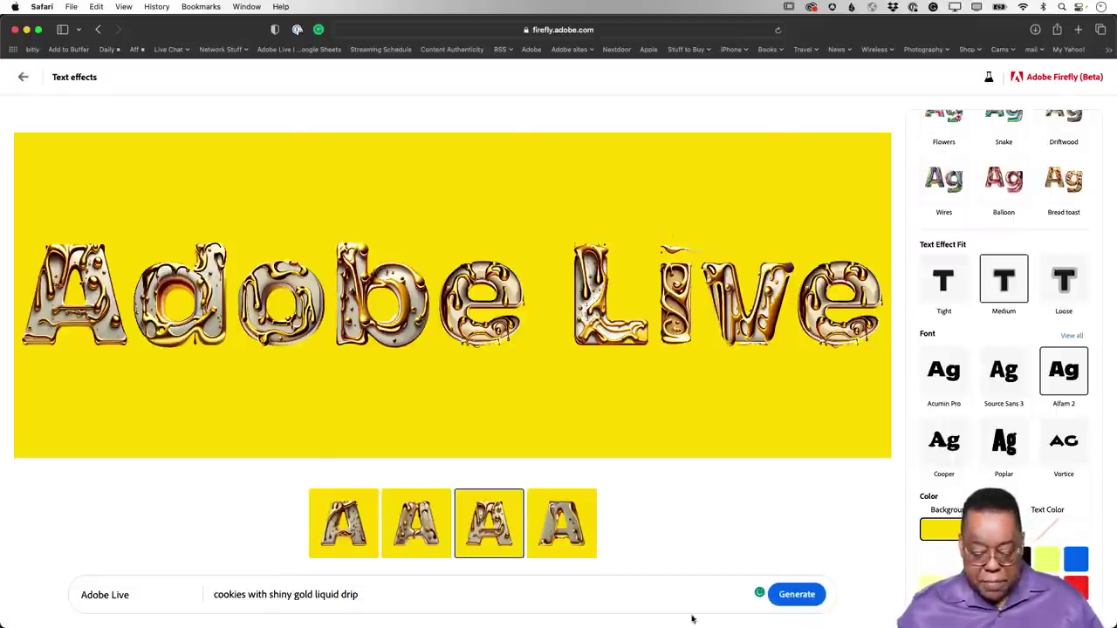
left_click(796, 595)
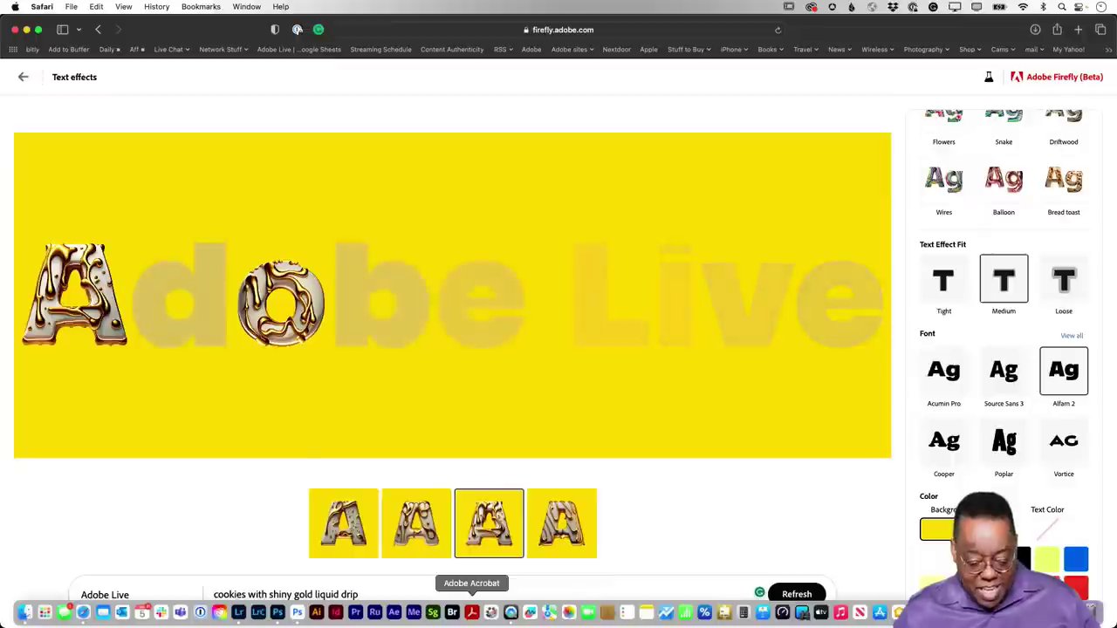
Replace "cookies" with "donuts" in the effect prompt and generate the text effect.
double_click(233, 598)
type("donuts")
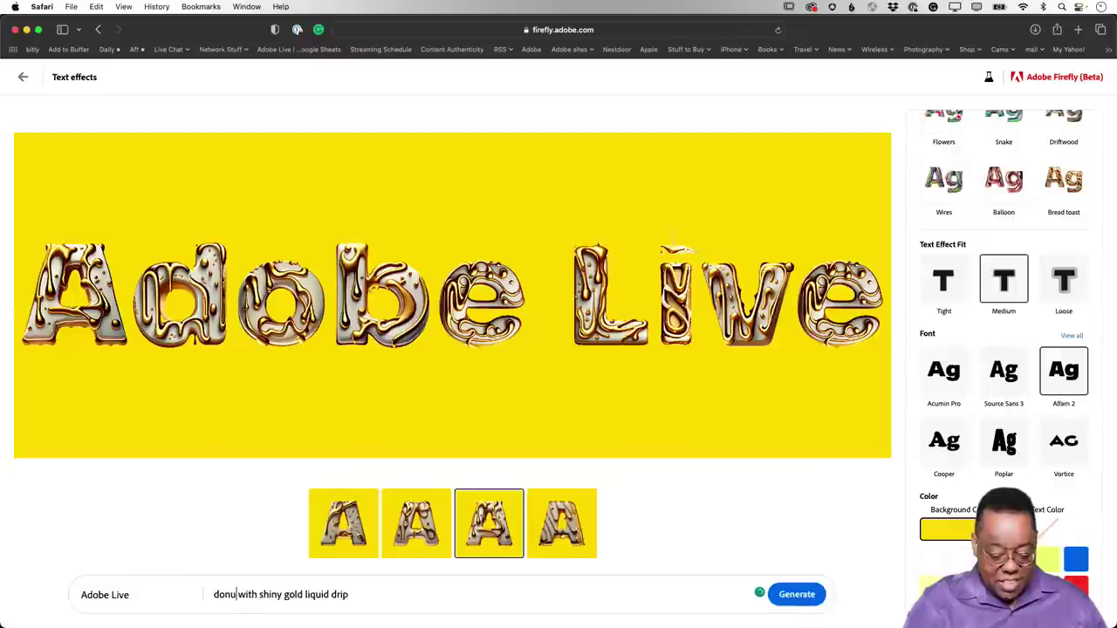
left_click(797, 594)
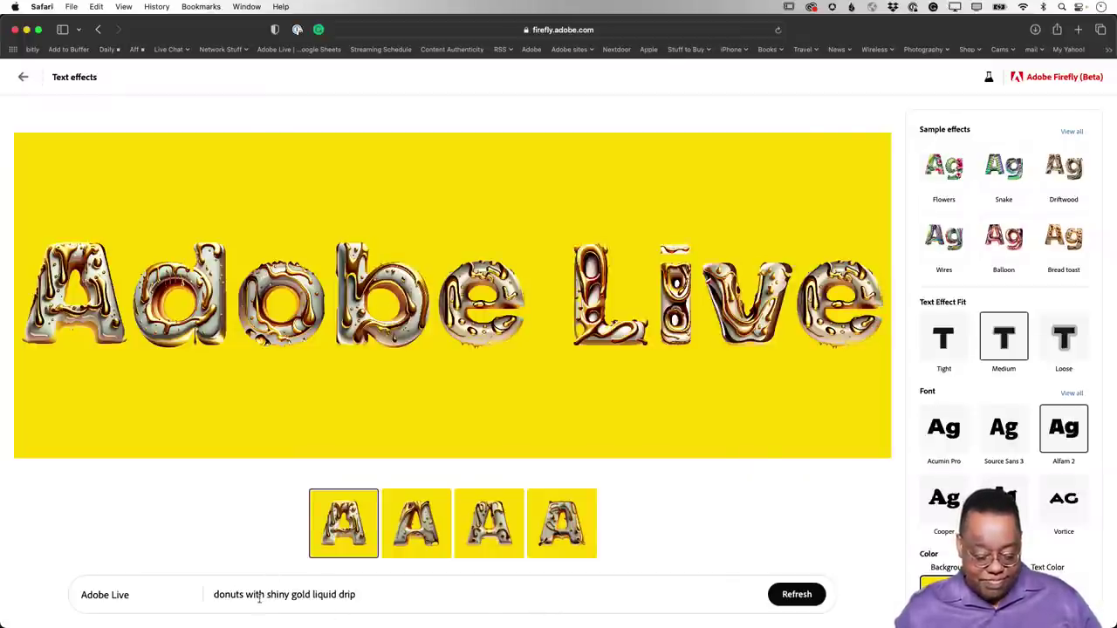
Replace "donuts" with "camera lenses" in the effect prompt and generate the text effect.
double_click(226, 597)
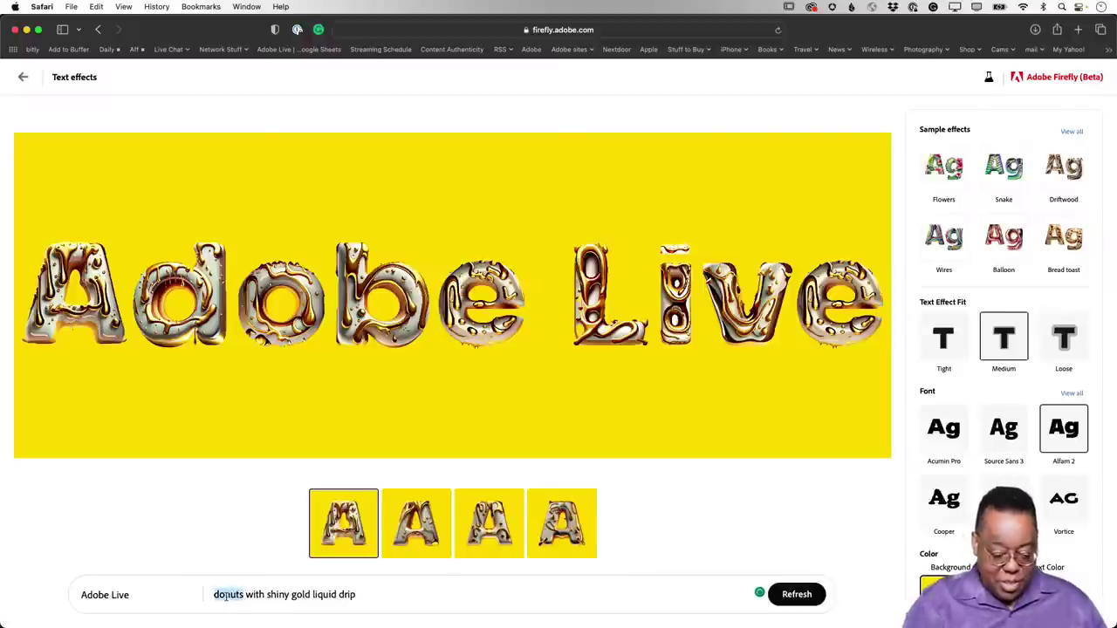
type("camera lens")
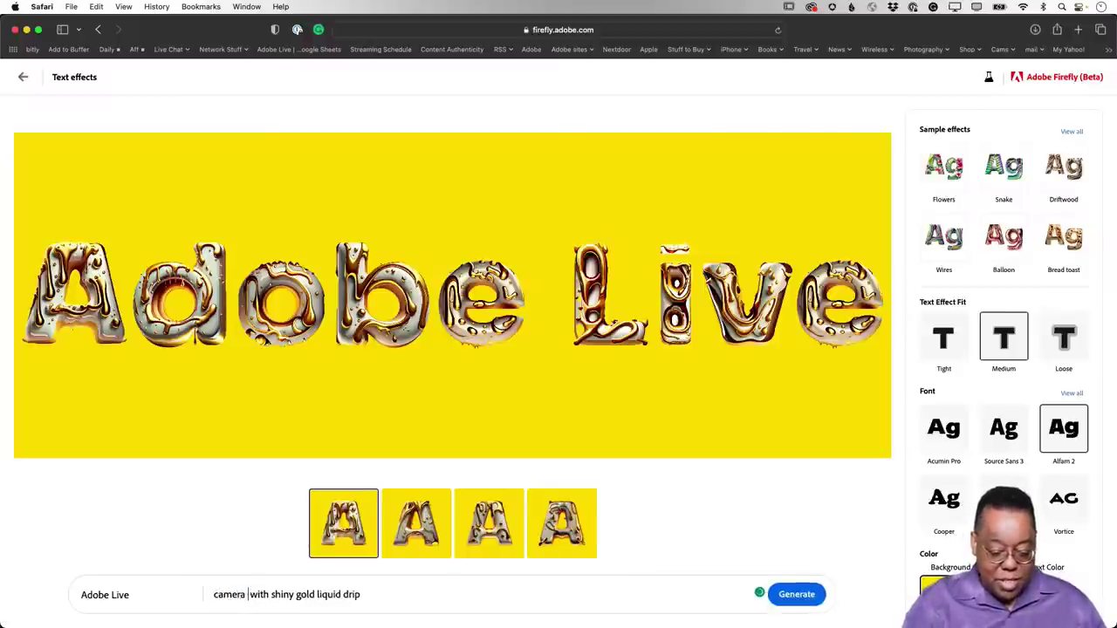
type("es")
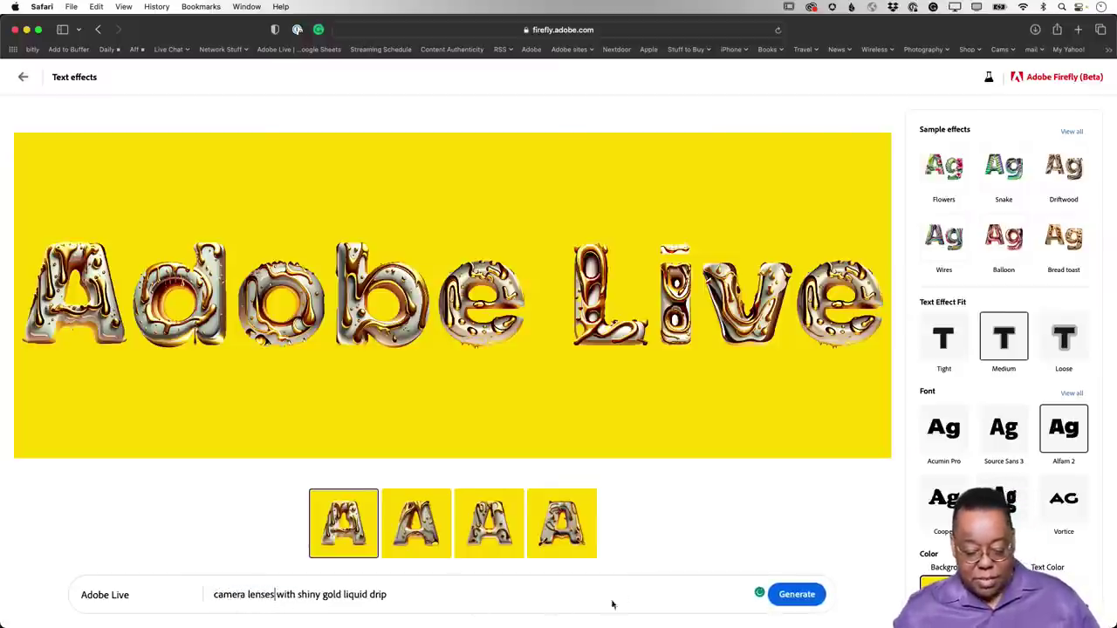
left_click(819, 602)
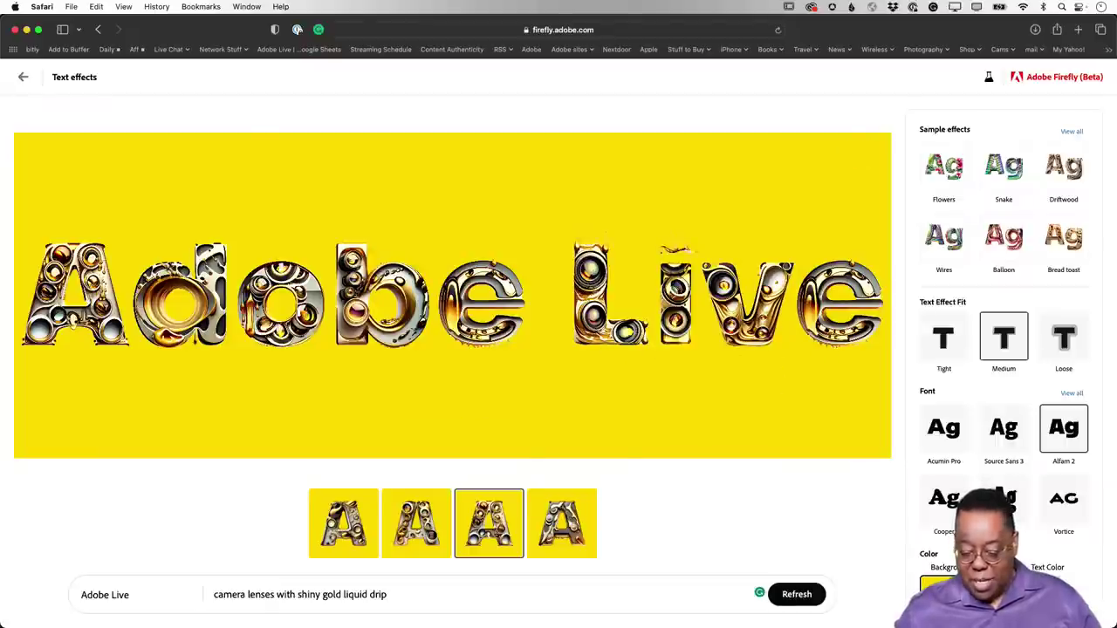
Give the text effect a white background and set its fit to Loose.
scroll(1003, 349, "down", 2)
left_click(932, 551)
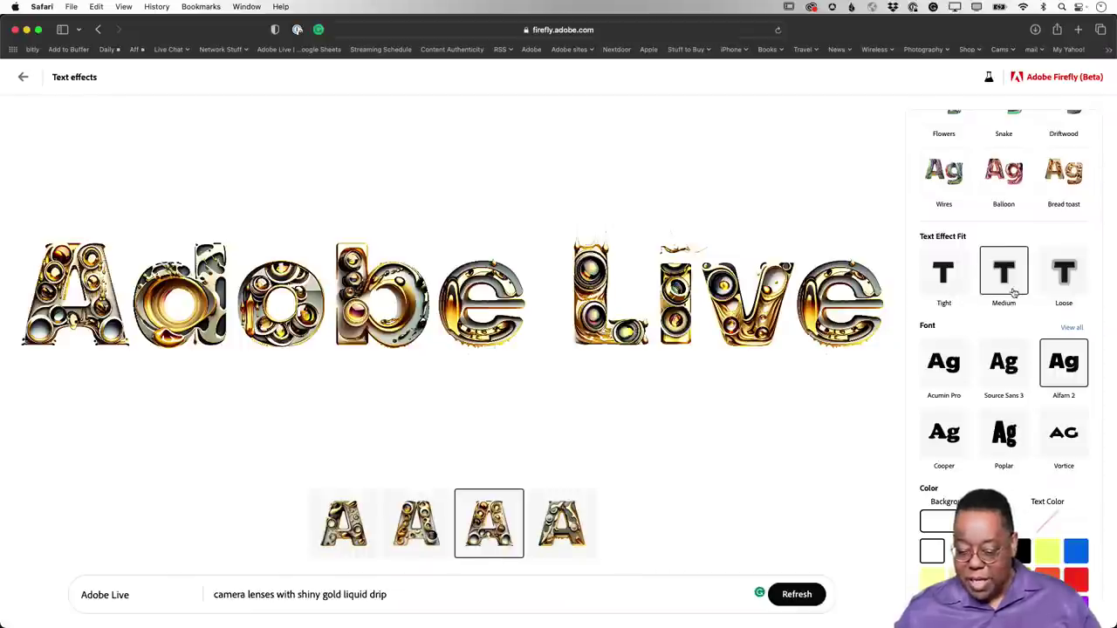
left_click(1065, 291)
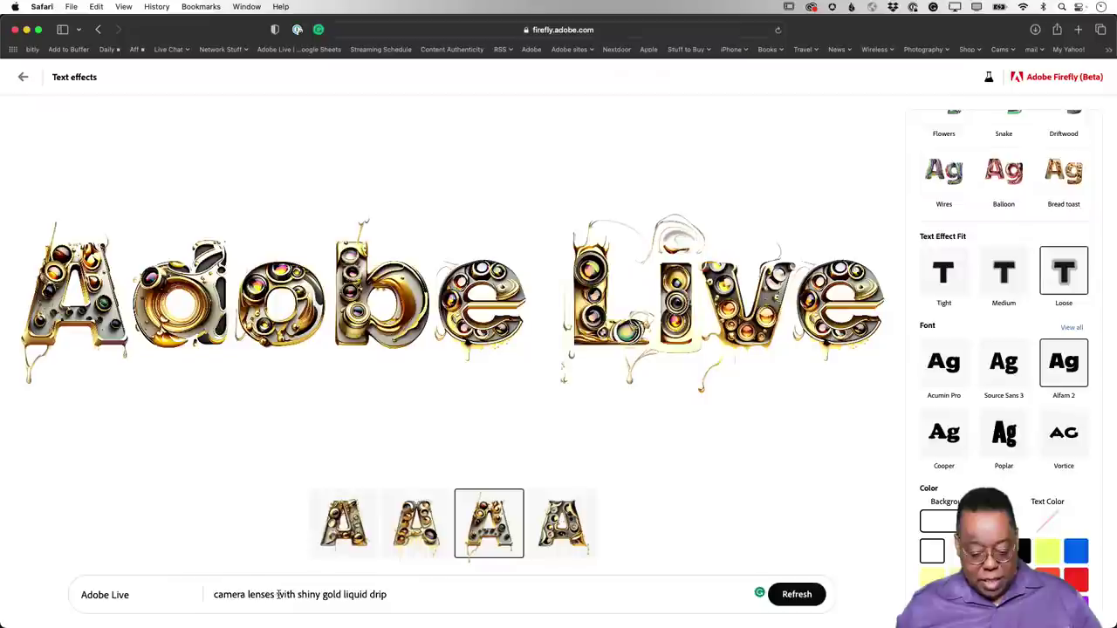
Add "and sneakers" after "camera lenses" in the effect prompt, generate the text effect and switch its font to Poplar.
type("and sneaker")
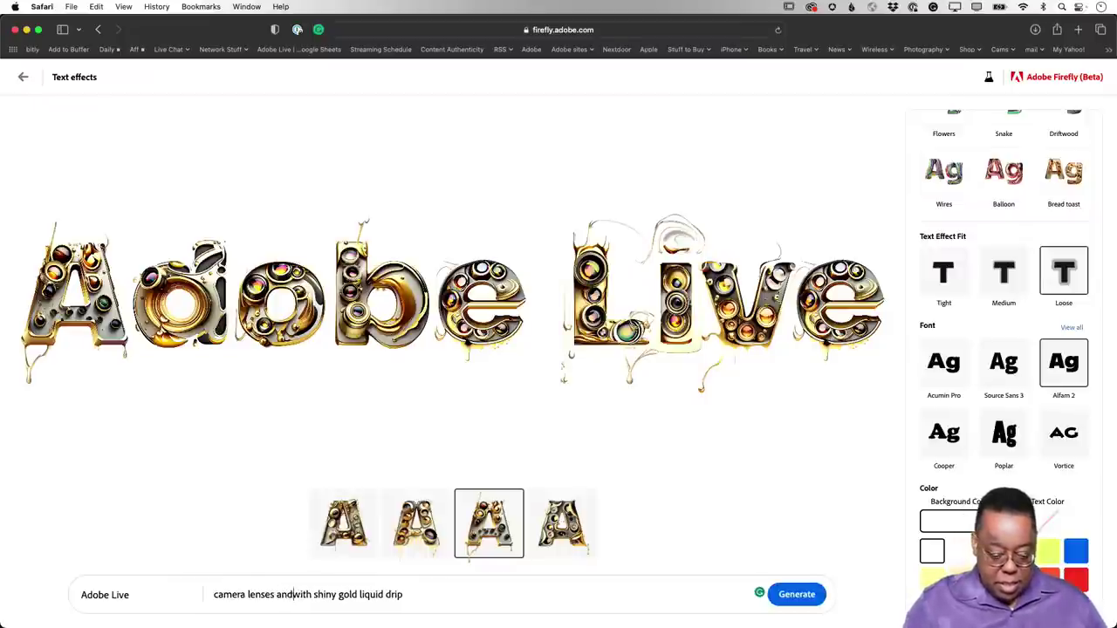
type("s")
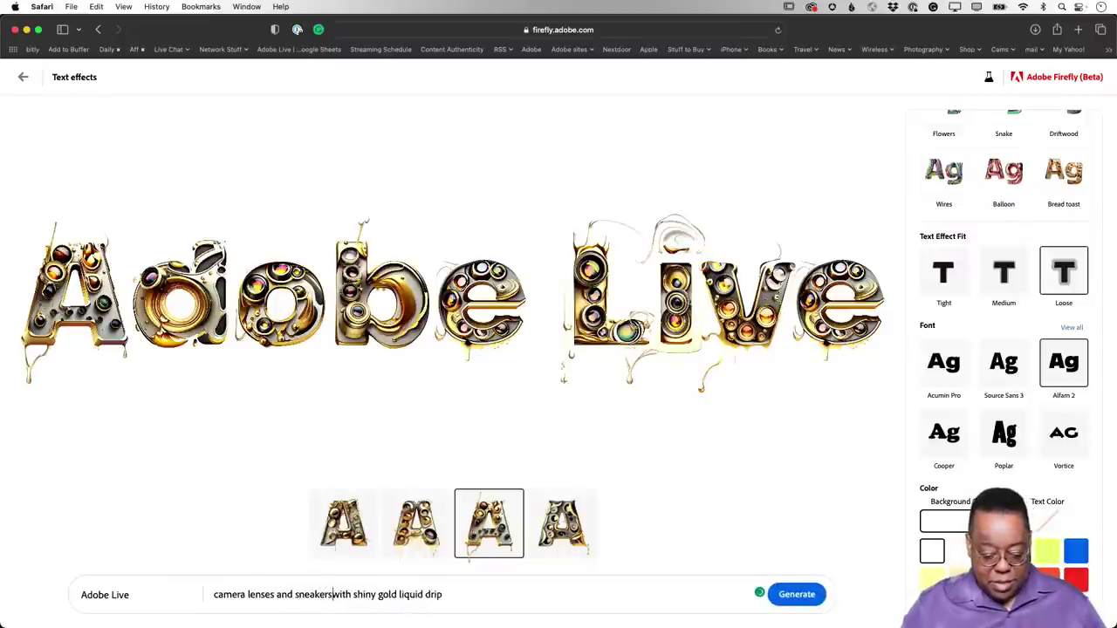
left_click(796, 595)
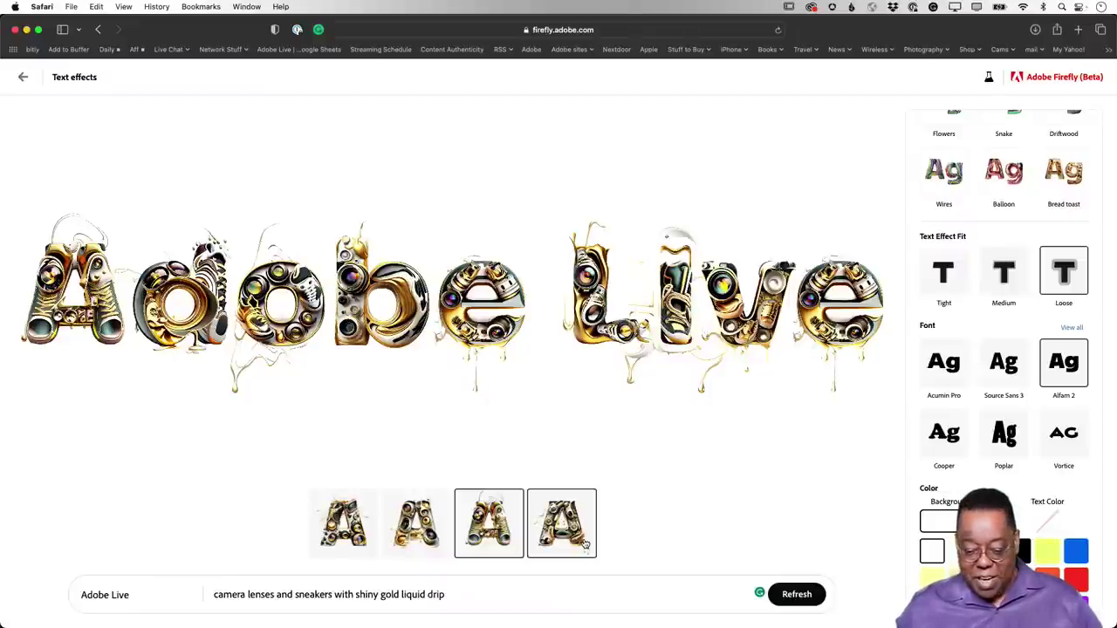
mouse_move(708, 428)
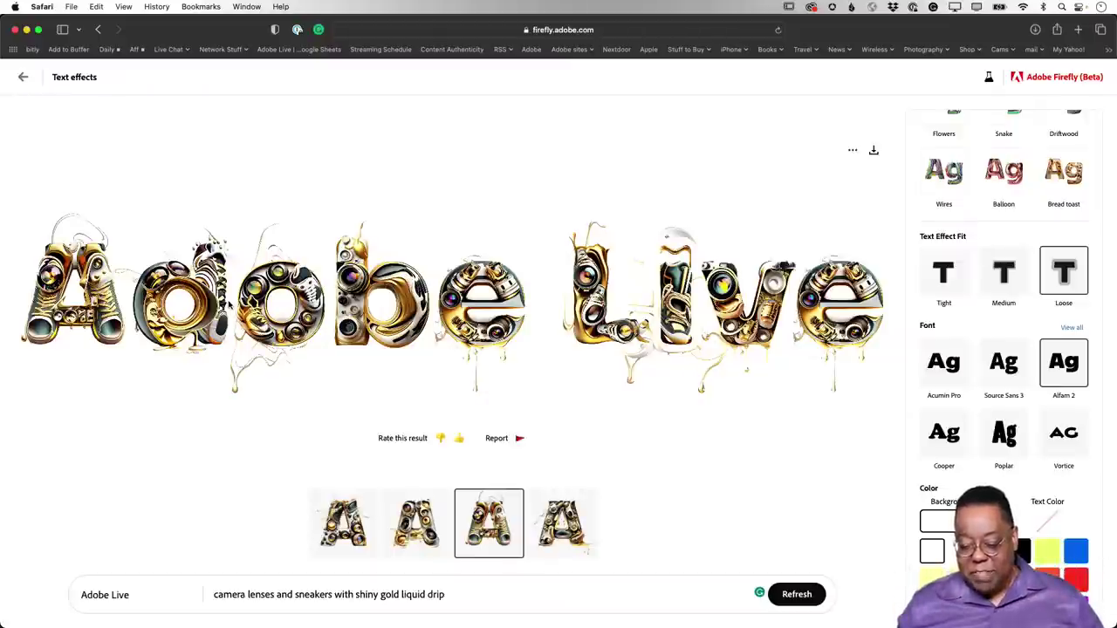
left_click(996, 441)
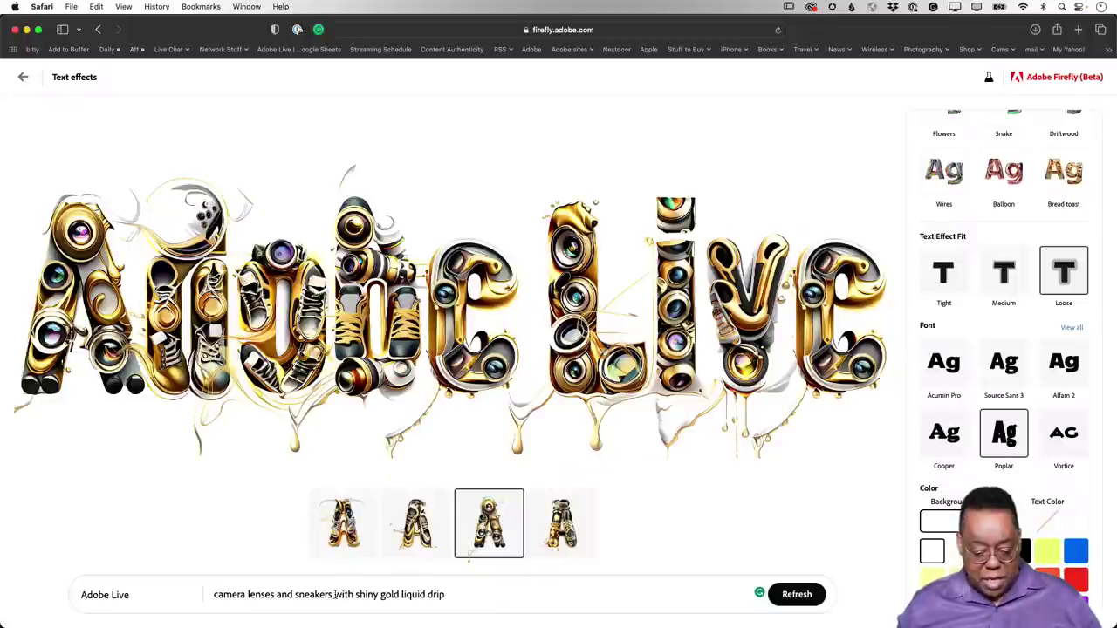
Add "and chocolate chip cookies" after "sneakers" in the effect prompt, generate the text effect and download the result.
type("and choc")
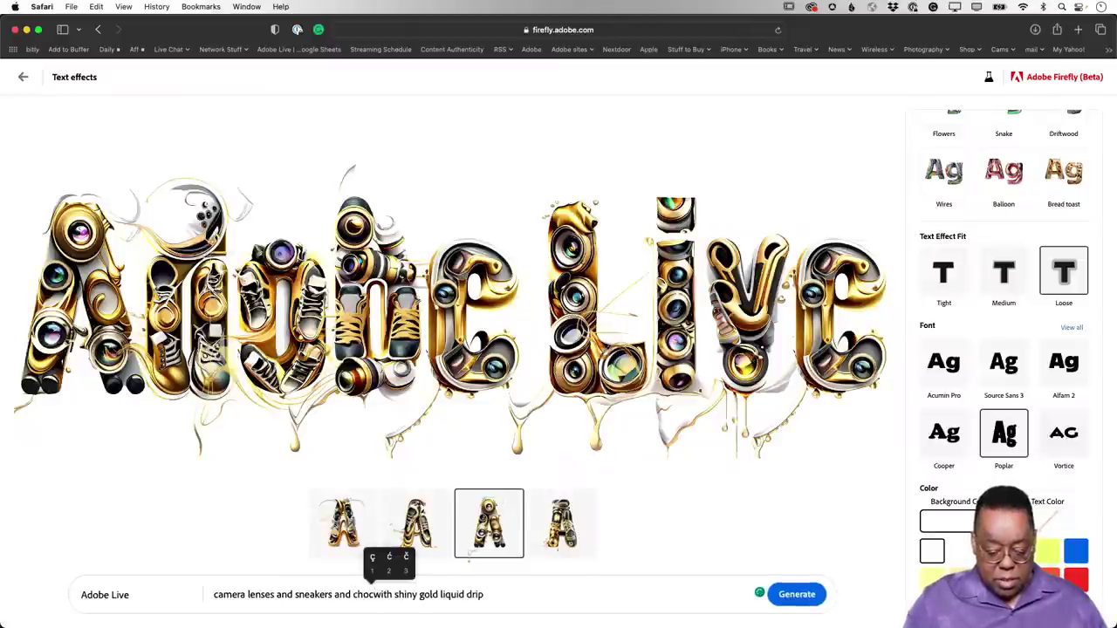
type("olate chip ")
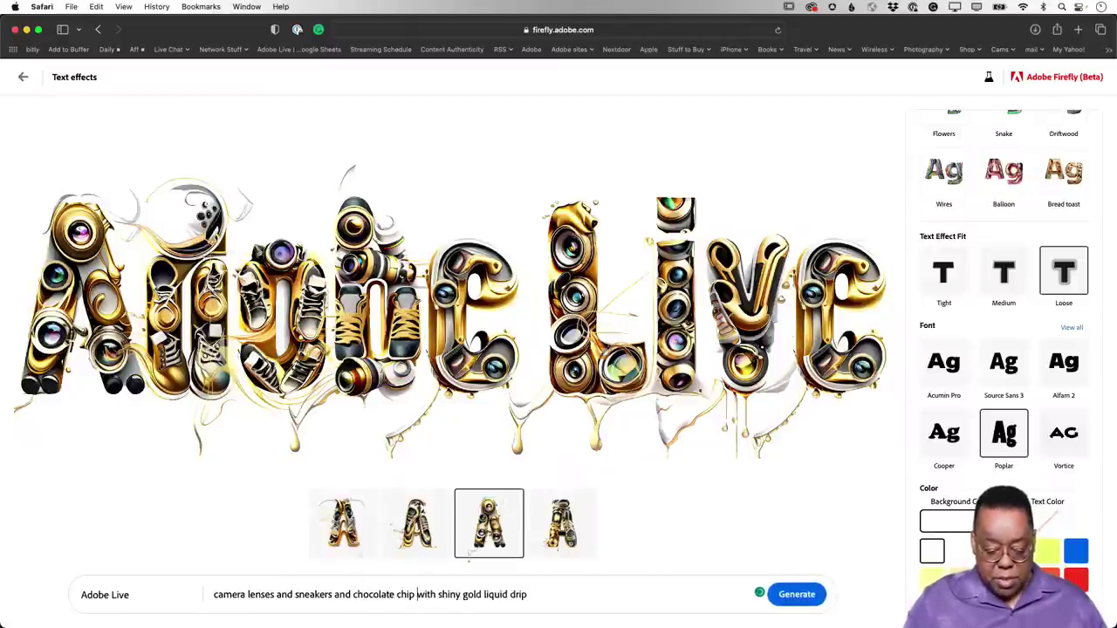
type(" cookes")
key("BackSpace")
key("BackSpace")
key("BackSpace")
key("BackSpace")
key("BackSpace")
key("BackSpace")
key("BackSpace")
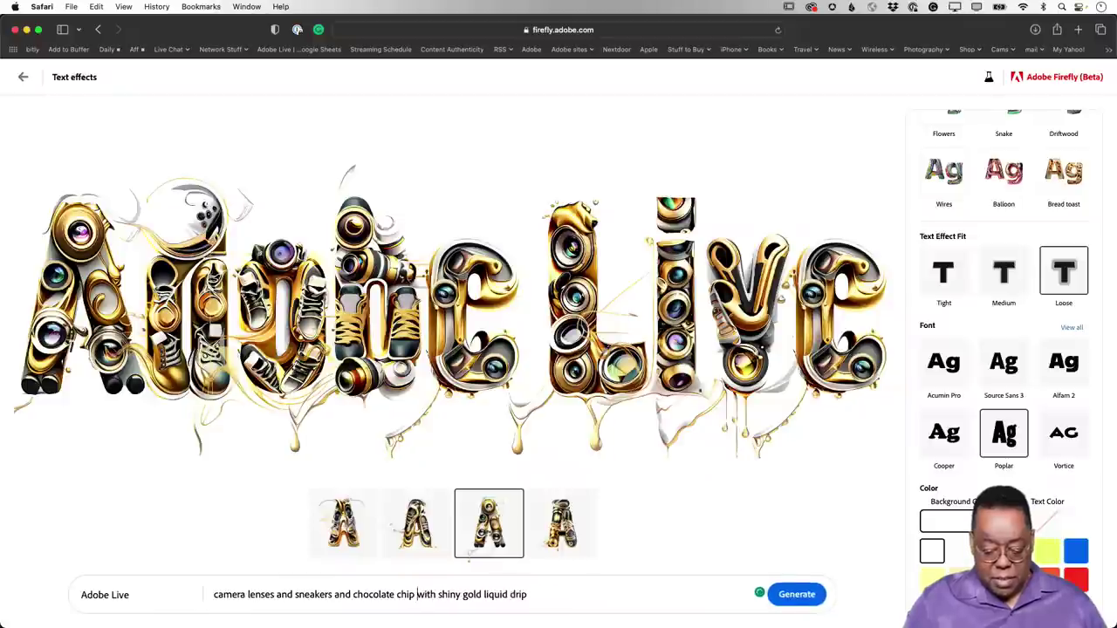
type("cookie")
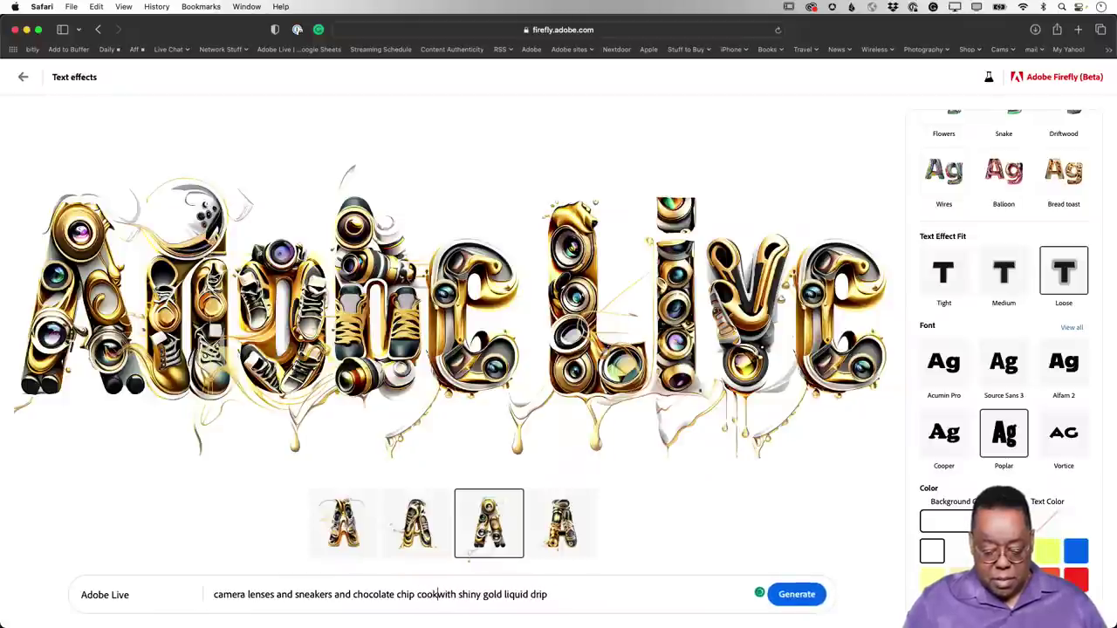
type("s")
left_click(796, 594)
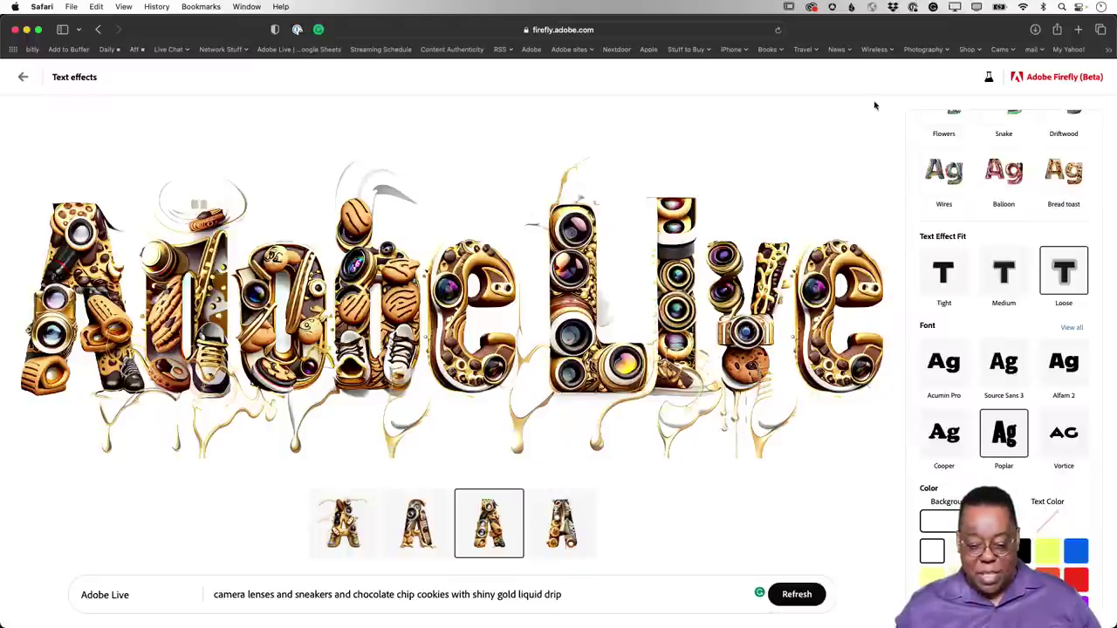
left_click(874, 153)
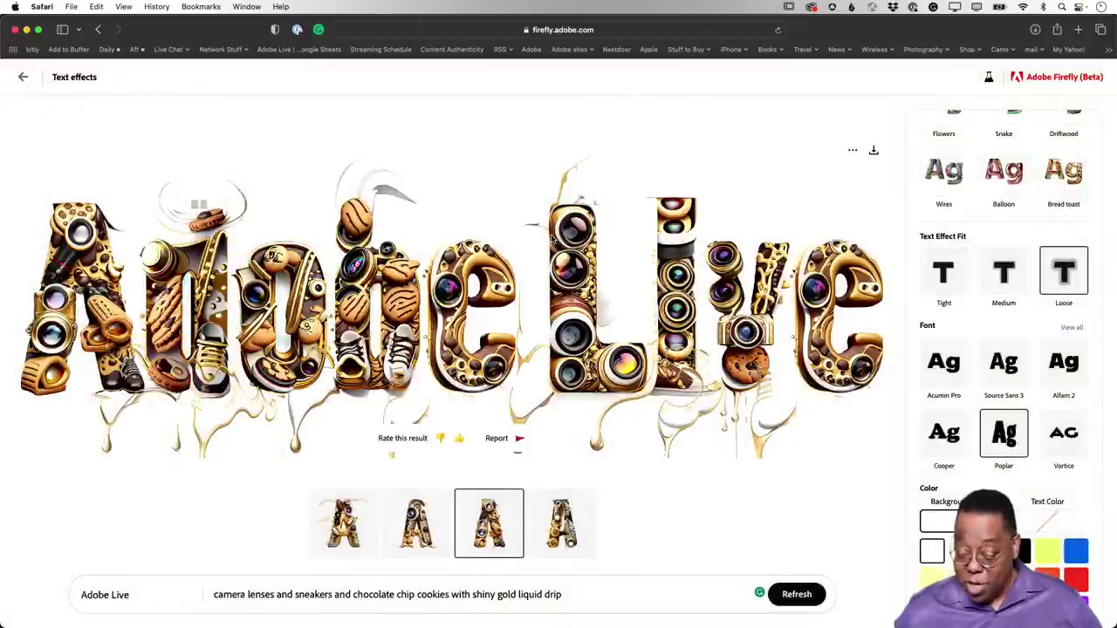
Leave Text effects for Text to image and generate images from the prompt "summer cottage on mars".
left_click(23, 79)
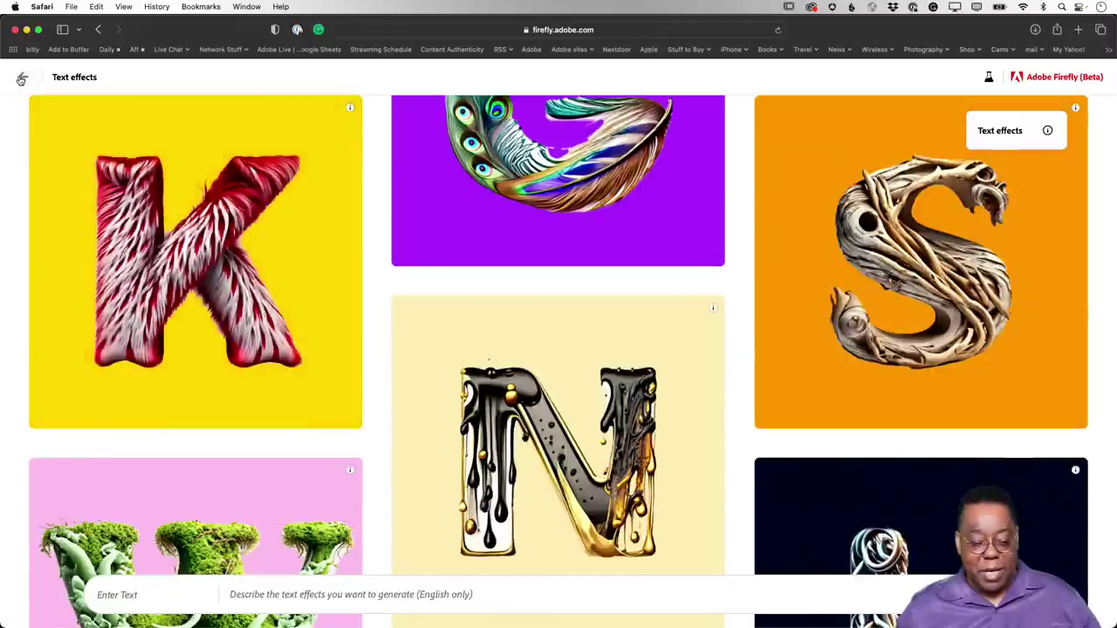
left_click(22, 79)
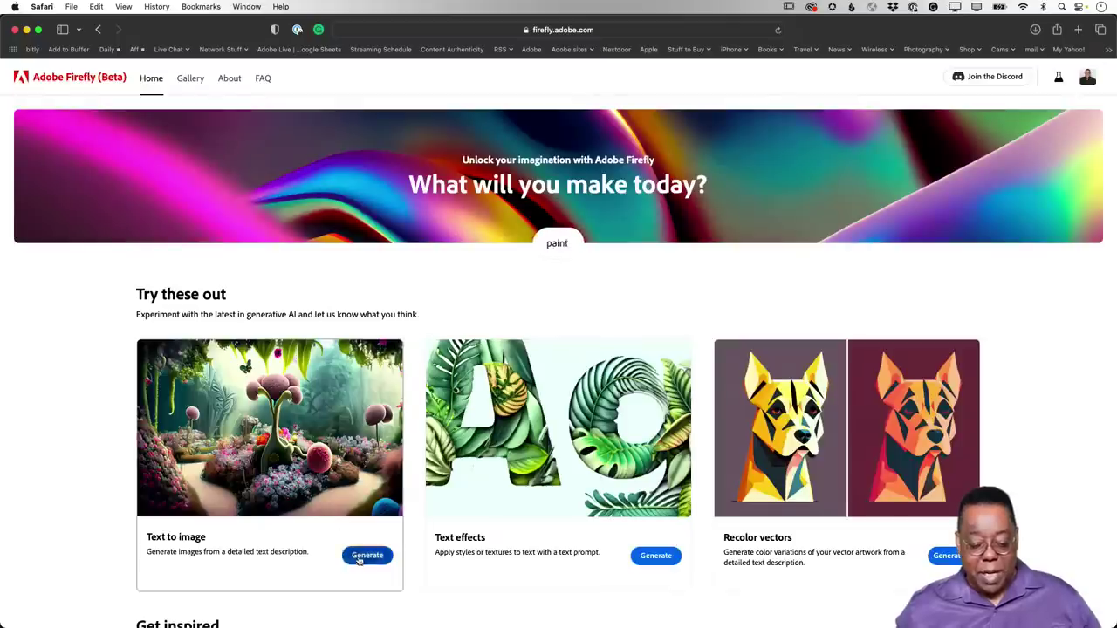
left_click(366, 556)
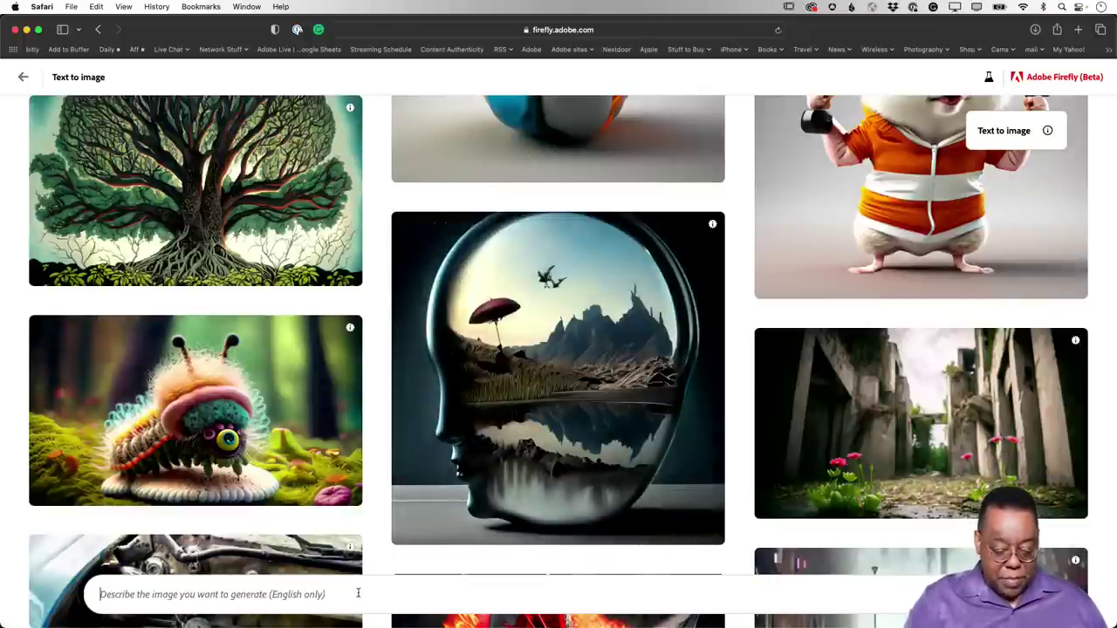
type("summ")
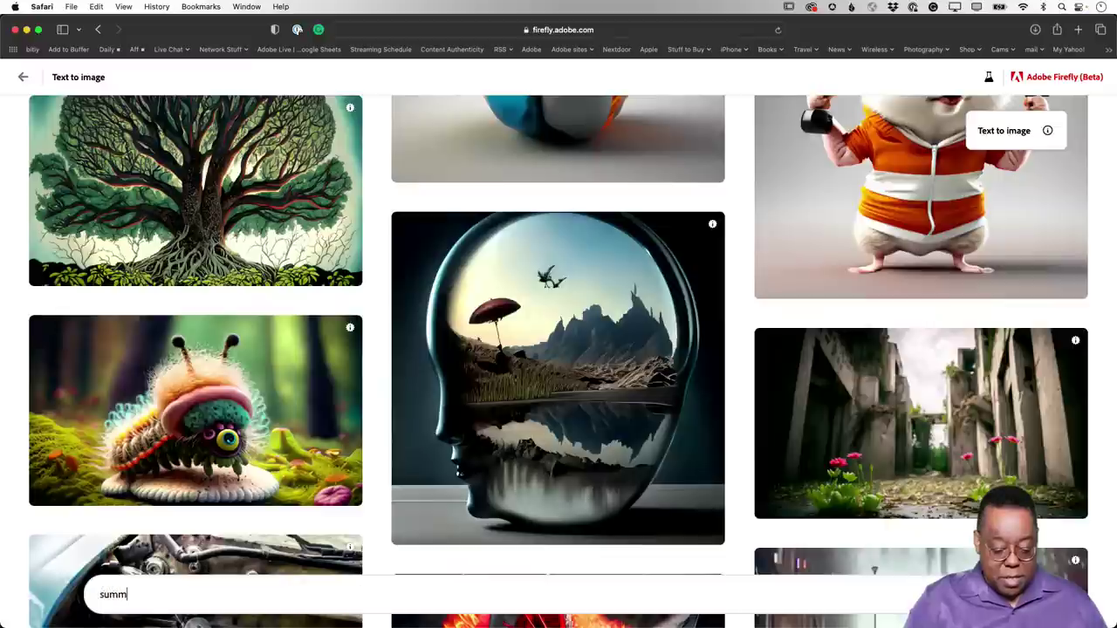
type("er cottag")
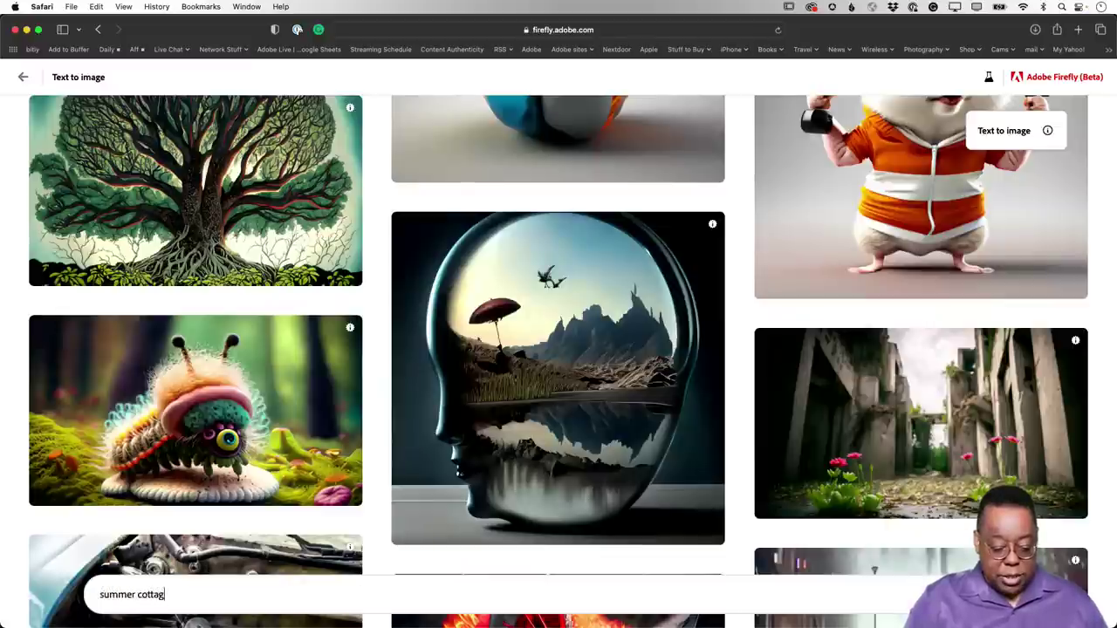
type("e on mars")
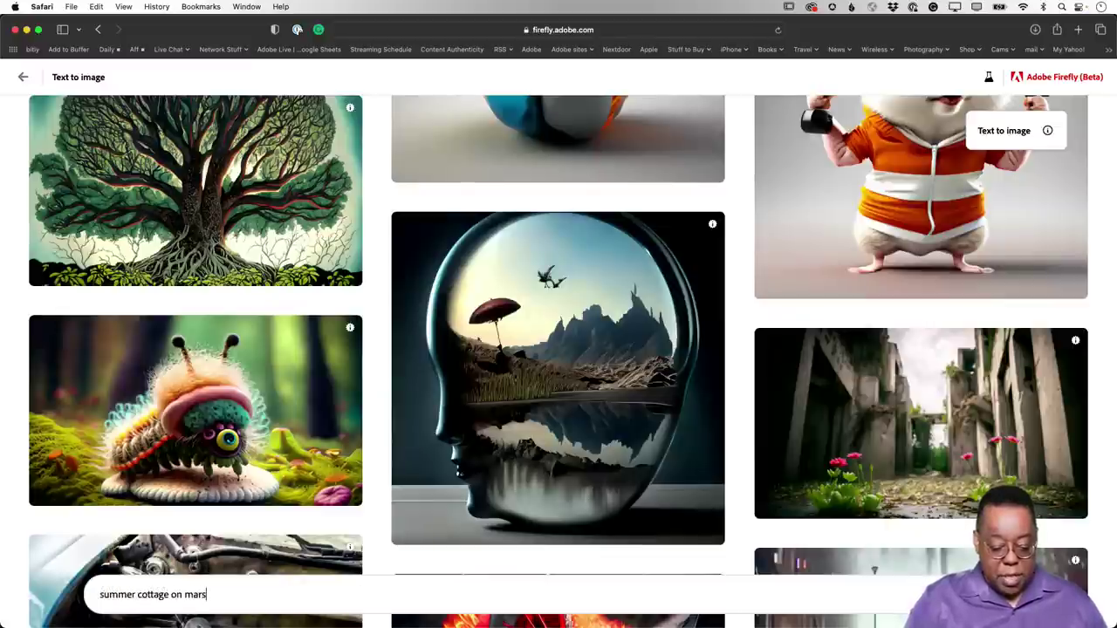
key("Return")
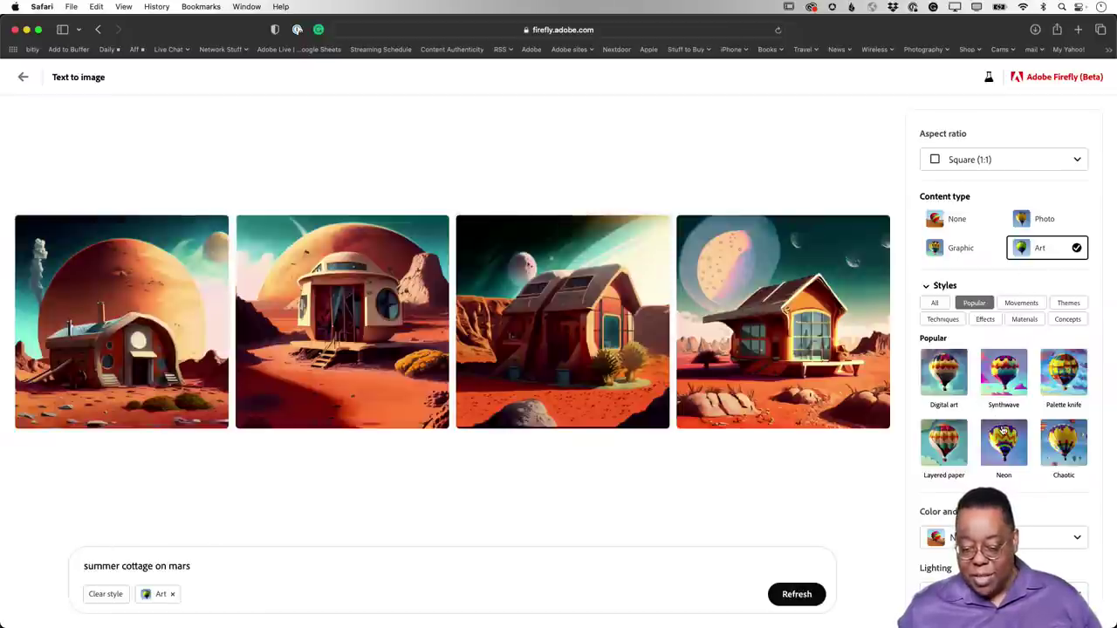
Set the composition to "Shot from above" and regenerate the Mars cottage images.
scroll(1001, 465, "down", 2)
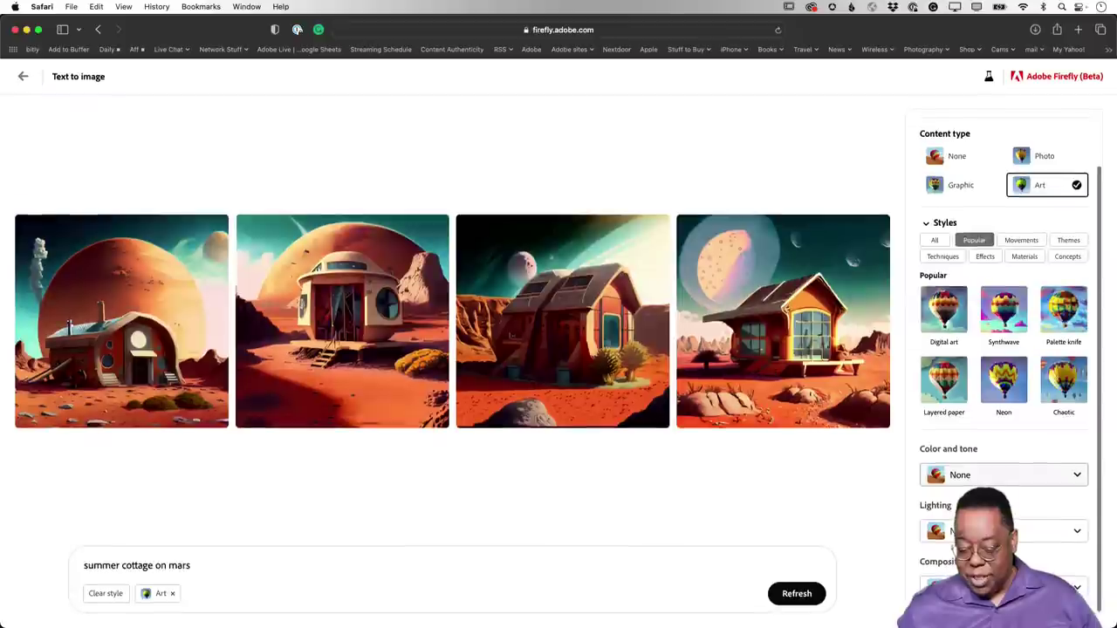
left_click(1048, 587)
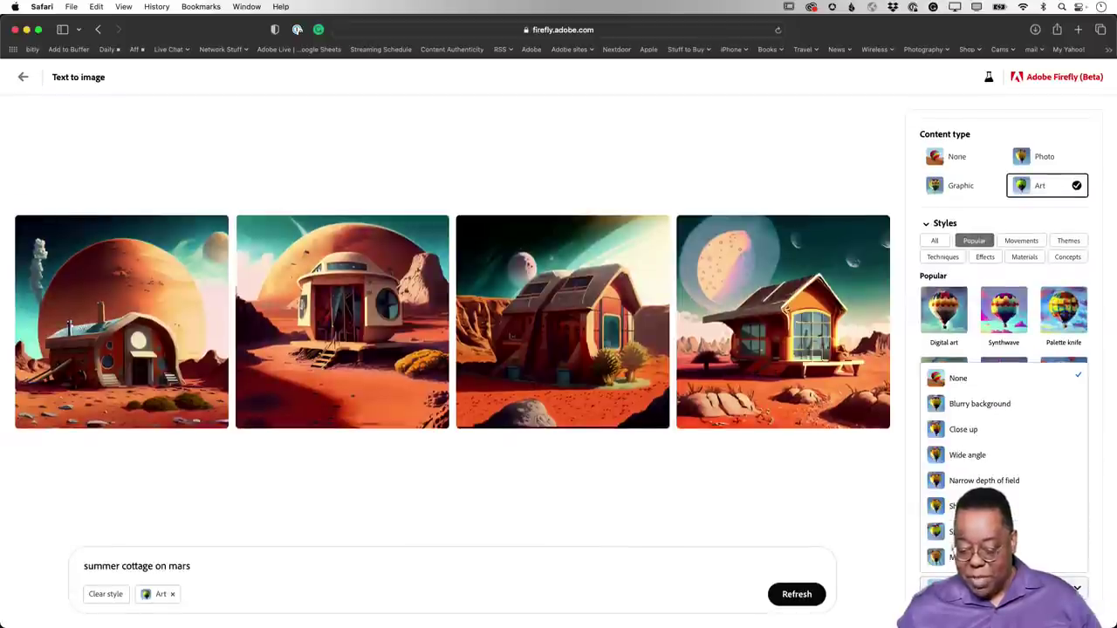
left_click(969, 532)
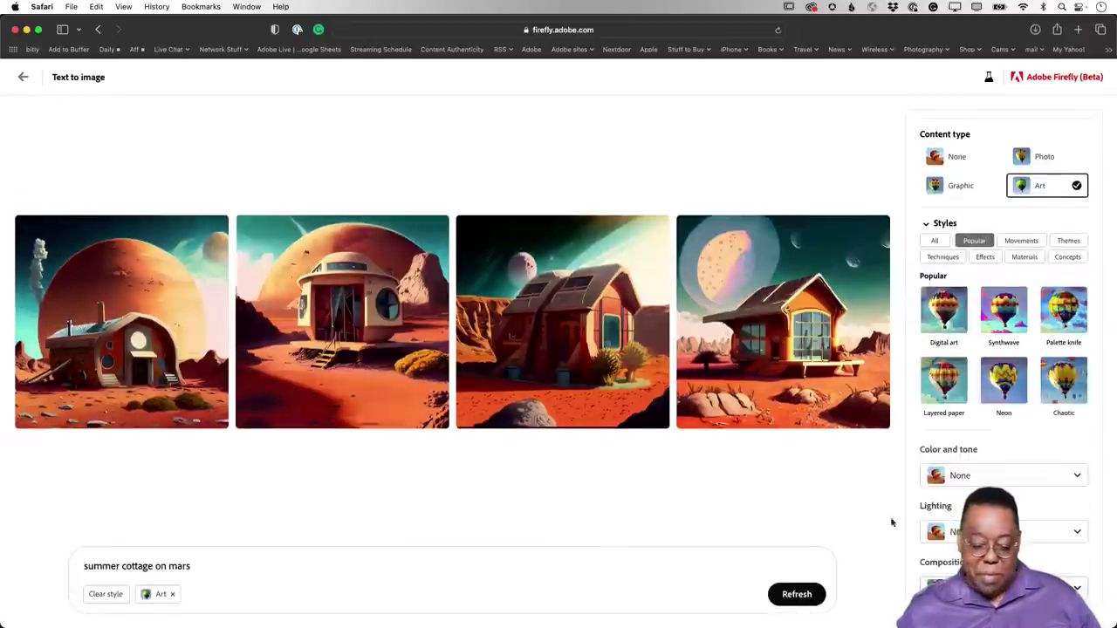
left_click(797, 594)
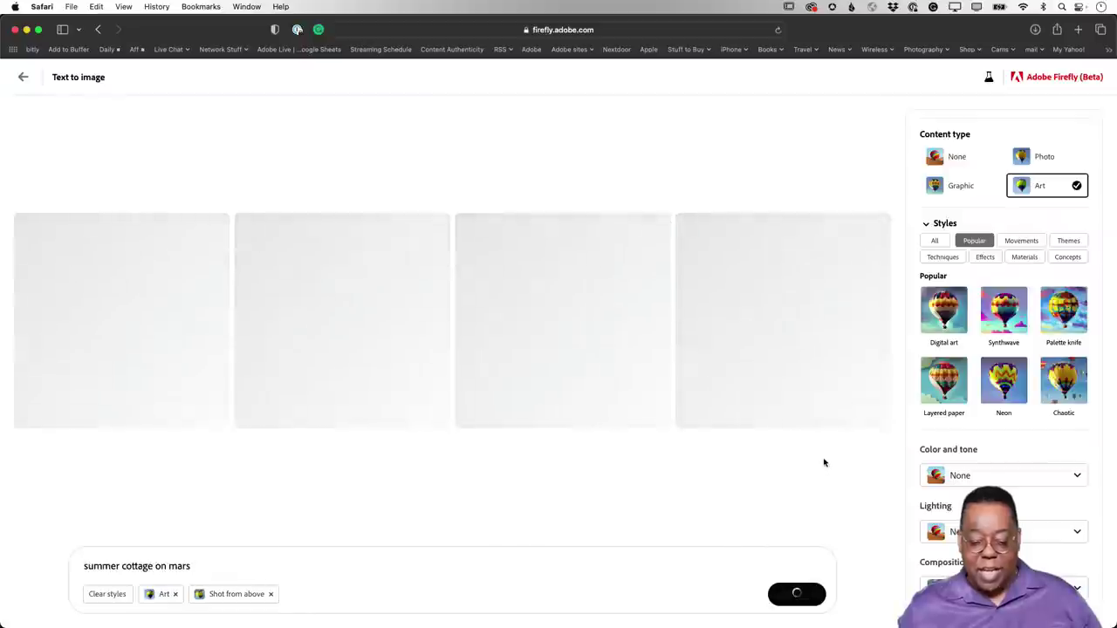